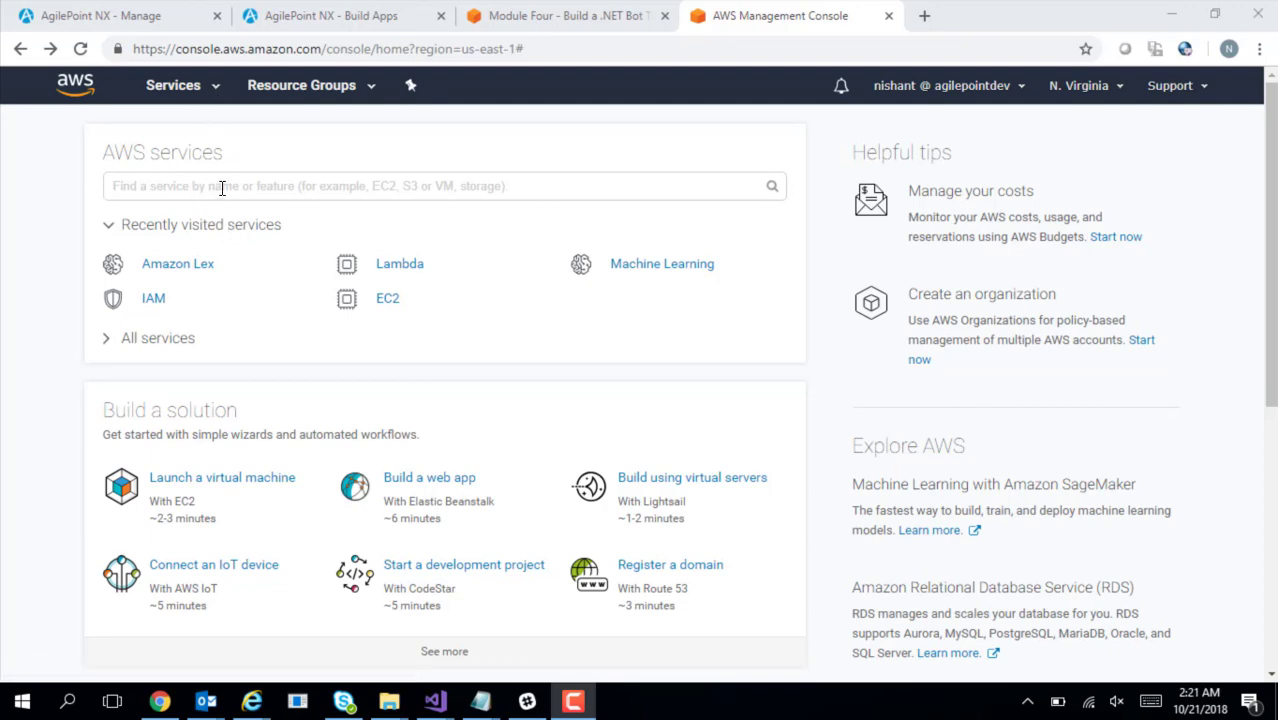
# Go to Amazon Lex from the Services menu to reach the Bots page listing Lawbench
pyautogui.click(218, 90)
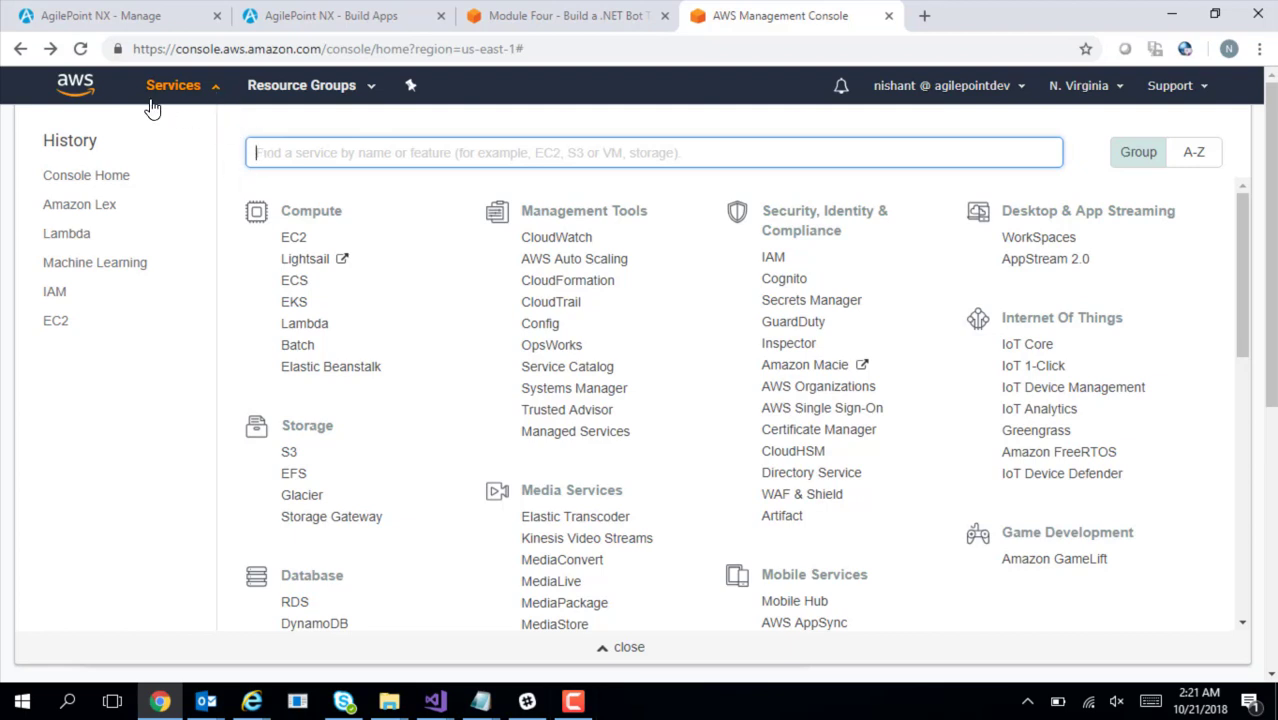
pyautogui.click(80, 204)
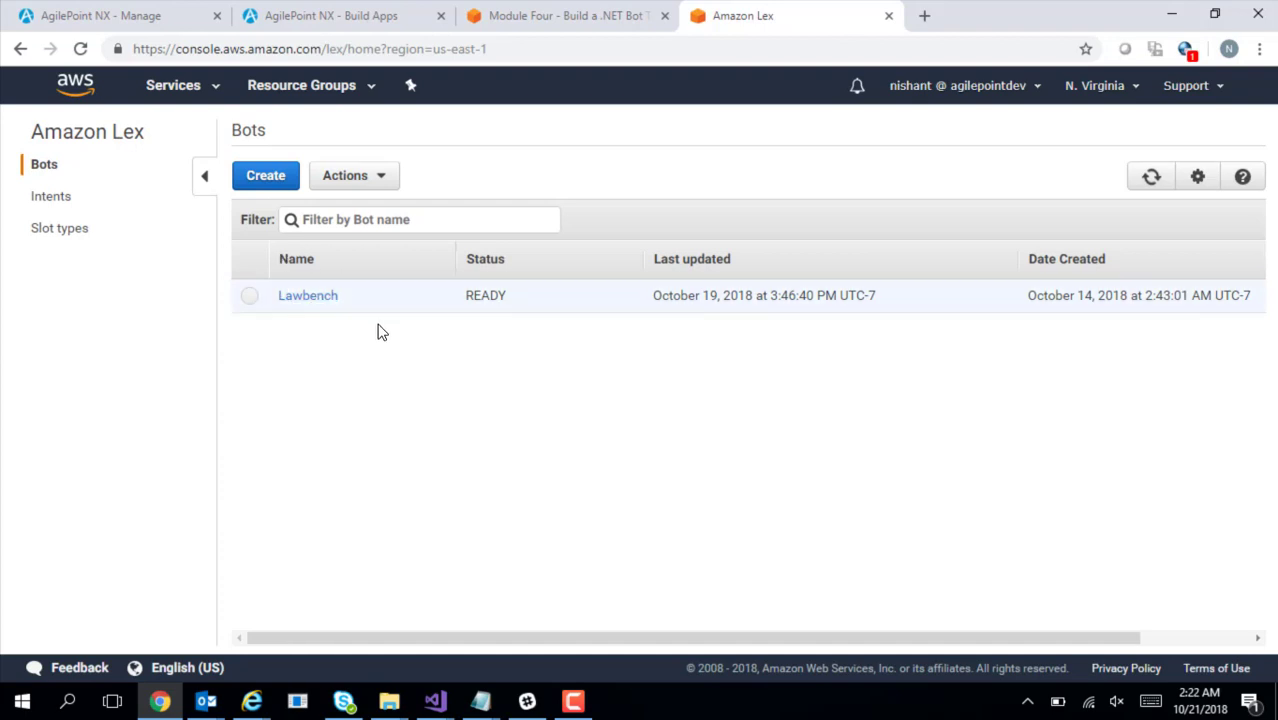
# Start a new Custom bot named LawbenchDemo
pyautogui.click(266, 177)
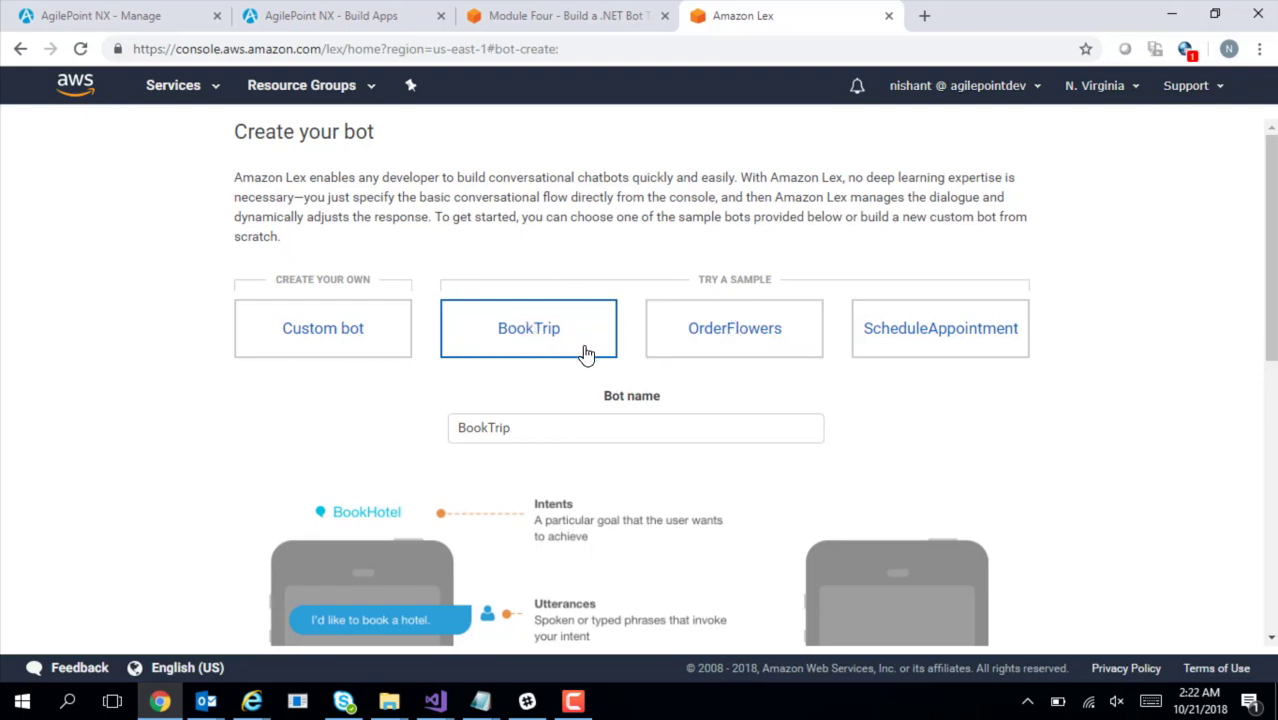
pyautogui.click(364, 340)
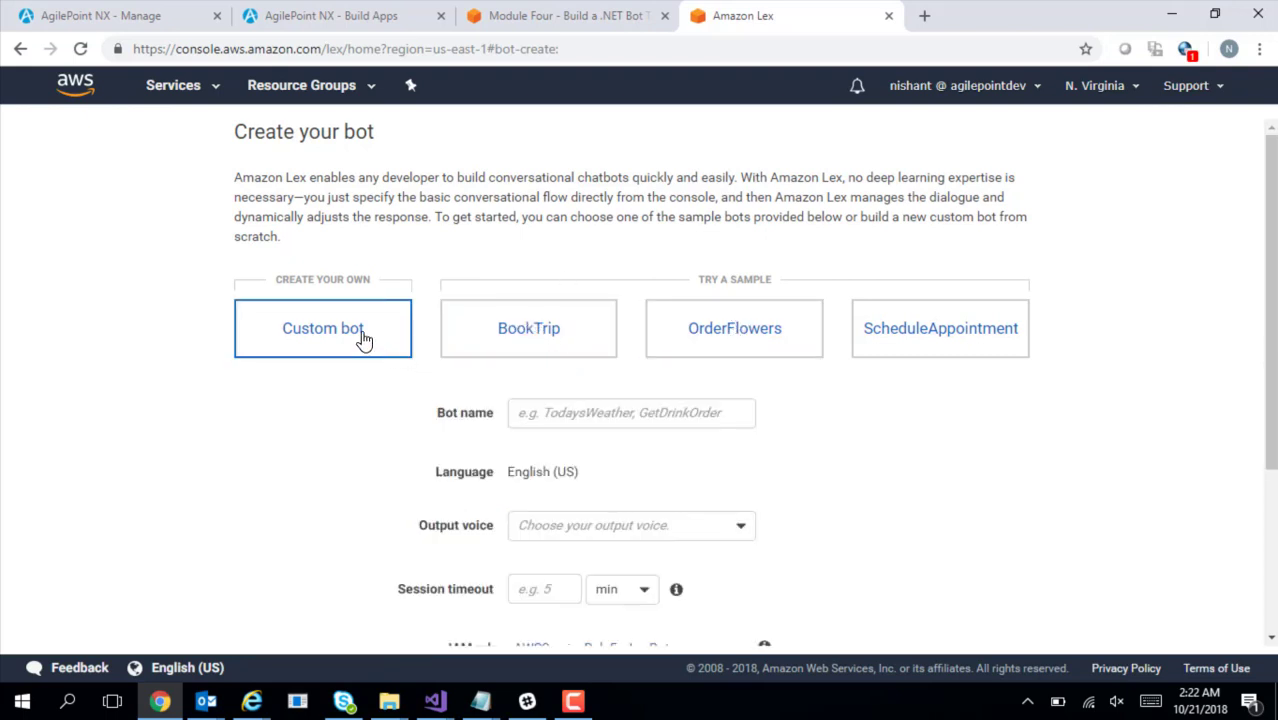
pyautogui.click(562, 412)
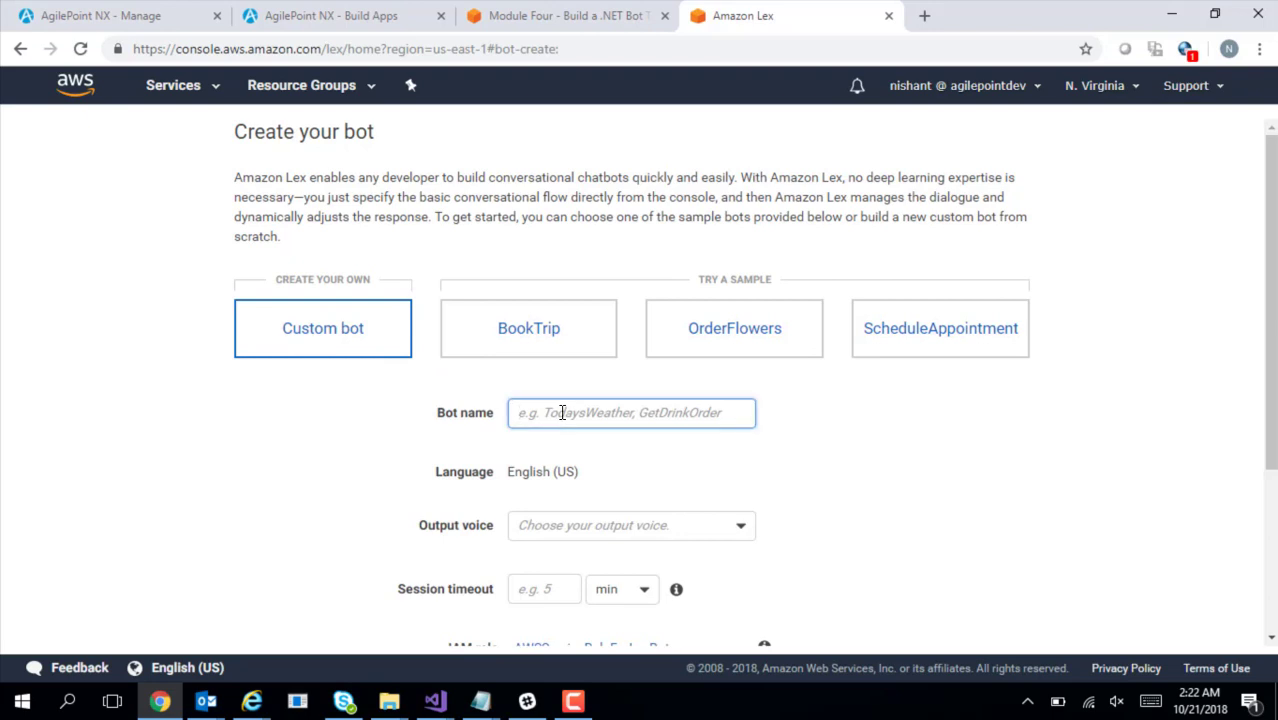
pyautogui.write('Lawbench')
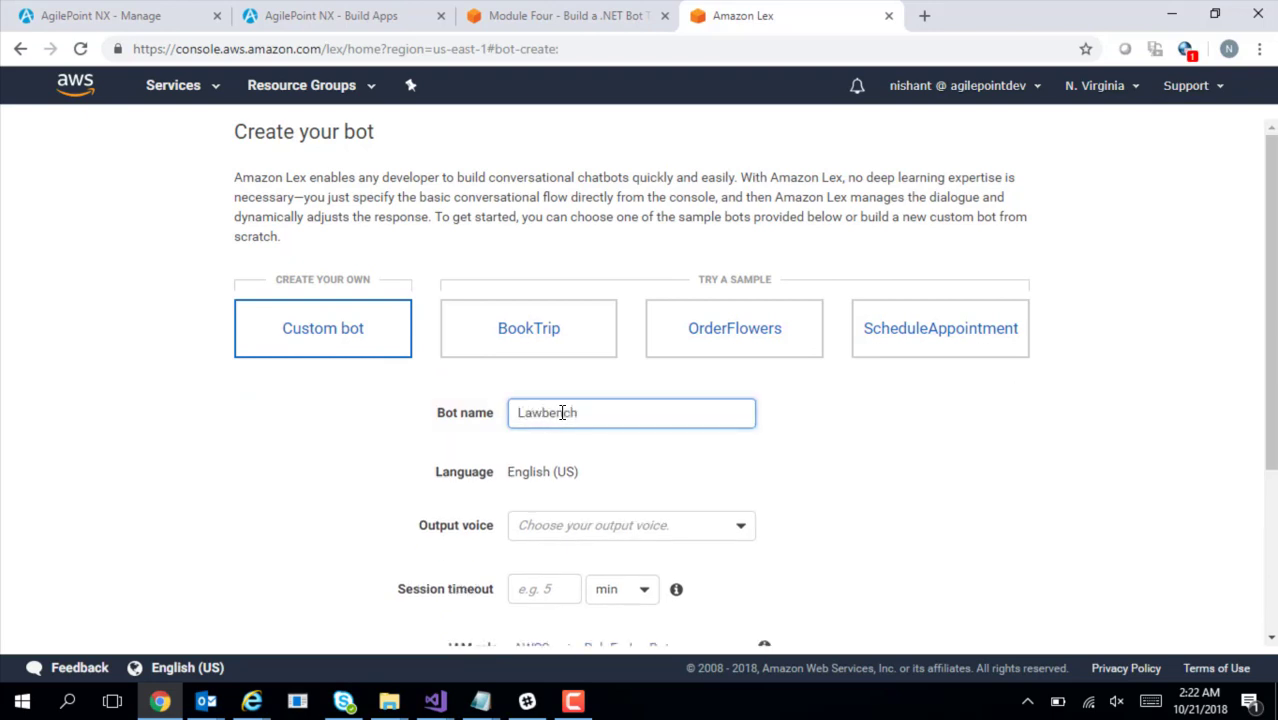
pyautogui.write('Demo')
pyautogui.click(730, 463)
# Choose Salli voice, a 5-minute session timeout and COPPA No, then create the bot
pyautogui.scroll(-2, 1271, 305)
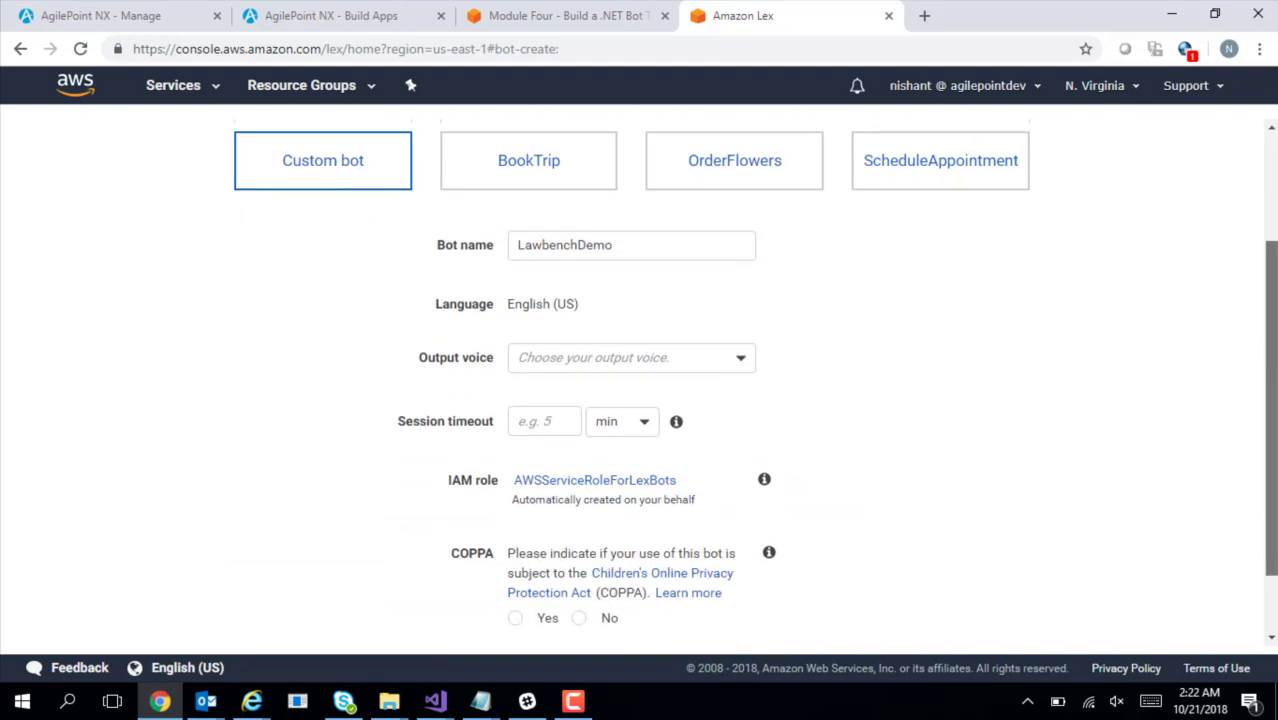
pyautogui.click(737, 325)
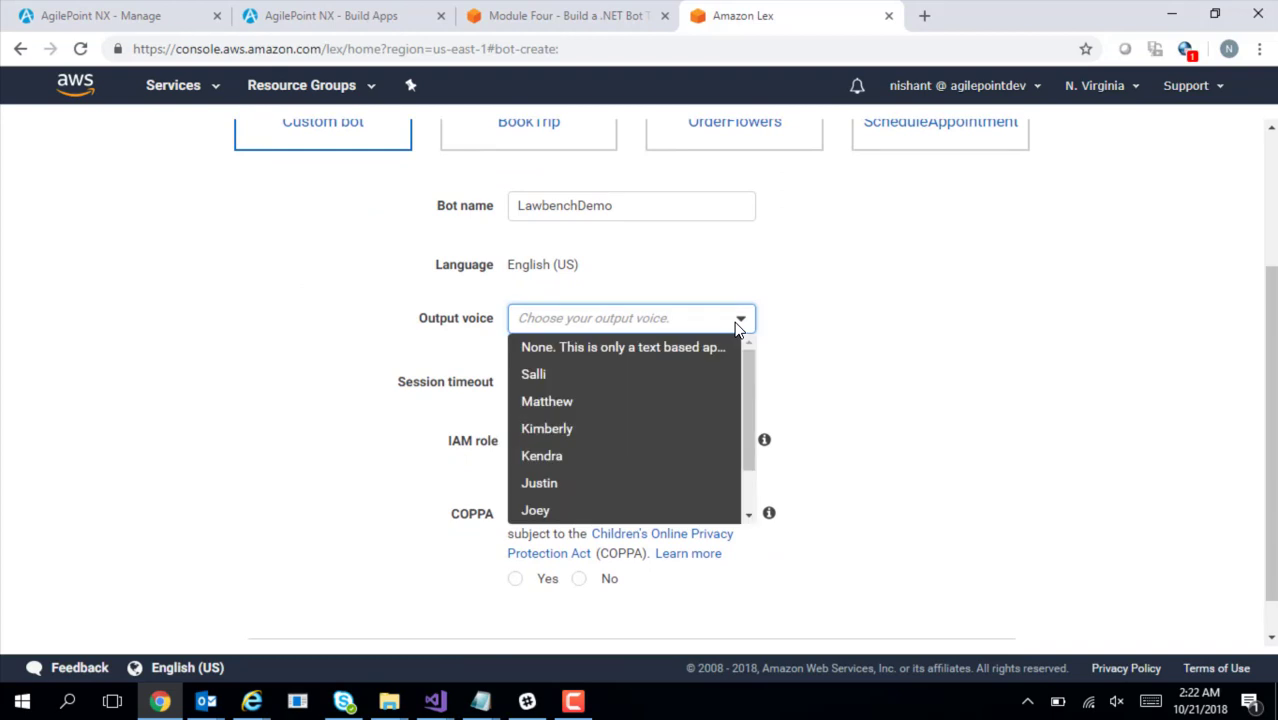
pyautogui.click(577, 385)
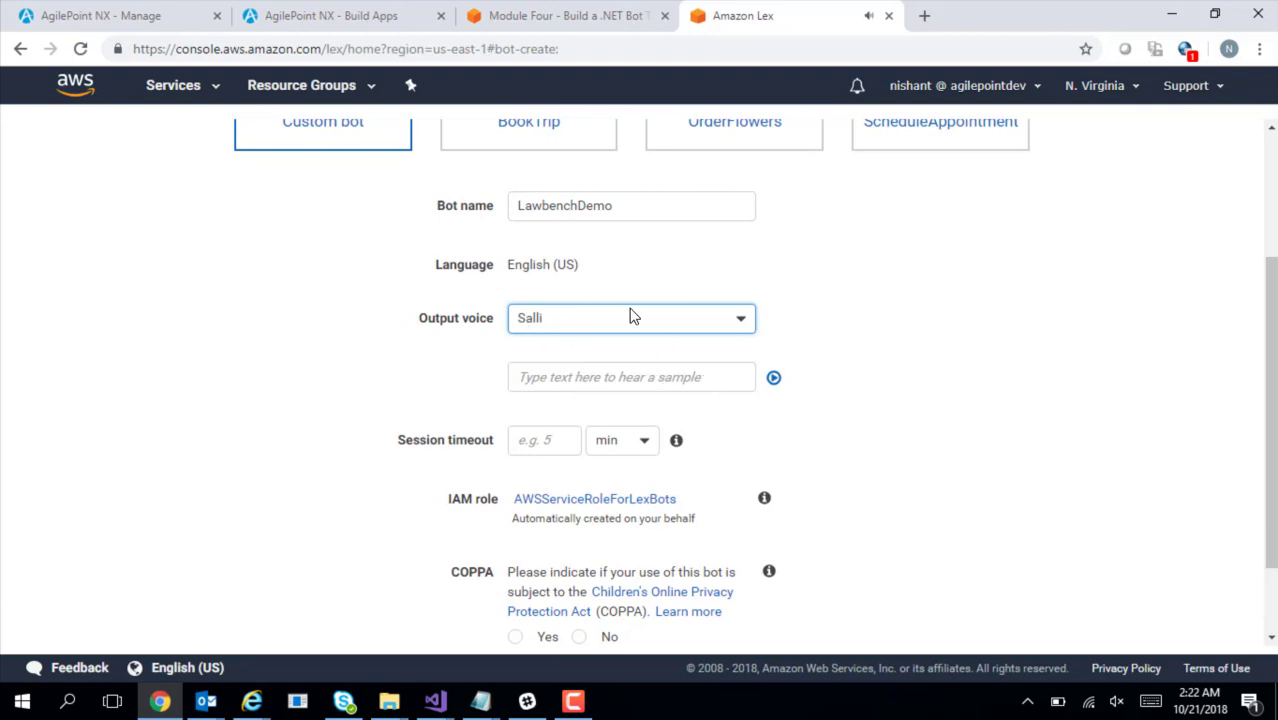
pyautogui.moveTo(1271, 393); pyautogui.dragTo(1272, 418)
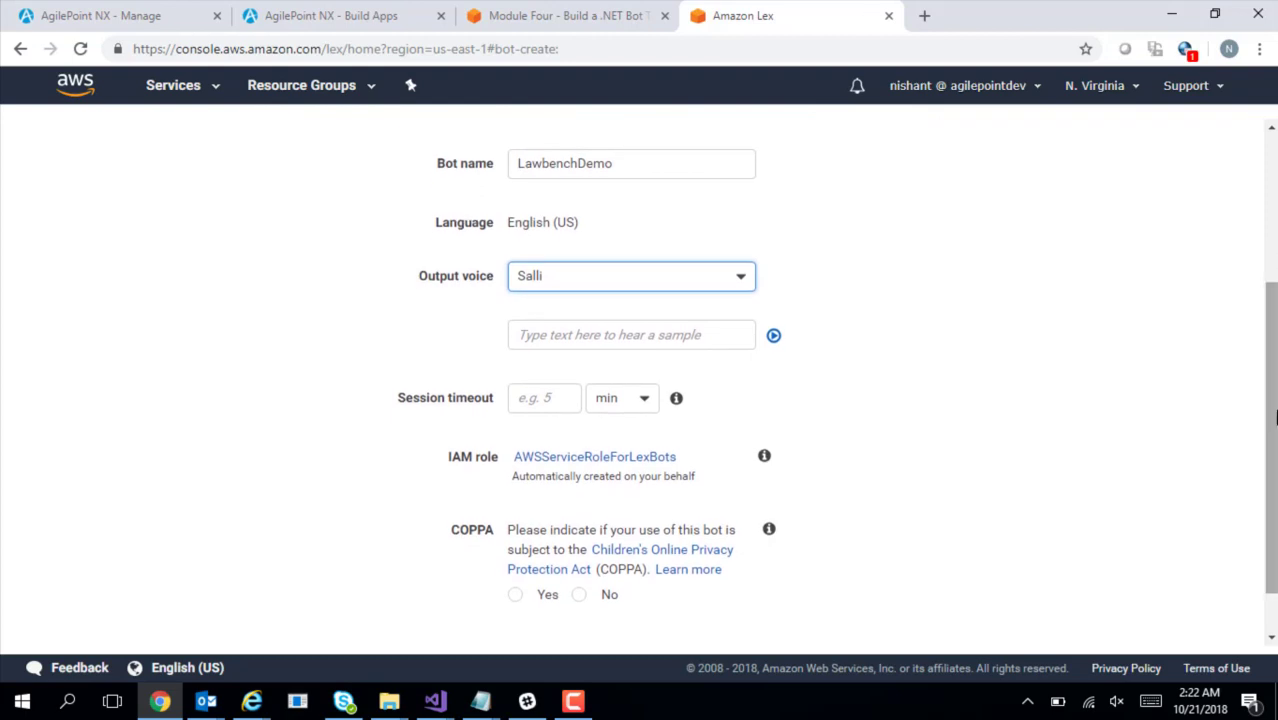
pyautogui.click(533, 399)
pyautogui.write('5')
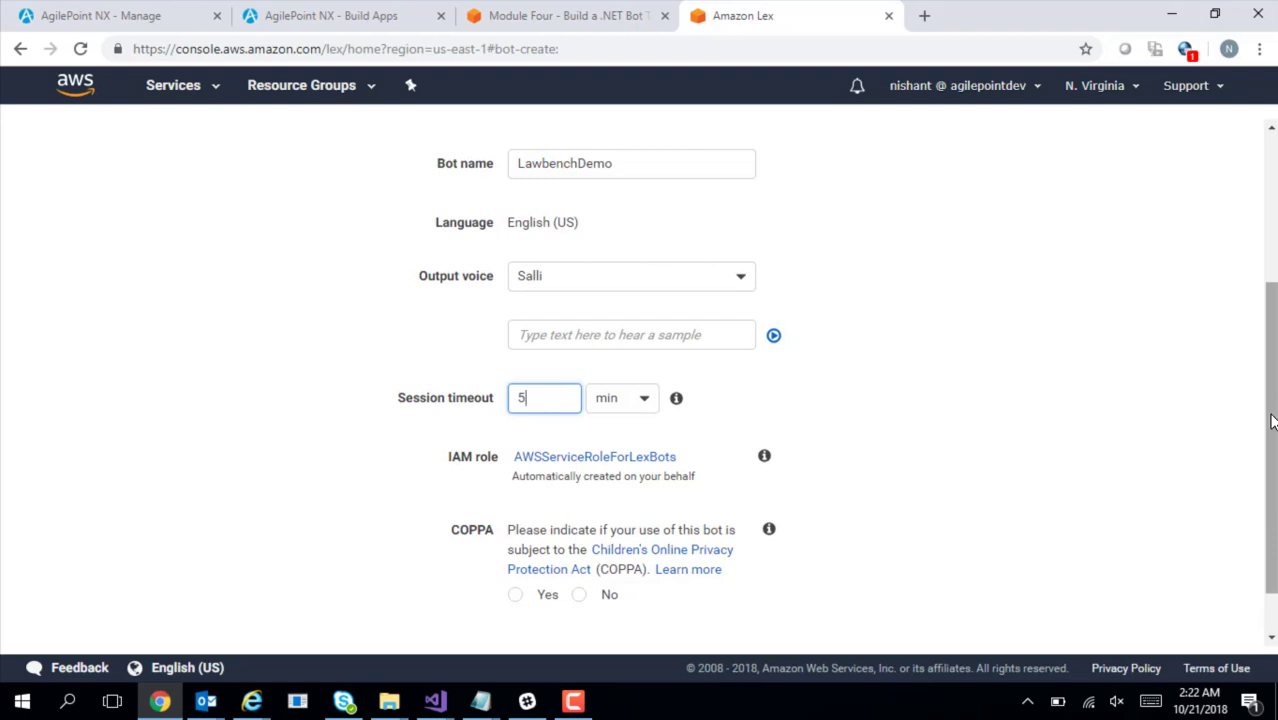
pyautogui.moveTo(1272, 419); pyautogui.dragTo(1272, 450)
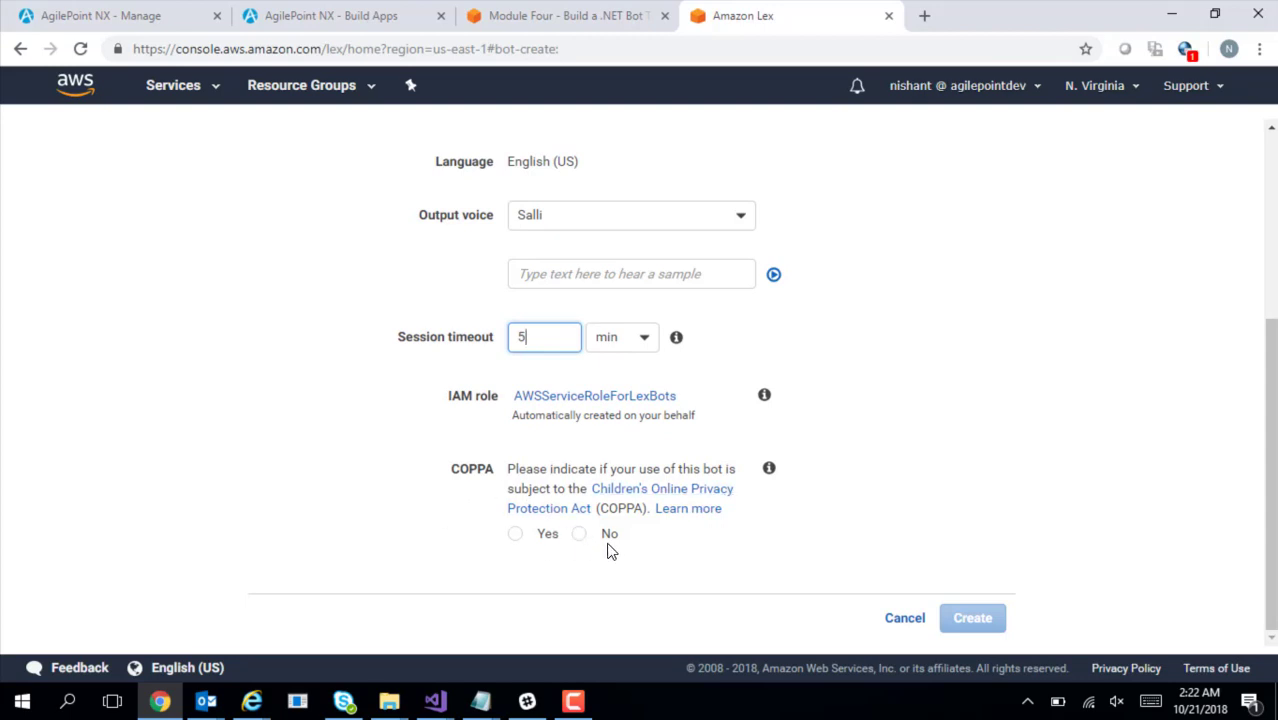
pyautogui.click(580, 540)
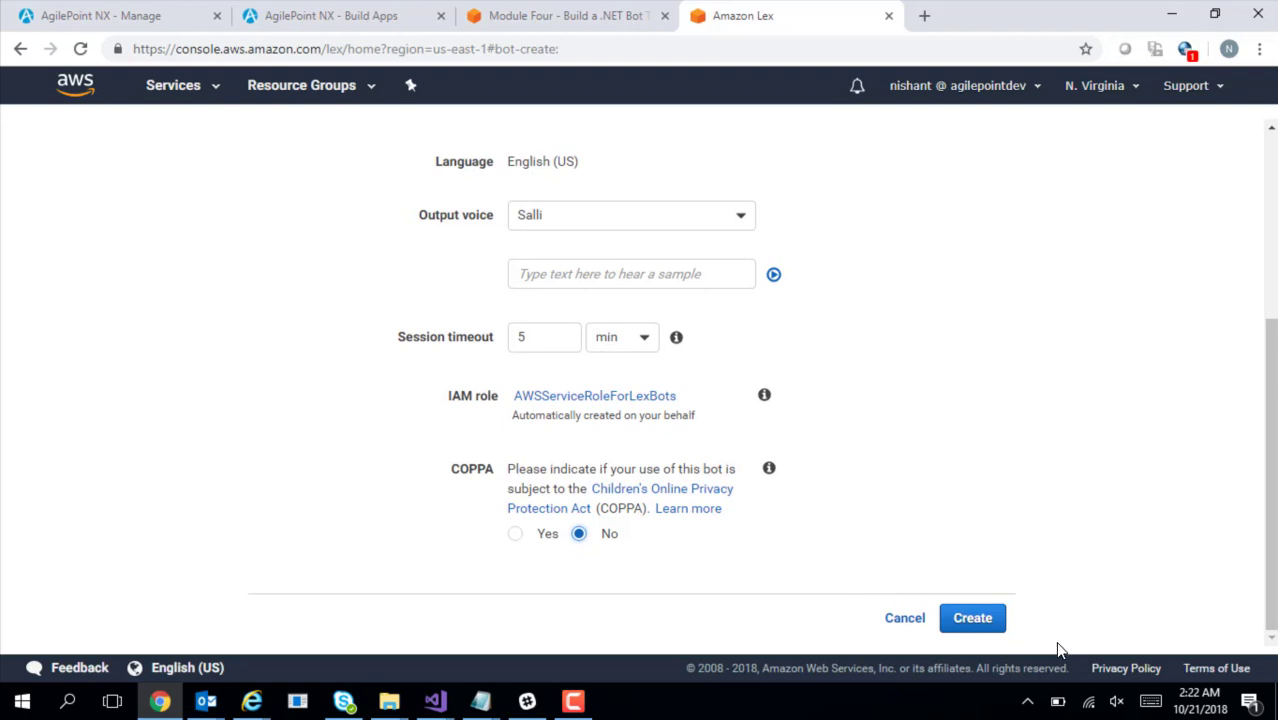
pyautogui.click(976, 630)
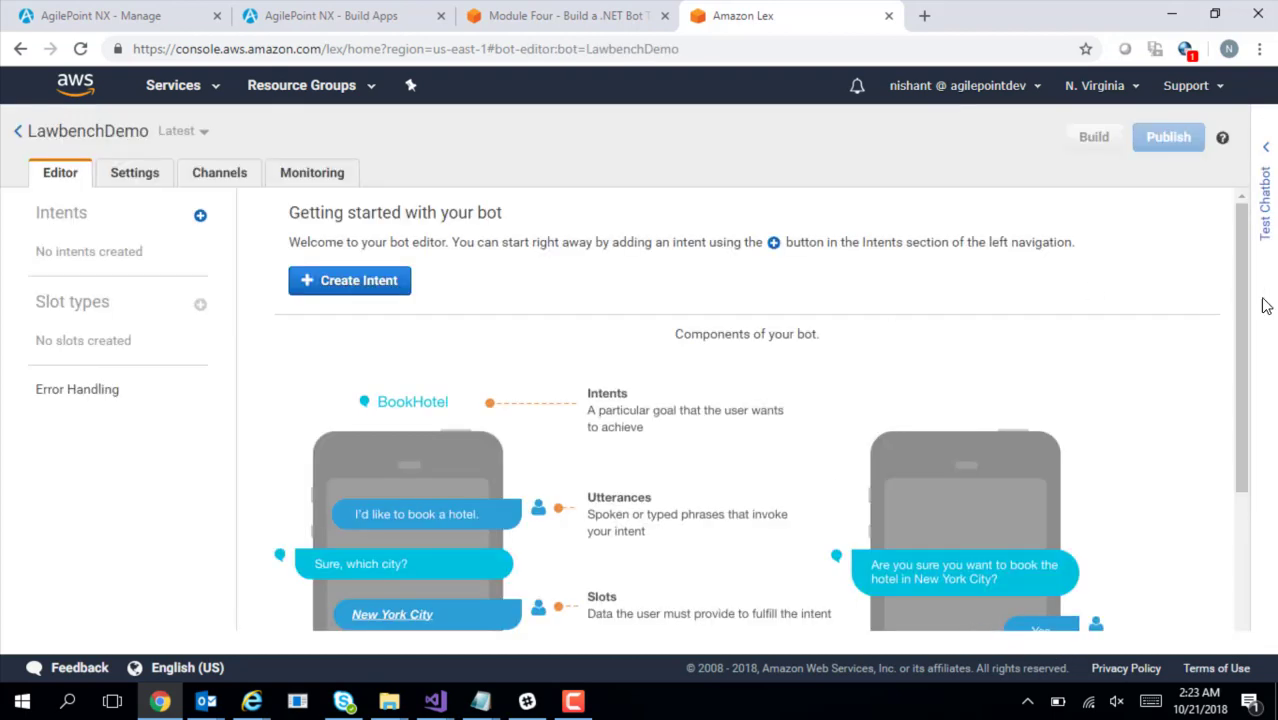
# Scroll through the LawbenchDemo editor's Getting started overview of bot components
pyautogui.moveTo(1240, 325); pyautogui.dragTo(1267, 435)
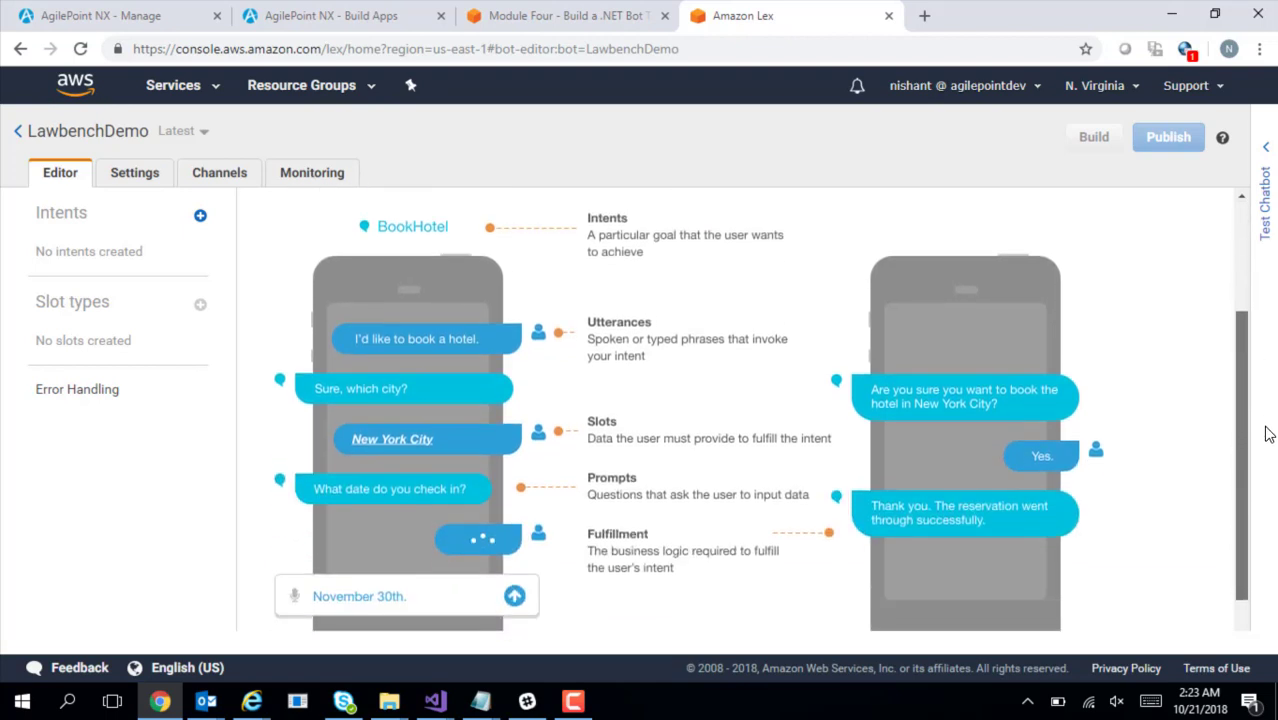
pyautogui.moveTo(584, 226); pyautogui.dragTo(624, 240)
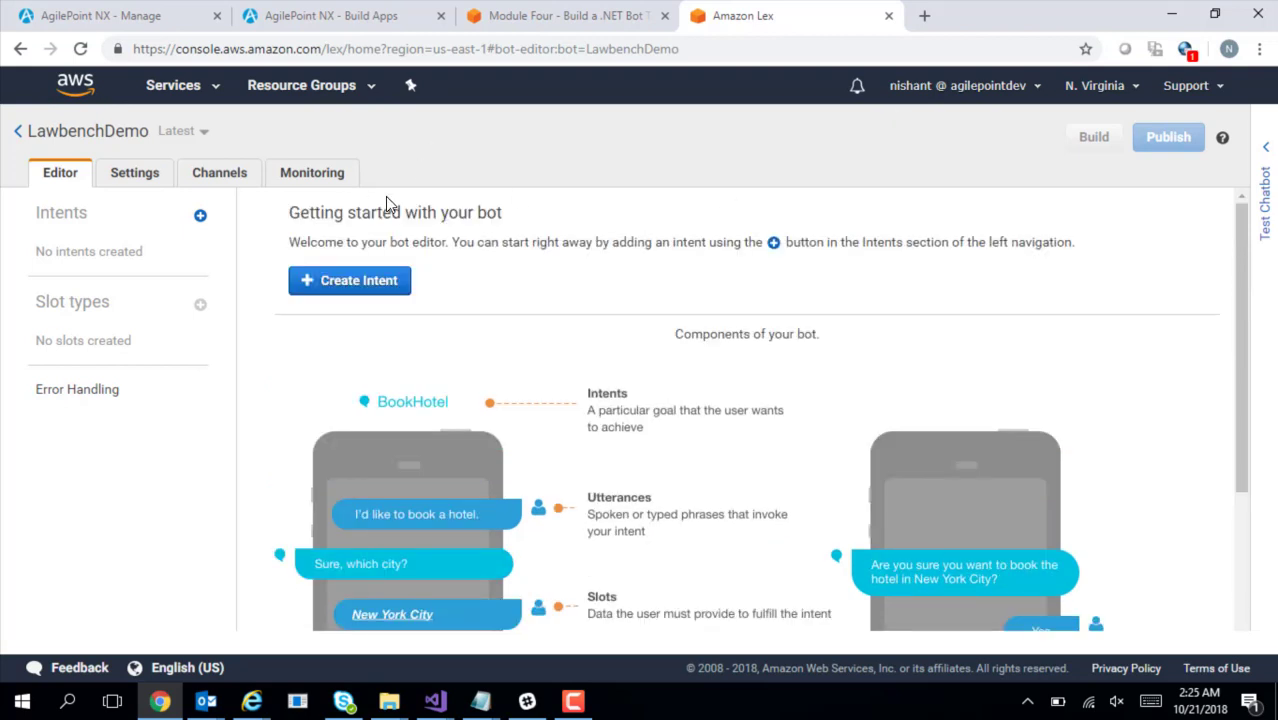
# Add an intent named CancelDemo, copied from the built-in AMAZON.CancelIntent
pyautogui.click(200, 217)
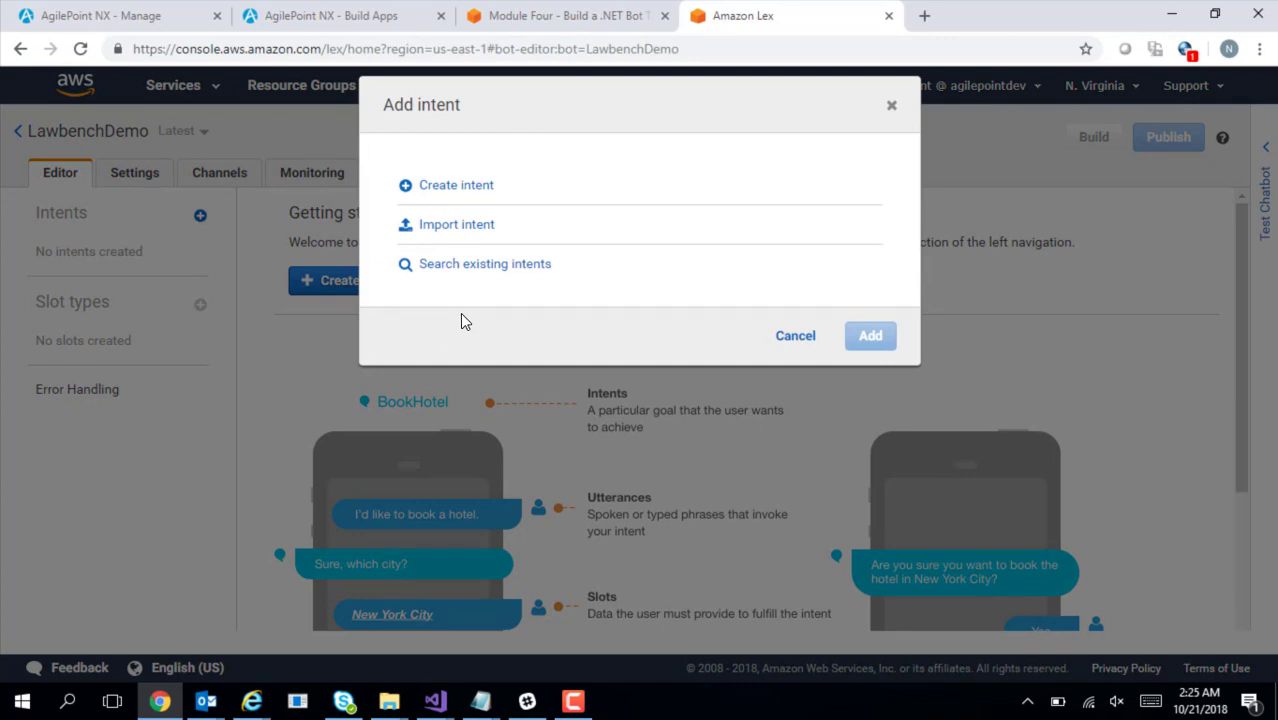
pyautogui.click(496, 268)
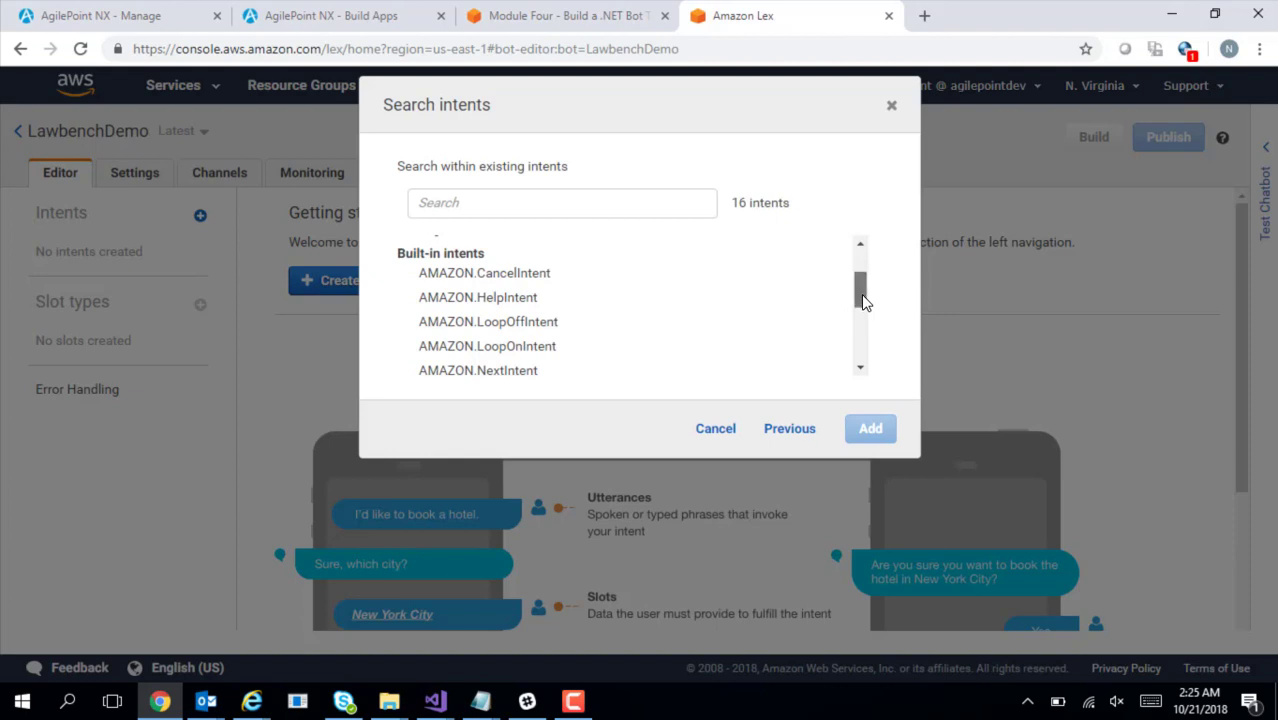
pyautogui.moveTo(864, 302)
pyautogui.mouseDown()
pyautogui.moveTo(862, 273)
pyautogui.moveTo(863, 292)
pyautogui.mouseUp()
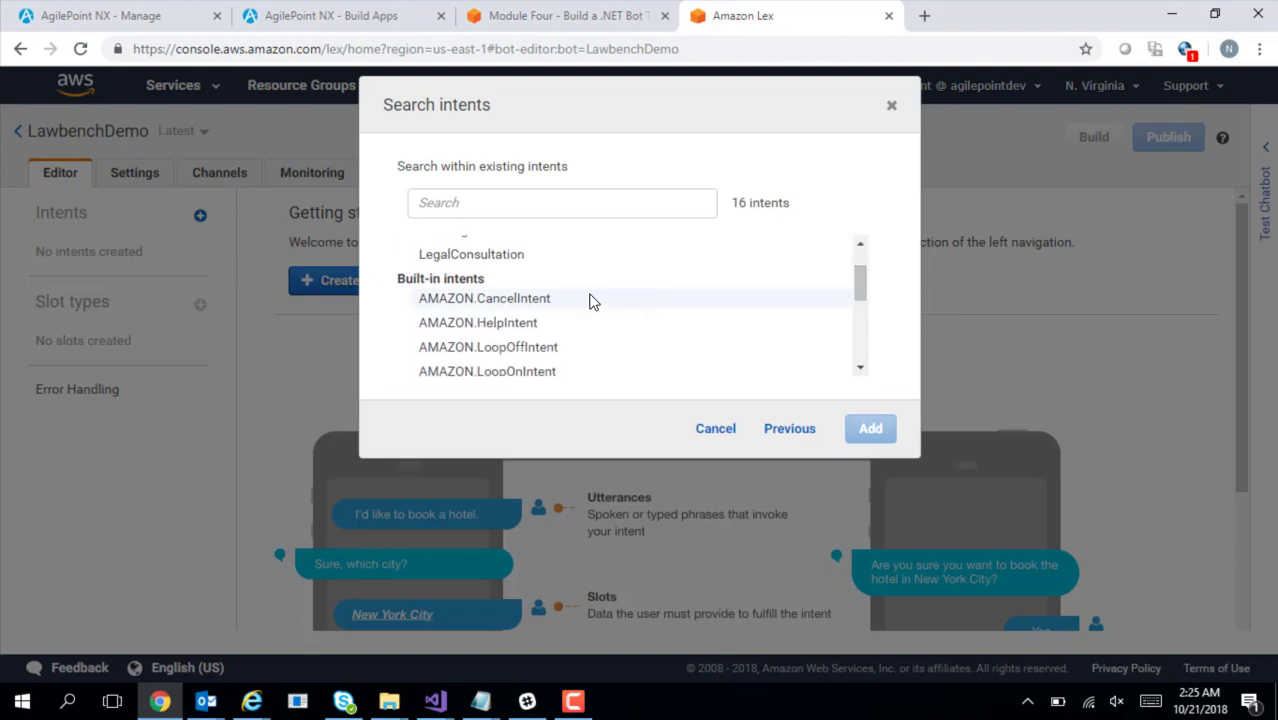
pyautogui.click(535, 299)
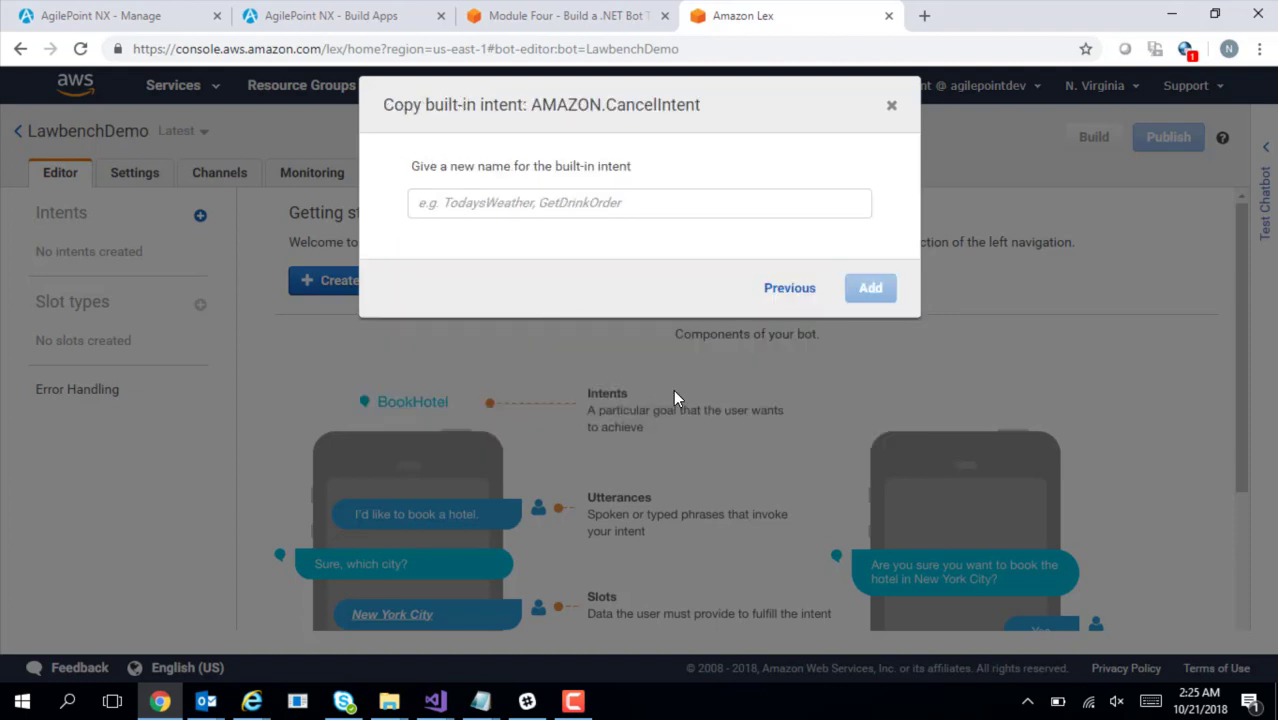
pyautogui.click(591, 202)
pyautogui.write('Cance')
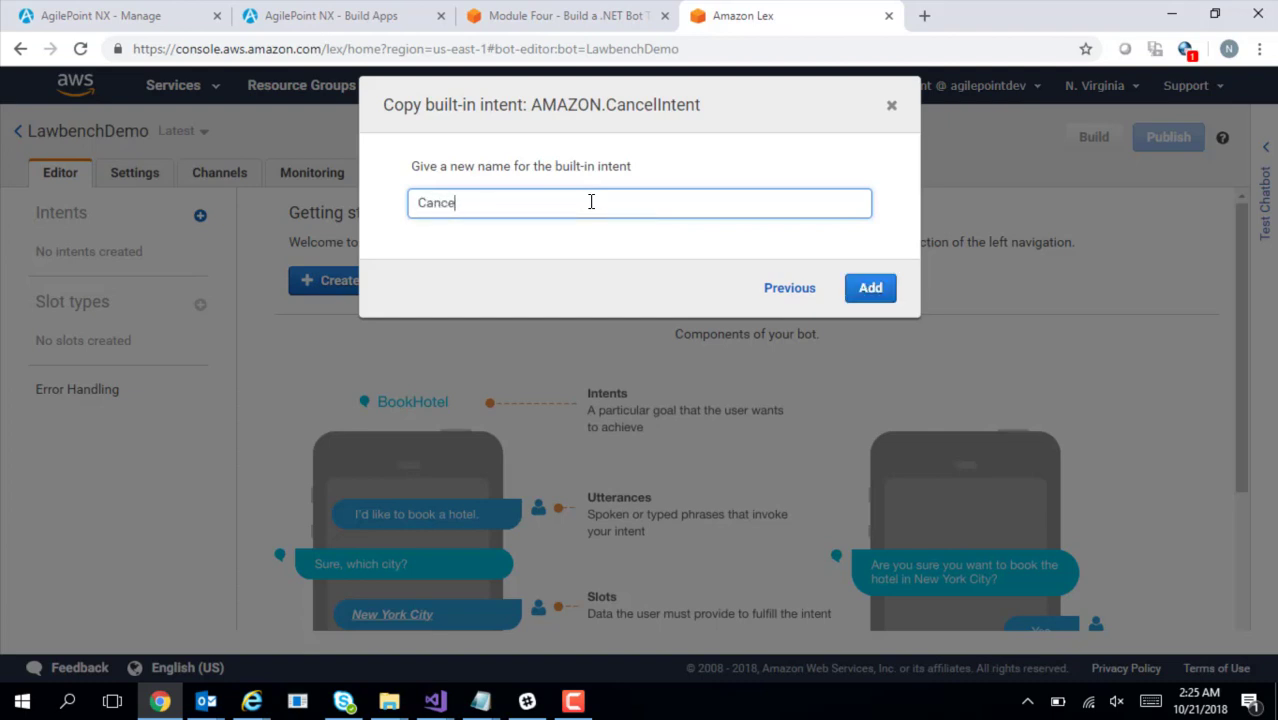
pyautogui.write('lDemo')
pyautogui.click(868, 296)
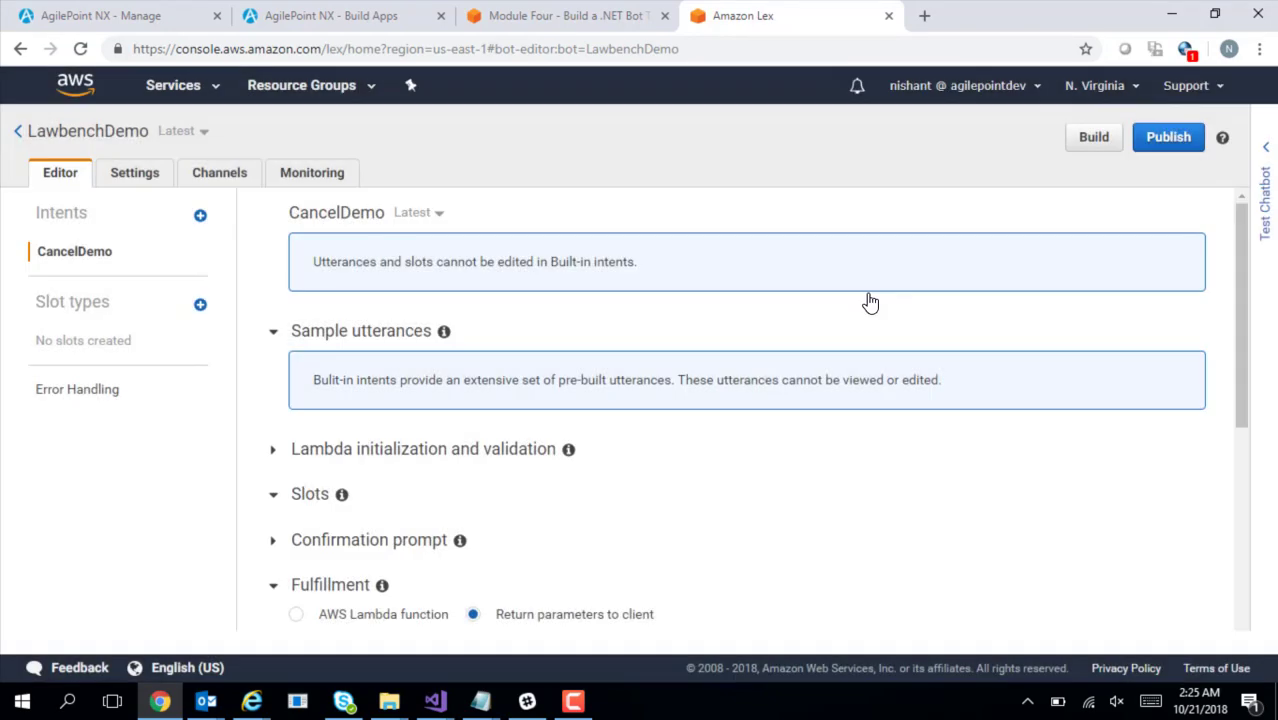
pyautogui.moveTo(1244, 362); pyautogui.dragTo(1262, 416)
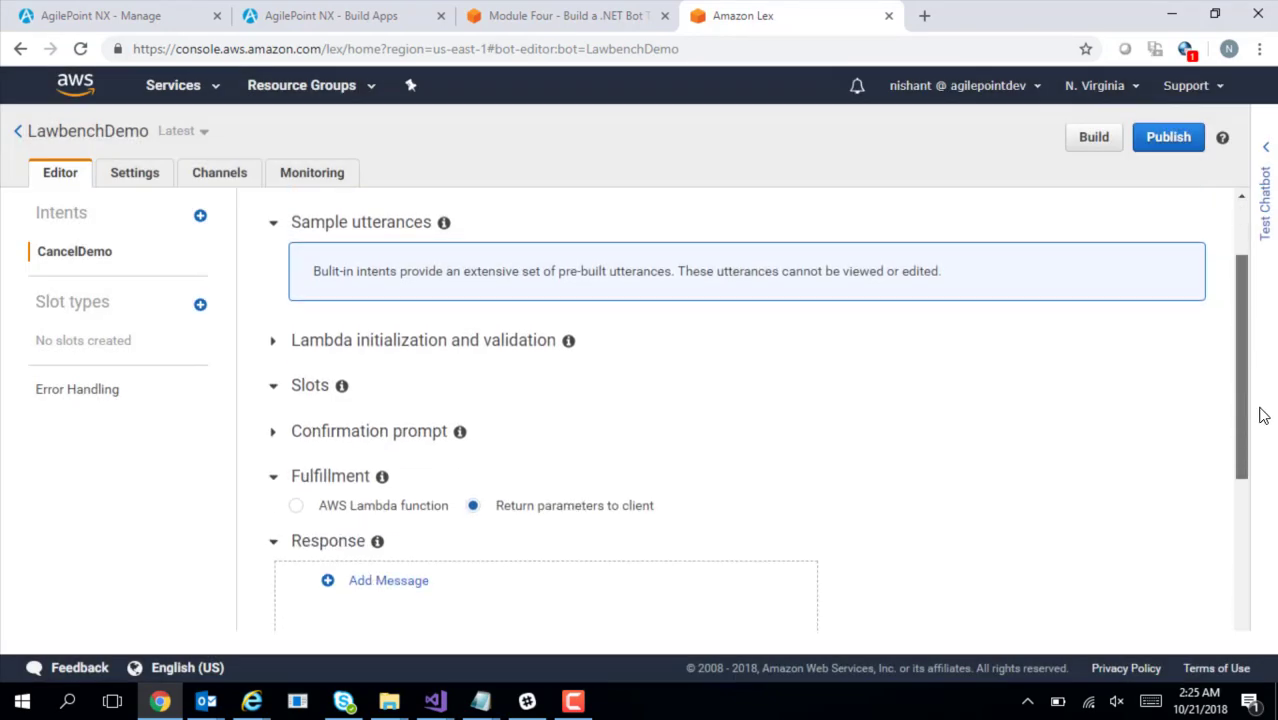
pyautogui.scroll(-2, 1262, 416)
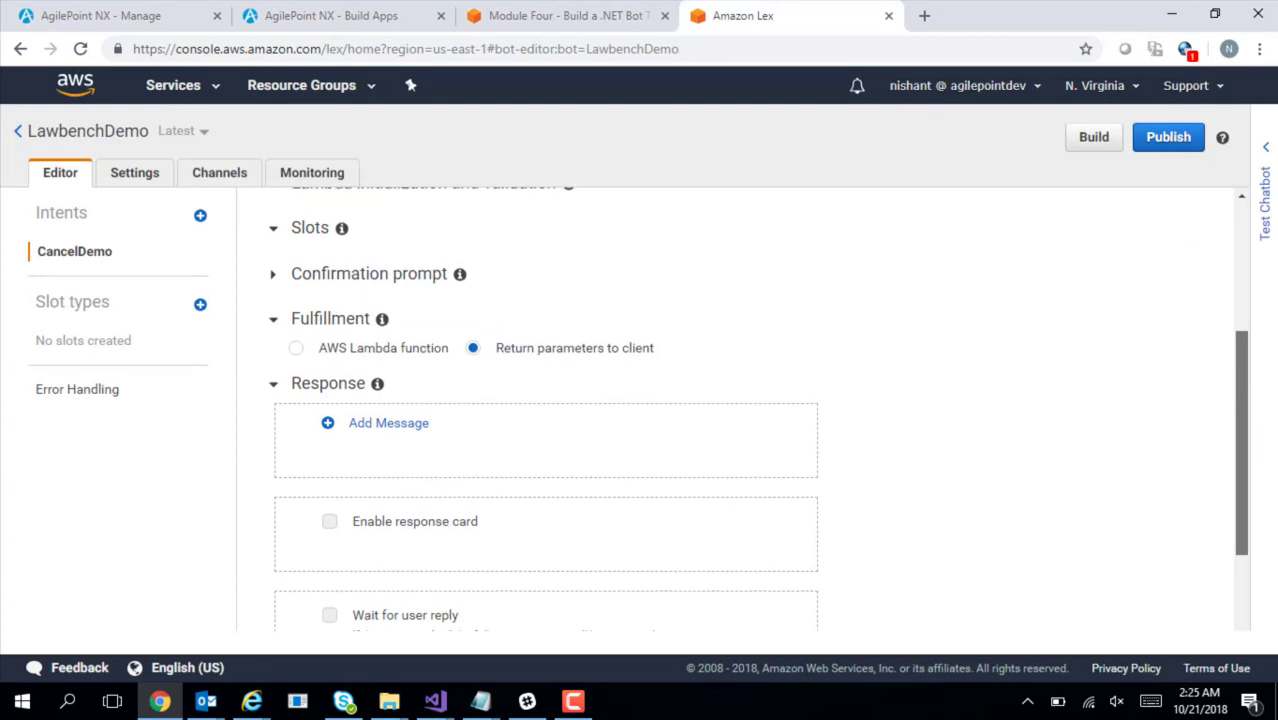
pyautogui.scroll(4, 1255, 289)
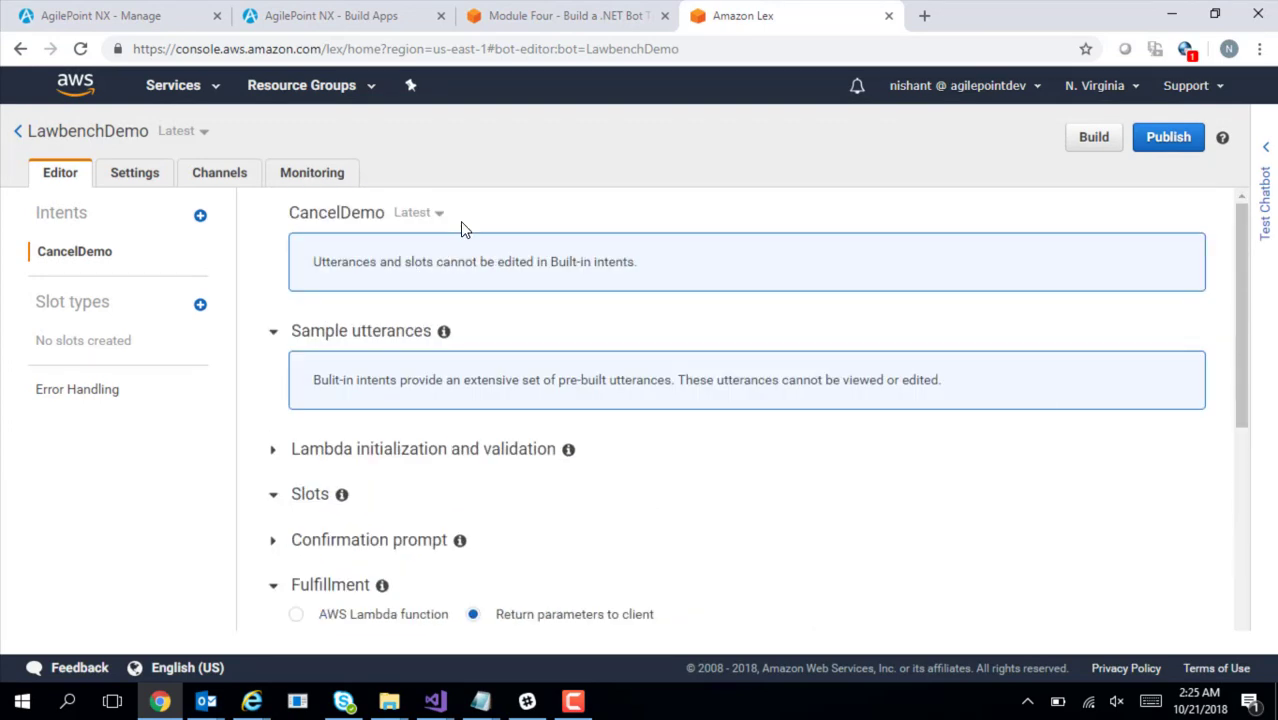
pyautogui.moveTo(485, 708)
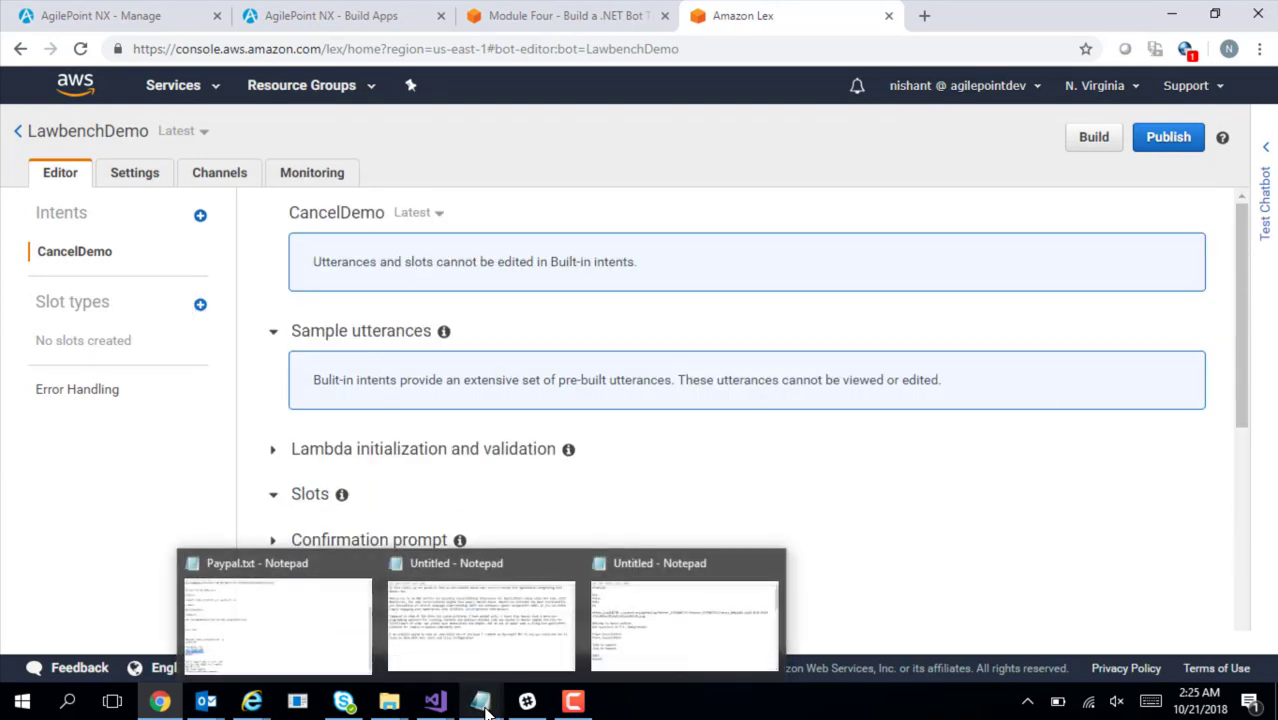
# Copy 'Greeting' from the notes and create a new custom intent named GreetingDemo
pyautogui.click(641, 626)
pyautogui.moveTo(108, 270); pyautogui.dragTo(2, 263)
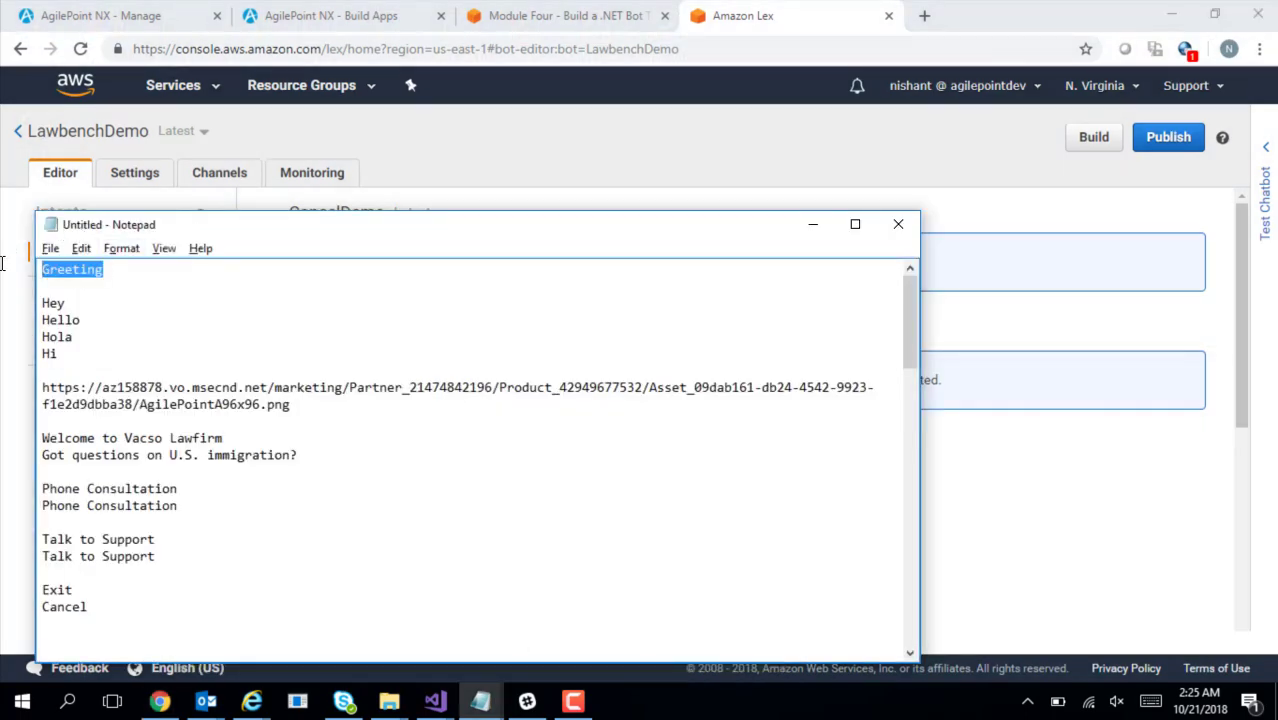
pyautogui.click(464, 148)
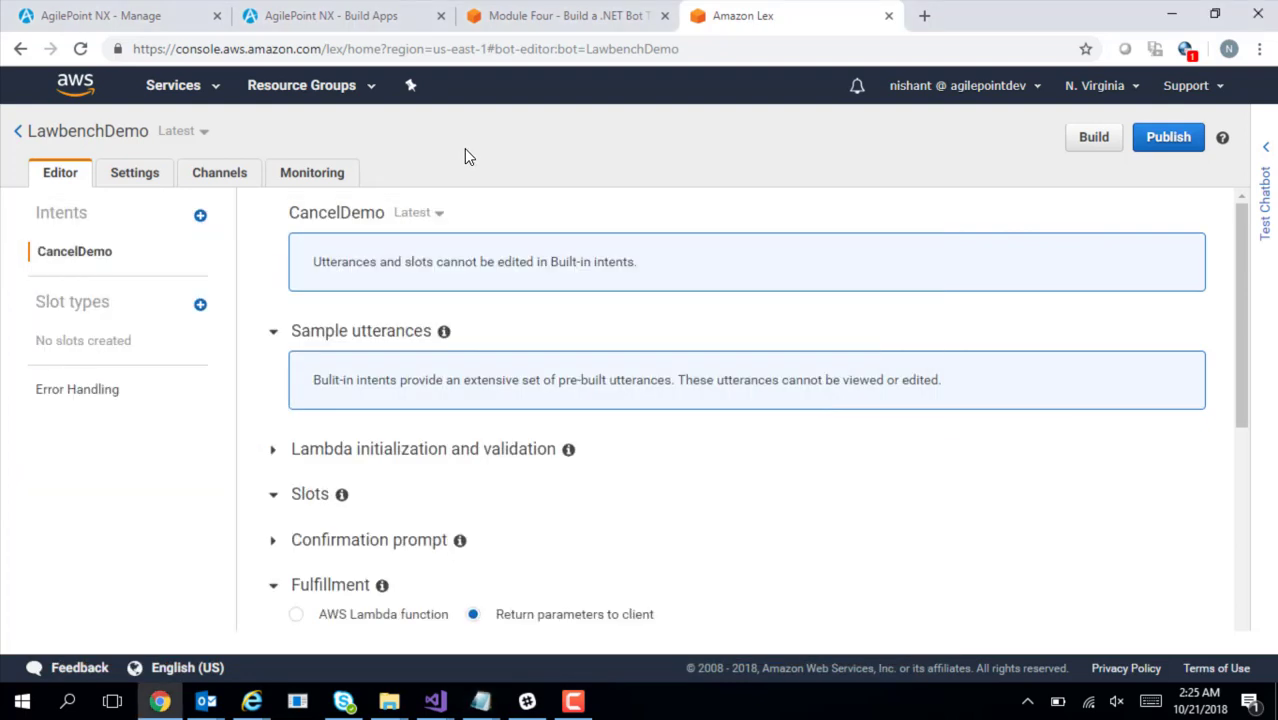
pyautogui.click(200, 217)
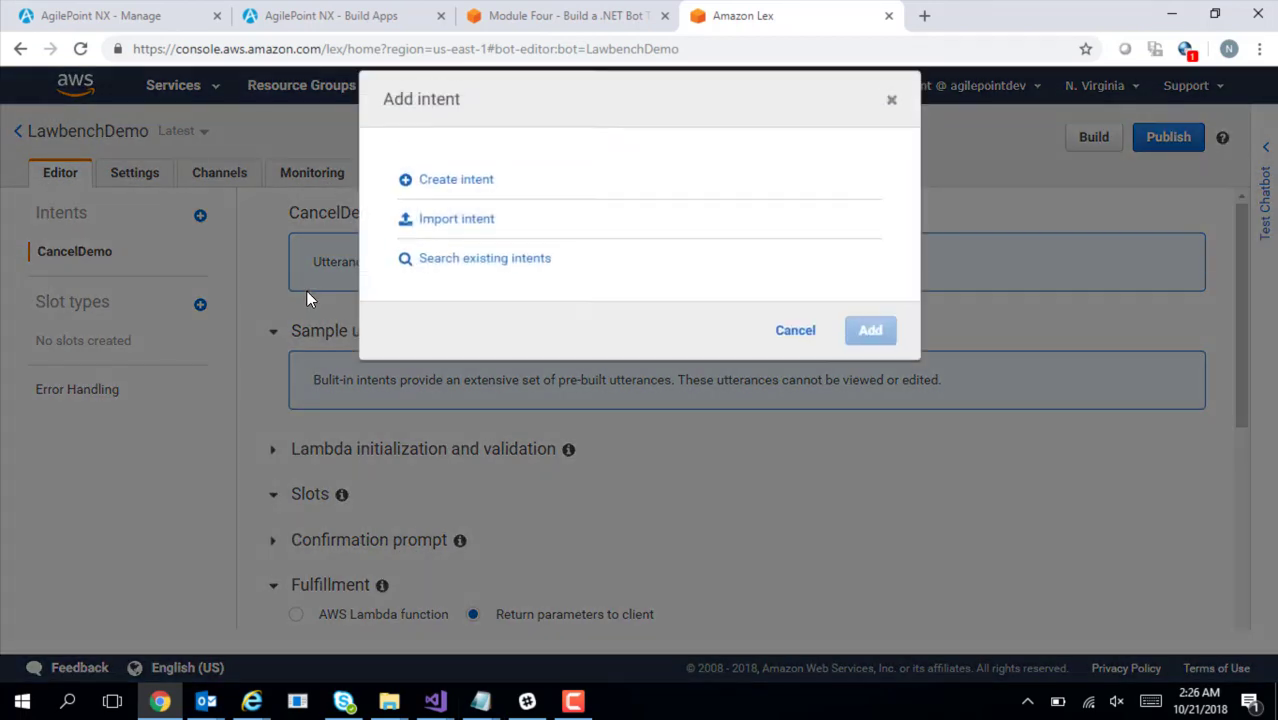
pyautogui.click(456, 186)
pyautogui.click(492, 208)
pyautogui.write('GreetingDemo')
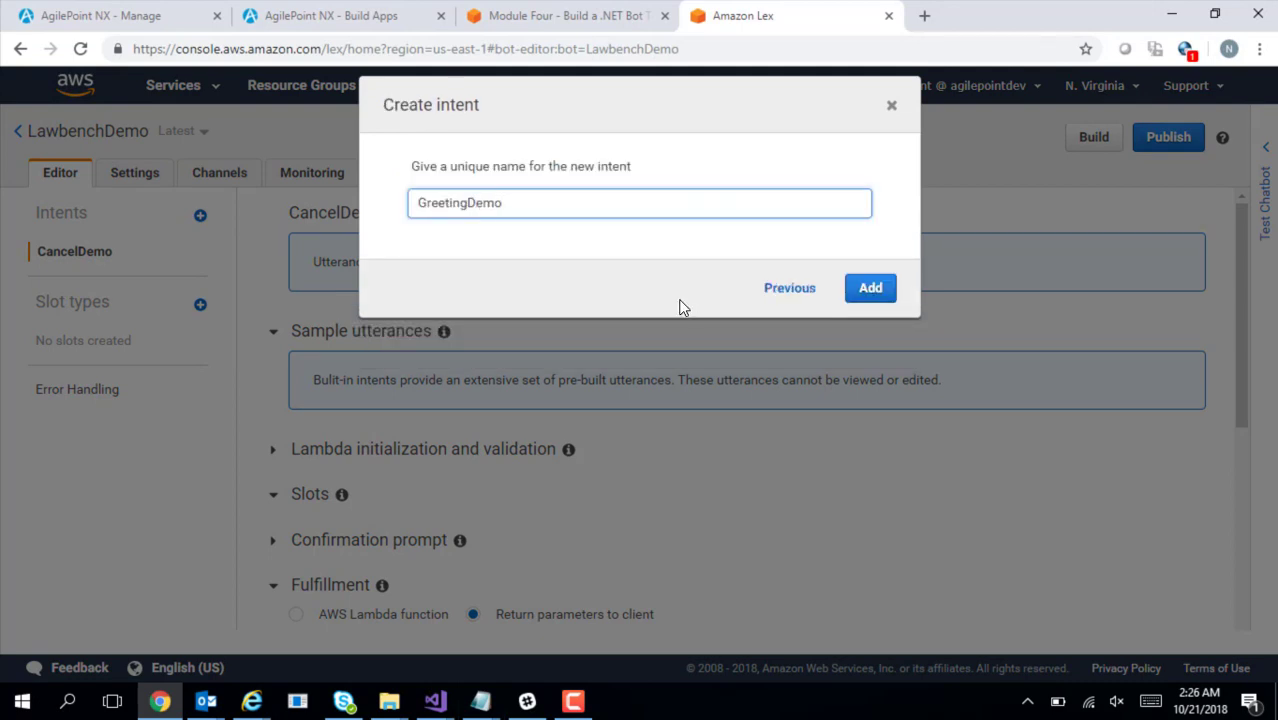
pyautogui.click(871, 292)
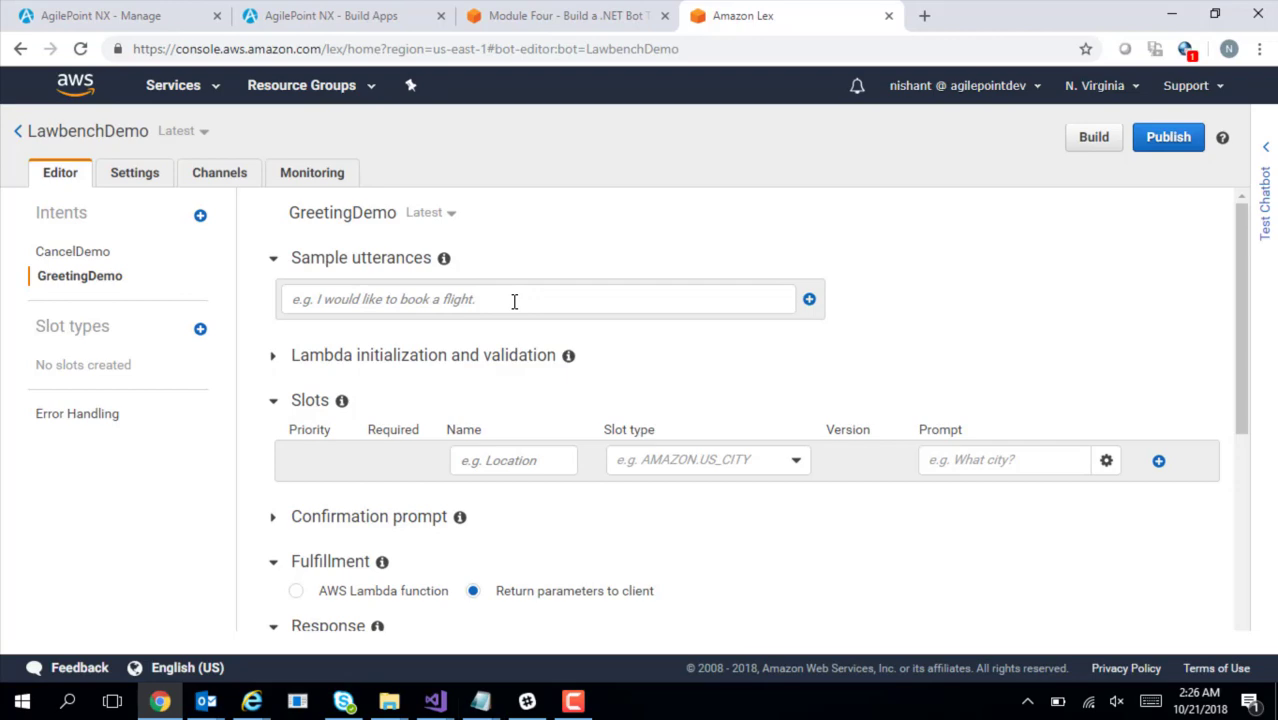
# Add Hey, Hello and Hi as GreetingDemo's sample utterances
pyautogui.hotkey('alt', 'Tab')
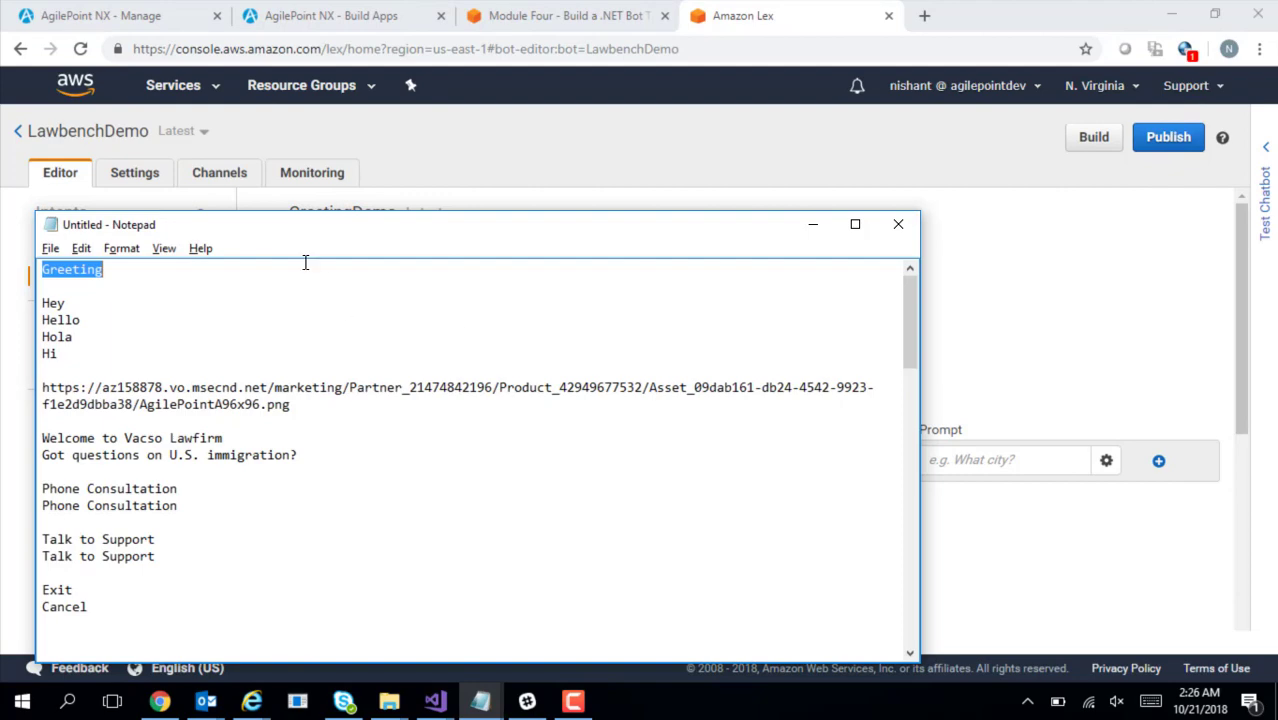
pyautogui.doubleClick(60, 302)
pyautogui.hotkey('ctrl', 'c')
pyautogui.hotkey('alt', 'Tab')
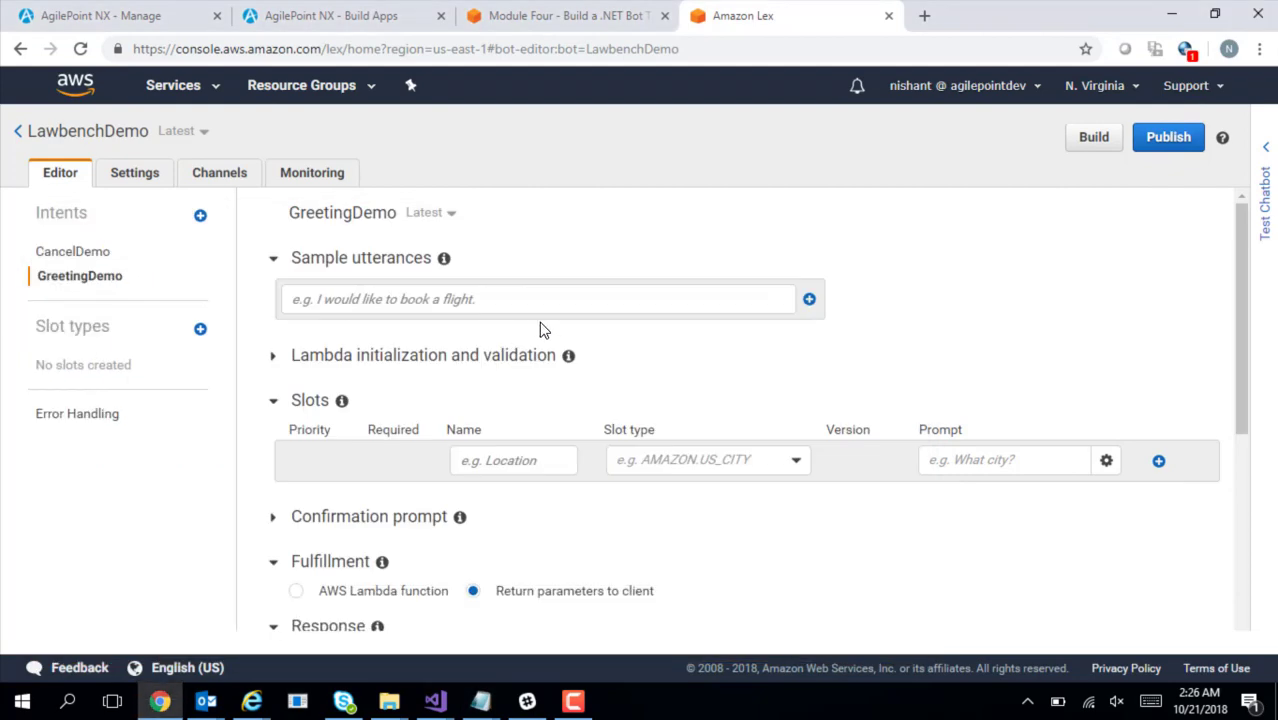
pyautogui.click(468, 308)
pyautogui.hotkey('ctrl', 'v')
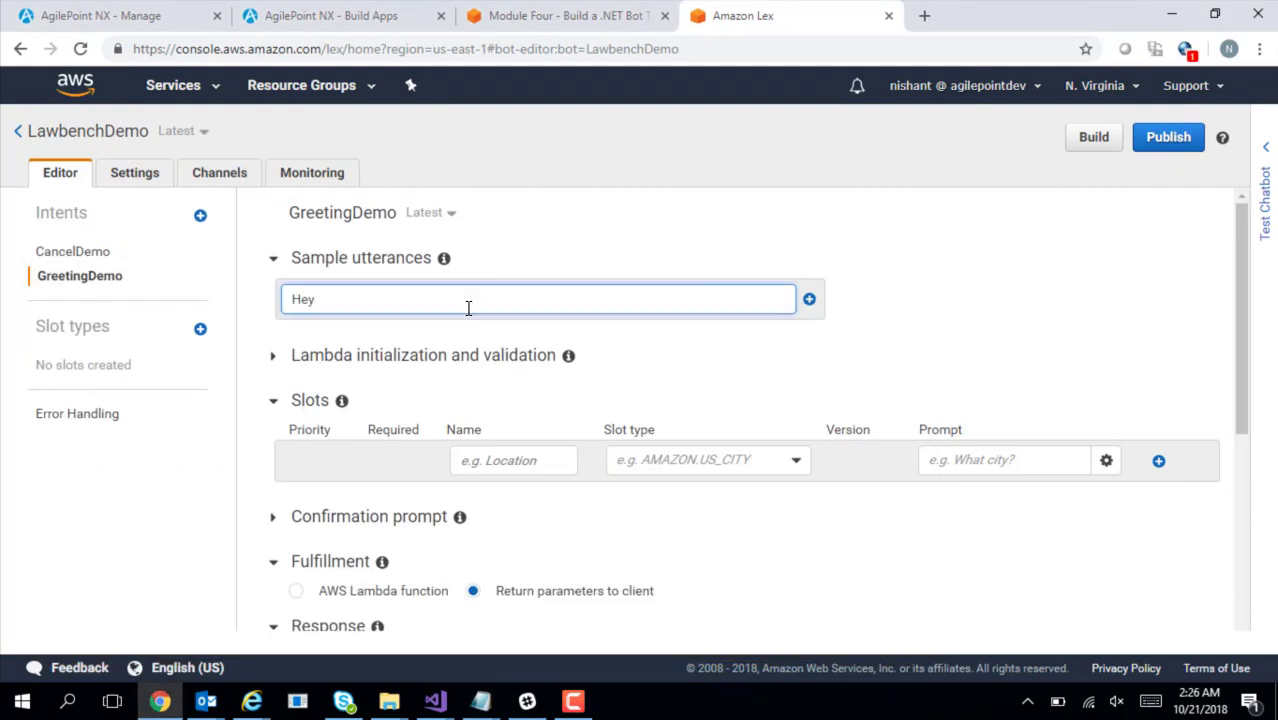
pyautogui.click(809, 299)
pyautogui.write('Hello')
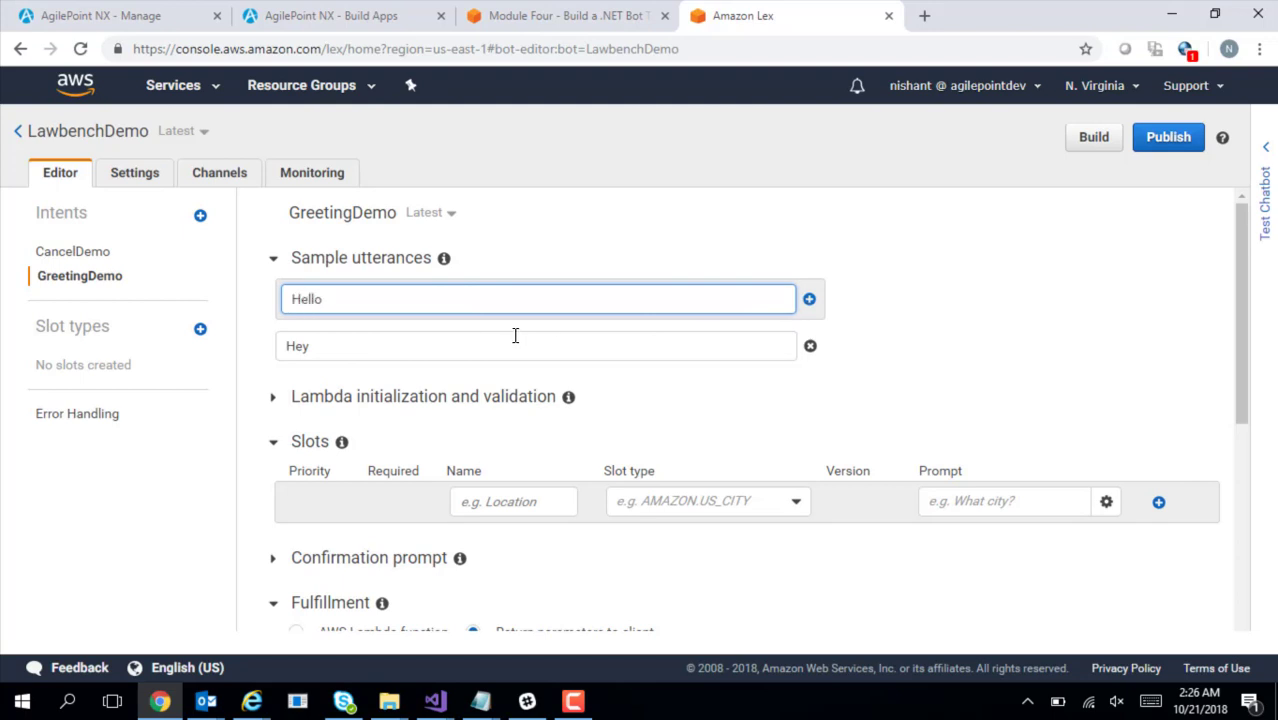
pyautogui.click(809, 299)
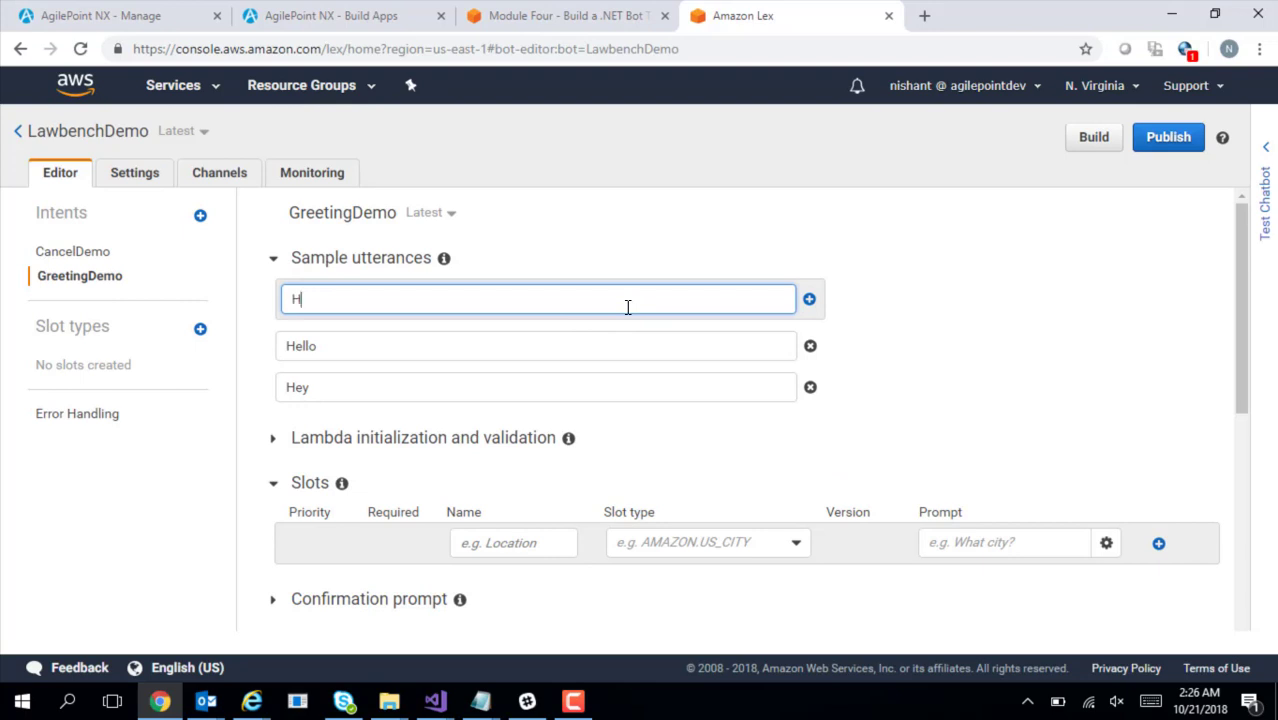
pyautogui.click(809, 299)
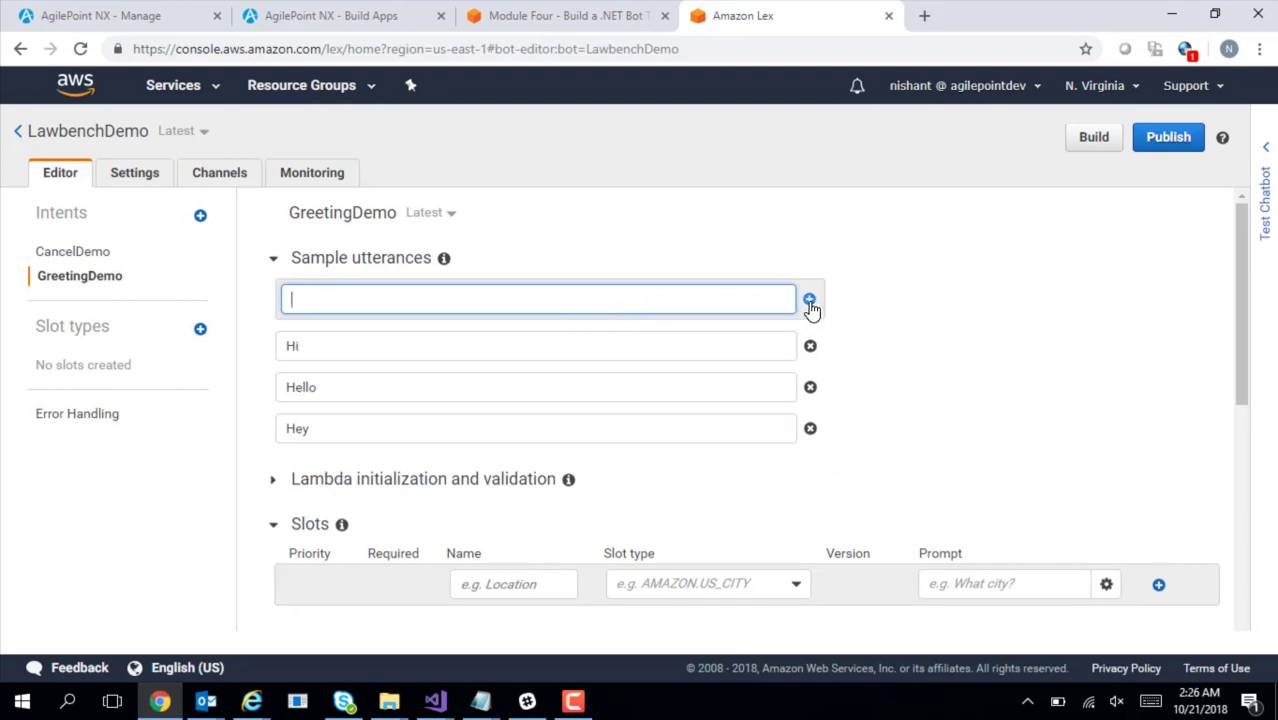
pyautogui.moveTo(1243, 307); pyautogui.dragTo(1258, 400)
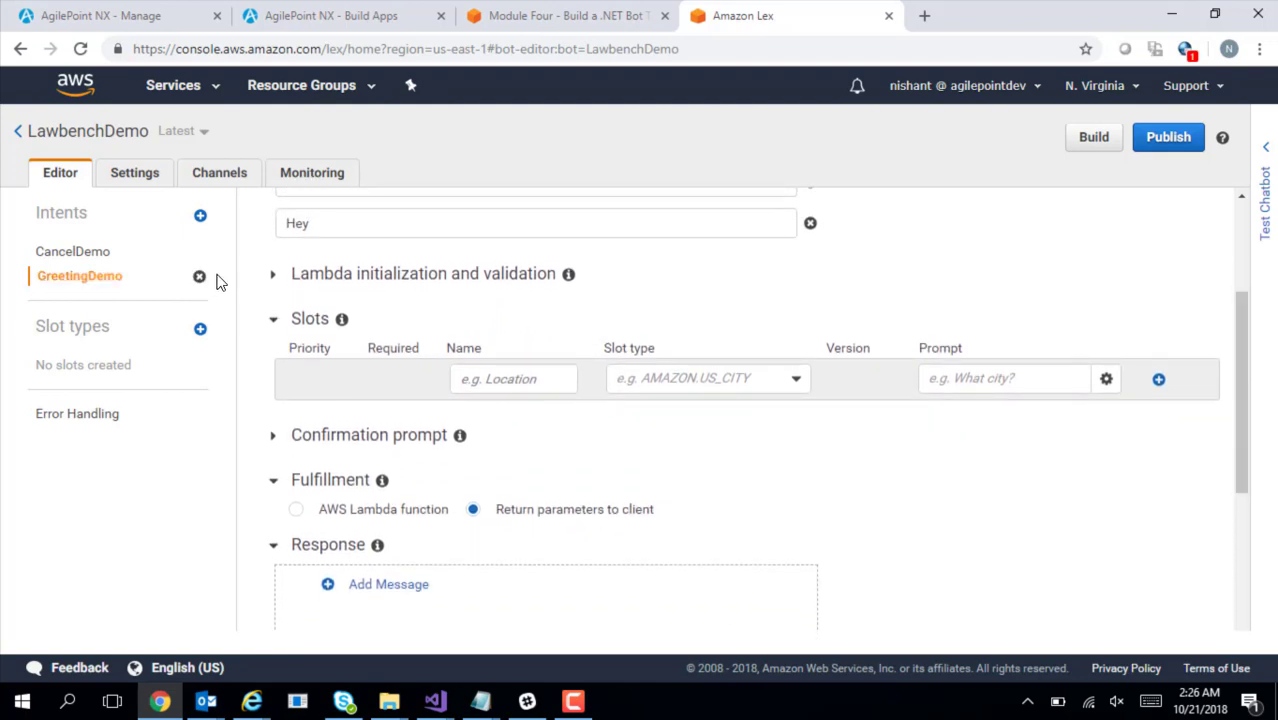
# Check the Lambda initialization and validation settings, leaving them unchanged
pyautogui.click(273, 280)
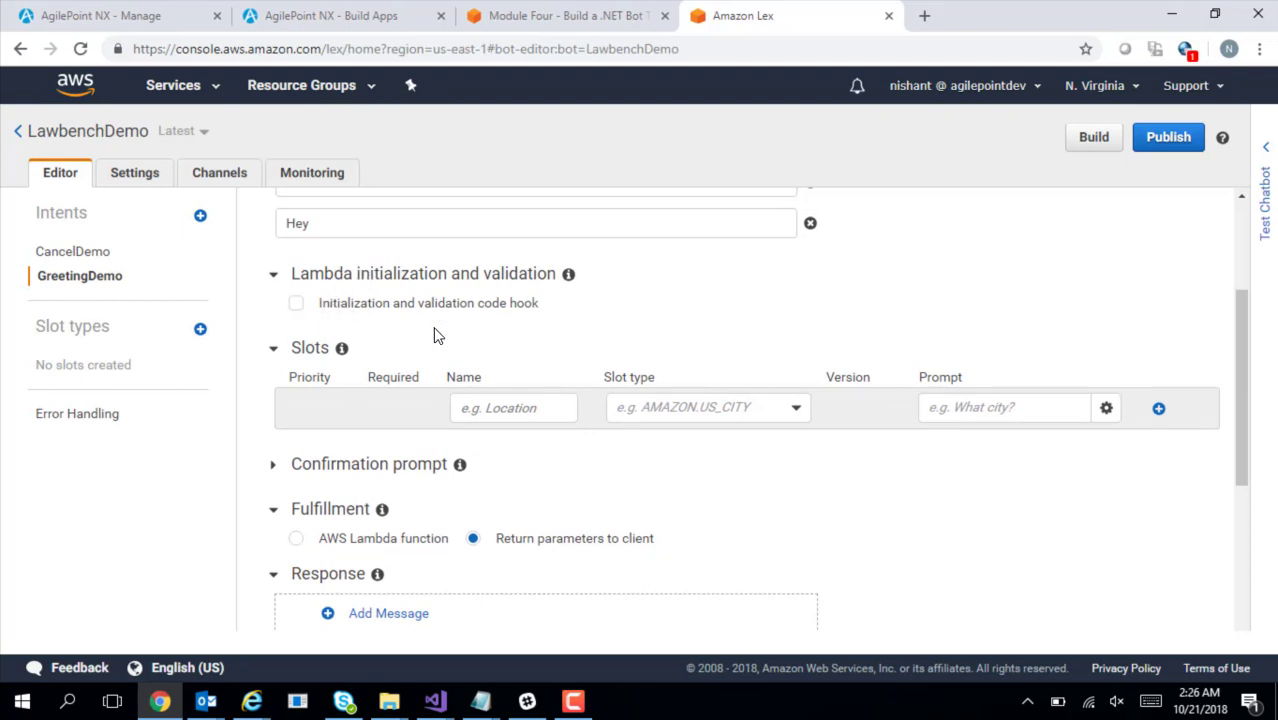
pyautogui.click(275, 278)
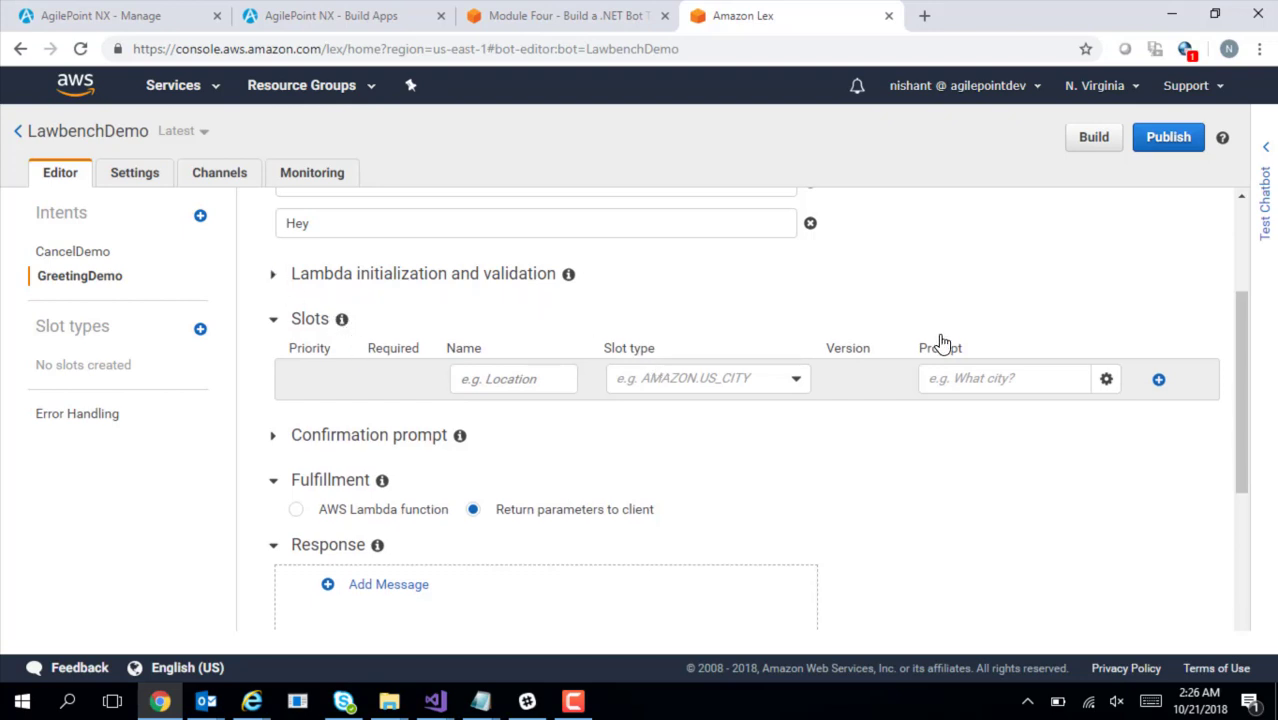
pyautogui.moveTo(1245, 408); pyautogui.dragTo(1247, 443)
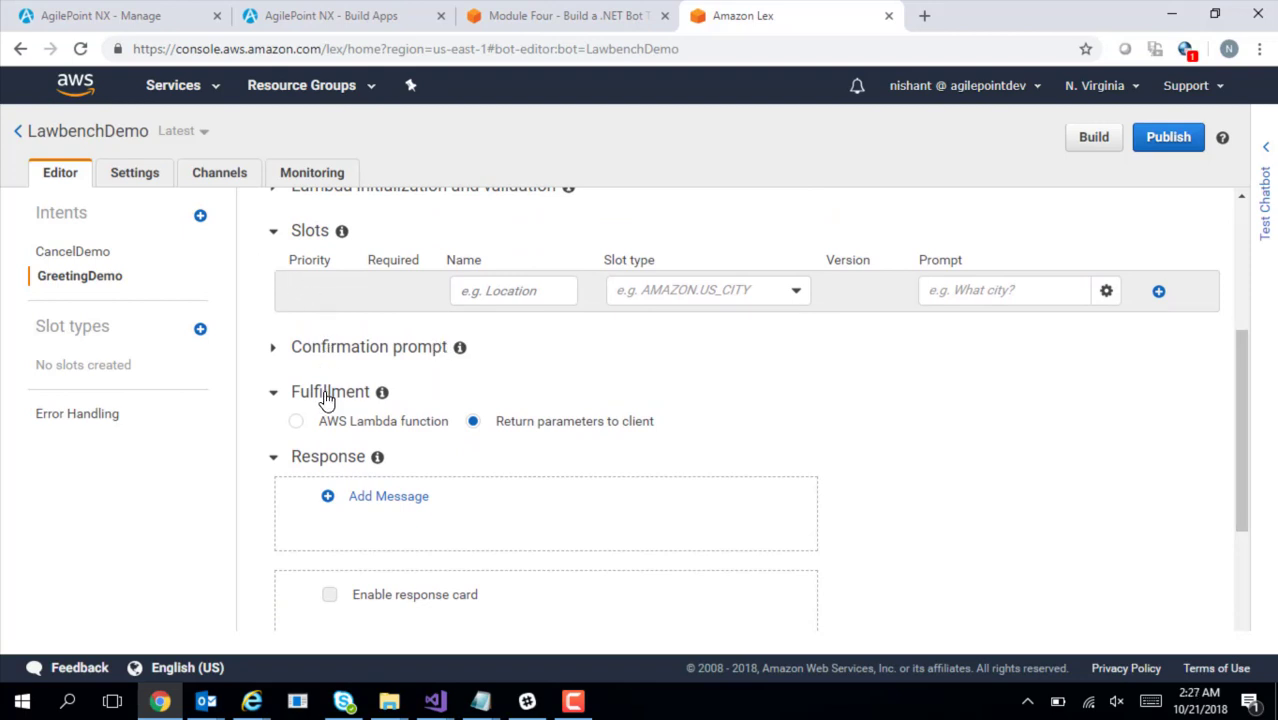
# Copy the logo image URL from the notes
pyautogui.moveTo(489, 695)
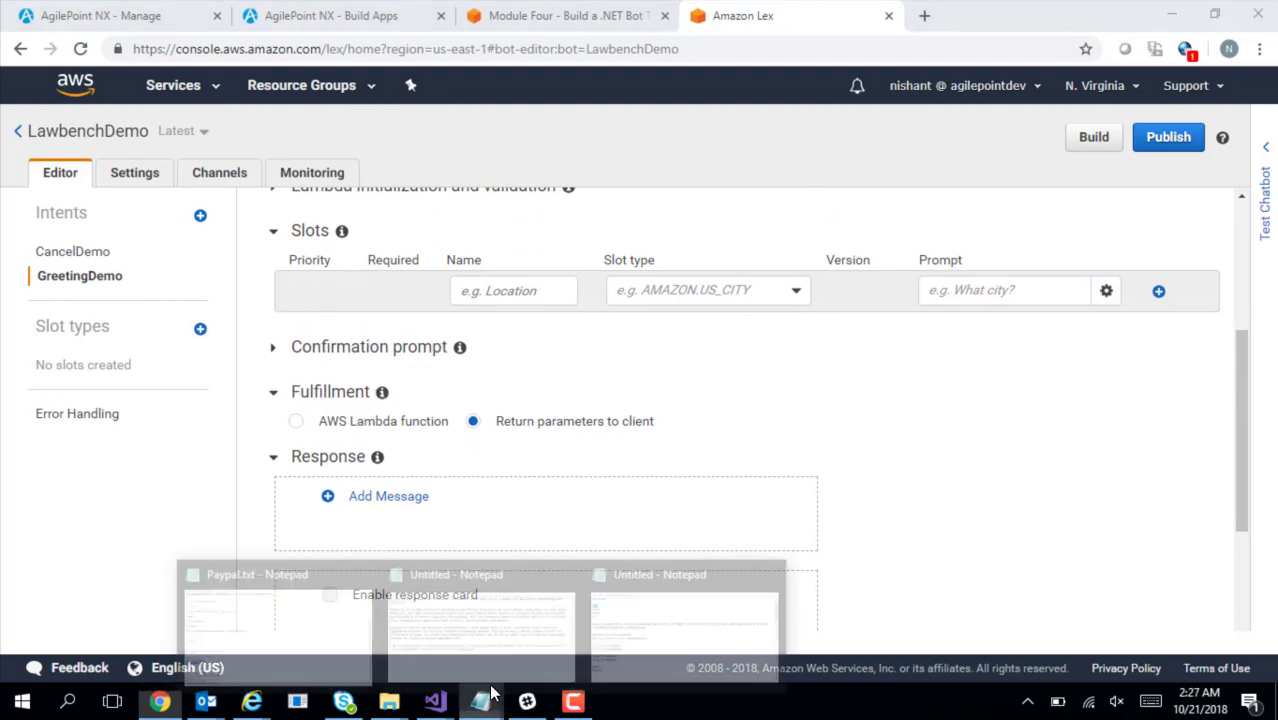
pyautogui.click(639, 617)
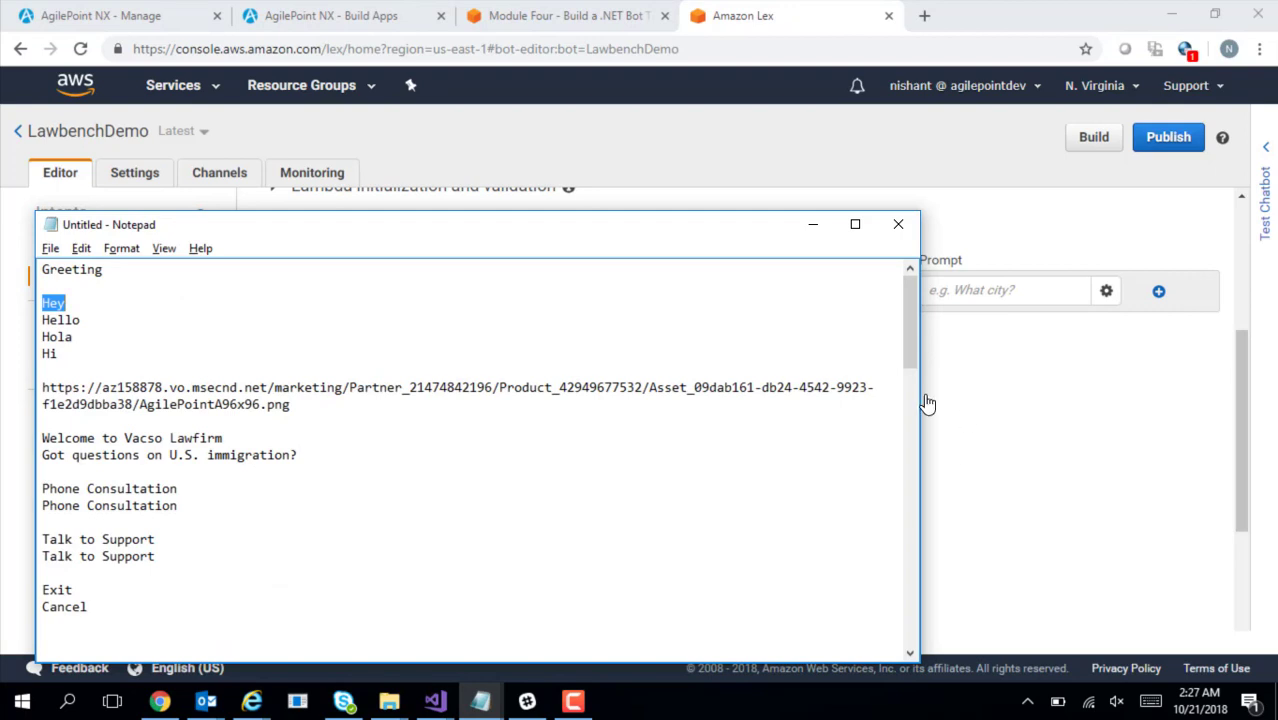
pyautogui.moveTo(909, 350); pyautogui.dragTo(910, 353)
pyautogui.moveTo(45, 373); pyautogui.dragTo(297, 386)
pyautogui.hotkey('alt', 'Tab')
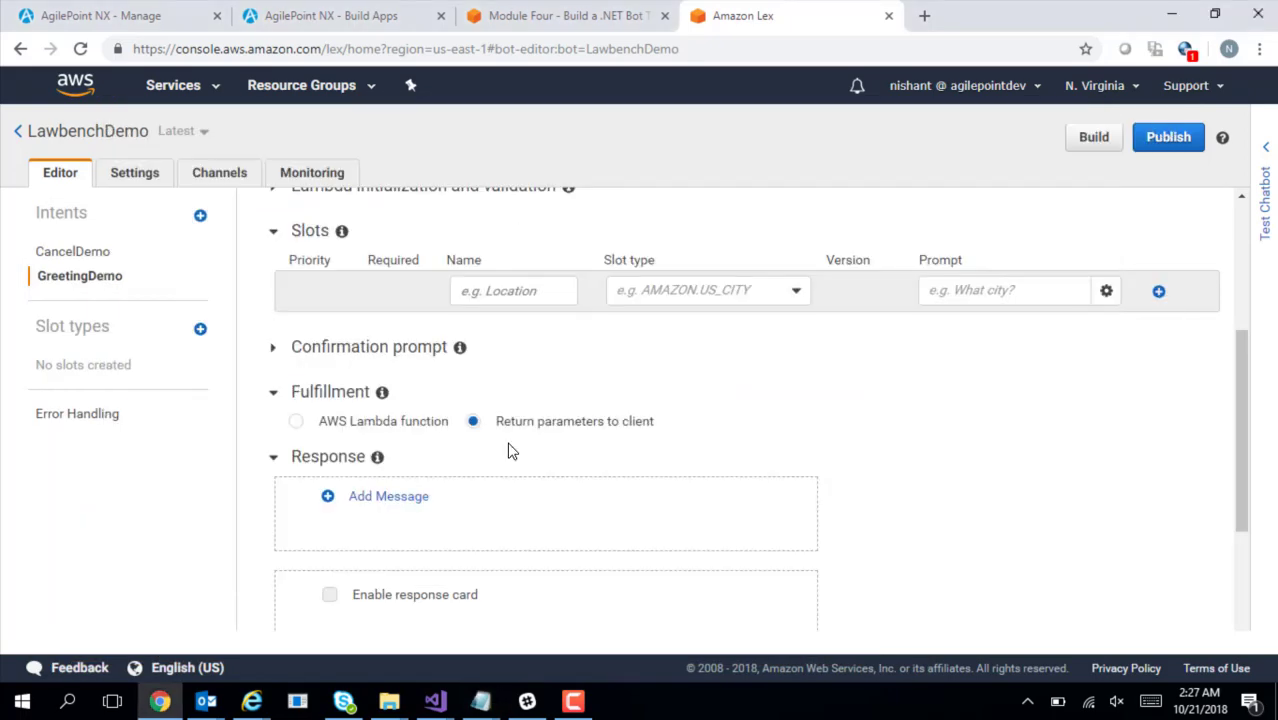
pyautogui.moveTo(1240, 481); pyautogui.dragTo(1256, 541)
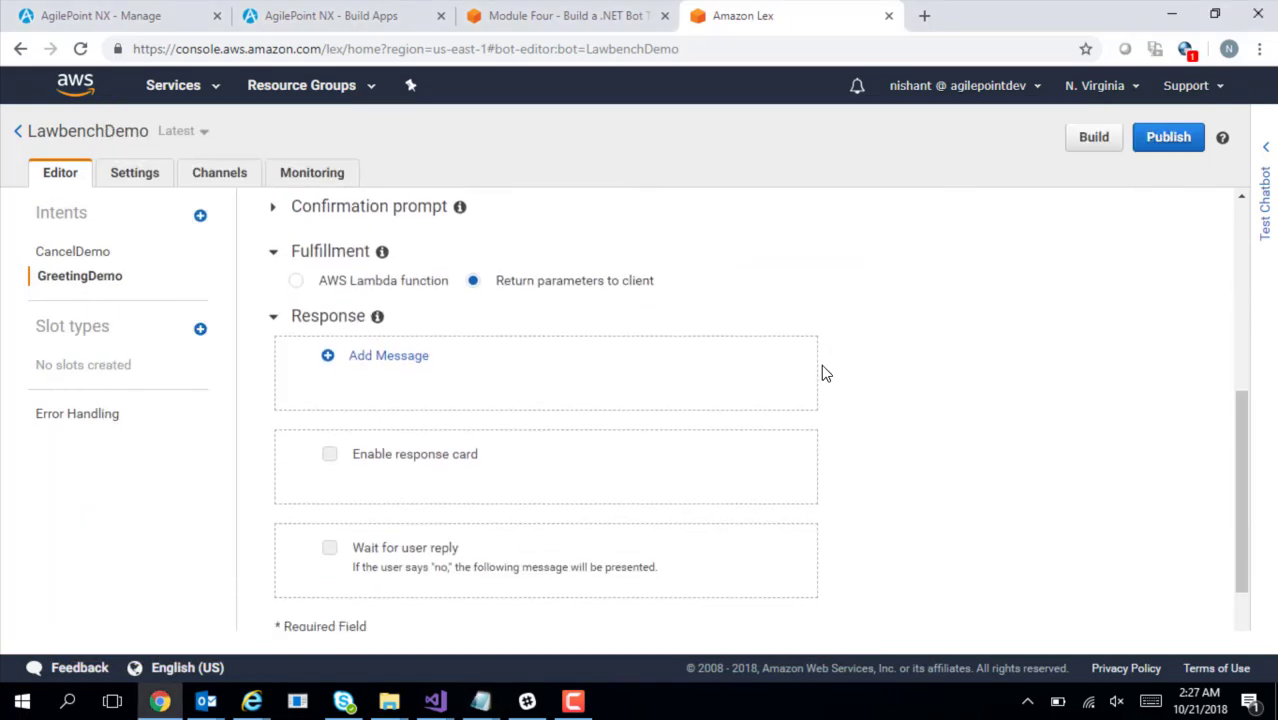
# Add the response message 'Welcome to Vacso Law' to GreetingDemo
pyautogui.click(390, 357)
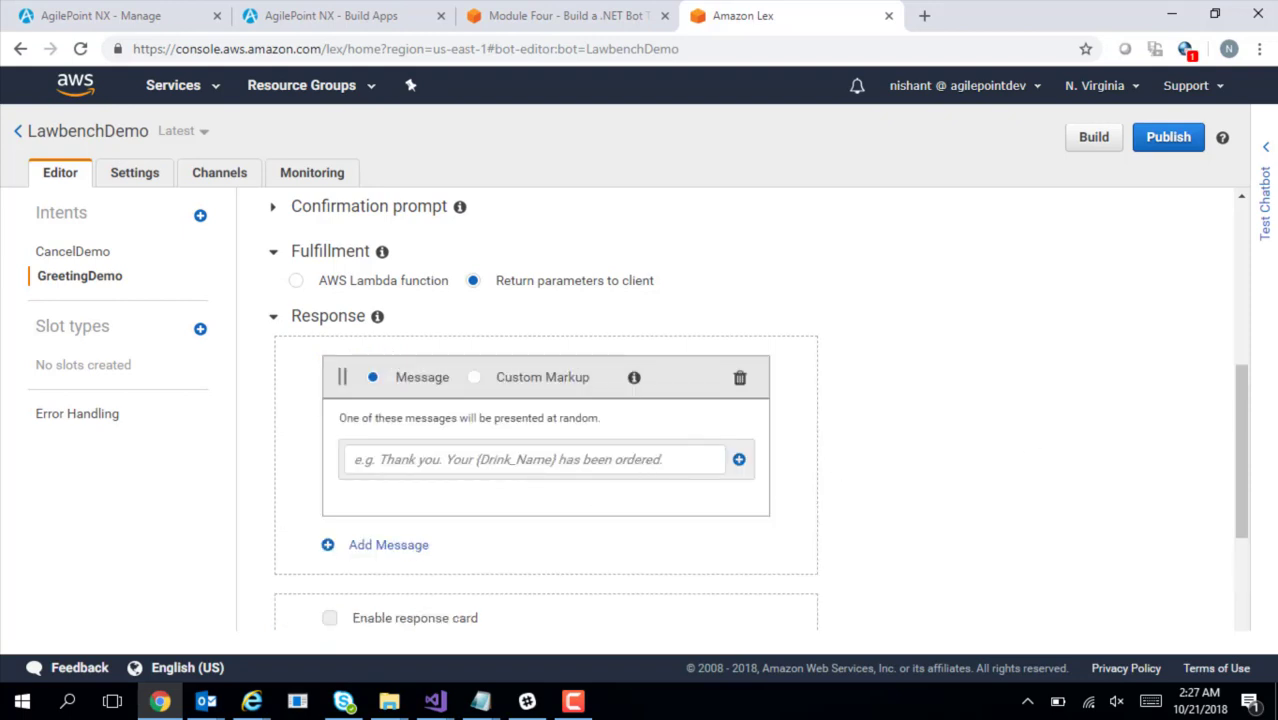
pyautogui.moveTo(1250, 408); pyautogui.dragTo(1253, 495)
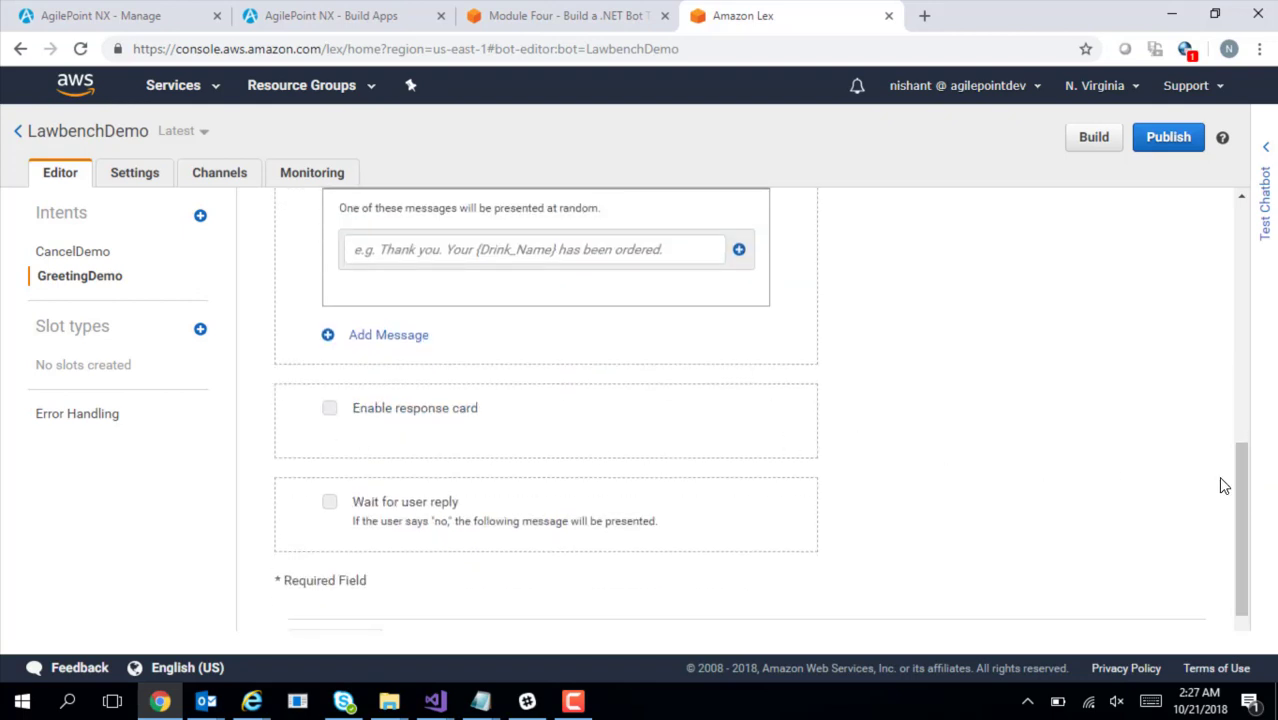
pyautogui.moveTo(1240, 495); pyautogui.dragTo(1228, 432)
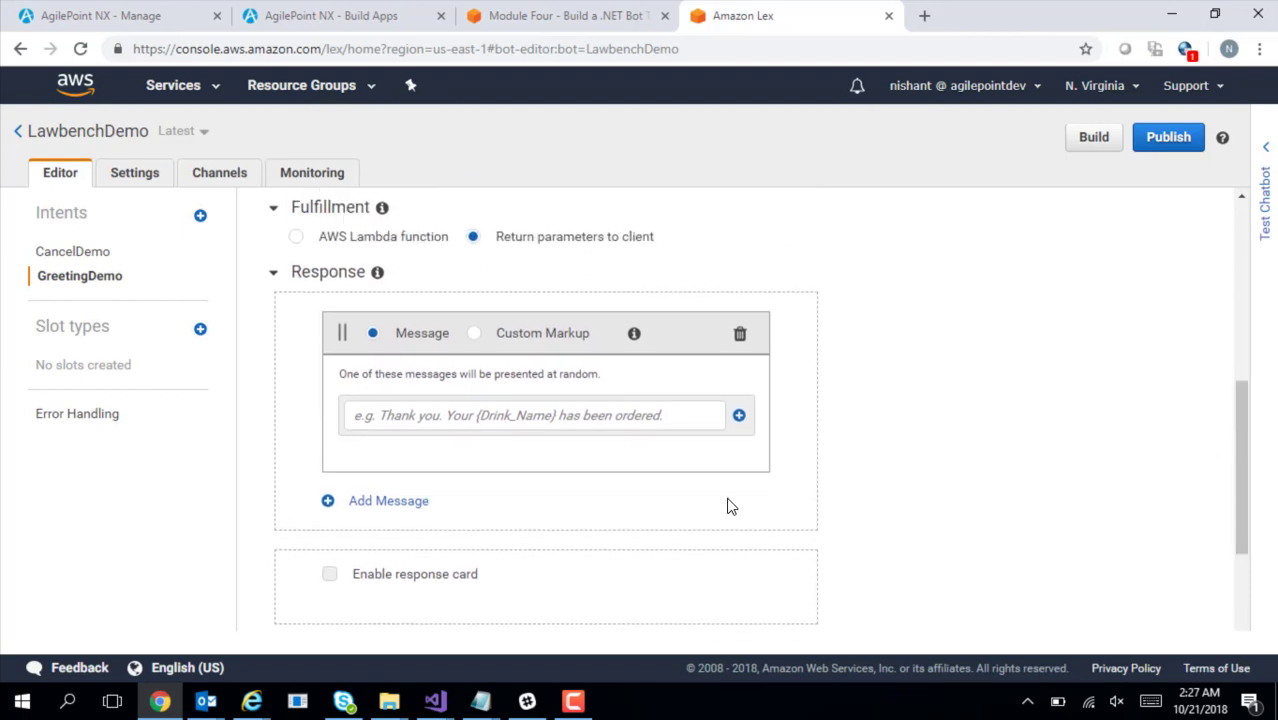
pyautogui.click(504, 418)
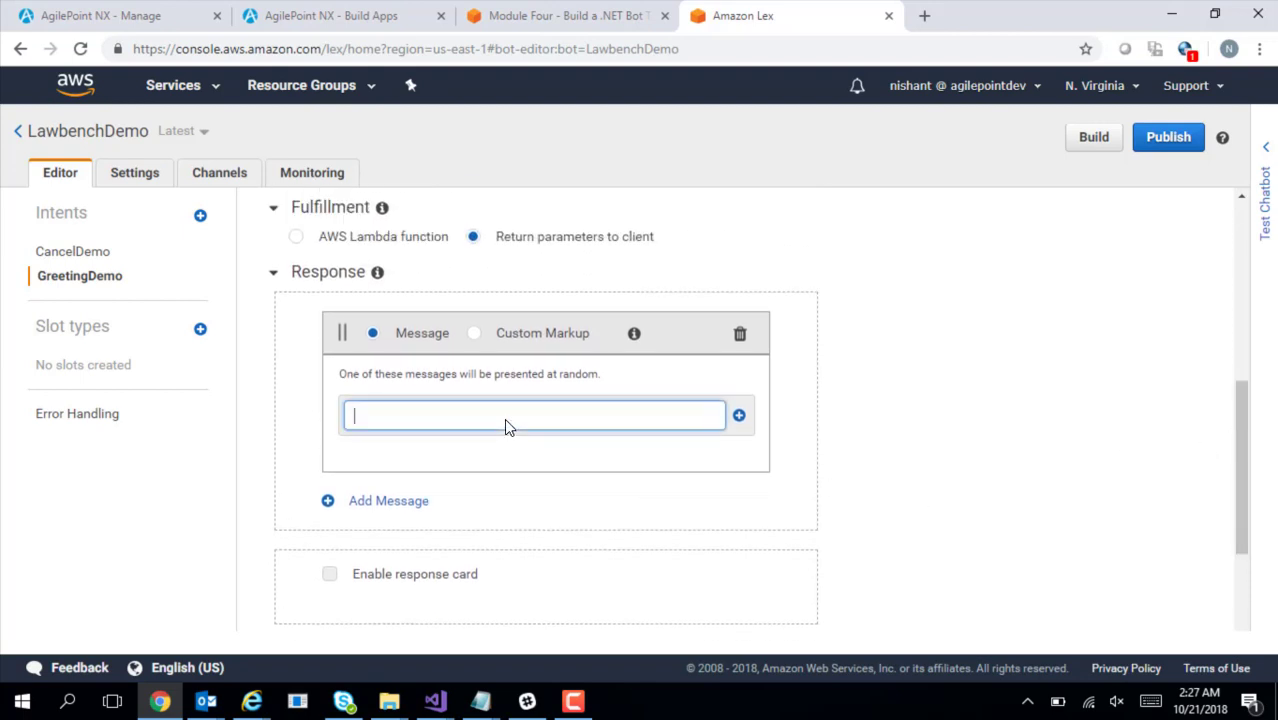
pyautogui.hotkey('ctrl', 'v')
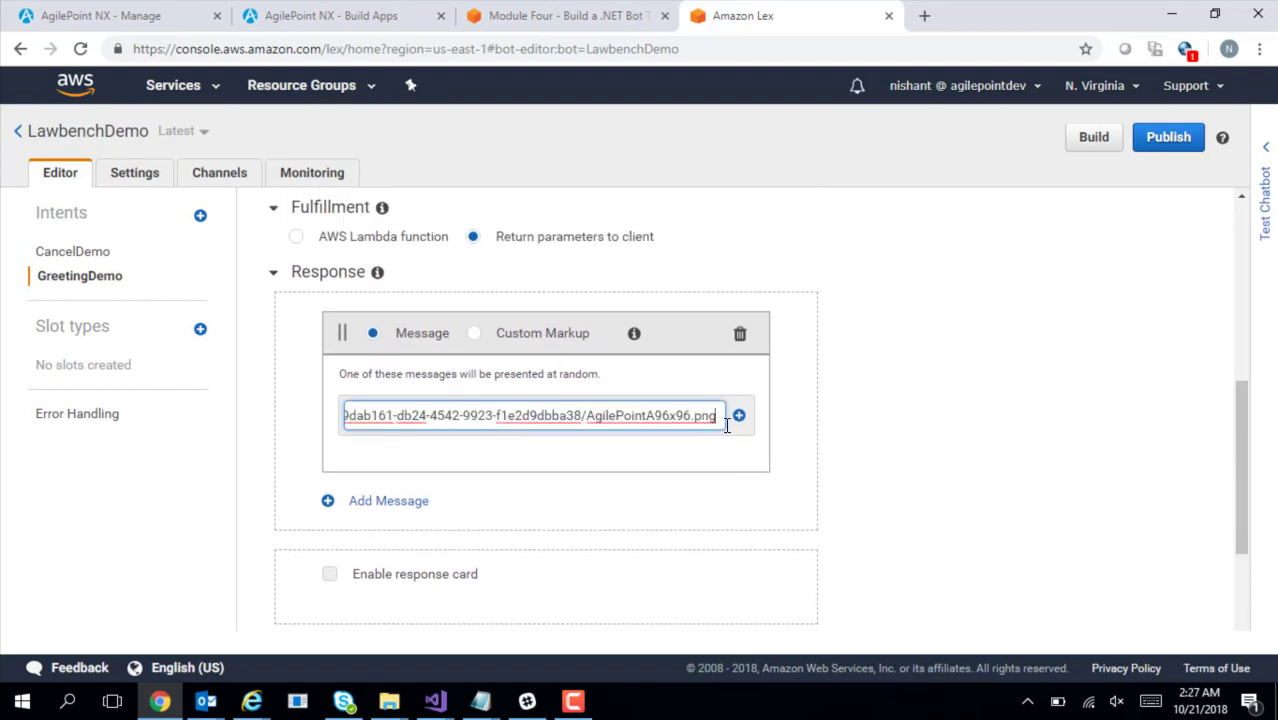
pyautogui.moveTo(722, 417); pyautogui.dragTo(290, 416)
pyautogui.moveTo(368, 425); pyautogui.dragTo(870, 414)
pyautogui.hotkey('ctrl', 'v')
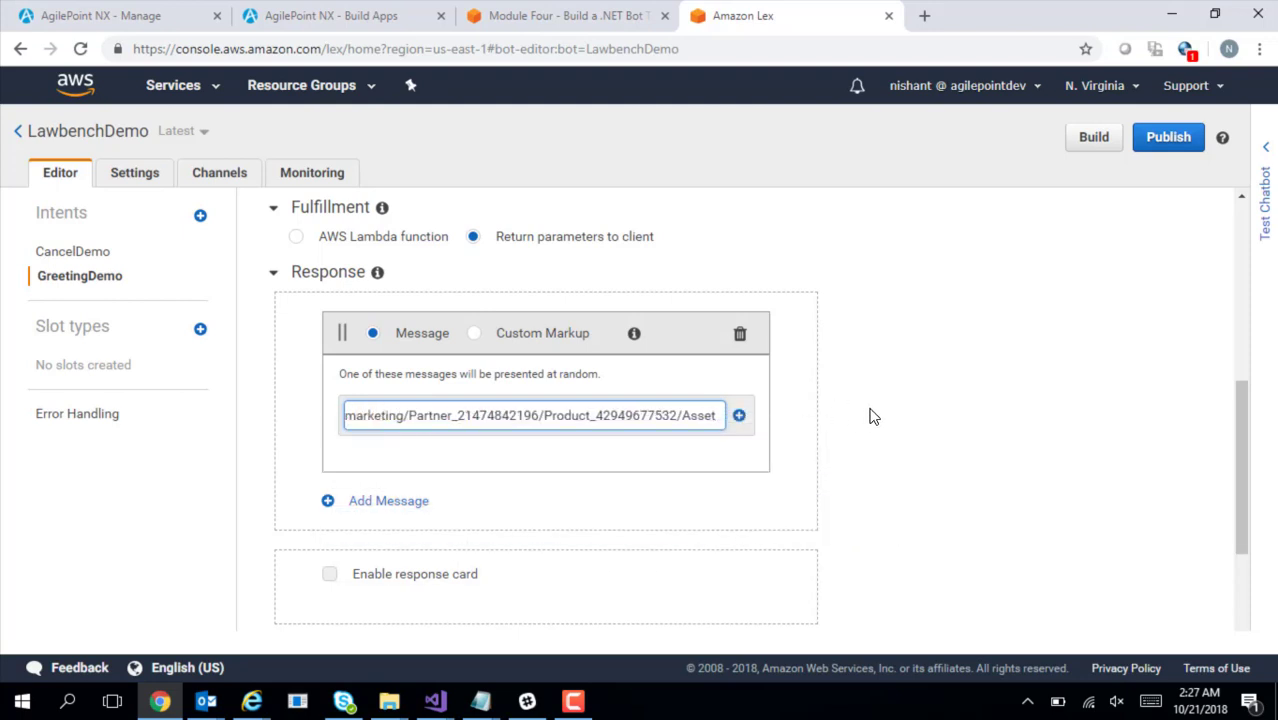
pyautogui.press('BackSpace')
pyautogui.press('BackSpace')
pyautogui.press('BackSpace')
pyautogui.press('BackSpace')
pyautogui.press('BackSpace')
pyautogui.press('BackSpace')
pyautogui.press('BackSpace')
pyautogui.press('BackSpace')
pyautogui.press('BackSpace')
pyautogui.press('BackSpace')
pyautogui.press('BackSpace')
pyautogui.press('BackSpace')
pyautogui.press('BackSpace')
pyautogui.press('BackSpace')
pyautogui.press('BackSpace')
pyautogui.press('BackSpace')
pyautogui.press('BackSpace')
pyautogui.press('BackSpace')
pyautogui.press('BackSpace')
pyautogui.press('BackSpace')
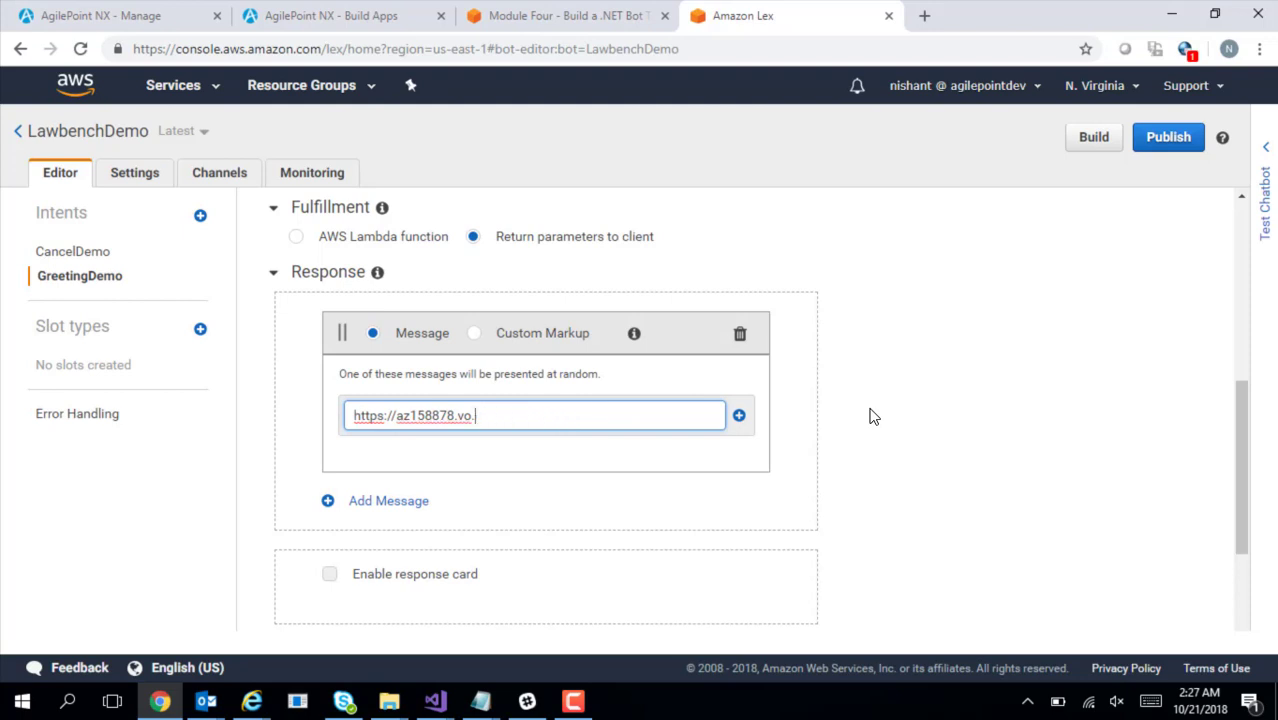
pyautogui.press('BackSpace')
pyautogui.press('BackSpace')
pyautogui.press('BackSpace')
pyautogui.press('BackSpace')
pyautogui.press('BackSpace')
pyautogui.press('BackSpace')
pyautogui.press('BackSpace')
pyautogui.press('BackSpace')
pyautogui.press('BackSpace')
pyautogui.press('BackSpace')
pyautogui.press('BackSpace')
pyautogui.press('BackSpace')
pyautogui.press('BackSpace')
pyautogui.press('BackSpace')
pyautogui.press('BackSpace')
pyautogui.press('BackSpace')
pyautogui.press('BackSpace')
pyautogui.write('We')
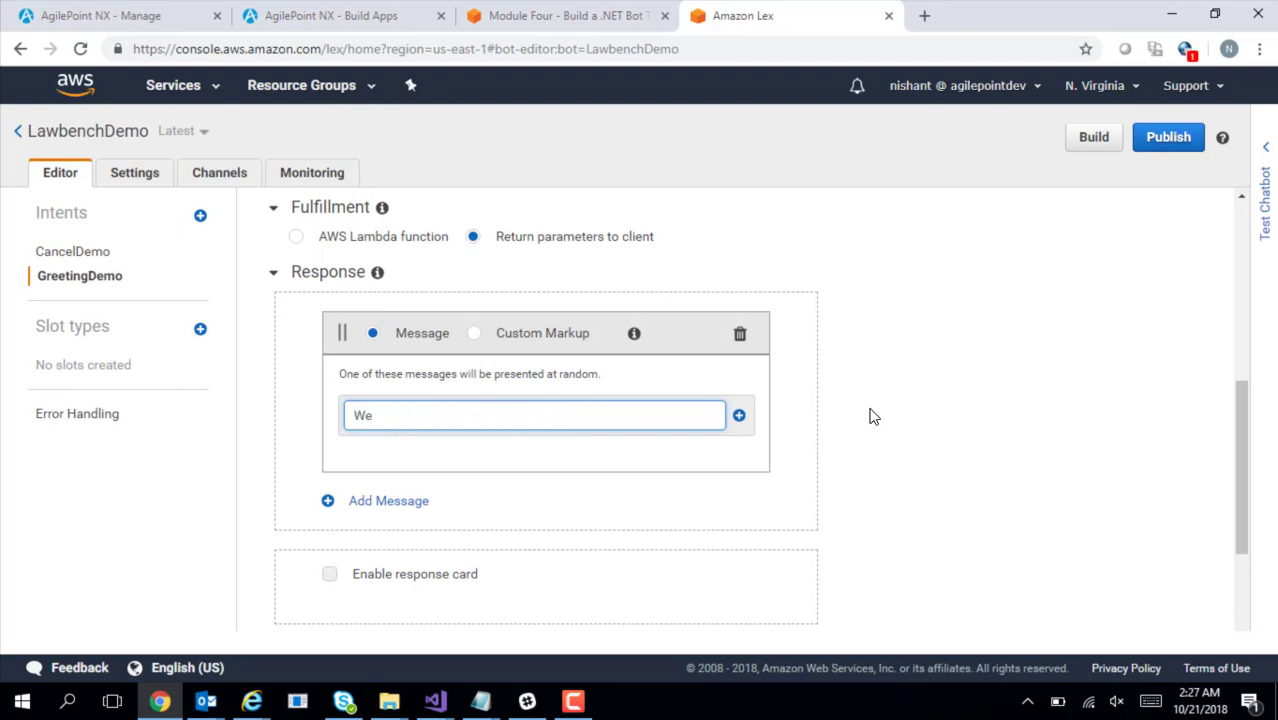
pyautogui.write('lcome to Vacso Law')
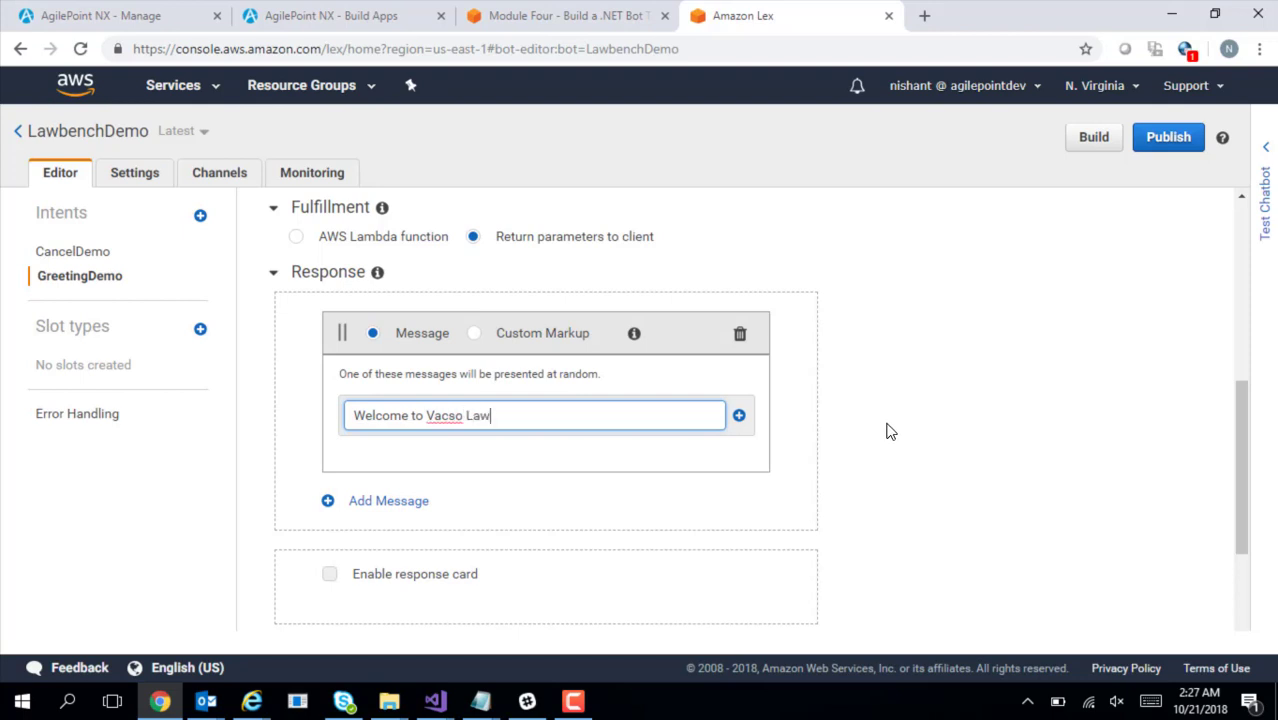
pyautogui.click(737, 417)
pyautogui.moveTo(1241, 432); pyautogui.dragTo(1256, 508)
# Enable a response card and set its Image URL to the copied logo URL
pyautogui.click(329, 434)
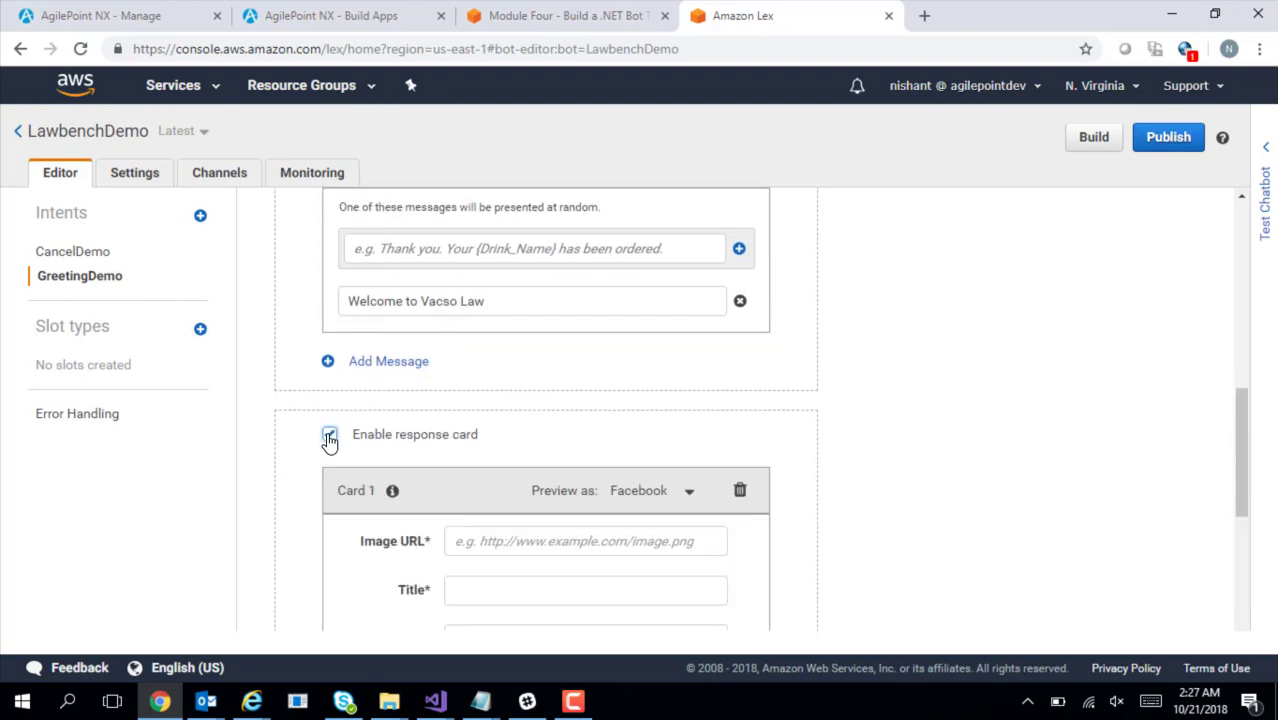
pyautogui.moveTo(1257, 440); pyautogui.dragTo(1255, 497)
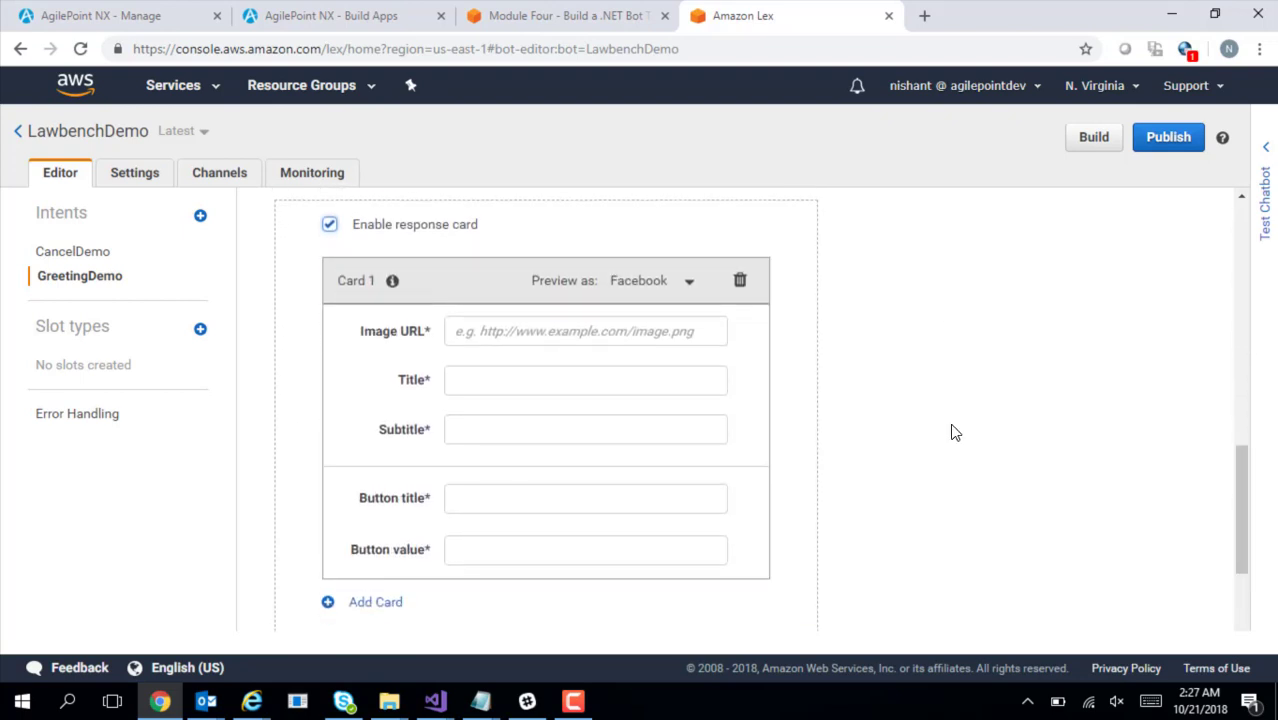
pyautogui.click(529, 337)
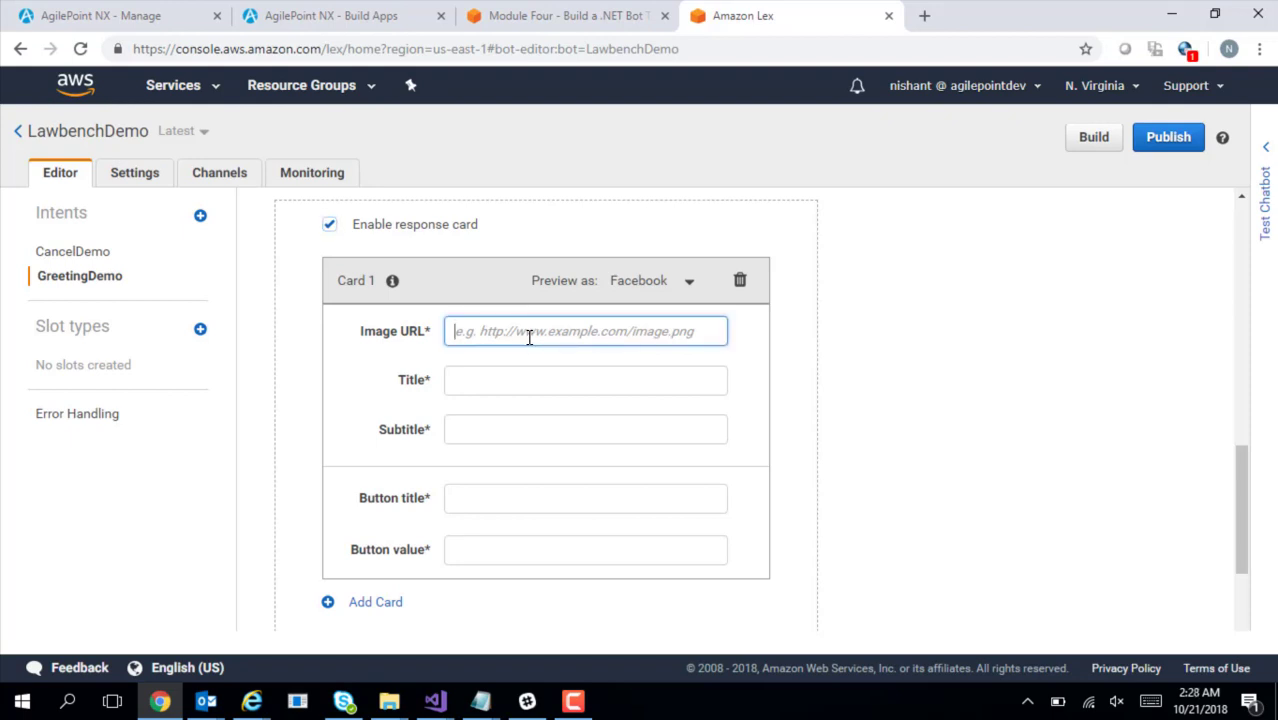
pyautogui.hotkey('ctrl', 'v')
pyautogui.click(745, 369)
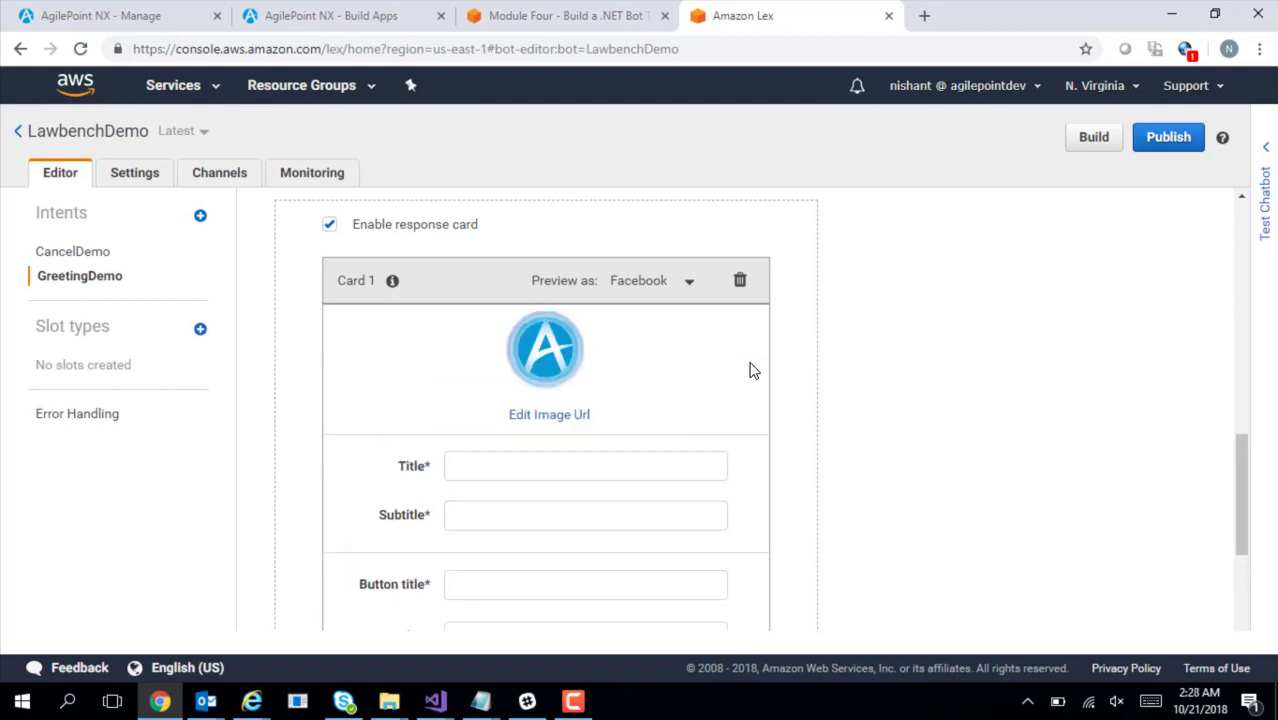
# Set the card title to 'Welcome to Vacso Lawfirm' from the notes
pyautogui.hotkey('alt', 'Tab')
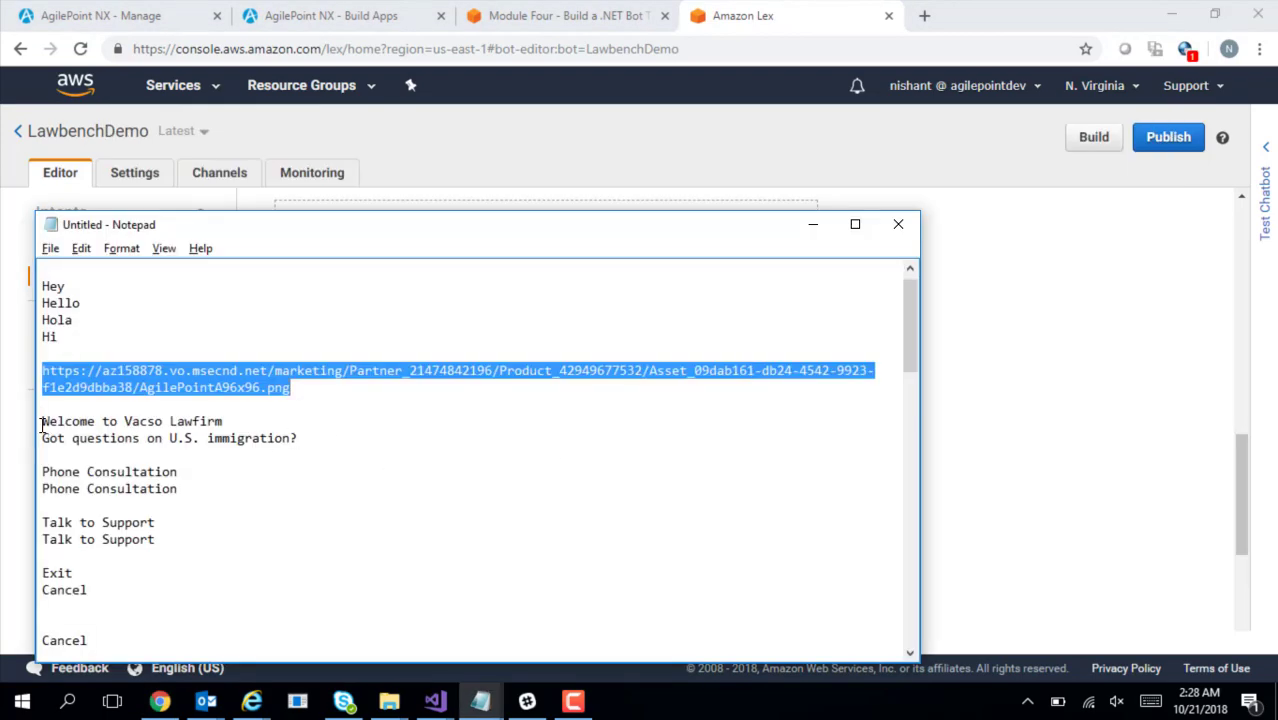
pyautogui.moveTo(42, 421); pyautogui.dragTo(232, 420)
pyautogui.hotkey('ctrl', 'c')
pyautogui.hotkey('alt', 'Tab')
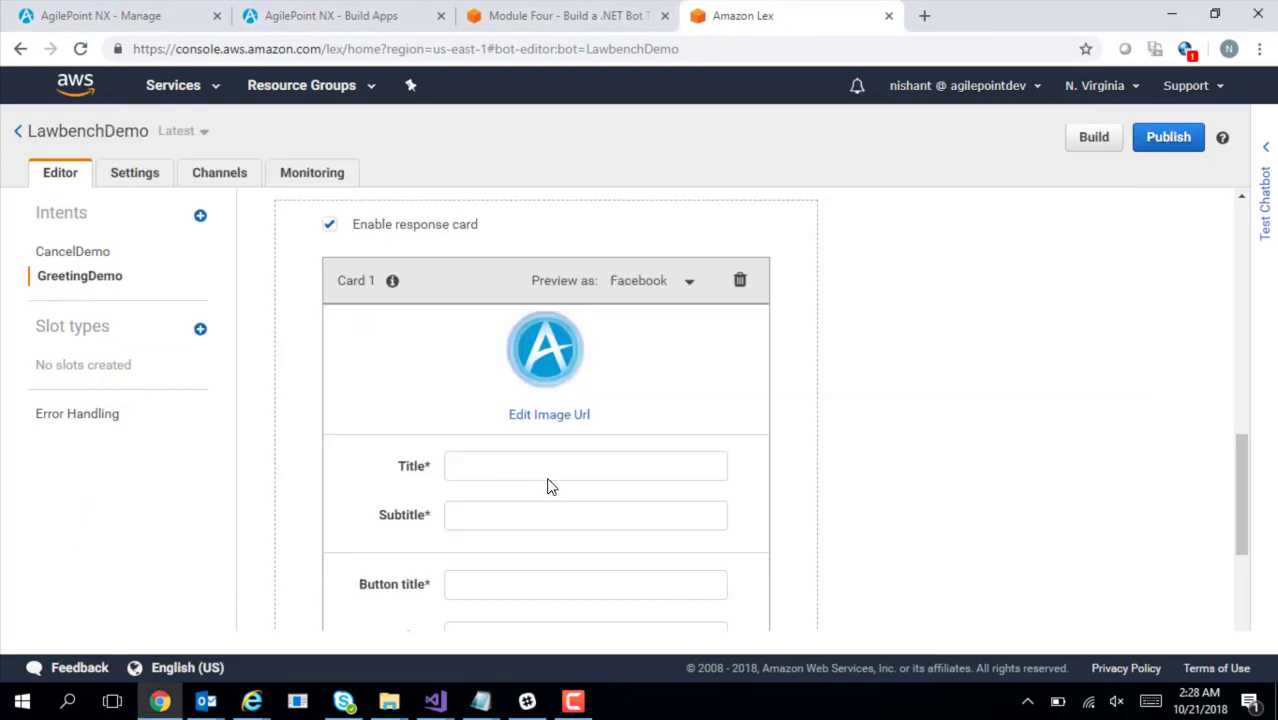
pyautogui.click(520, 475)
pyautogui.hotkey('ctrl', 'v')
pyautogui.press('Tab')
# Set the card subtitle to 'Got questions on U.S. immigration?' from the notes
pyautogui.hotkey('alt', 'Tab')
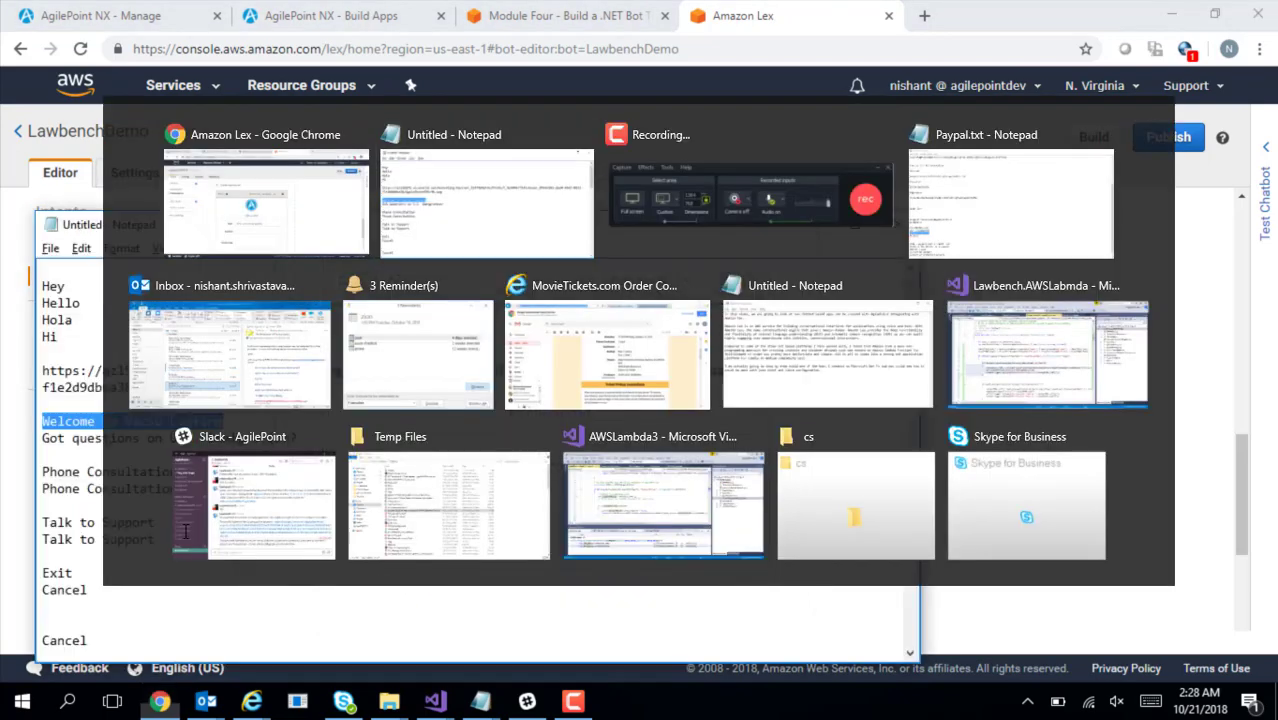
pyautogui.moveTo(42, 440); pyautogui.dragTo(302, 438)
pyautogui.hotkey('ctrl', 'c')
pyautogui.hotkey('alt', 'Tab')
pyautogui.hotkey('ctrl', 'v')
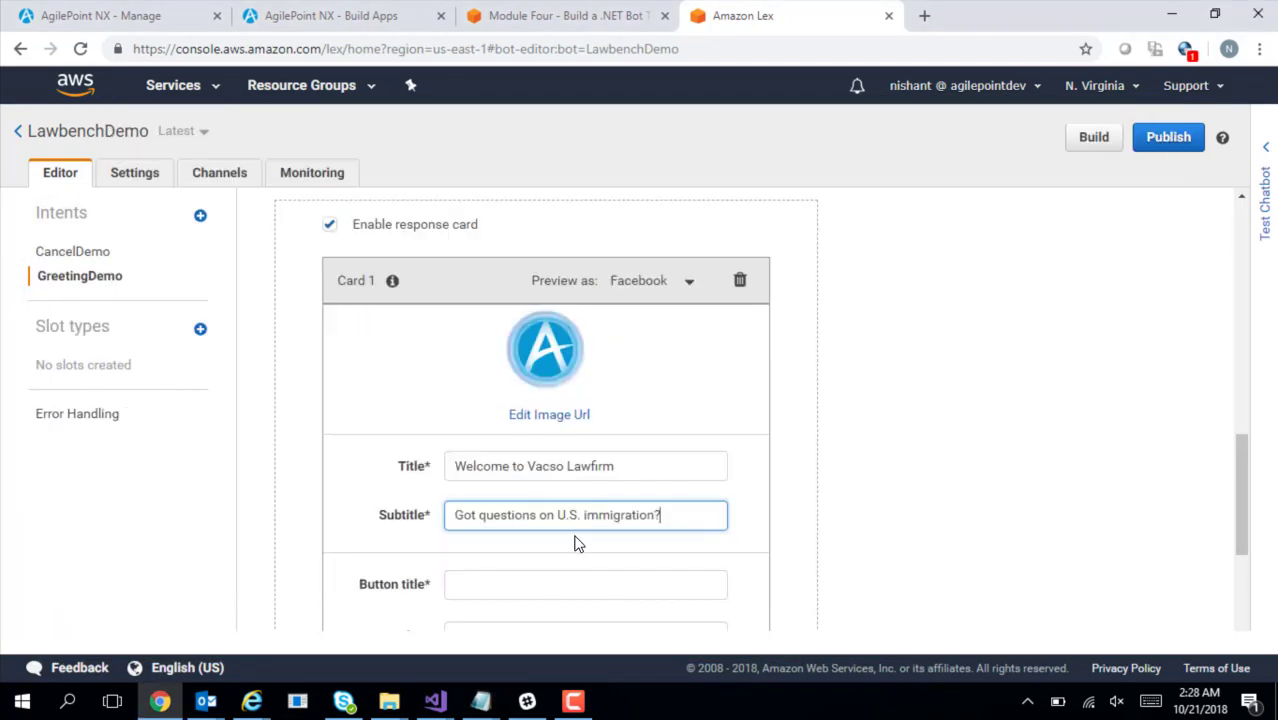
# Copy 'Phone Consultation' from the notes for the first button
pyautogui.press('Tab')
pyautogui.hotkey('alt', 'Tab')
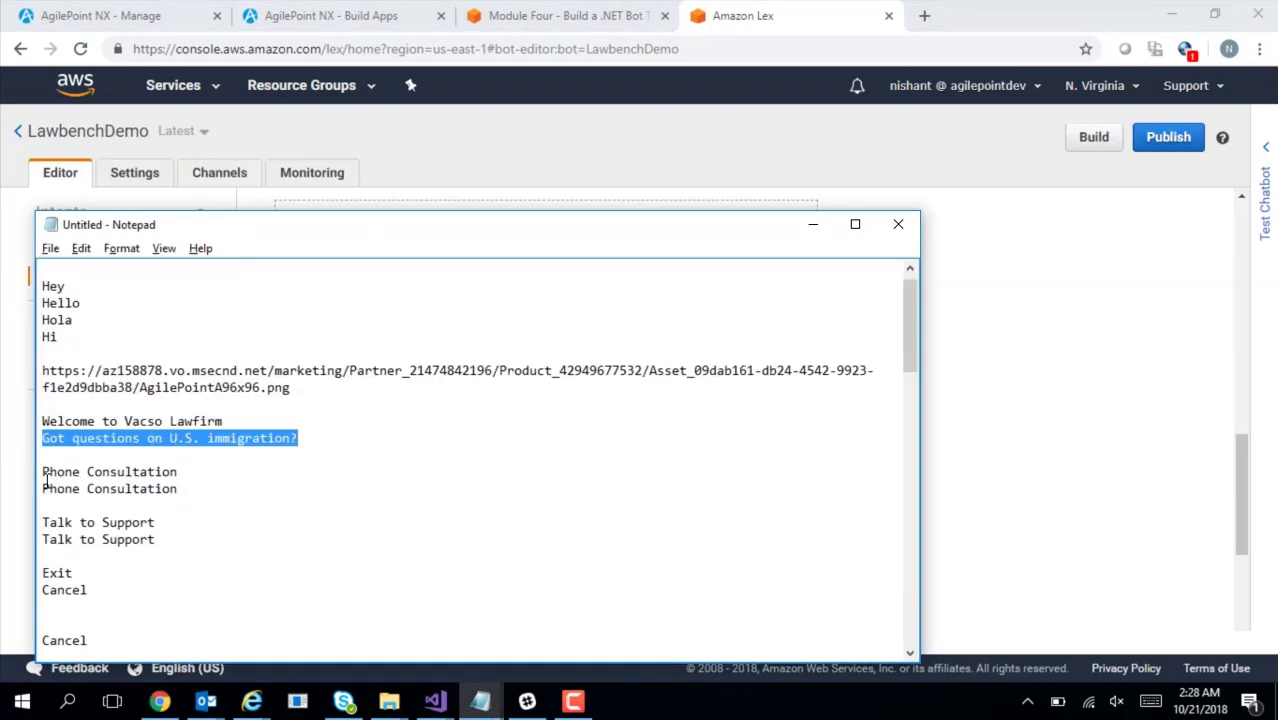
pyautogui.moveTo(43, 472); pyautogui.dragTo(187, 471)
pyautogui.hotkey('alt', 'Tab')
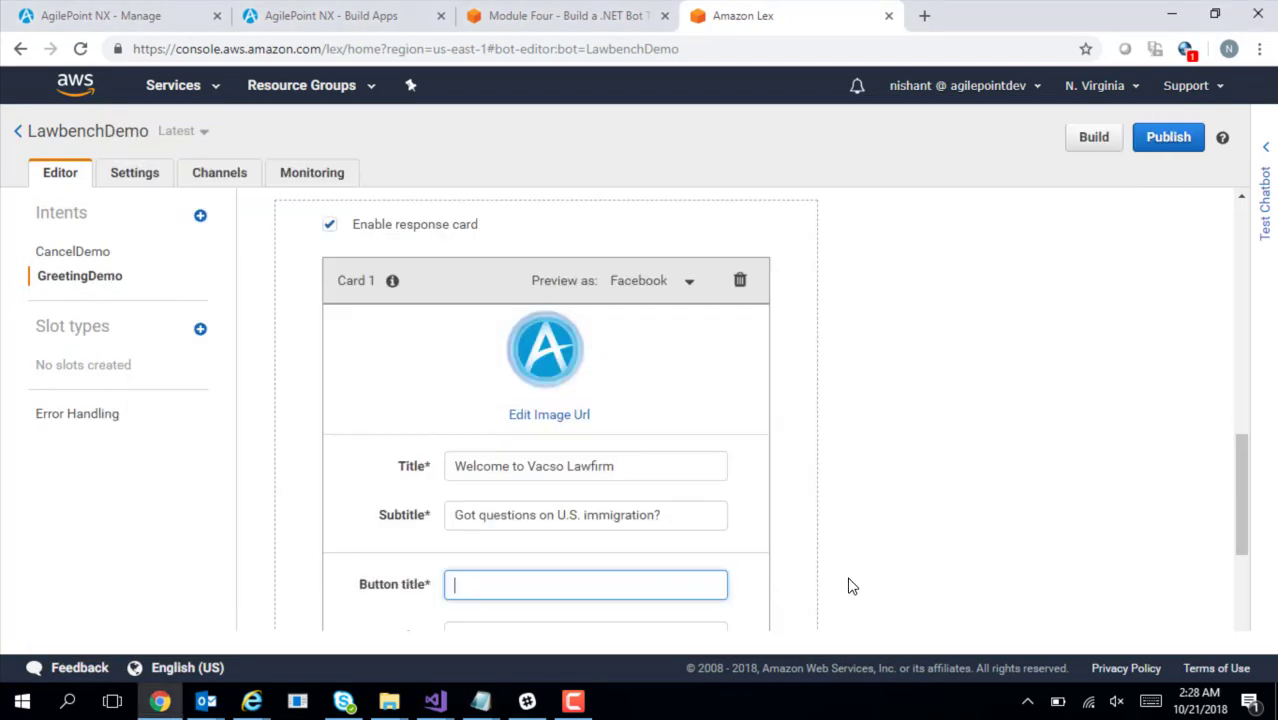
# Add Phone Consultation and Talk to Support buttons, each with matching title and value
pyautogui.scroll(-3, 1253, 542)
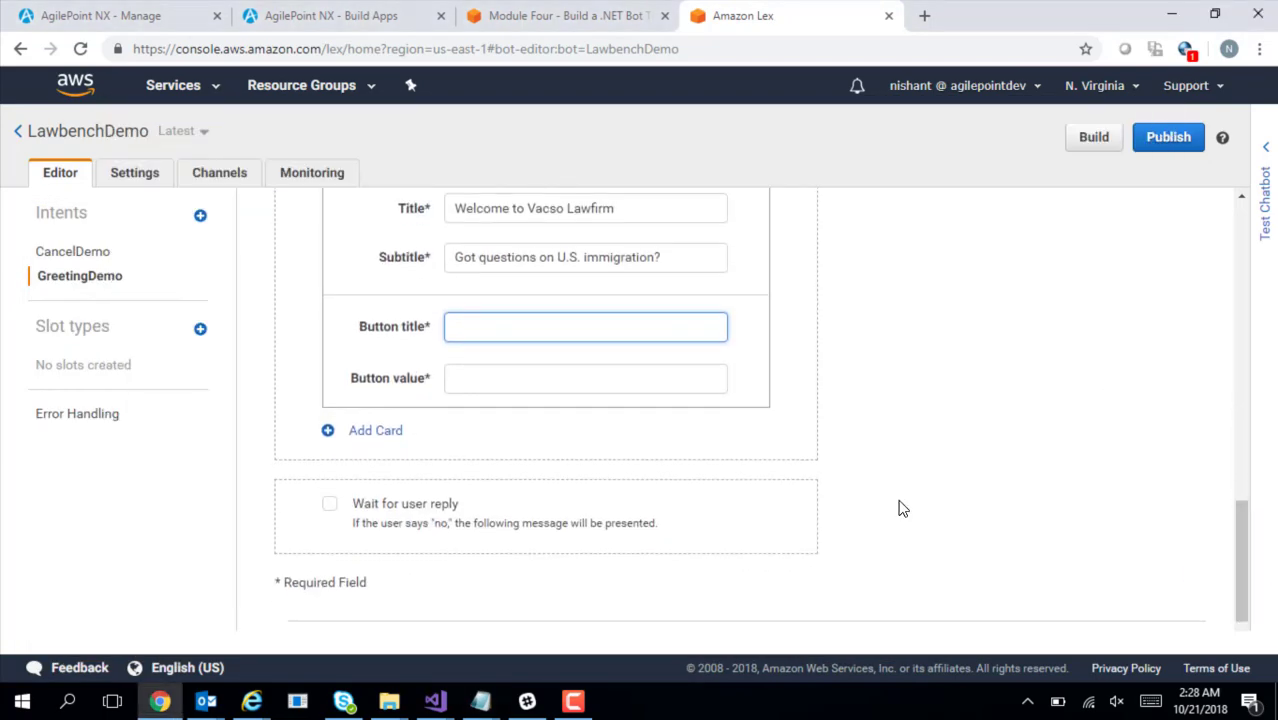
pyautogui.hotkey('ctrl', 'v')
pyautogui.press('Tab')
pyautogui.hotkey('ctrl', 'v')
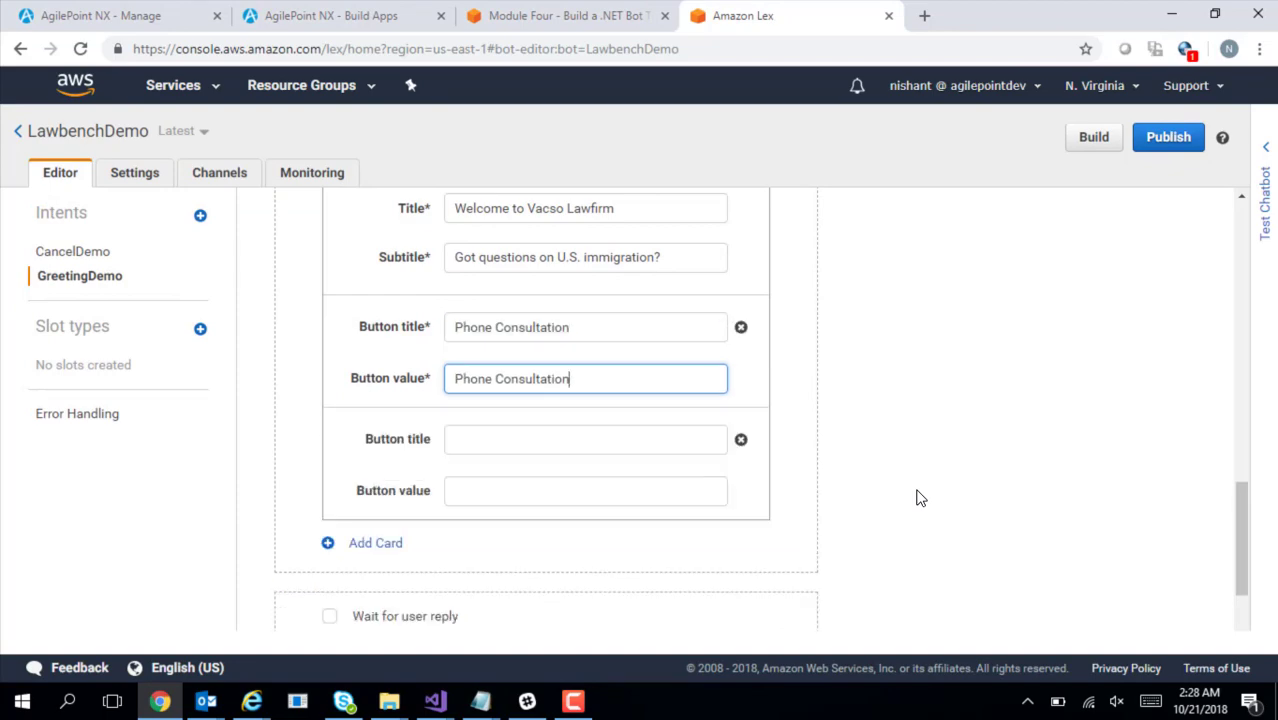
pyautogui.hotkey('alt', 'Tab')
pyautogui.moveTo(44, 522); pyautogui.dragTo(160, 522)
pyautogui.hotkey('ctrl', 'c')
pyautogui.hotkey('alt', 'Tab')
pyautogui.click(503, 439)
pyautogui.hotkey('ctrl', 'v')
pyautogui.press('Tab')
pyautogui.hotkey('ctrl', 'v')
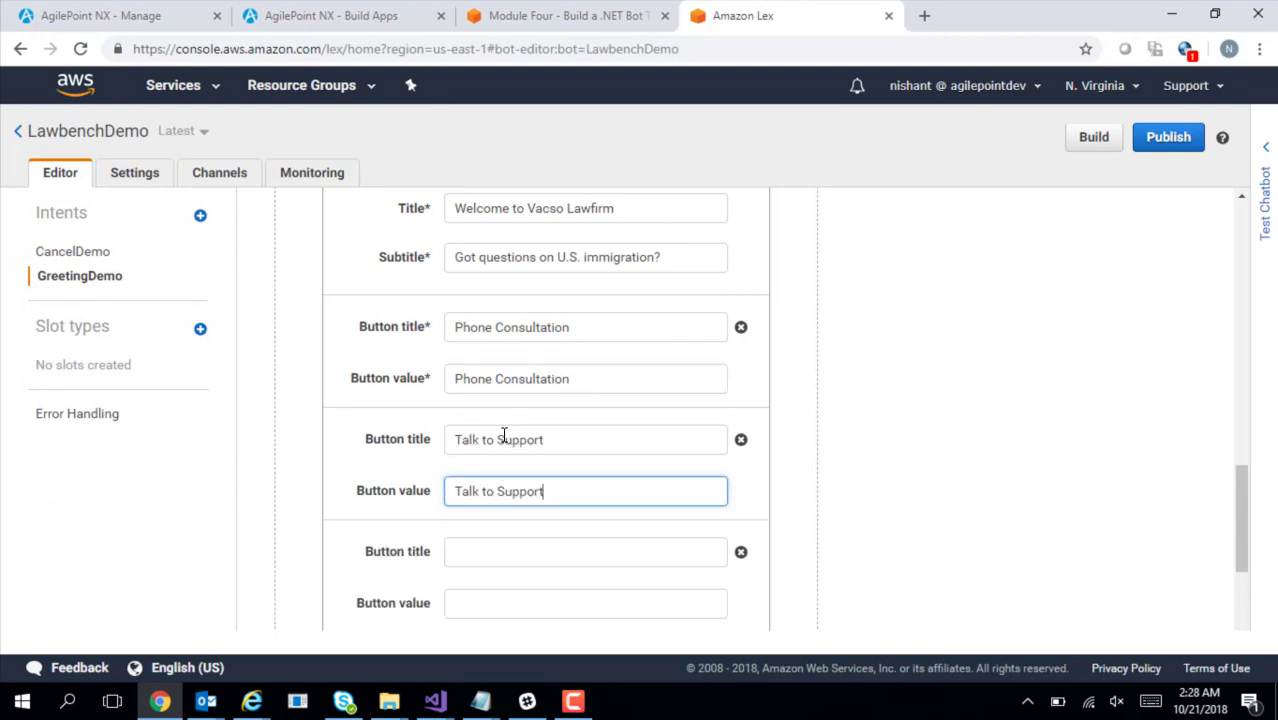
# Add a third button titled Exit with value Cancel
pyautogui.hotkey('alt', 'Tab')
pyautogui.moveTo(42, 572); pyautogui.dragTo(87, 572)
pyautogui.hotkey('alt', 'Tab')
pyautogui.click(499, 556)
pyautogui.hotkey('ctrl', 'v')
pyautogui.press('Tab')
pyautogui.write('Cance')
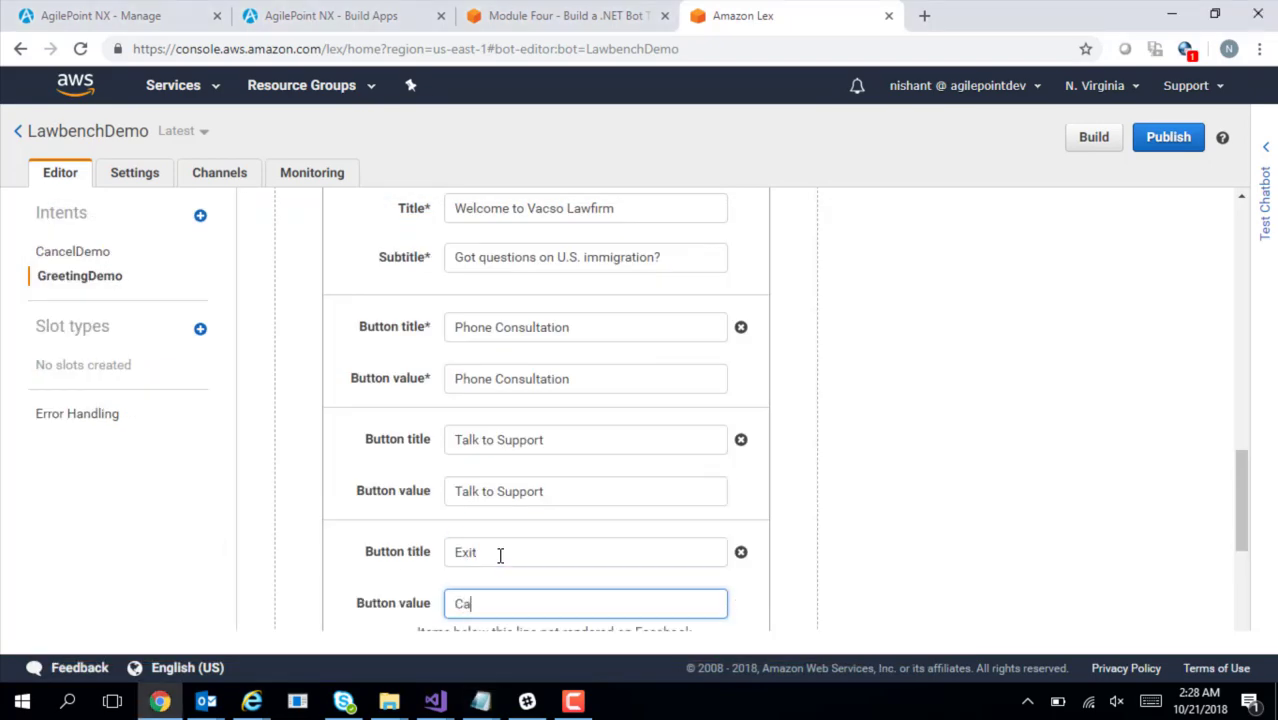
pyautogui.click(816, 596)
# Delete the empty fourth button row and save the GreetingDemo intent
pyautogui.moveTo(1241, 485); pyautogui.dragTo(1241, 515)
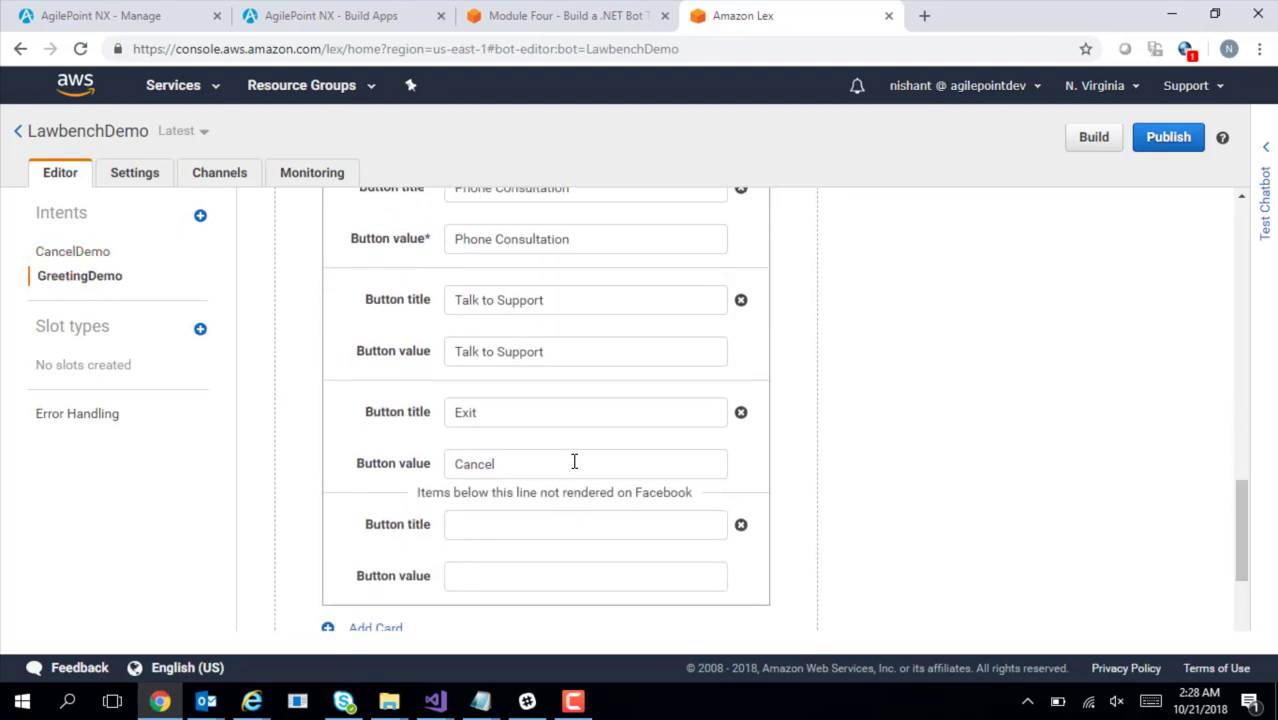
pyautogui.scroll(-2, 1245, 572)
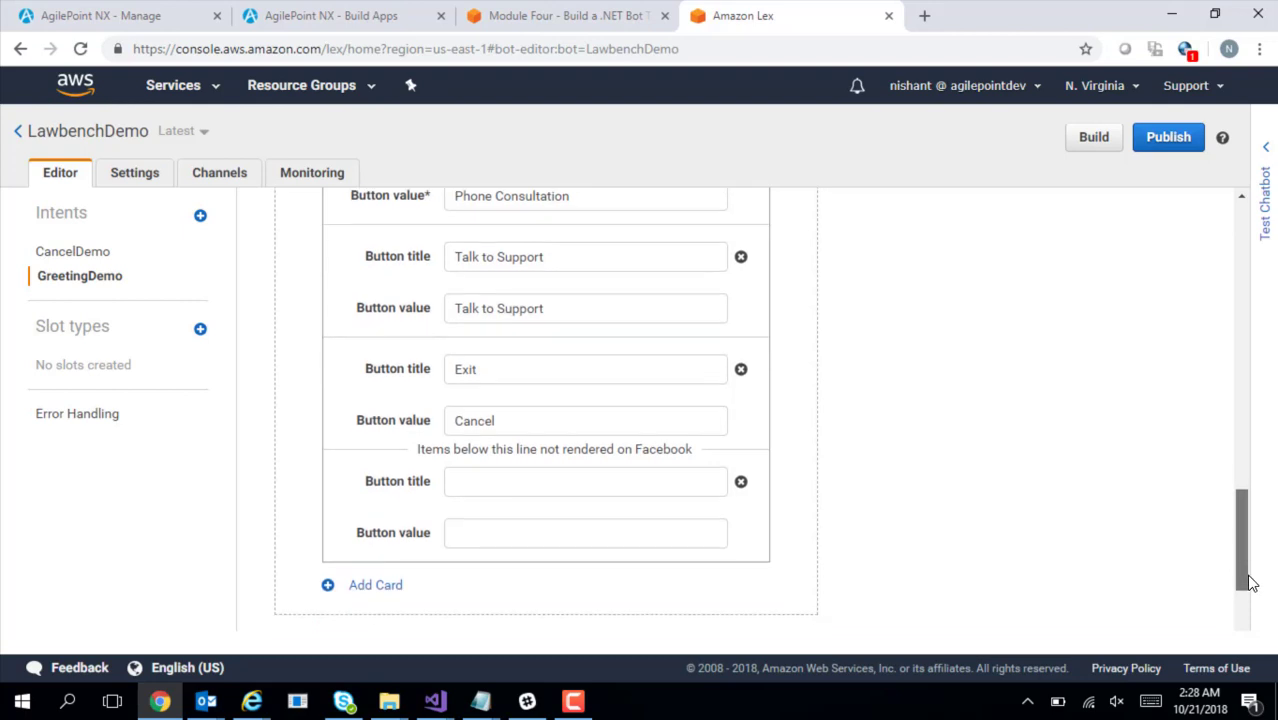
pyautogui.click(741, 481)
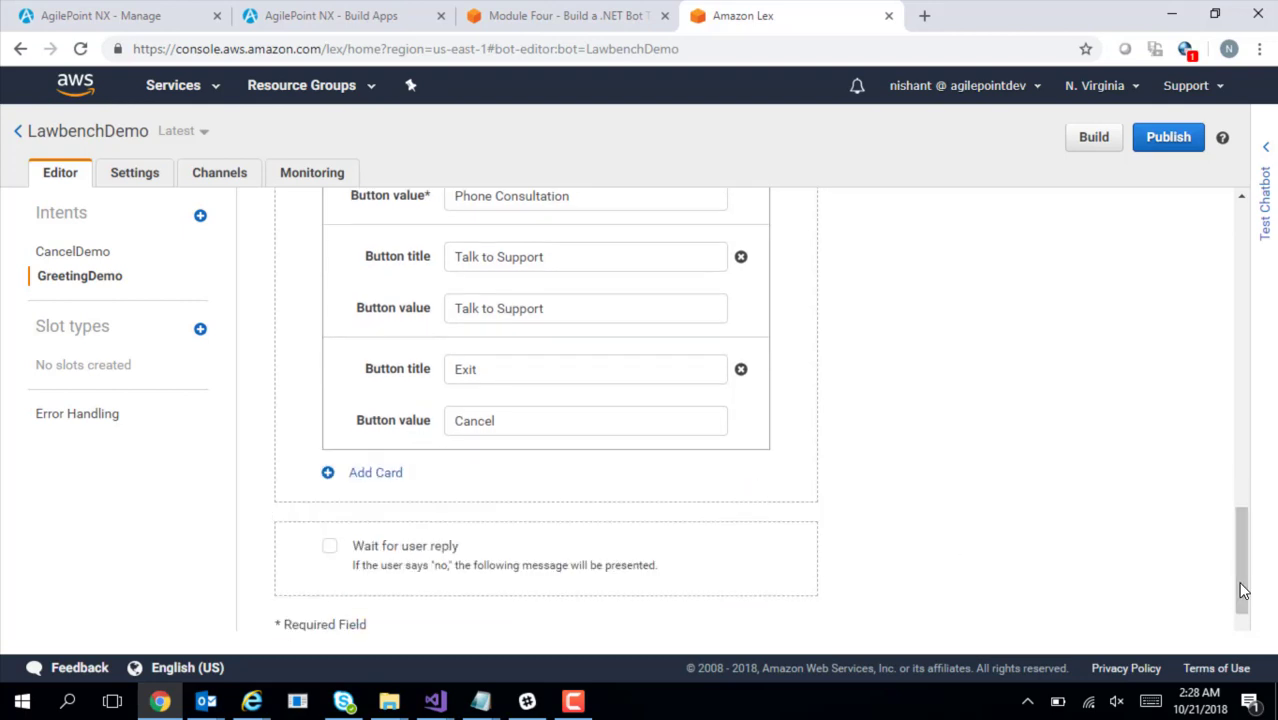
pyautogui.moveTo(1244, 590); pyautogui.dragTo(1244, 614)
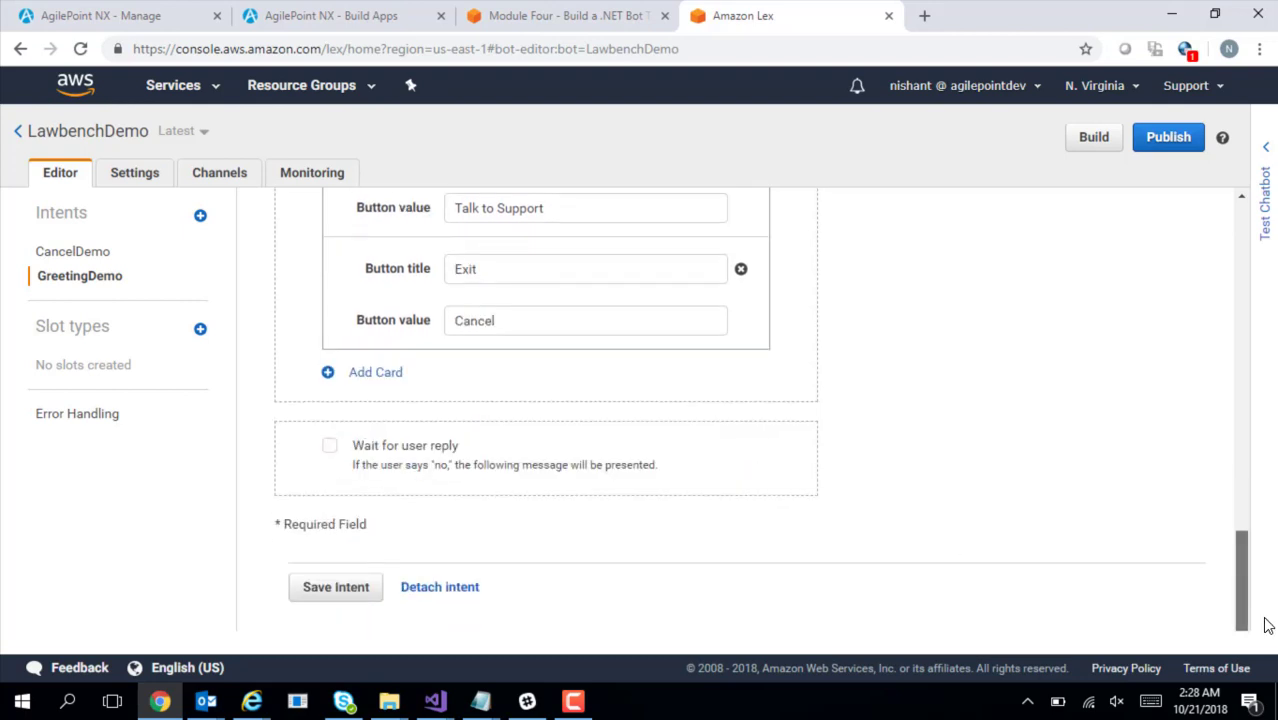
pyautogui.click(342, 592)
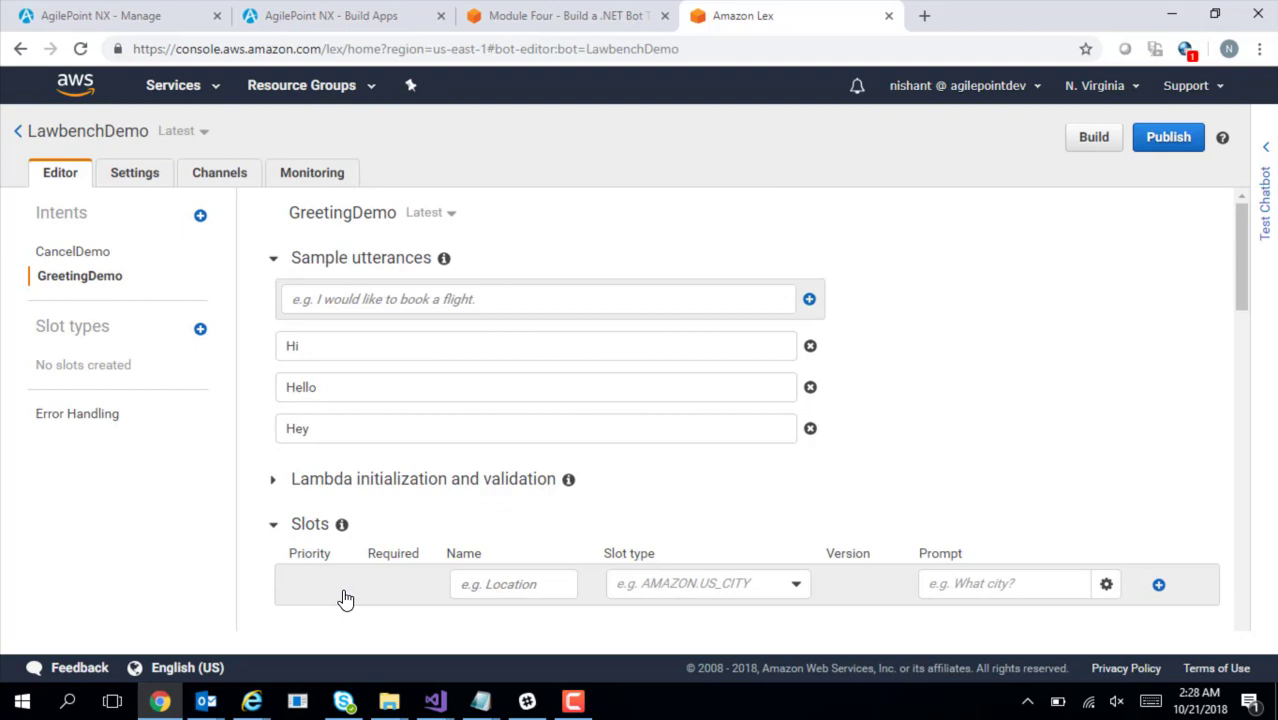
# Copy 'LegalConsultation' from the notes
pyautogui.hotkey('alt', 'Tab')
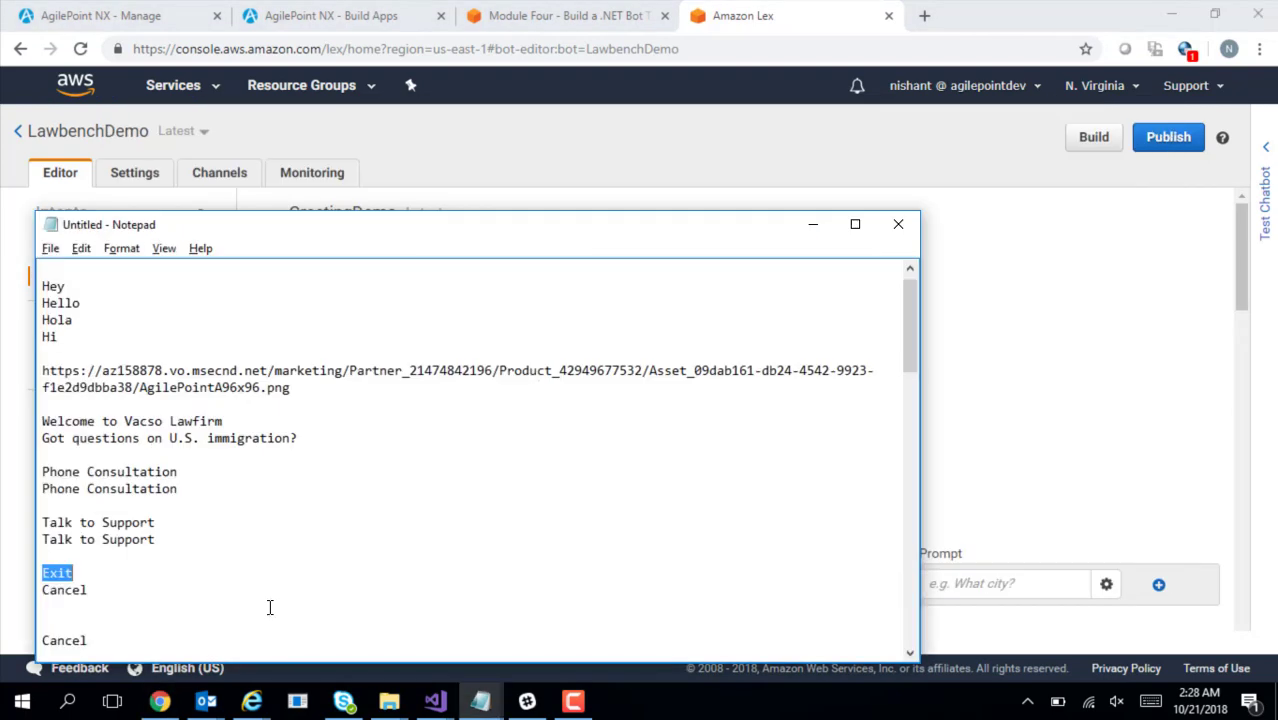
pyautogui.moveTo(913, 352); pyautogui.dragTo(922, 430)
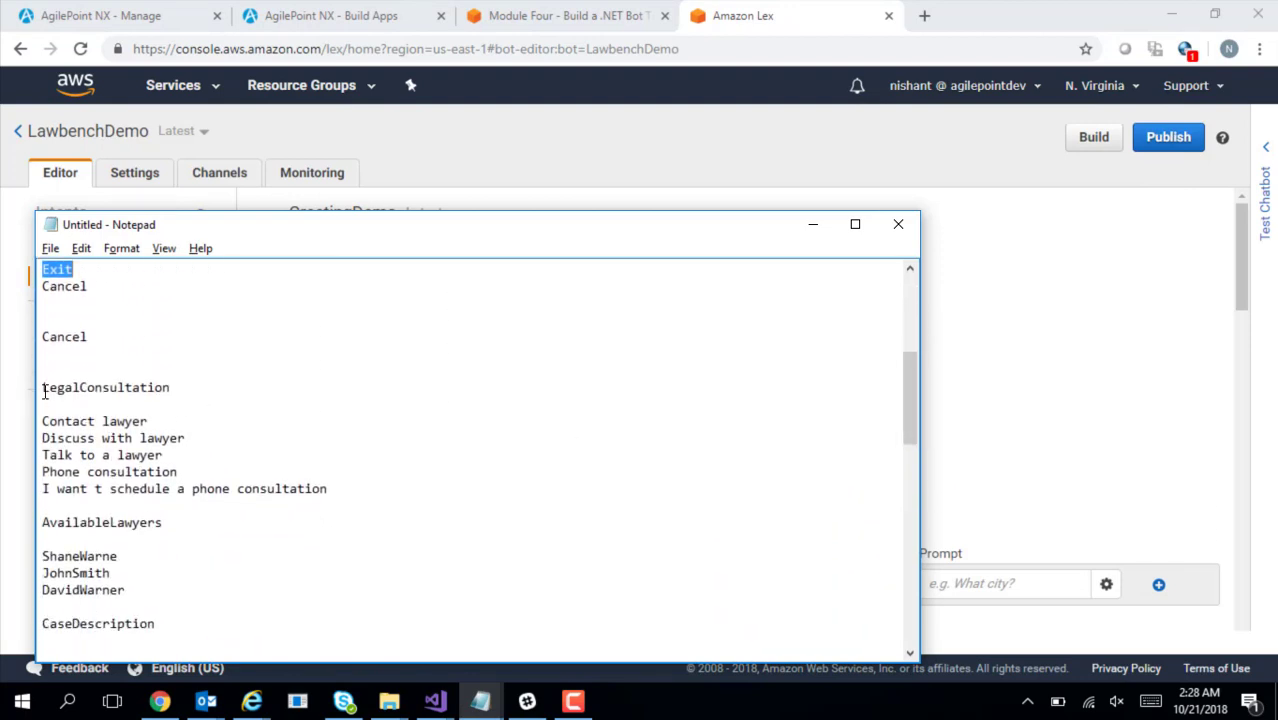
pyautogui.moveTo(42, 387); pyautogui.dragTo(178, 387)
pyautogui.hotkey('alt', 'Tab')
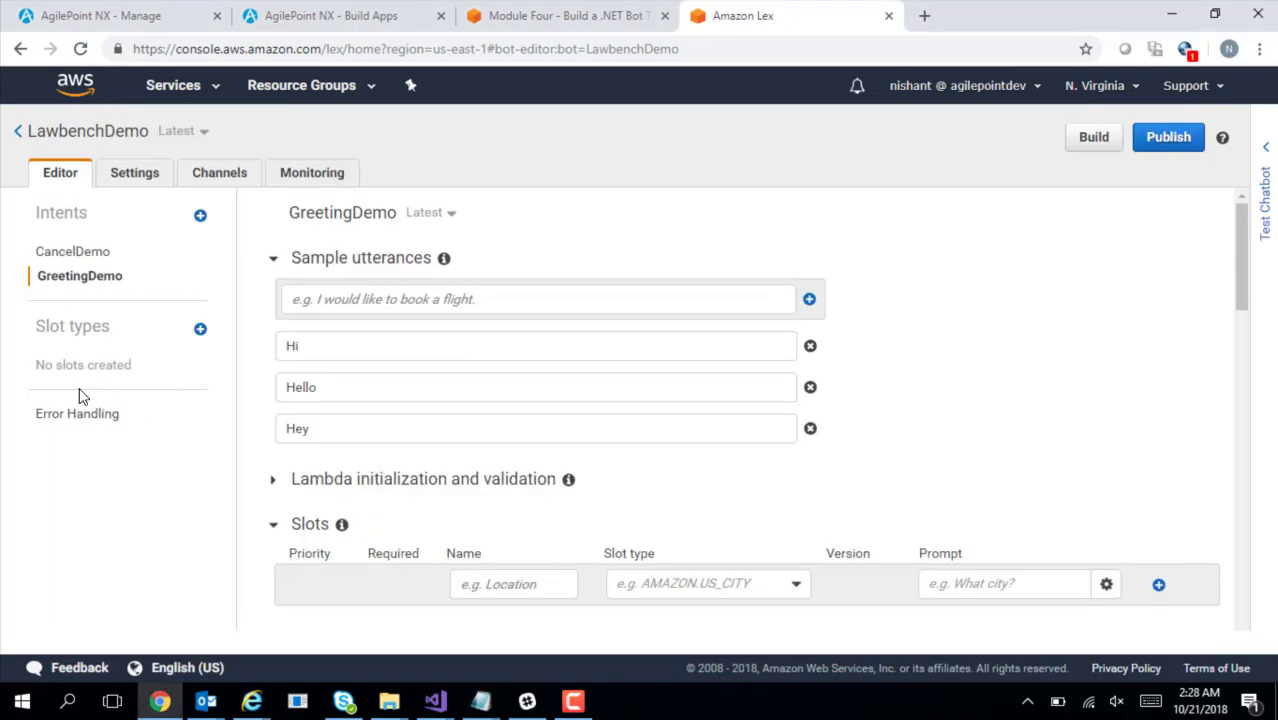
# Create a new custom intent named LegalConsultationDemo
pyautogui.click(200, 217)
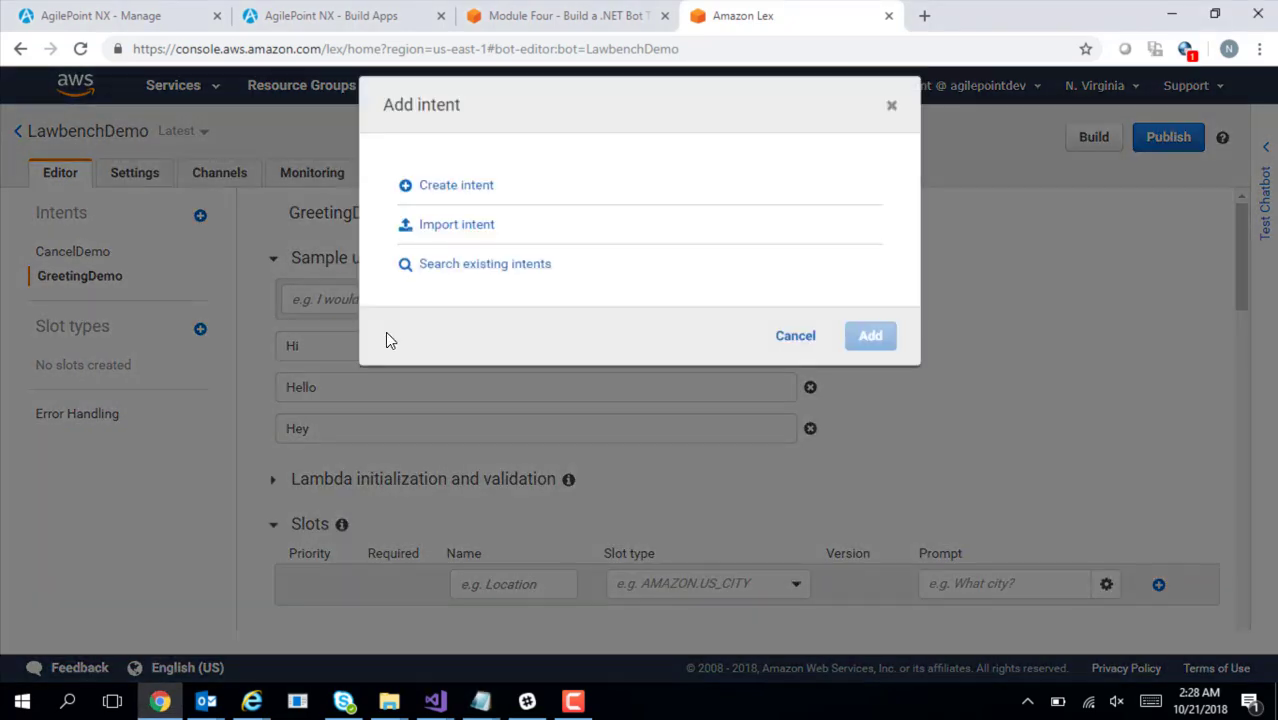
pyautogui.click(470, 188)
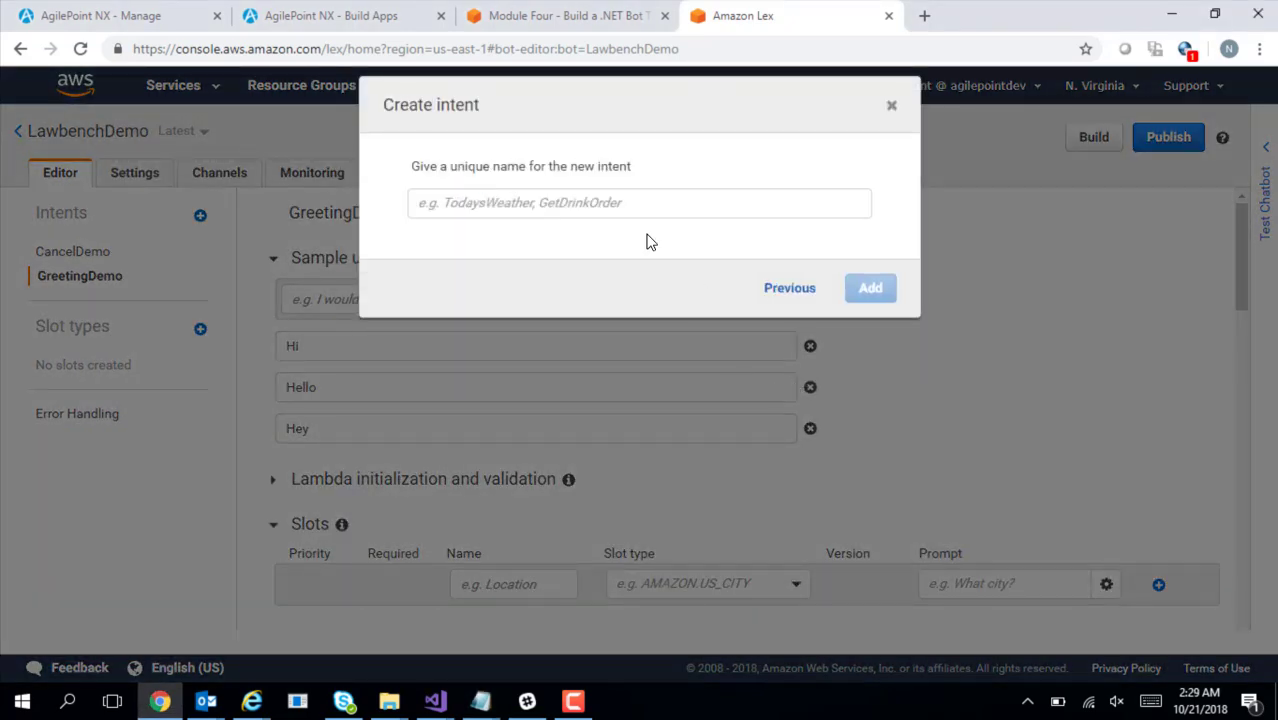
pyautogui.click(630, 208)
pyautogui.hotkey('ctrl', 'v')
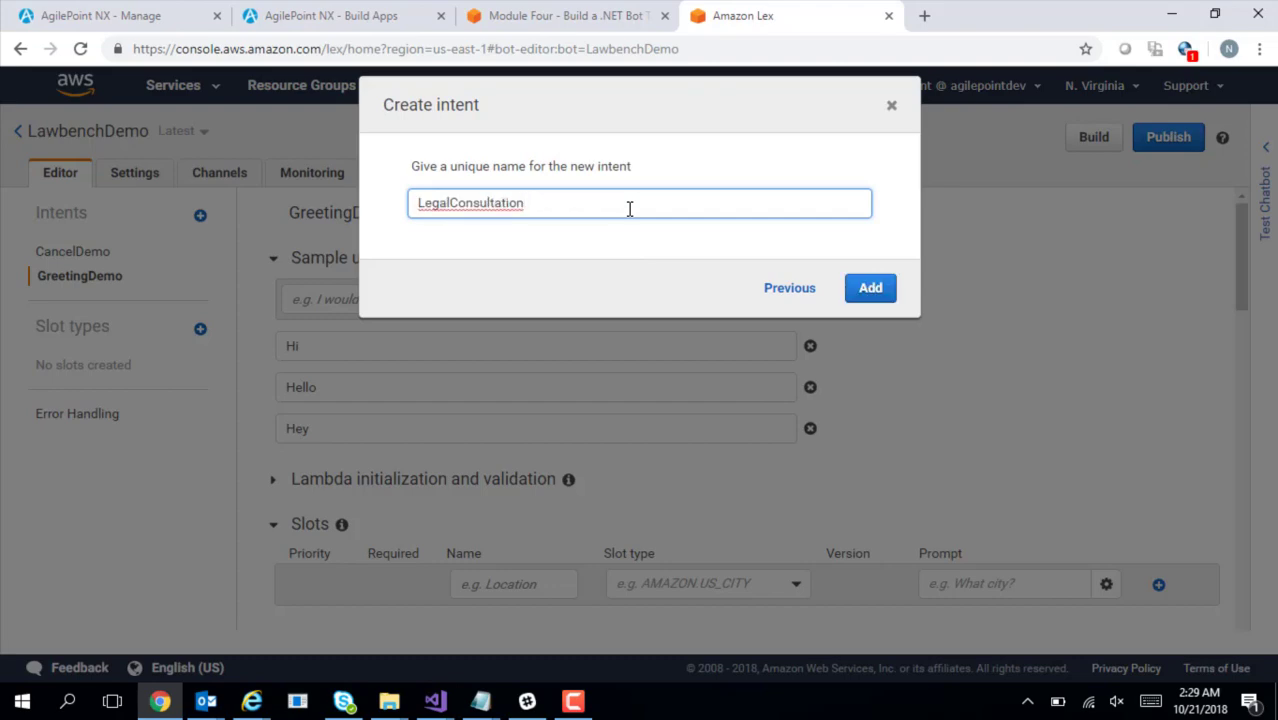
pyautogui.write('Demo')
pyautogui.click(882, 292)
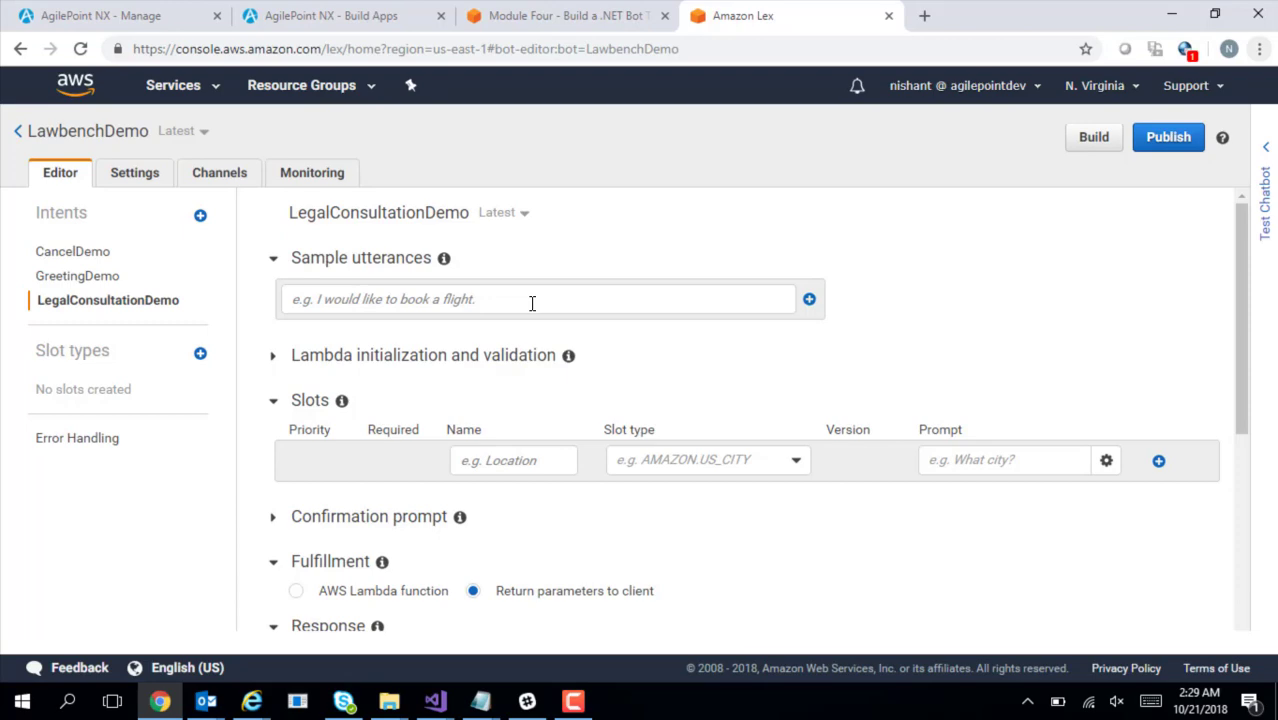
# Enter 'Contact lawyer' from the notes as the first sample utterance
pyautogui.hotkey('alt', 'Tab')
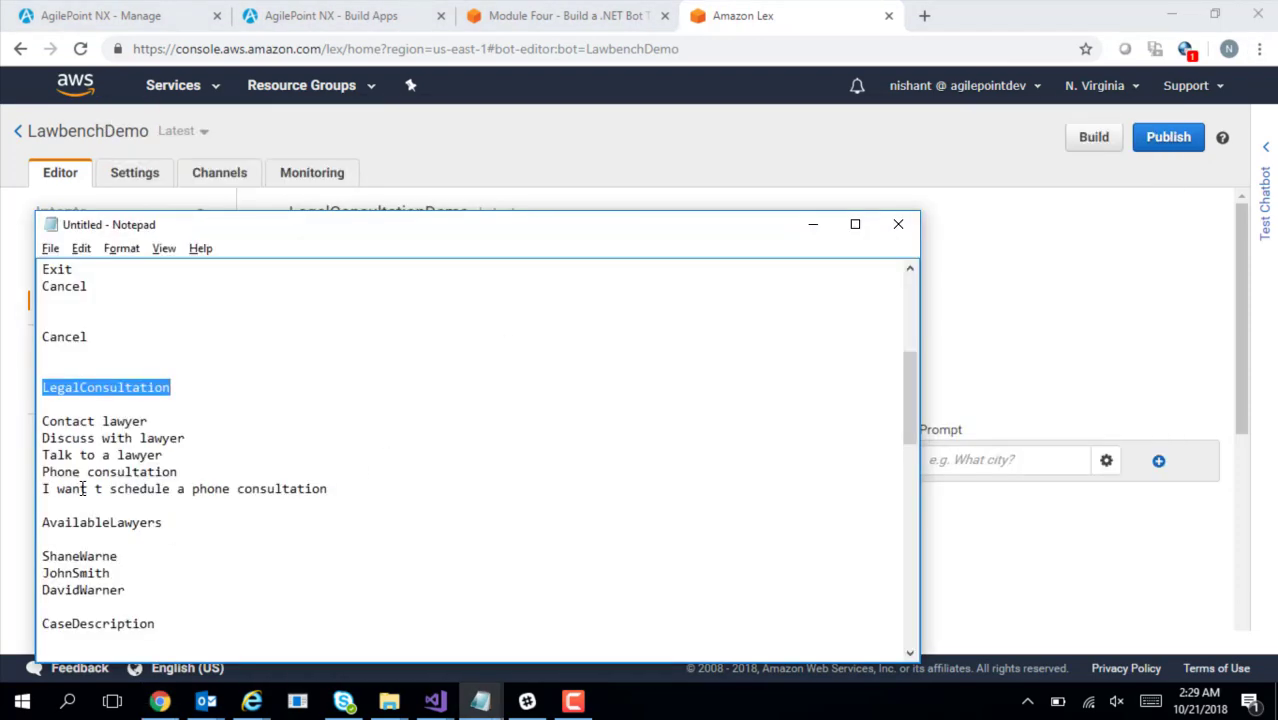
pyautogui.moveTo(42, 425); pyautogui.dragTo(152, 421)
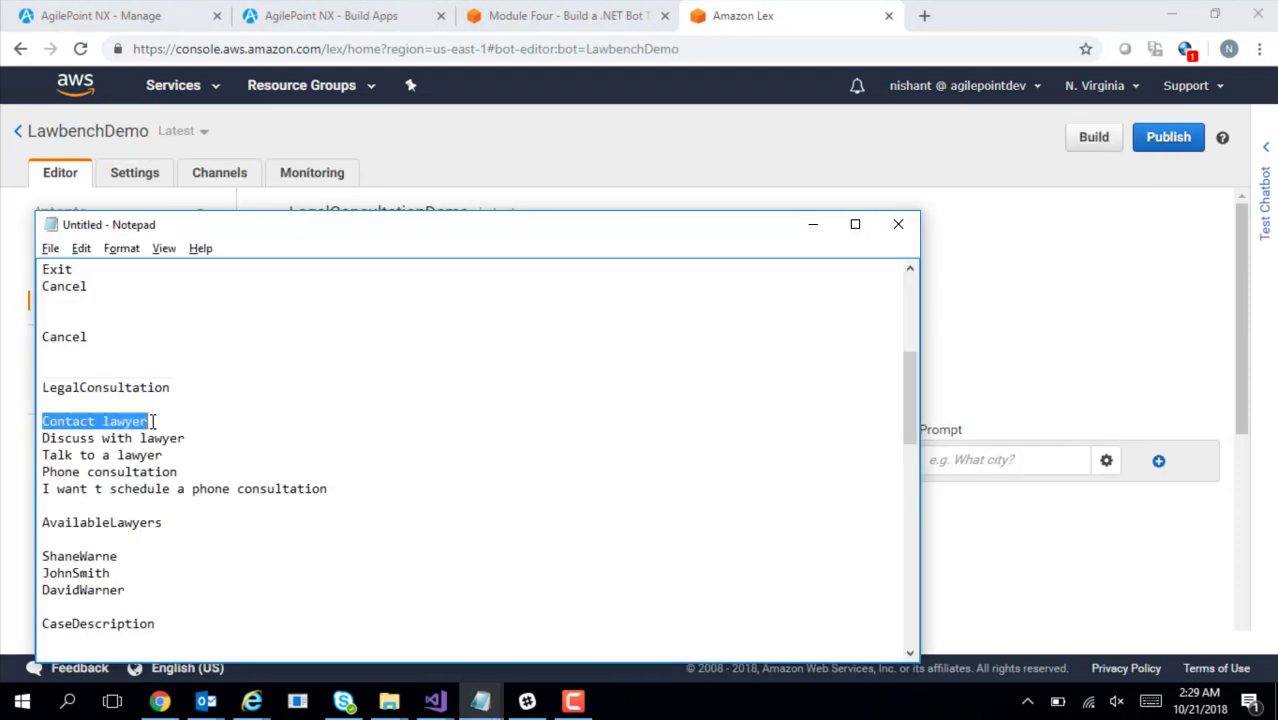
pyautogui.hotkey('ctrl', 'c')
pyautogui.hotkey('alt', 'Tab')
pyautogui.click(428, 302)
pyautogui.hotkey('ctrl', 'v')
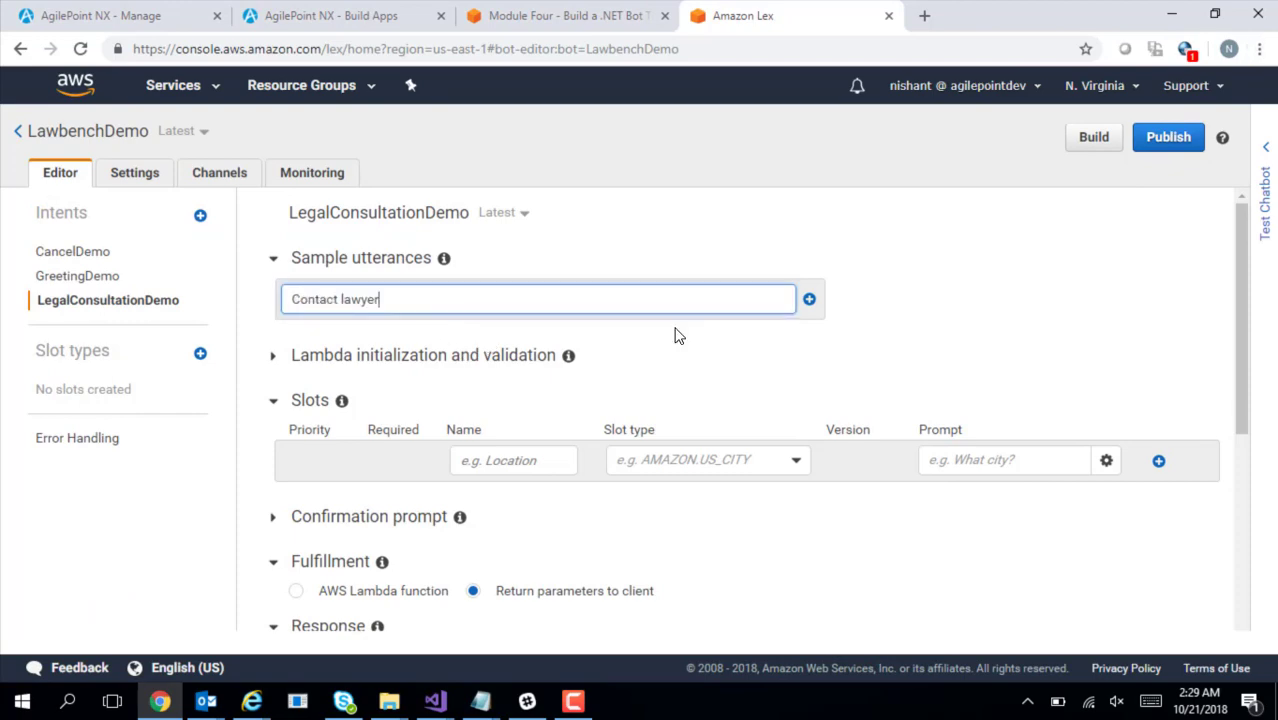
# Add 'Contact lawyer' and 'Discuss with lawyer' as sample utterances
pyautogui.click(810, 300)
pyautogui.hotkey('alt', 'Tab')
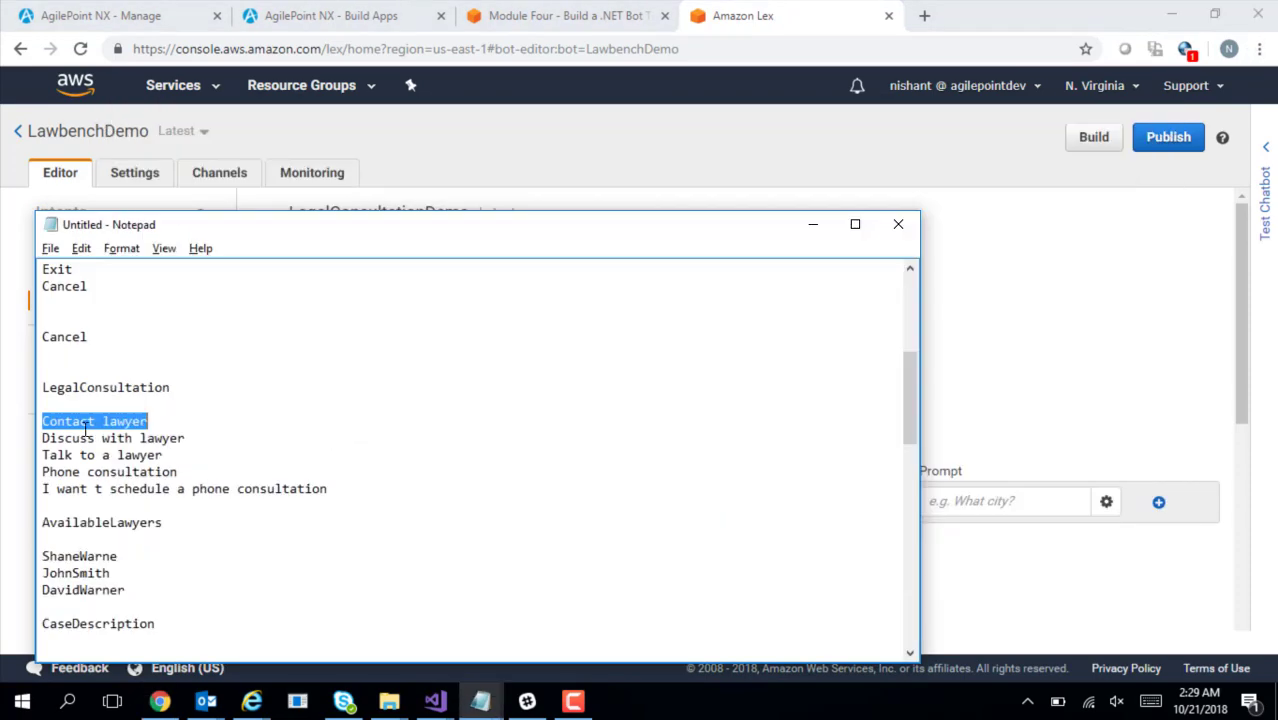
pyautogui.moveTo(45, 440); pyautogui.dragTo(189, 437)
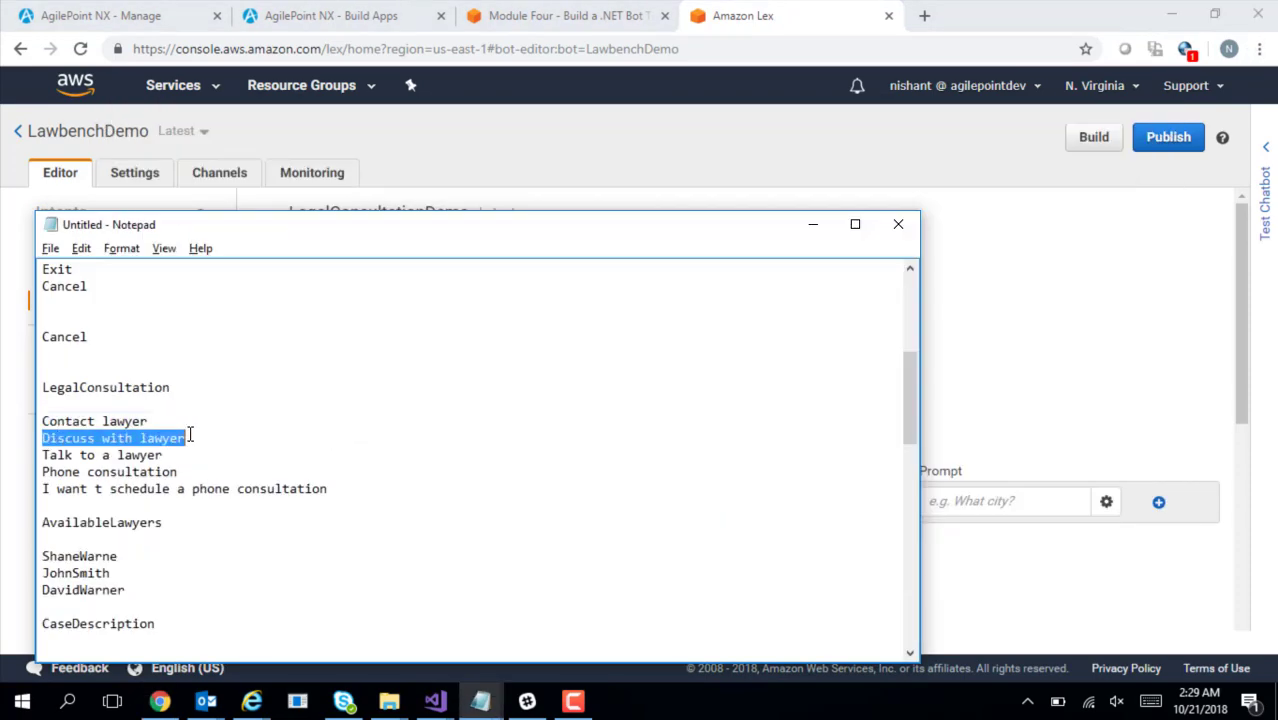
pyautogui.hotkey('ctrl', 'c')
pyautogui.hotkey('alt', 'Tab')
pyautogui.hotkey('ctrl', 'v')
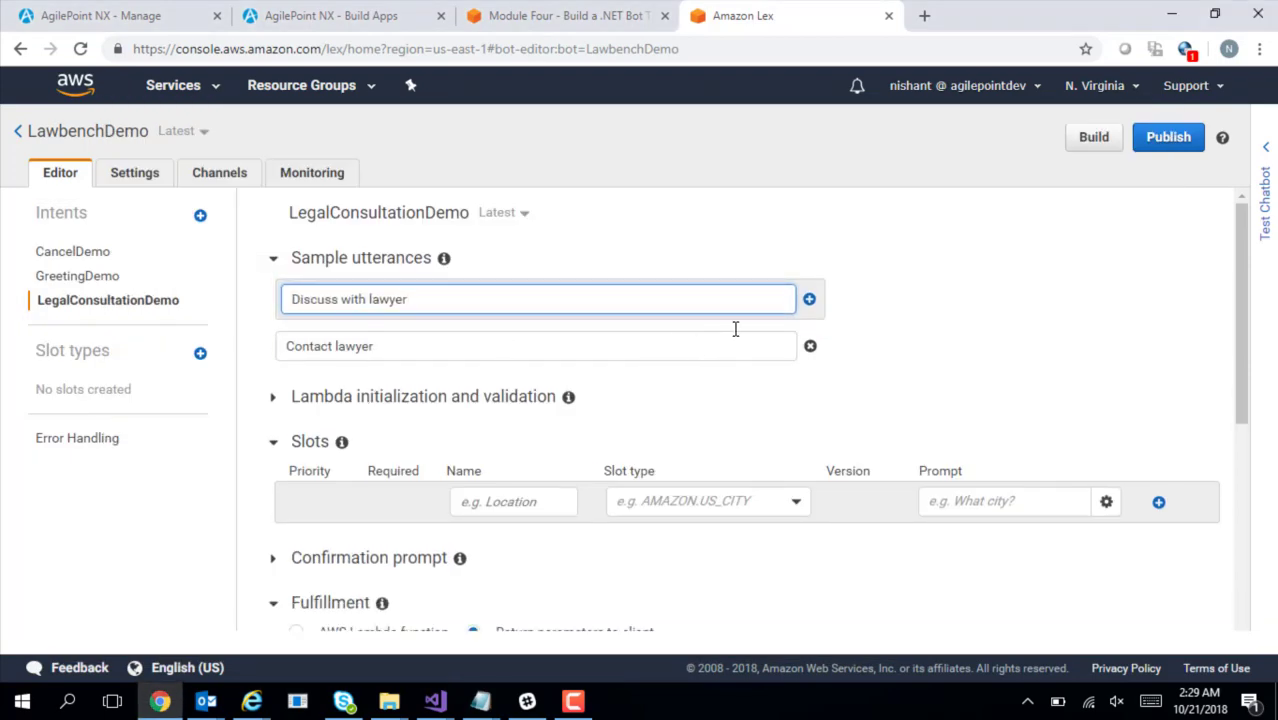
pyautogui.click(810, 301)
# Add 'Talk to a lawyer' and 'Phone consultation' as sample utterances, copied from the notes
pyautogui.hotkey('alt', 'Tab')
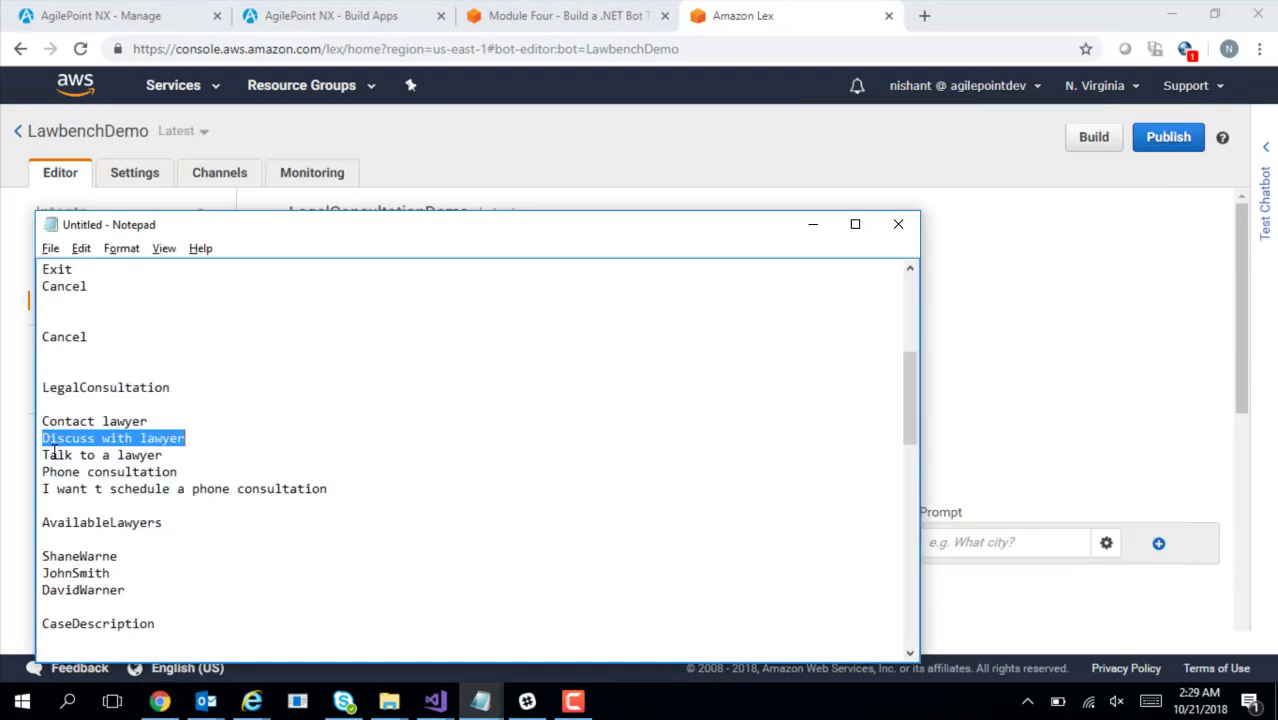
pyautogui.moveTo(42, 458); pyautogui.dragTo(162, 459)
pyautogui.hotkey('ctrl', 'c')
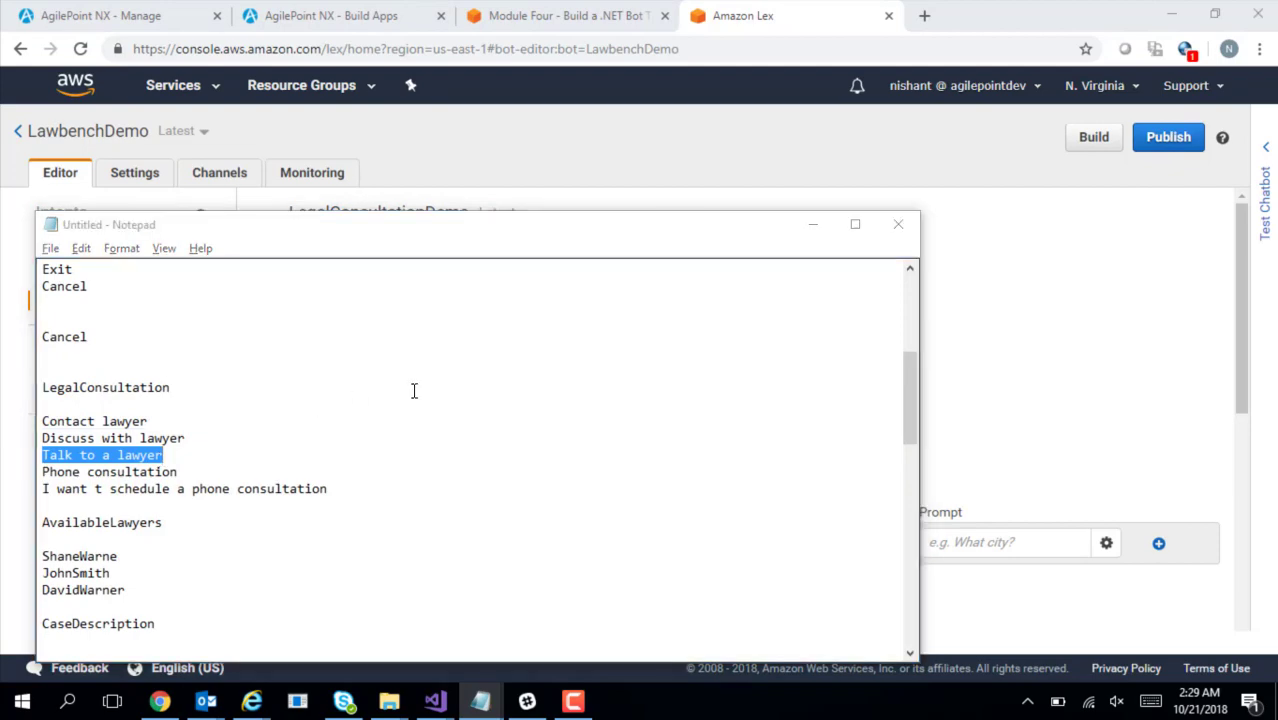
pyautogui.hotkey('alt', 'Tab')
pyautogui.hotkey('ctrl', 'v')
pyautogui.click(801, 306)
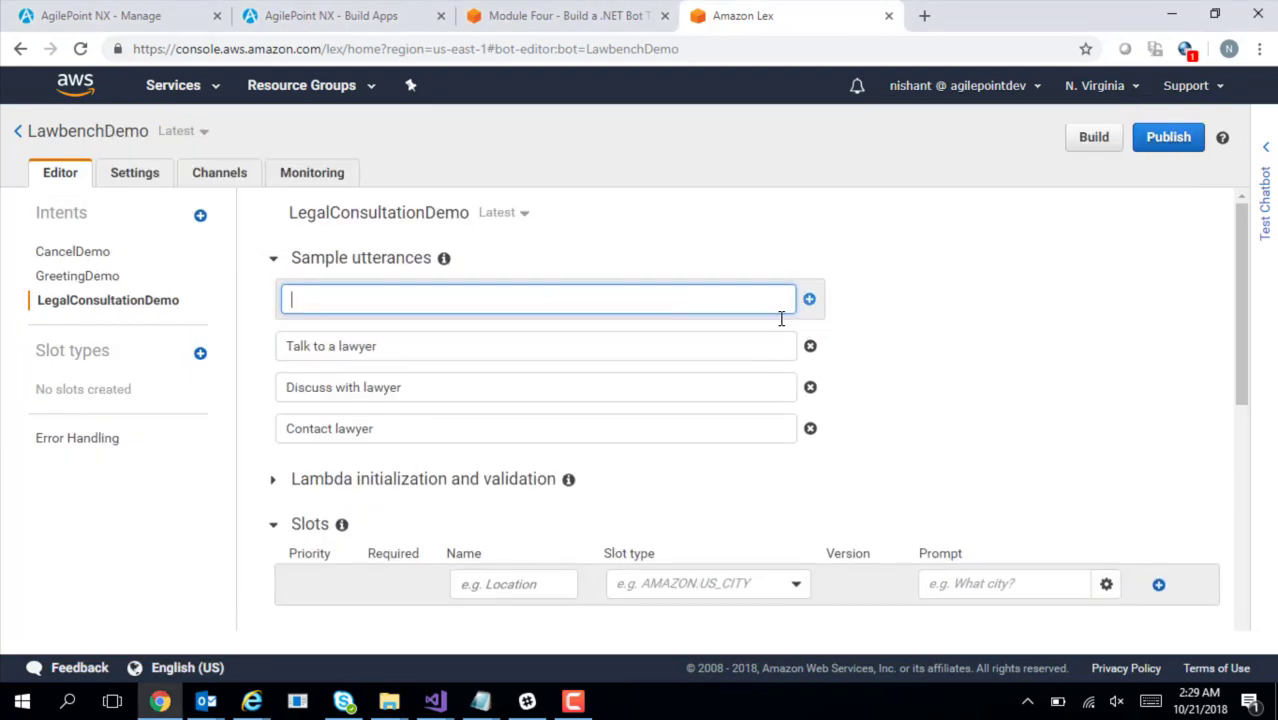
pyautogui.hotkey('alt', 'Tab')
pyautogui.moveTo(43, 472); pyautogui.dragTo(178, 472)
pyautogui.hotkey('ctrl', 'c')
pyautogui.hotkey('alt', 'Tab')
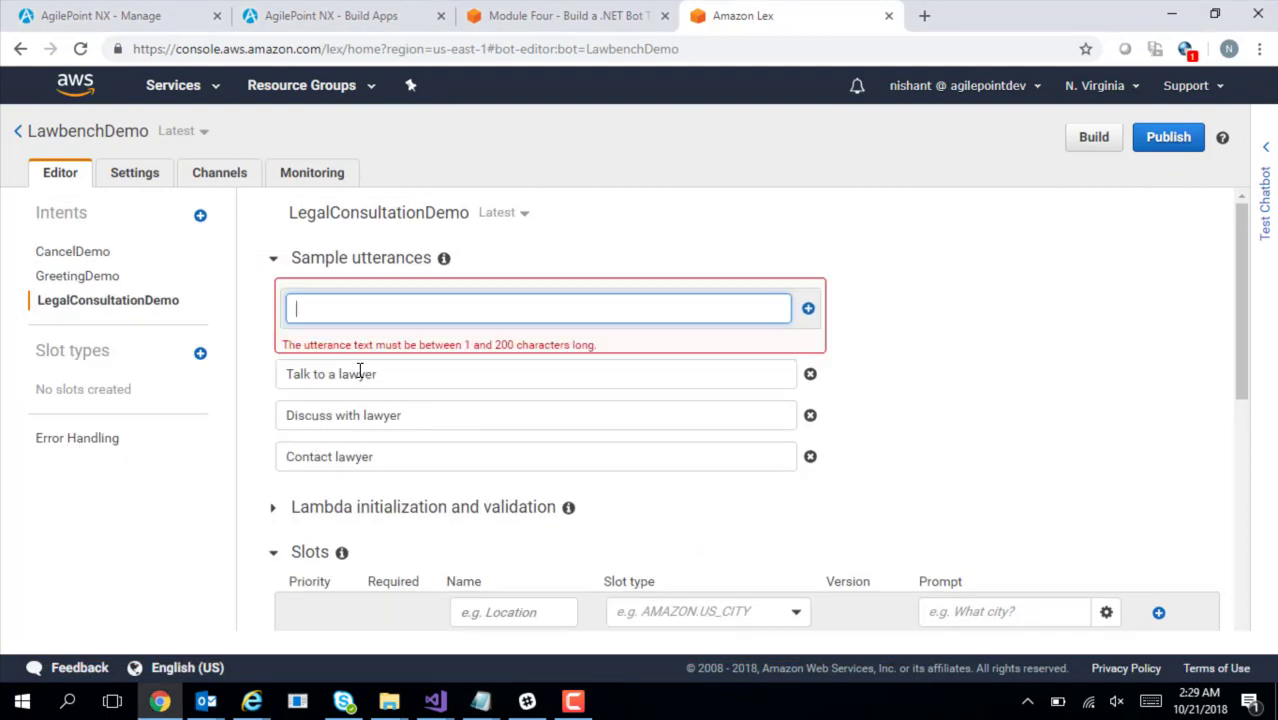
pyautogui.hotkey('ctrl', 'v')
pyautogui.click(818, 301)
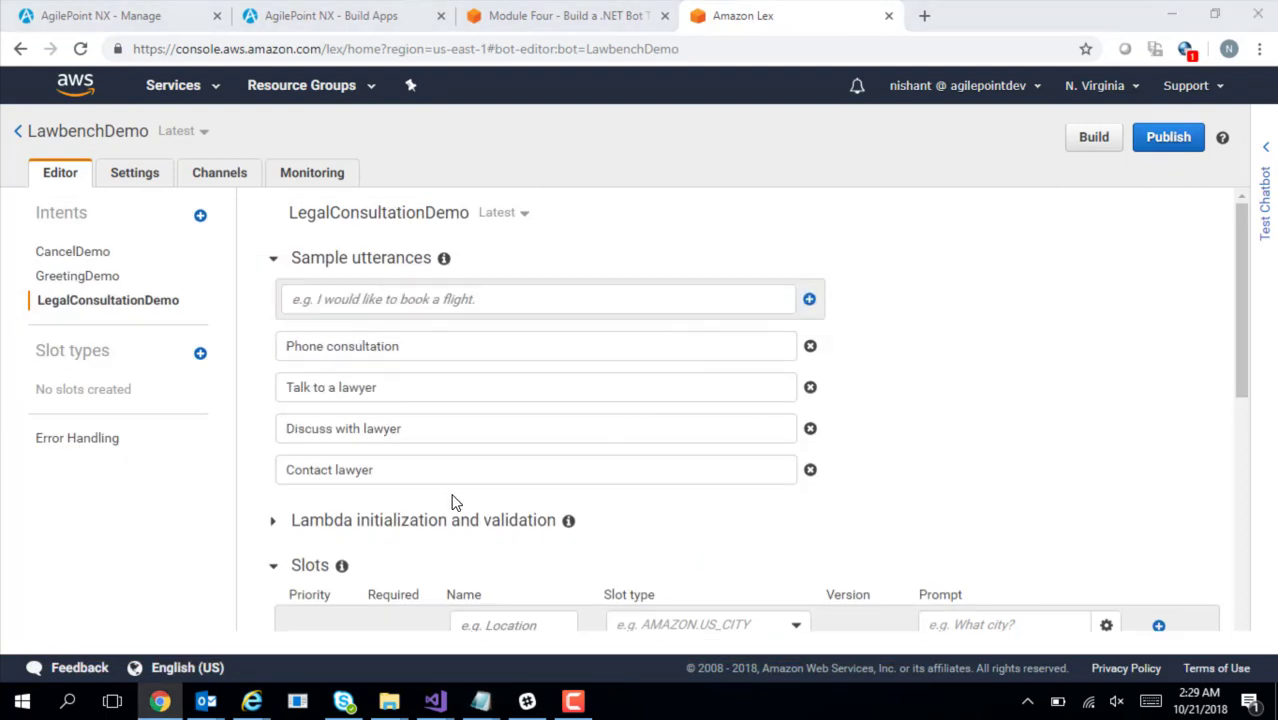
# Add 'I want to schedule a phone consultation' as an utterance after restoring its missing 'o'
pyautogui.hotkey('alt', 'Tab')
pyautogui.moveTo(45, 489); pyautogui.dragTo(355, 490)
pyautogui.hotkey('ctrl', 'c')
pyautogui.hotkey('alt', 'Tab')
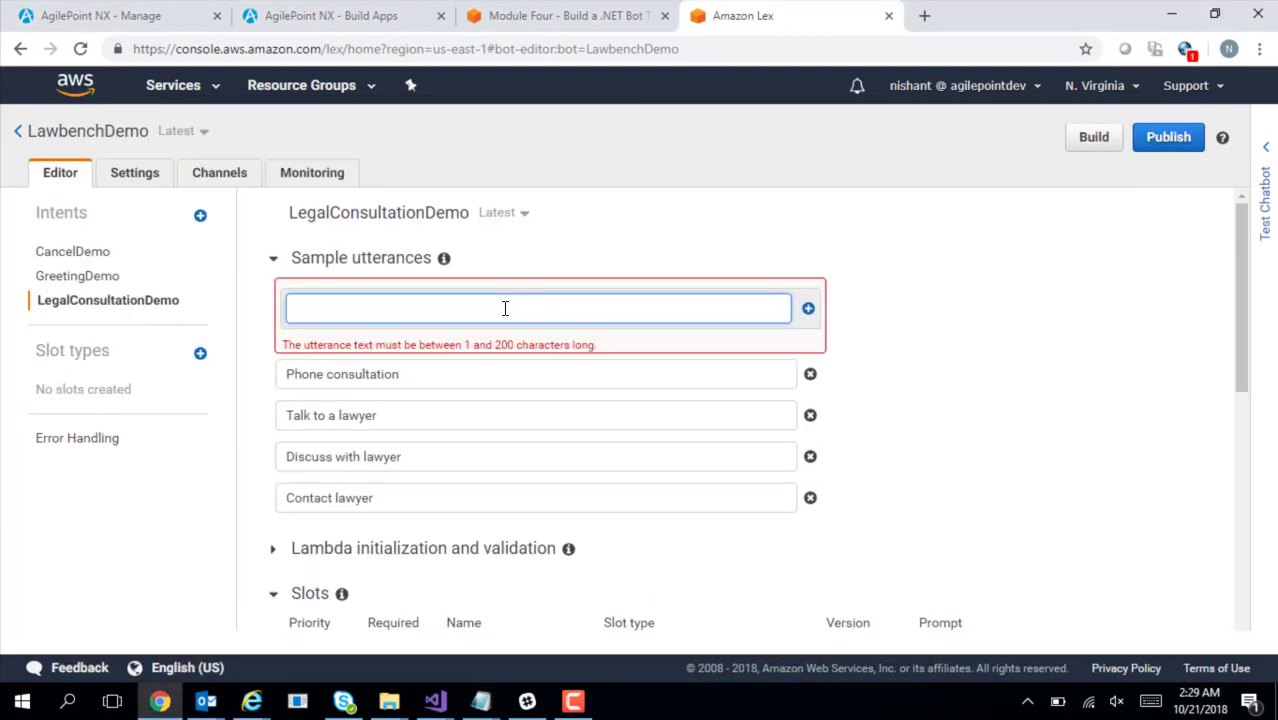
pyautogui.hotkey('ctrl', 'v')
pyautogui.click(336, 304)
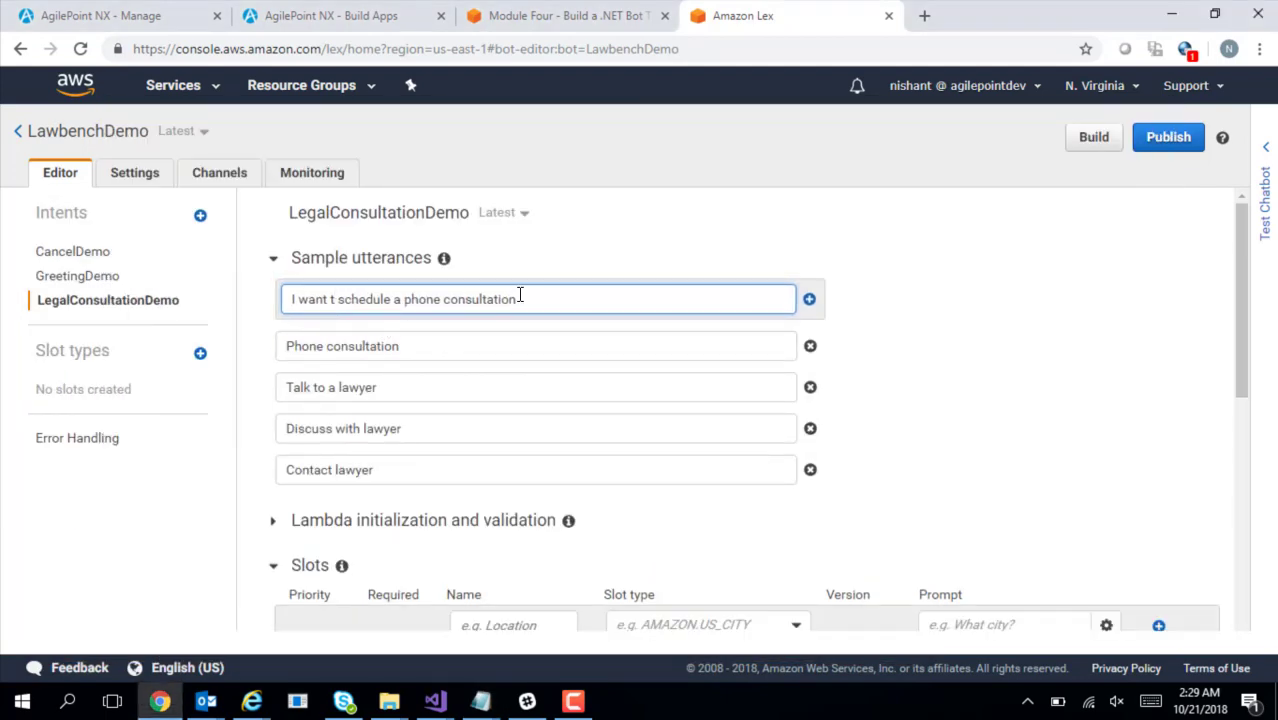
pyautogui.write('o')
pyautogui.click(811, 301)
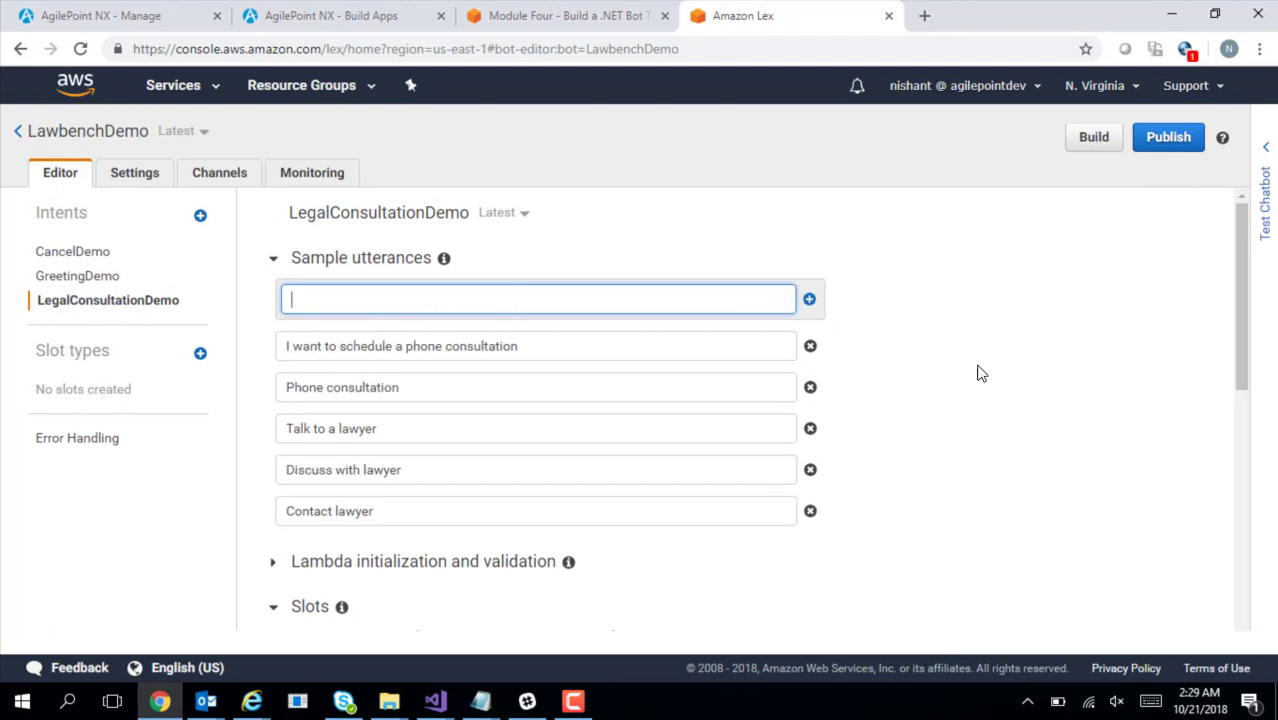
# Scroll down and expand, then collapse, the Lambda initialization and validation section
pyautogui.moveTo(1237, 335); pyautogui.dragTo(1258, 443)
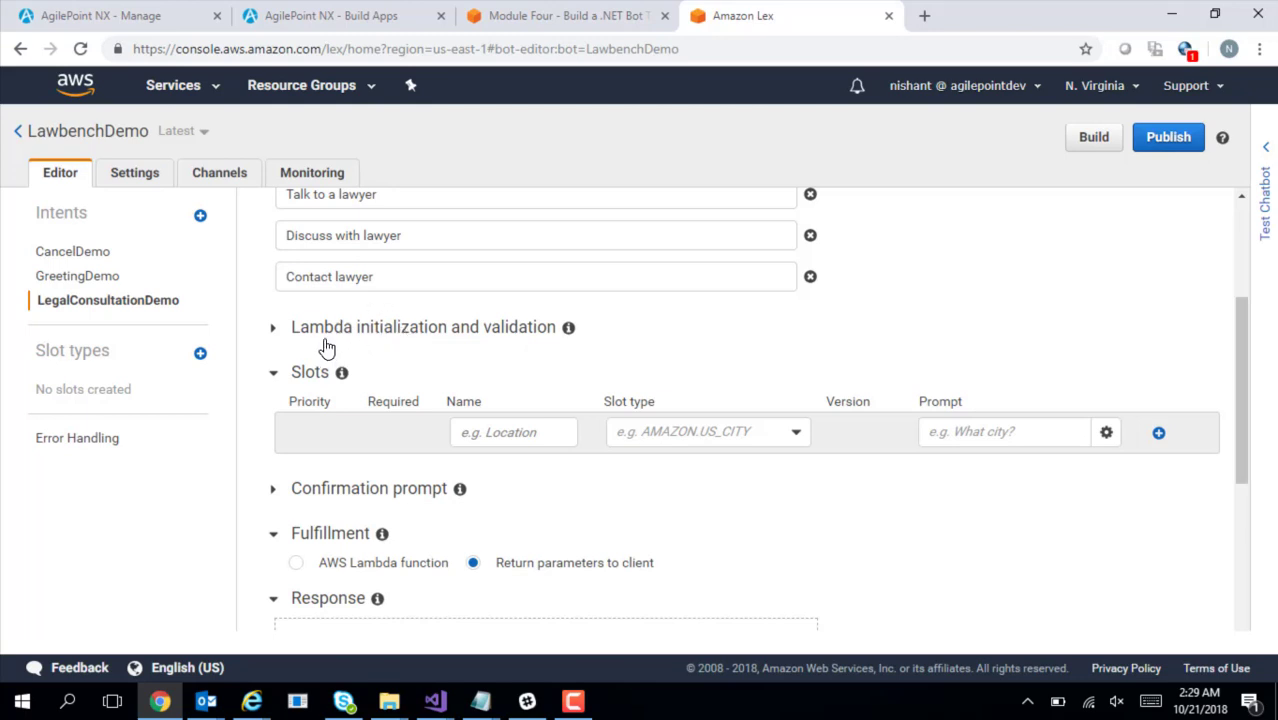
pyautogui.click(273, 328)
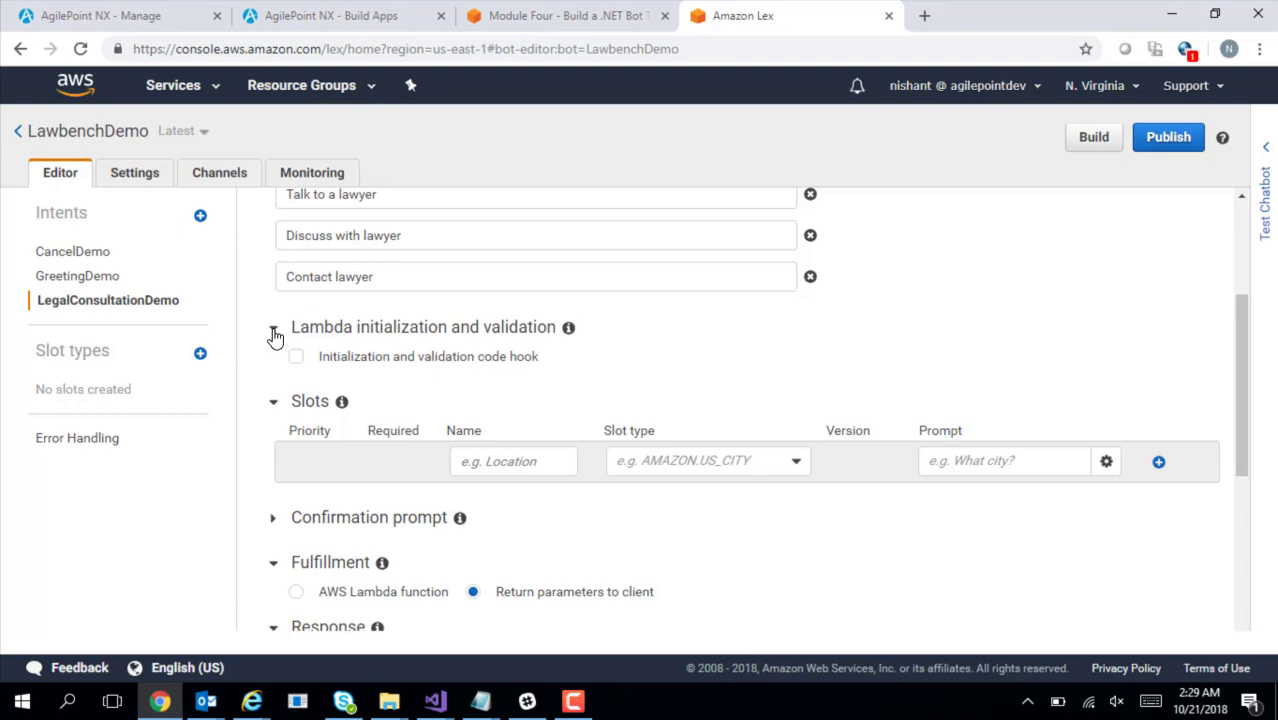
pyautogui.click(274, 330)
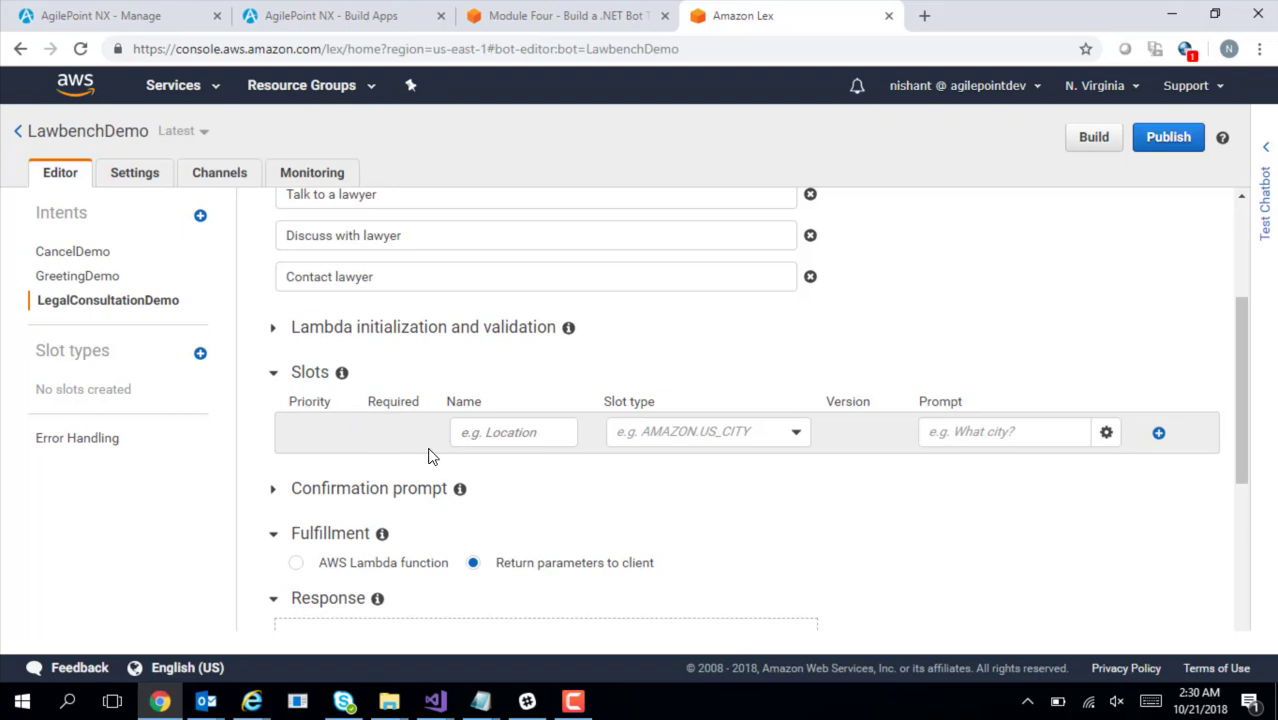
# Select ConsultationDuration in the notes and browse the slot type list, including ConsultationTime
pyautogui.hotkey('alt', 'Tab')
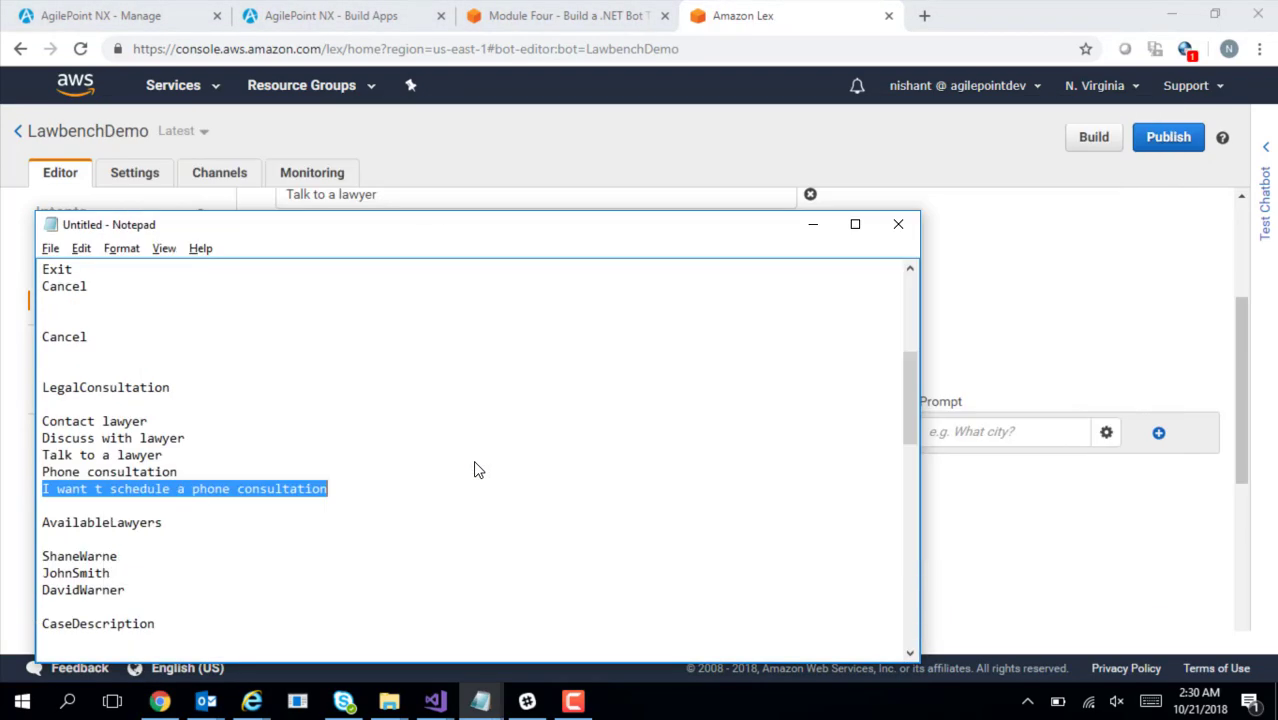
pyautogui.moveTo(920, 414); pyautogui.dragTo(921, 465)
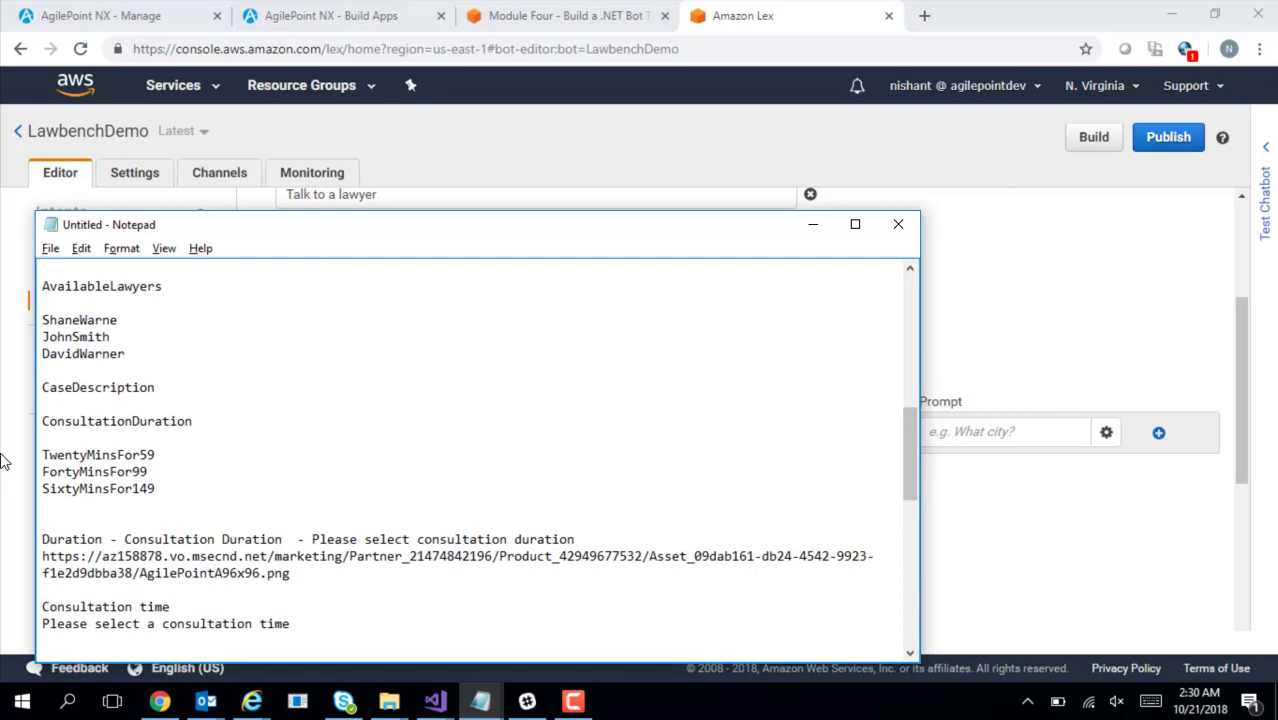
pyautogui.moveTo(41, 423); pyautogui.dragTo(197, 423)
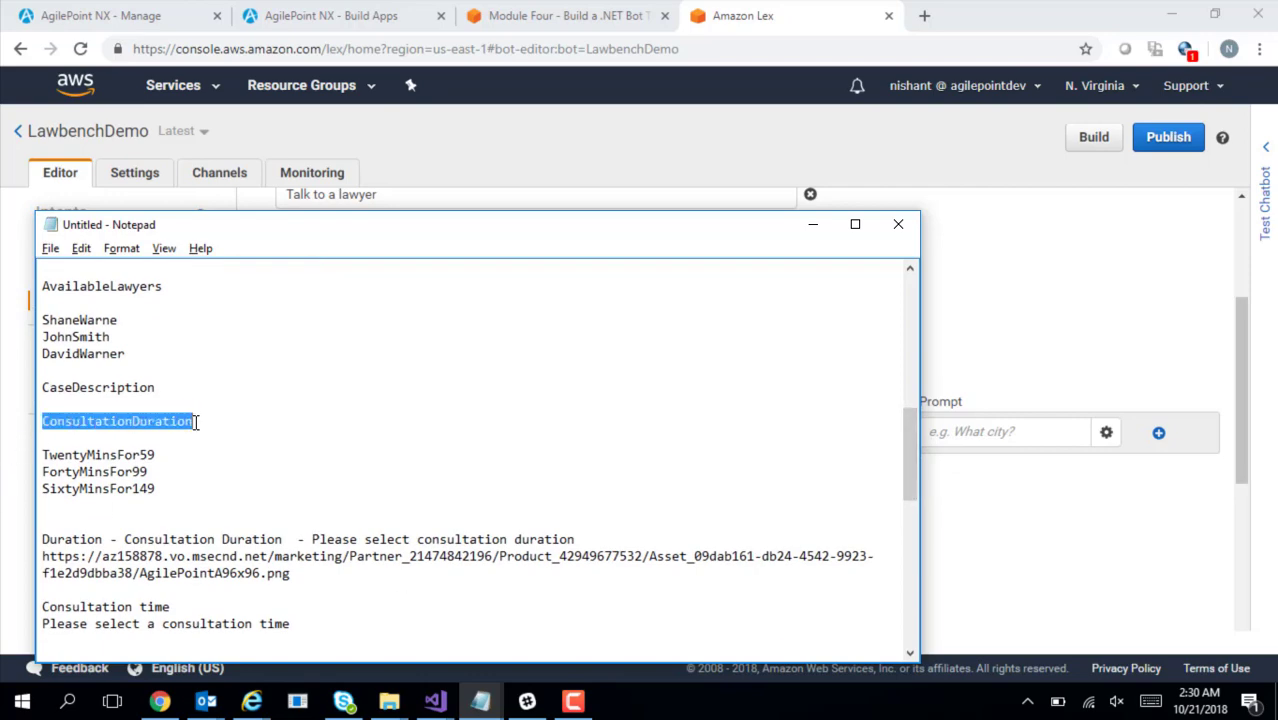
pyautogui.hotkey('alt', 'Tab')
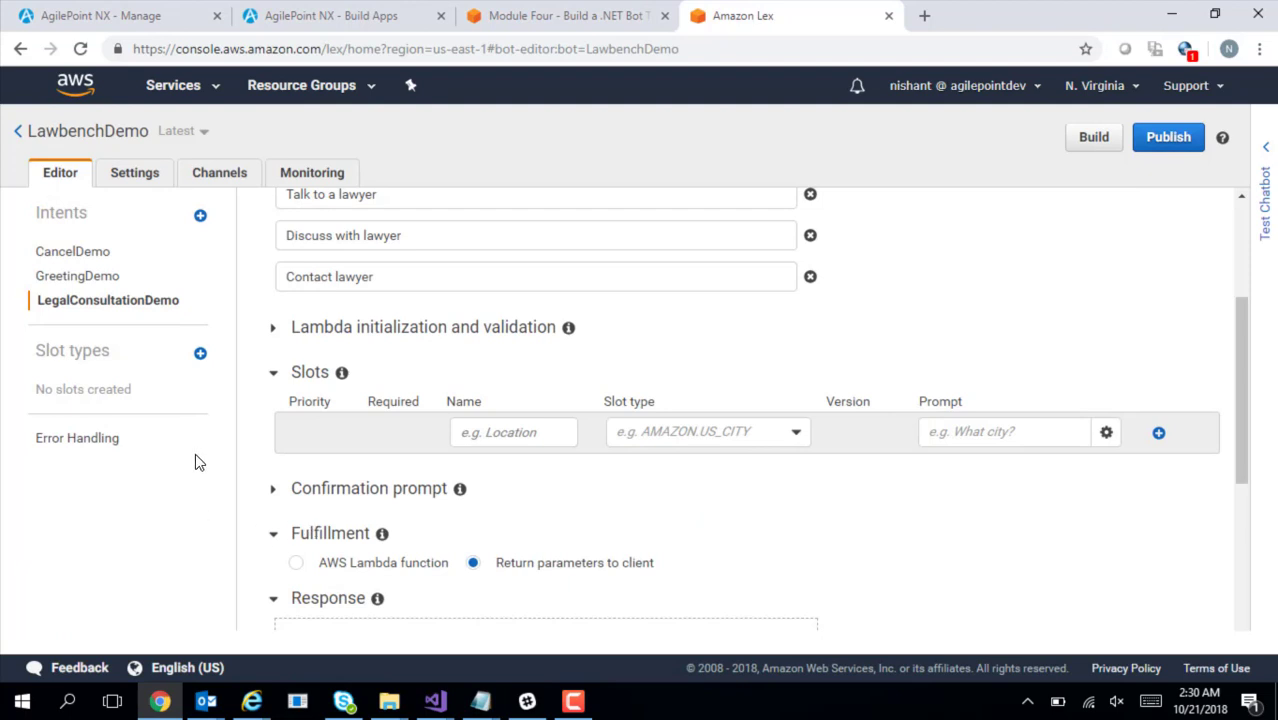
pyautogui.click(730, 437)
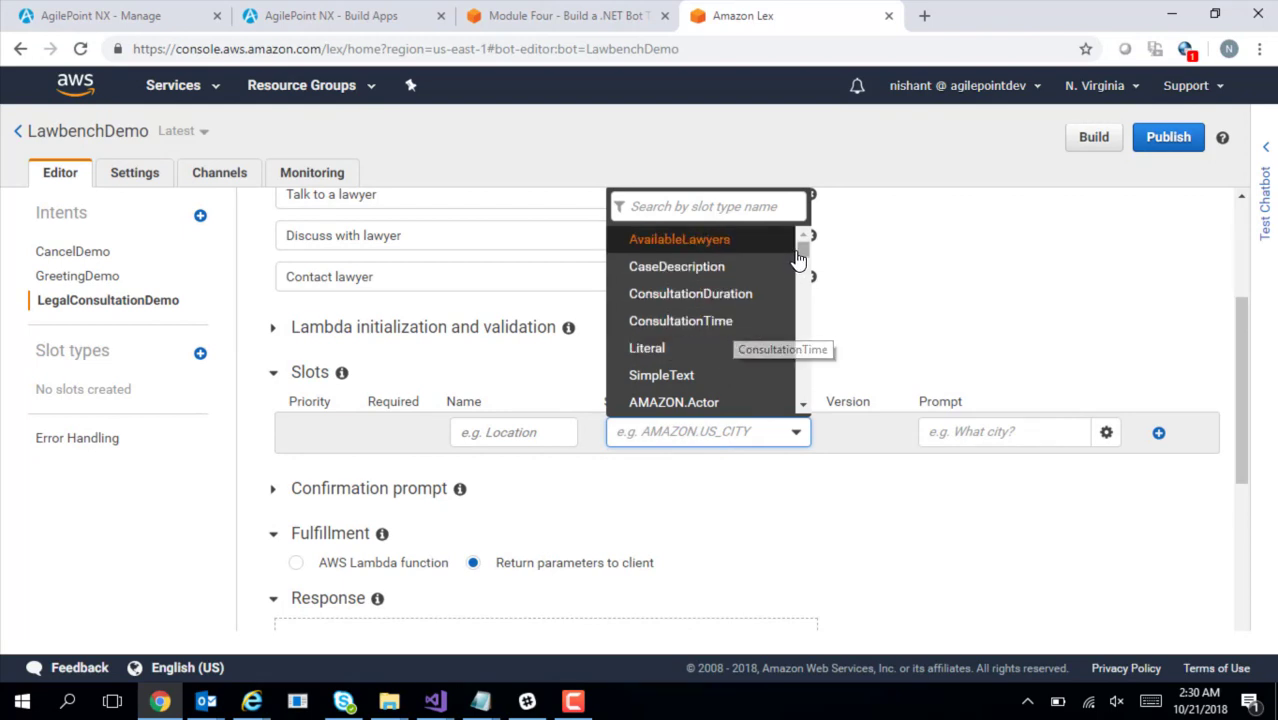
pyautogui.scroll(-1, 798, 285)
pyautogui.moveTo(798, 285); pyautogui.dragTo(785, 238)
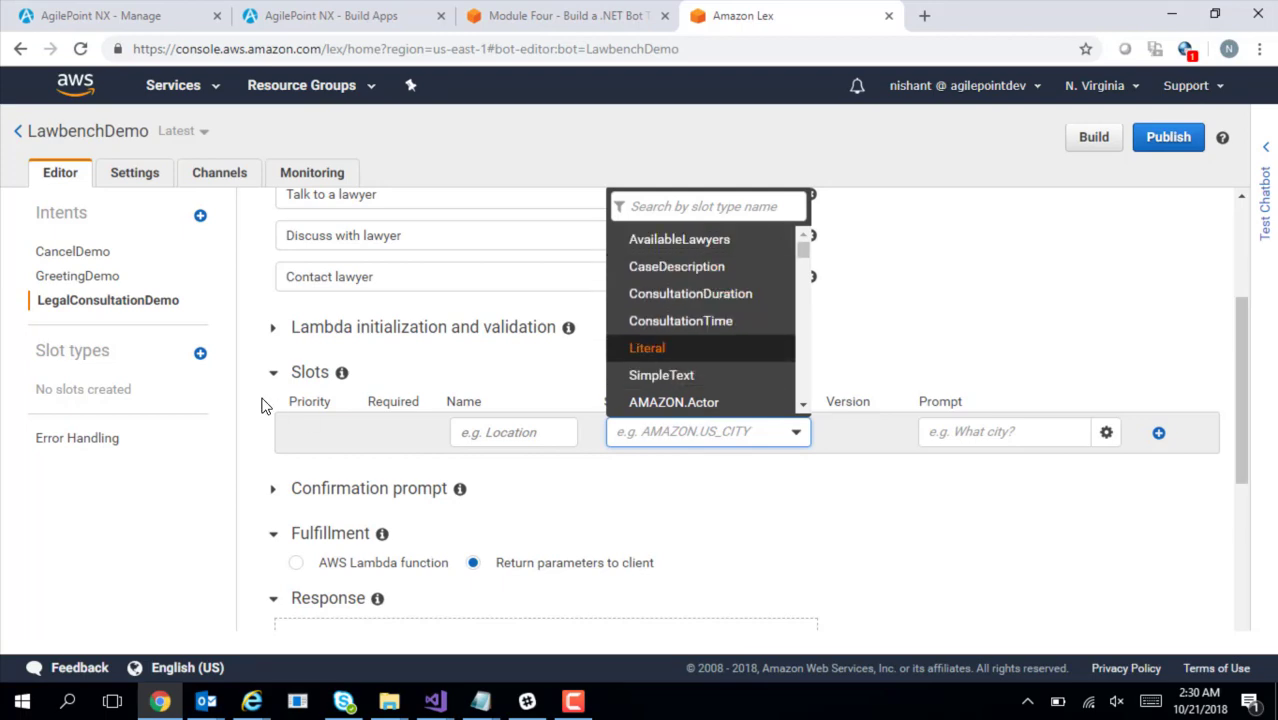
# Create a slot type named ConsultationDurationDemo, restricted to slot values and synonyms
pyautogui.click(180, 468)
pyautogui.click(200, 355)
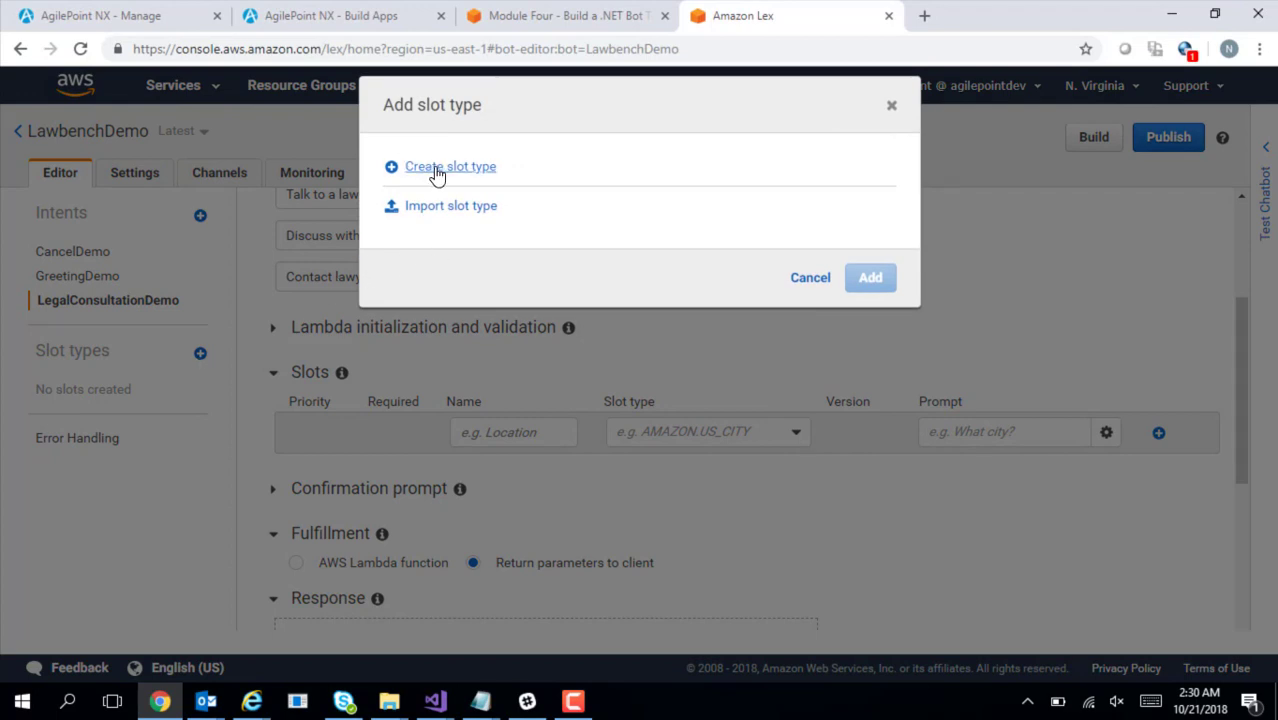
pyautogui.click(437, 173)
pyautogui.click(499, 229)
pyautogui.hotkey('ctrl', 'v')
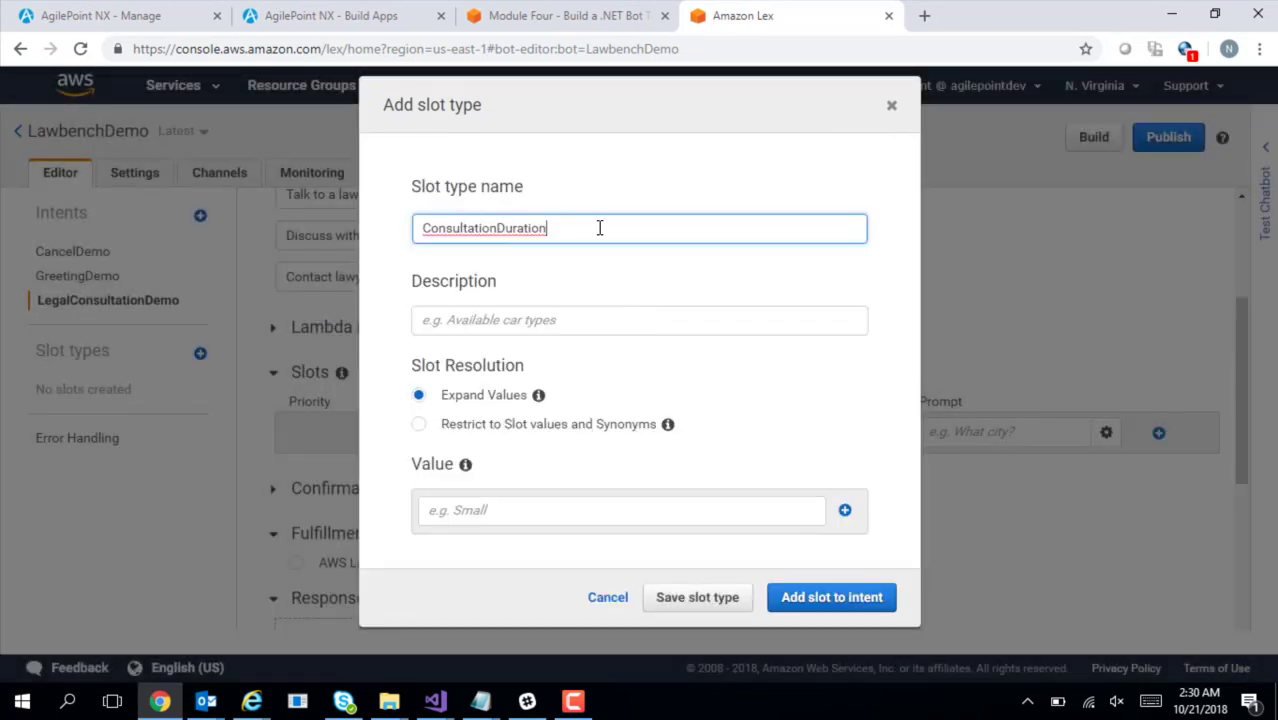
pyautogui.write('Demo')
pyautogui.click(675, 275)
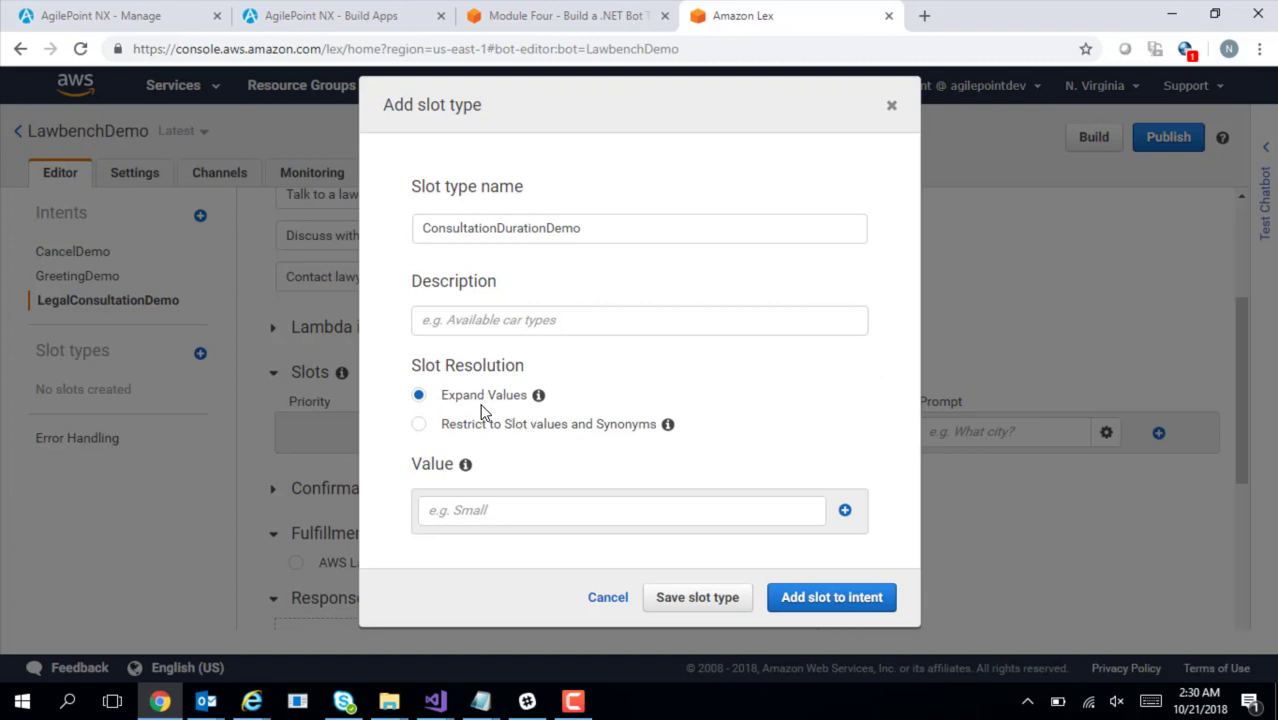
pyautogui.click(419, 424)
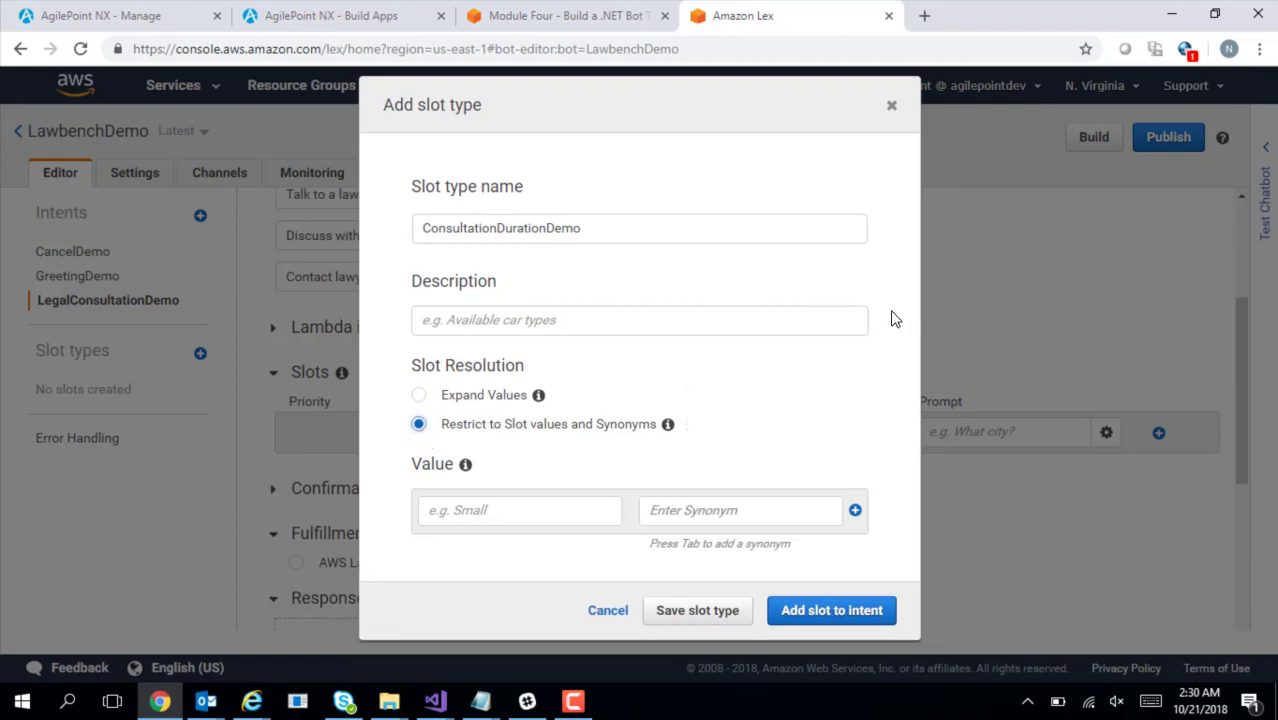
# Add the value TwentyMinsFor59 with the synonym TwentyMinsFor59
pyautogui.hotkey('alt', 'Tab')
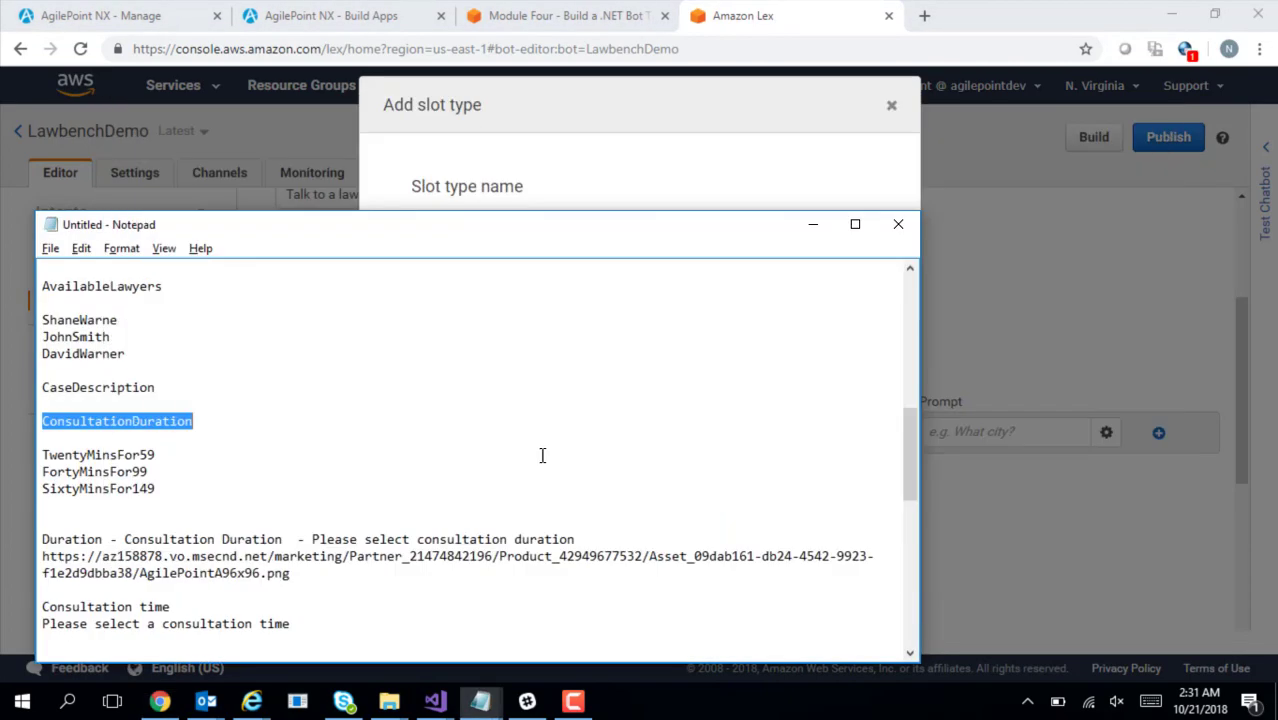
pyautogui.moveTo(43, 455); pyautogui.dragTo(168, 455)
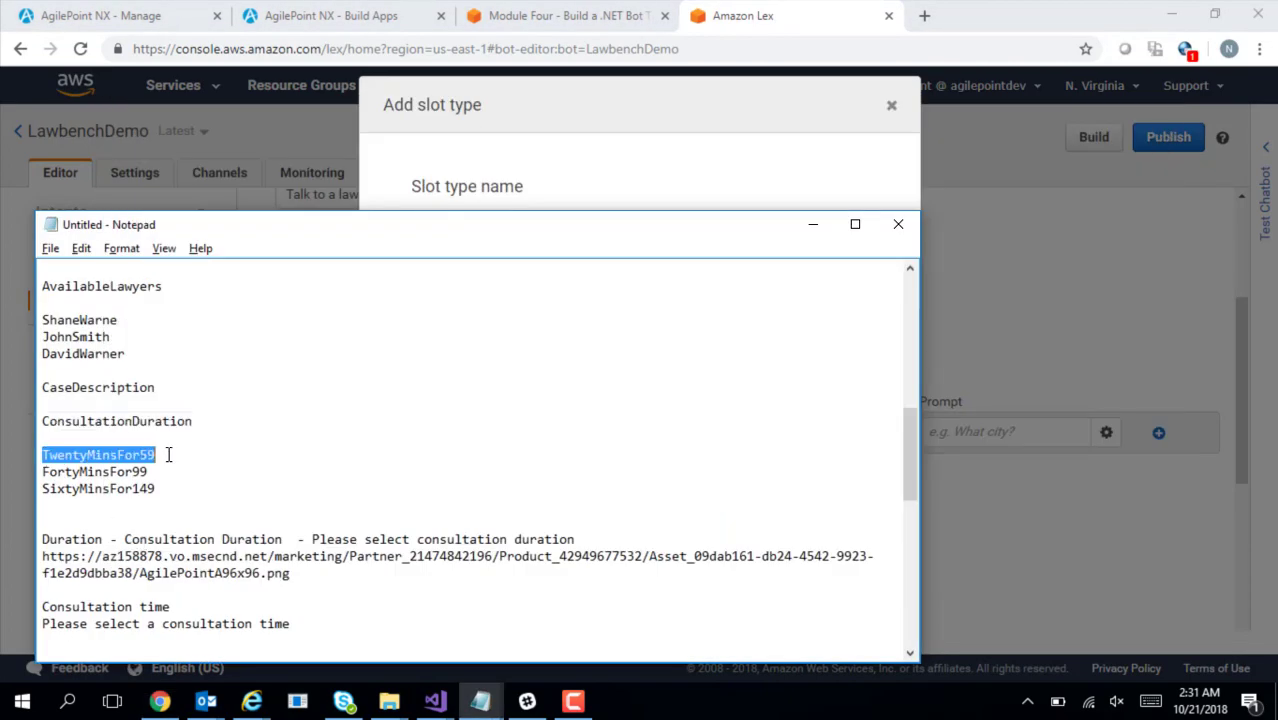
pyautogui.hotkey('ctrl', 'c')
pyautogui.hotkey('alt', 'Tab')
pyautogui.click(502, 512)
pyautogui.hotkey('ctrl', 'v')
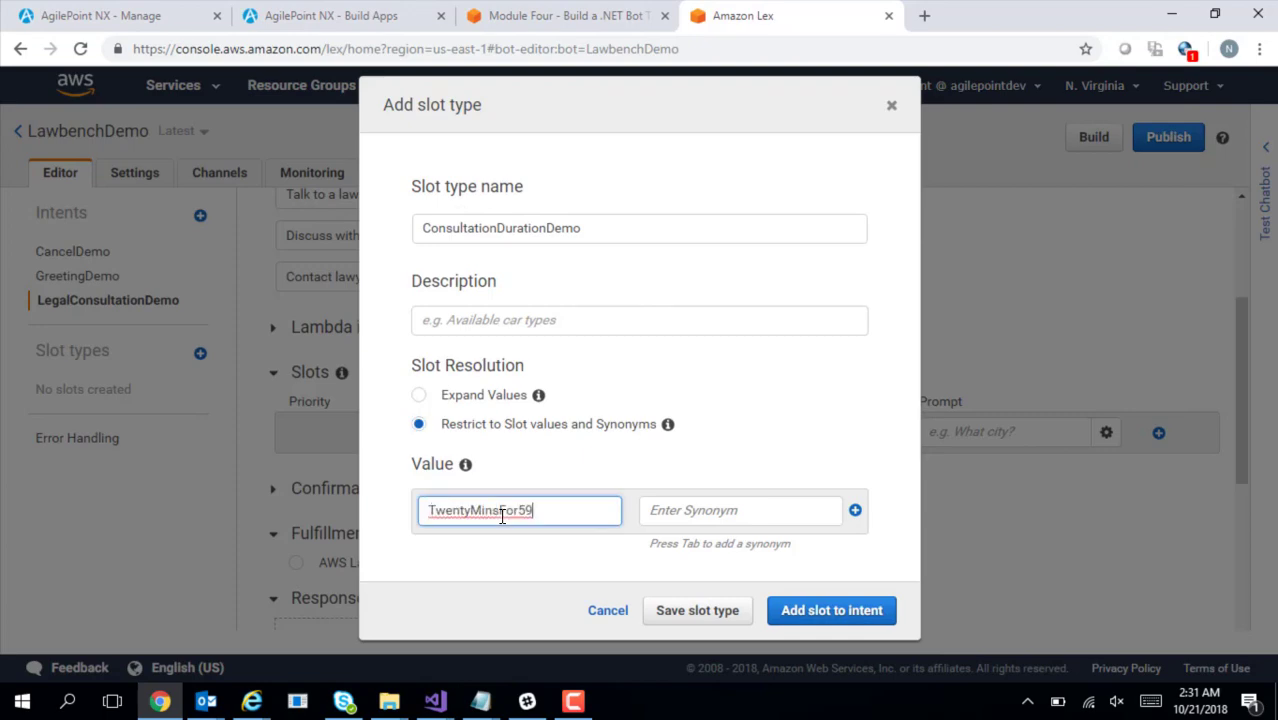
pyautogui.press('Tab')
pyautogui.hotkey('ctrl', 'v')
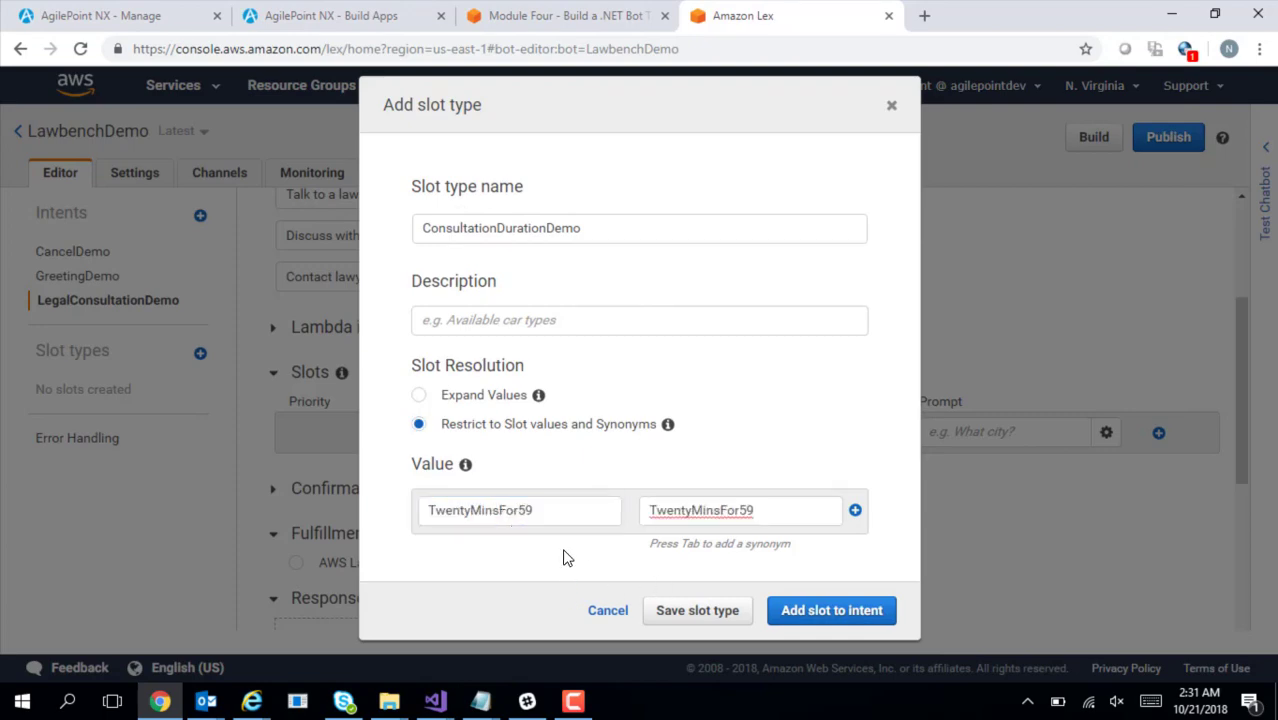
pyautogui.click(855, 511)
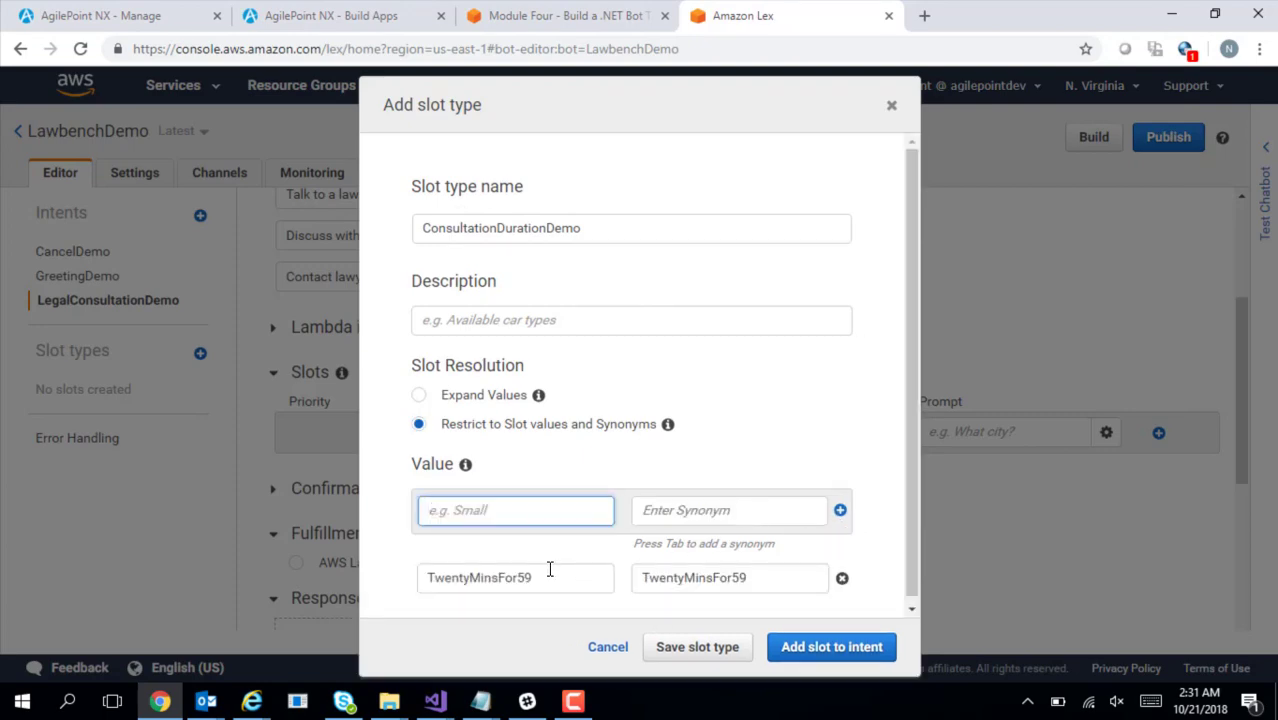
# Add the value FortyMinsFor99 with the synonym FortyMinsFor99
pyautogui.hotkey('alt', 'Tab')
pyautogui.moveTo(43, 471); pyautogui.dragTo(152, 470)
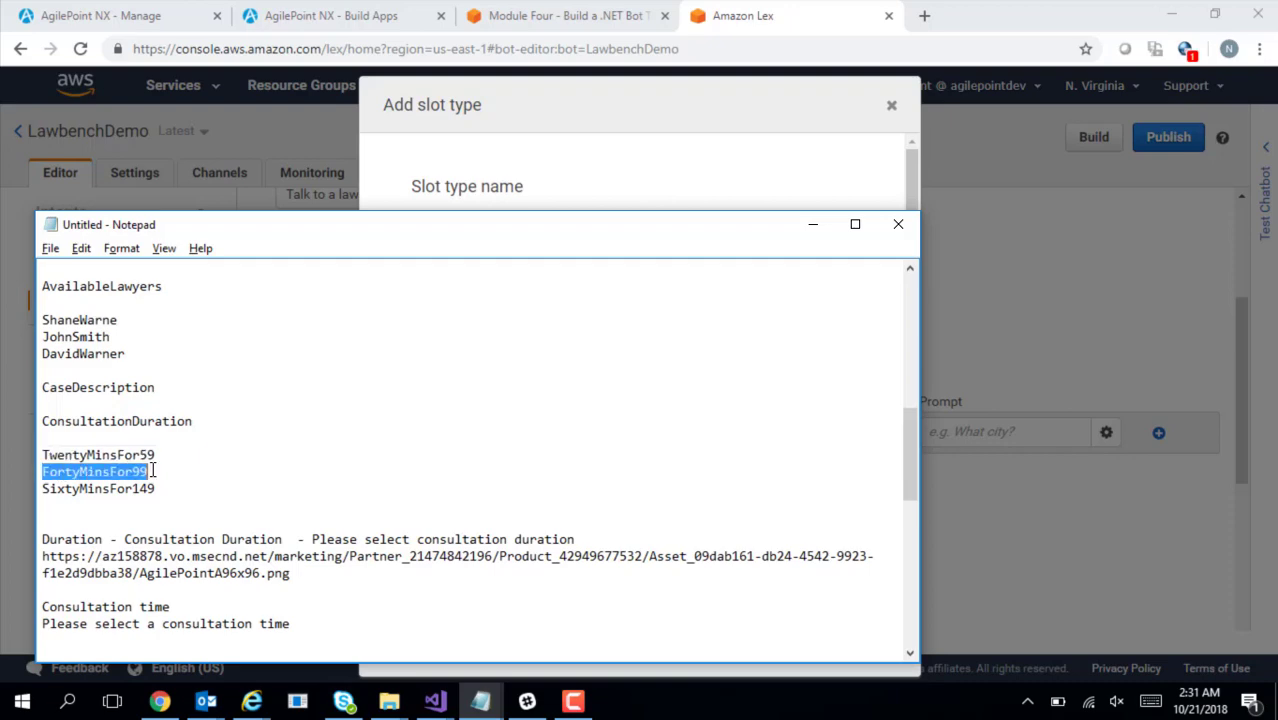
pyautogui.hotkey('ctrl', 'c')
pyautogui.hotkey('alt', 'Tab')
pyautogui.hotkey('ctrl', 'v')
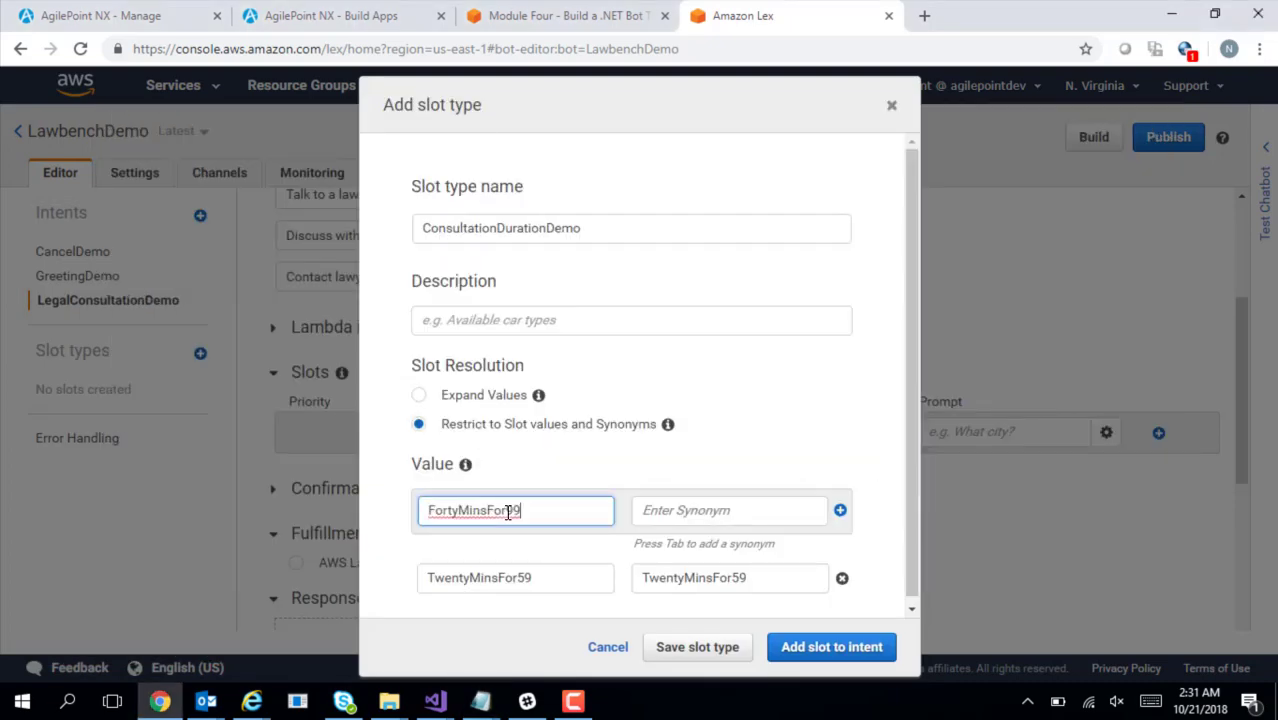
pyautogui.press('Tab')
pyautogui.hotkey('ctrl', 'v')
pyautogui.click(840, 511)
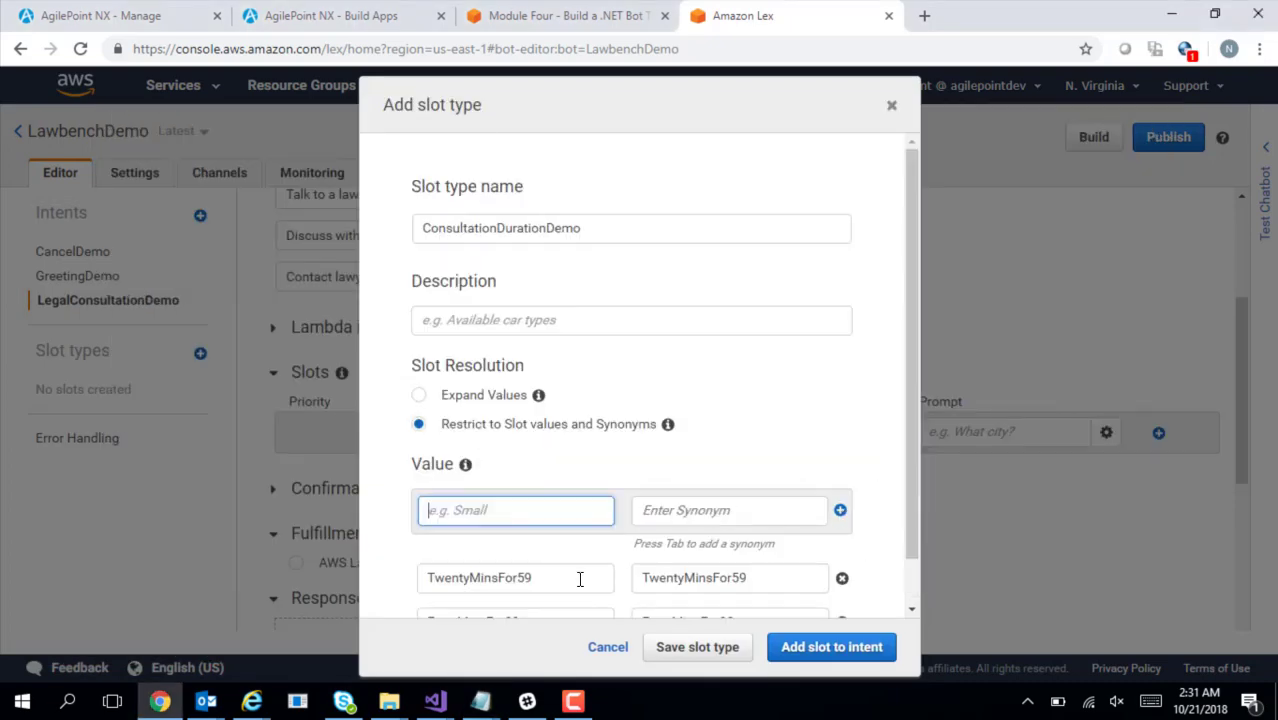
# Add SixtyMinsFor149 with a matching synonym and save the slot type
pyautogui.hotkey('alt', 'Tab')
pyautogui.moveTo(45, 492); pyautogui.dragTo(153, 488)
pyautogui.hotkey('ctrl', 'c')
pyautogui.hotkey('alt', 'Tab')
pyautogui.hotkey('ctrl', 'v')
pyautogui.click(663, 499)
pyautogui.hotkey('ctrl', 'v')
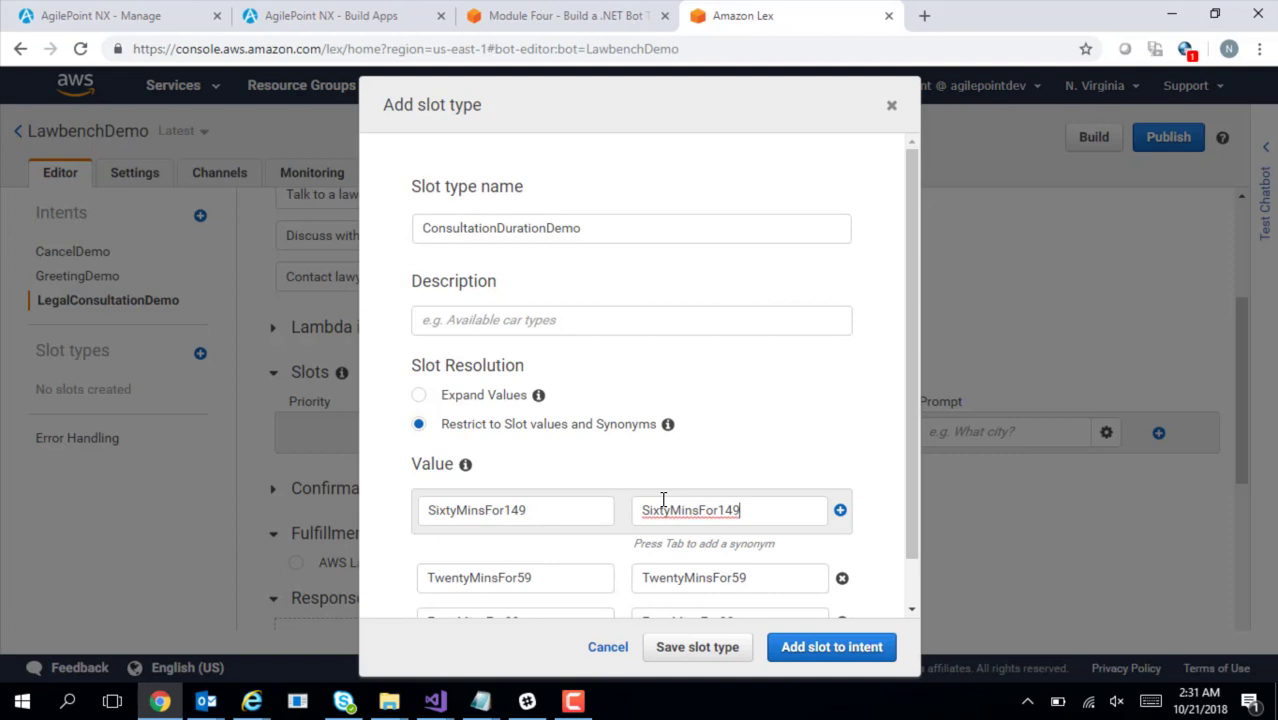
pyautogui.click(842, 513)
pyautogui.moveTo(911, 496); pyautogui.dragTo(929, 604)
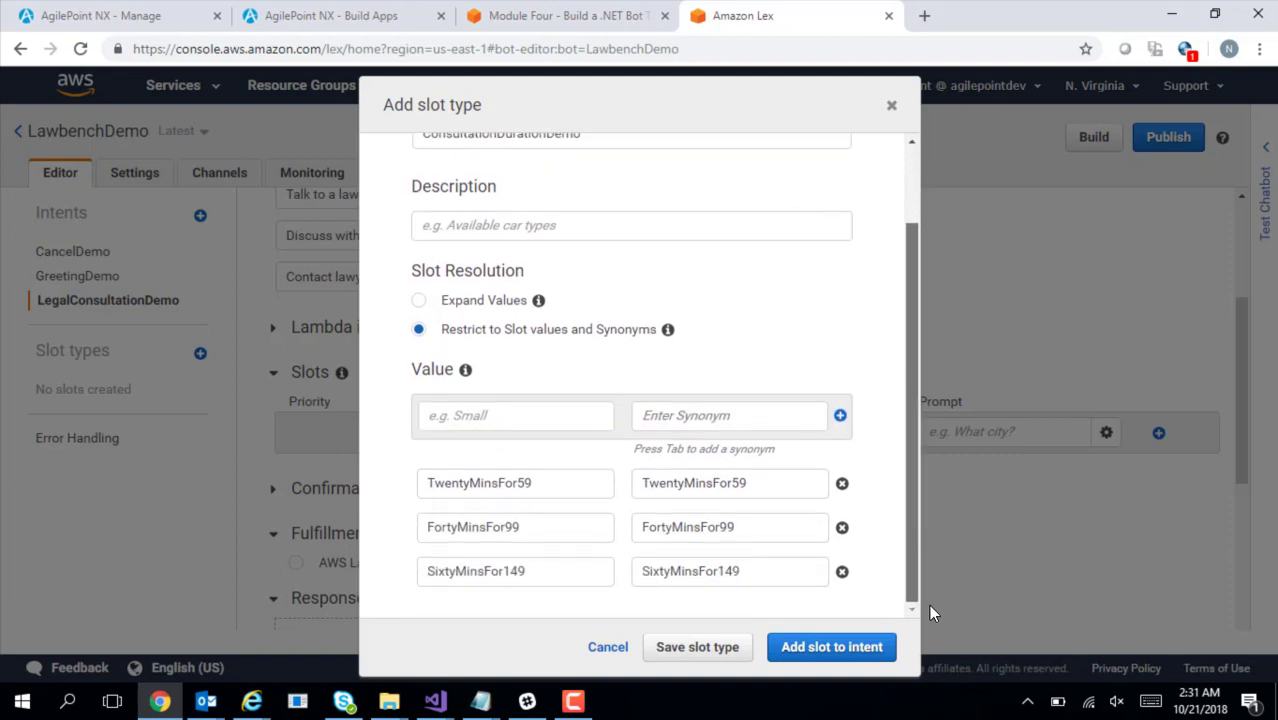
pyautogui.click(670, 660)
# Add ConsultationDurationDemo as a new slot type on the intent
pyautogui.click(800, 655)
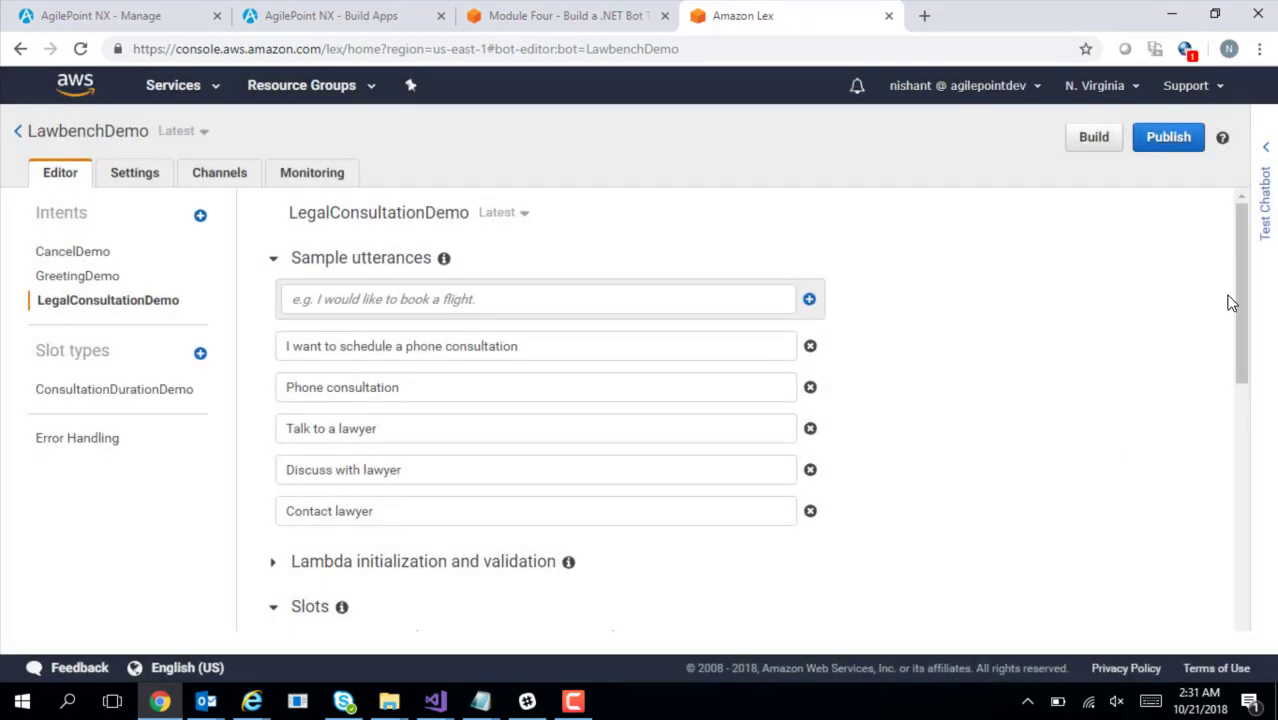
pyautogui.moveTo(1243, 305); pyautogui.dragTo(1243, 374)
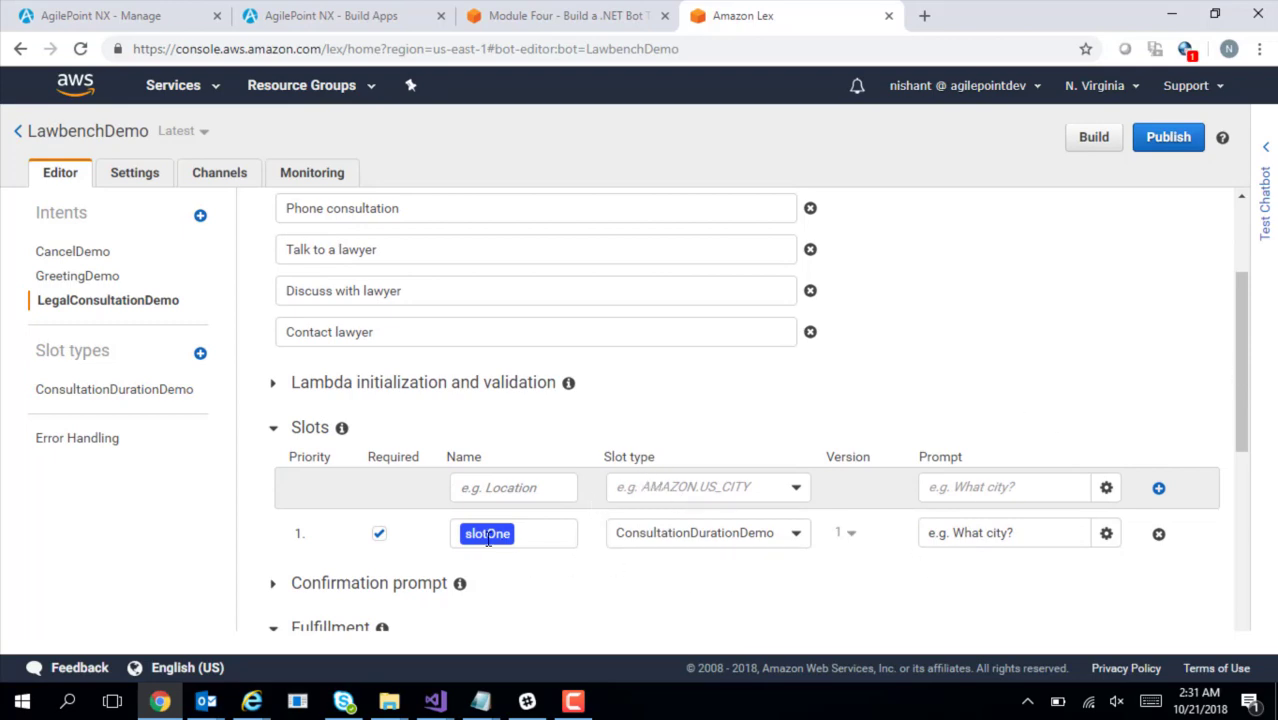
pyautogui.hotkey('alt', 'Tab')
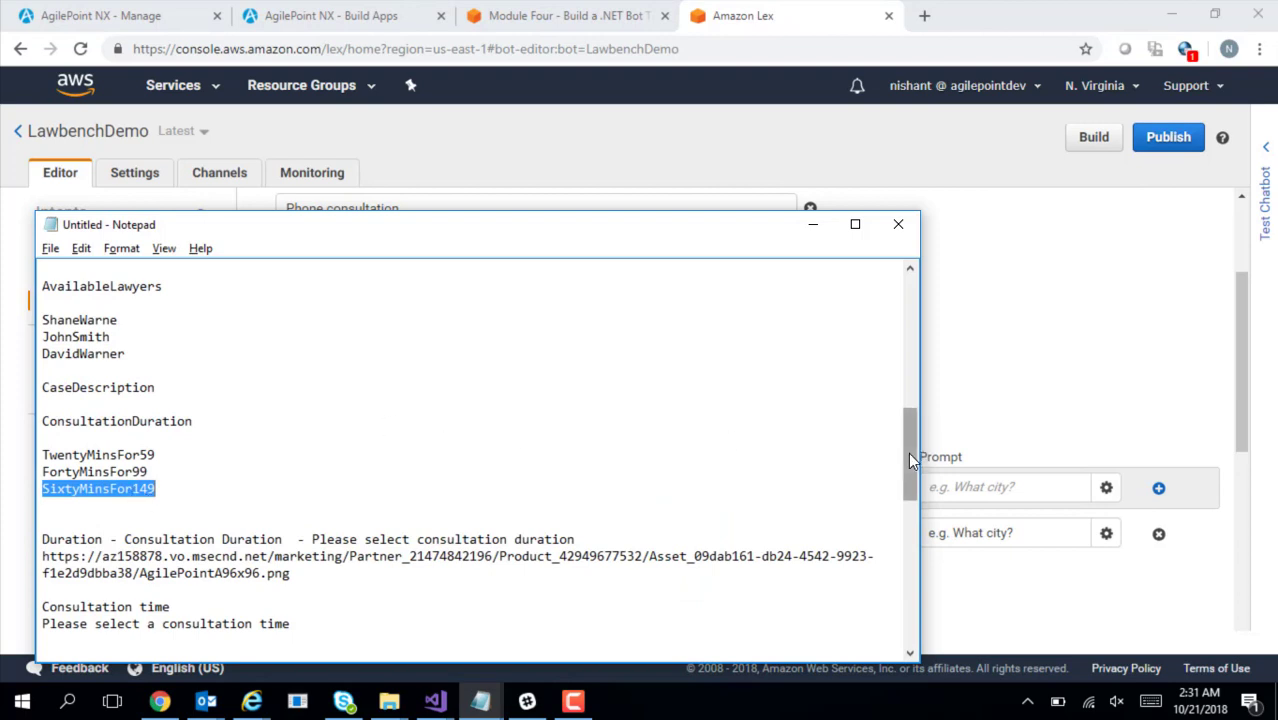
pyautogui.moveTo(908, 452)
pyautogui.mouseDown()
pyautogui.moveTo(909, 509)
pyautogui.moveTo(896, 436)
pyautogui.mouseUp()
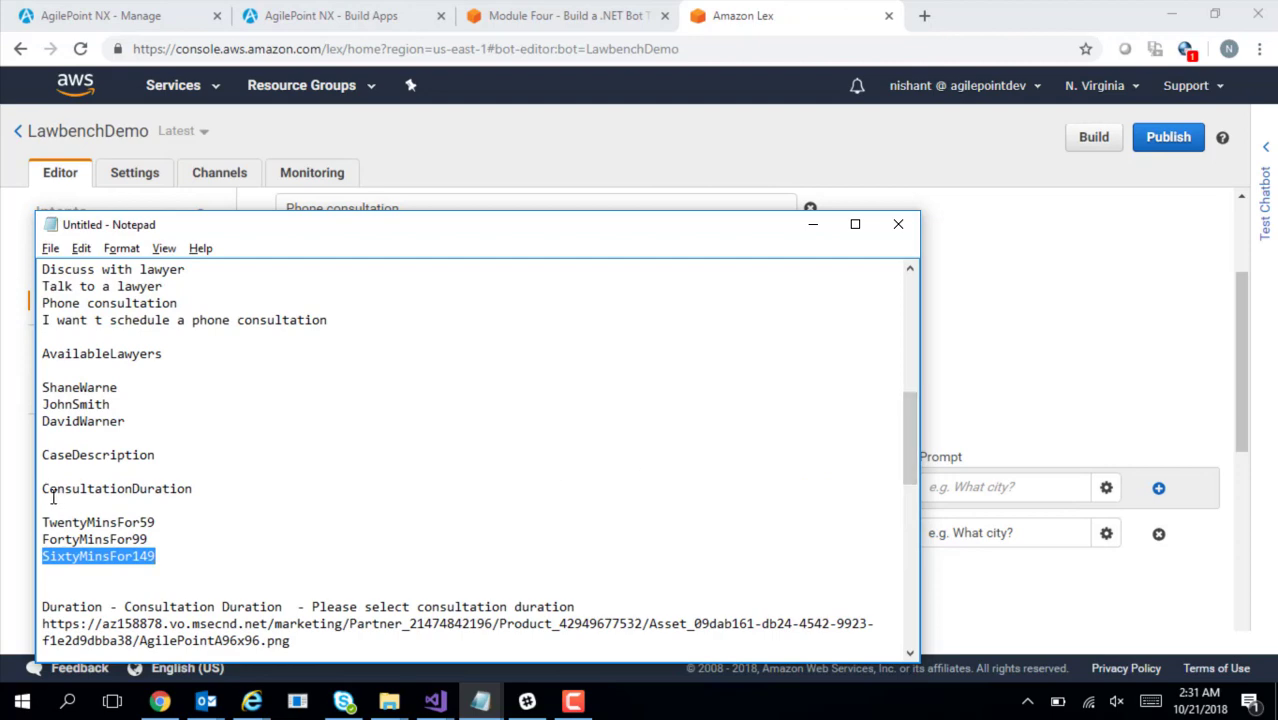
pyautogui.moveTo(42, 490); pyautogui.dragTo(172, 490)
pyautogui.hotkey('alt', 'Tab')
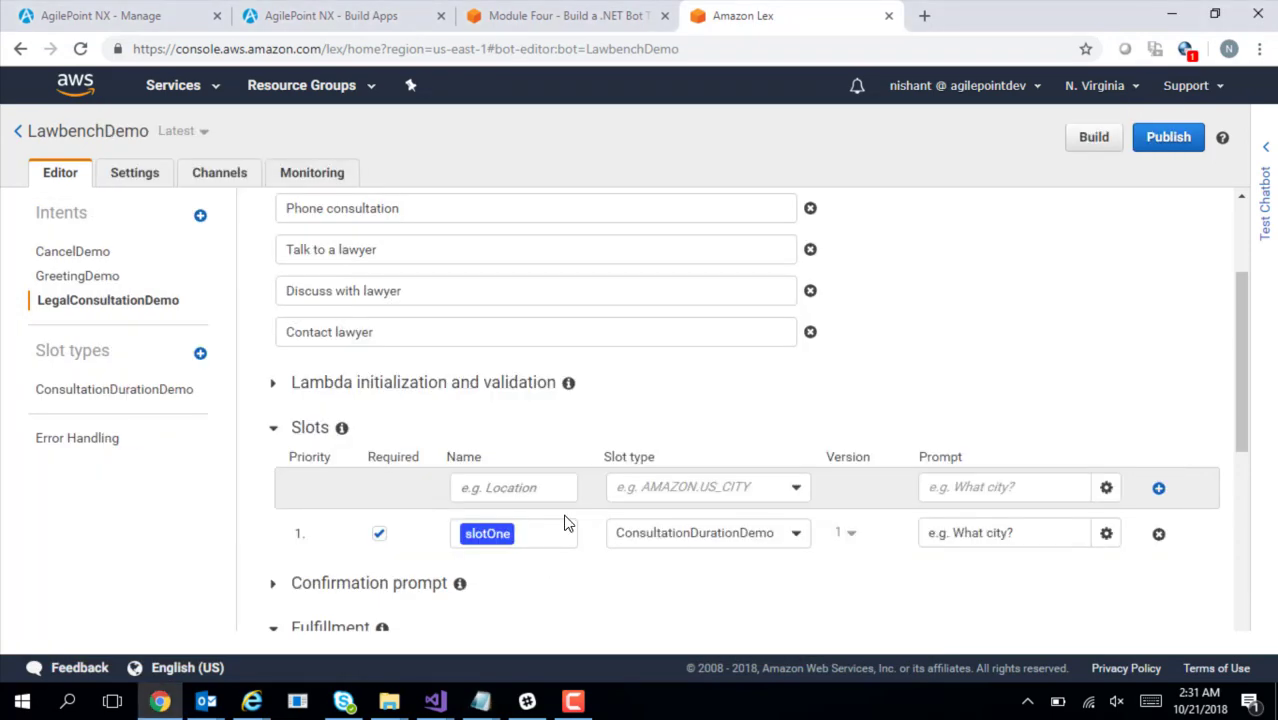
# Rename the slot from slotOne to Duration
pyautogui.doubleClick(485, 527)
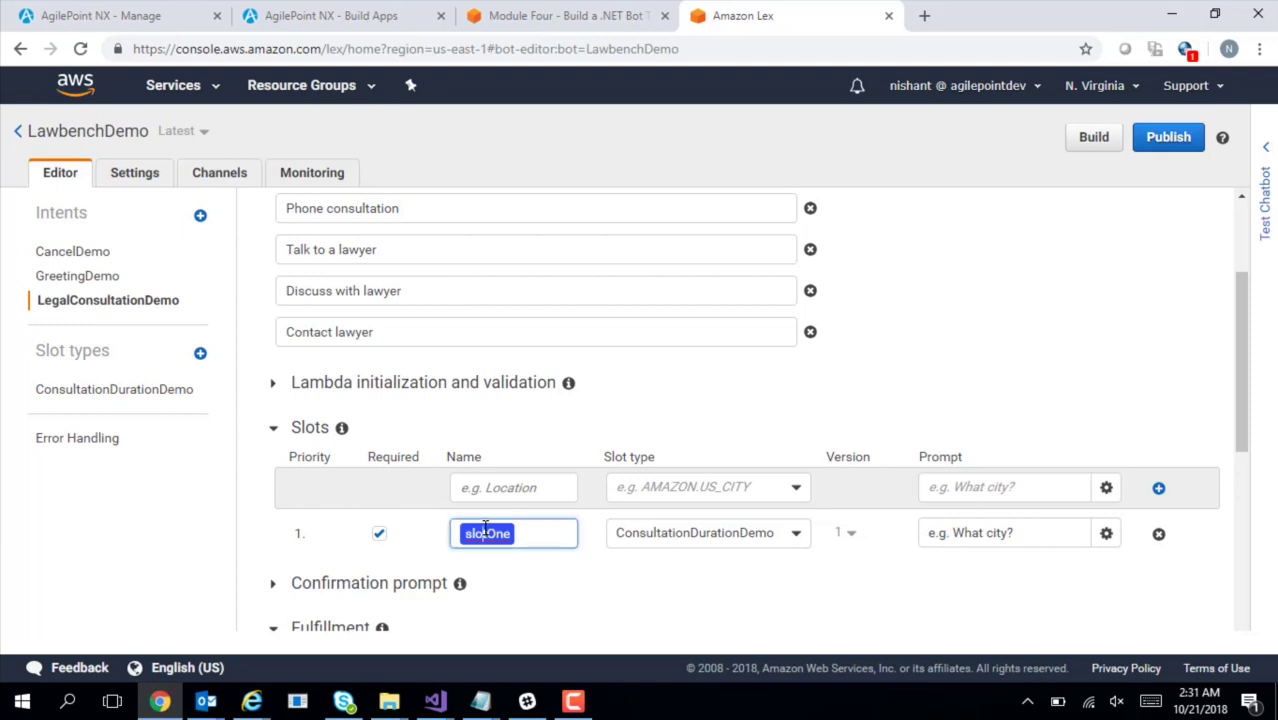
pyautogui.write('Du')
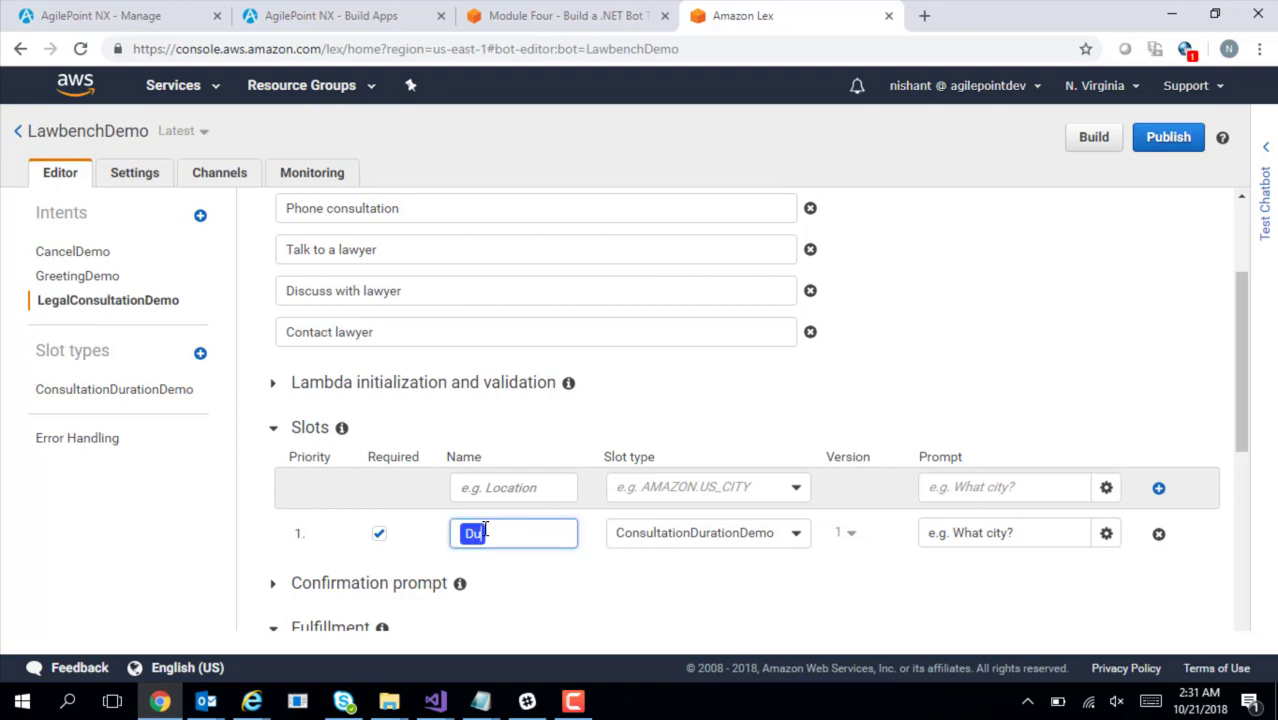
pyautogui.write('ration')
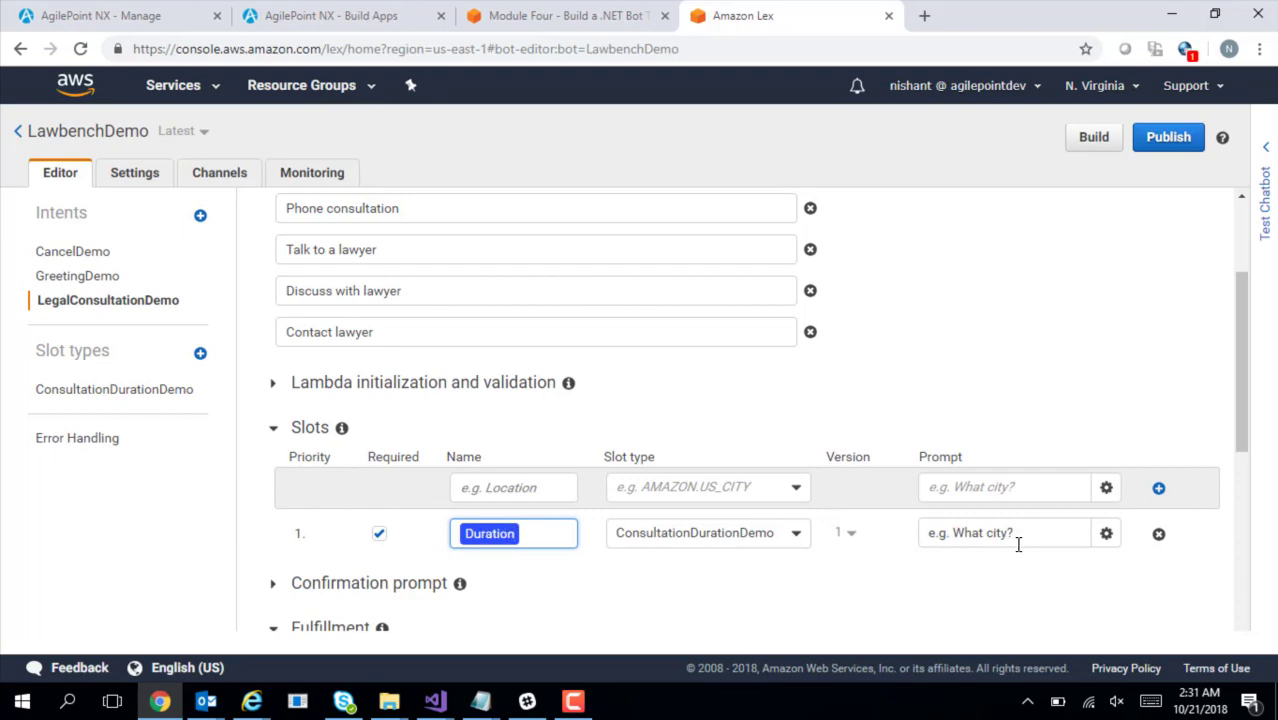
pyautogui.hotkey('alt', 'Tab')
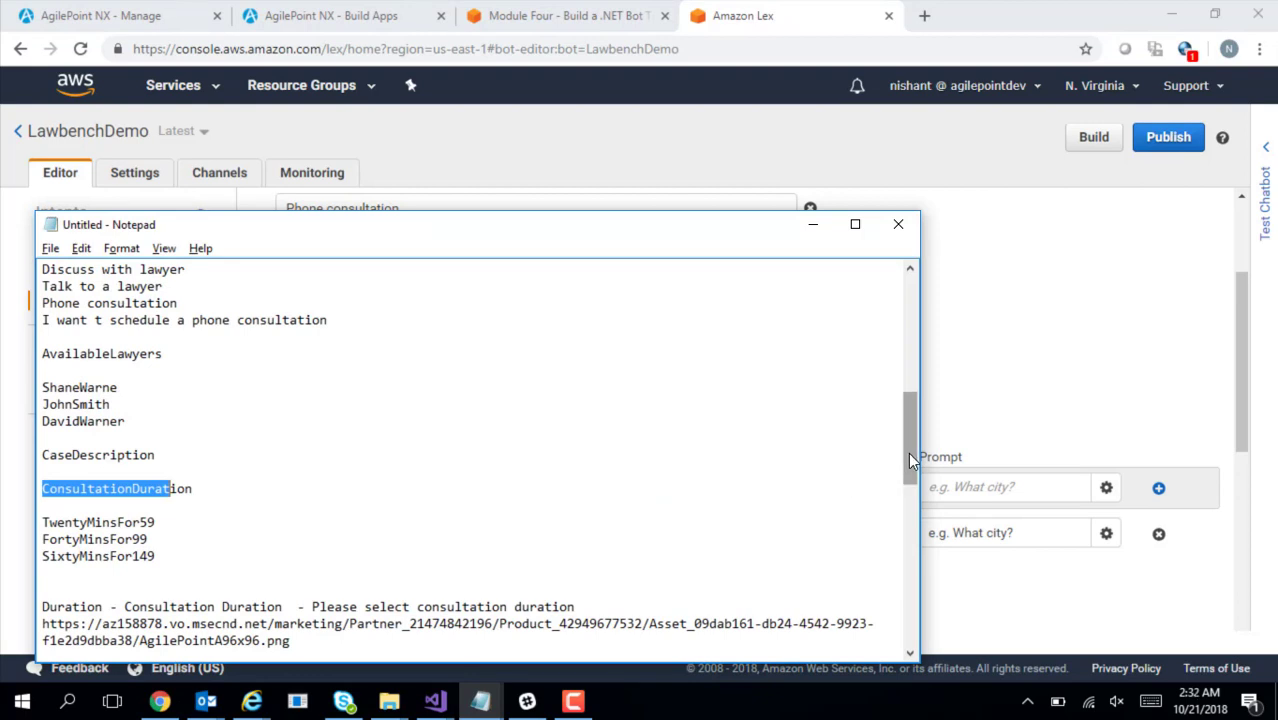
# Set the Duration prompt to 'Please select consultation duration' and open its prompt settings
pyautogui.moveTo(908, 452); pyautogui.dragTo(836, 516)
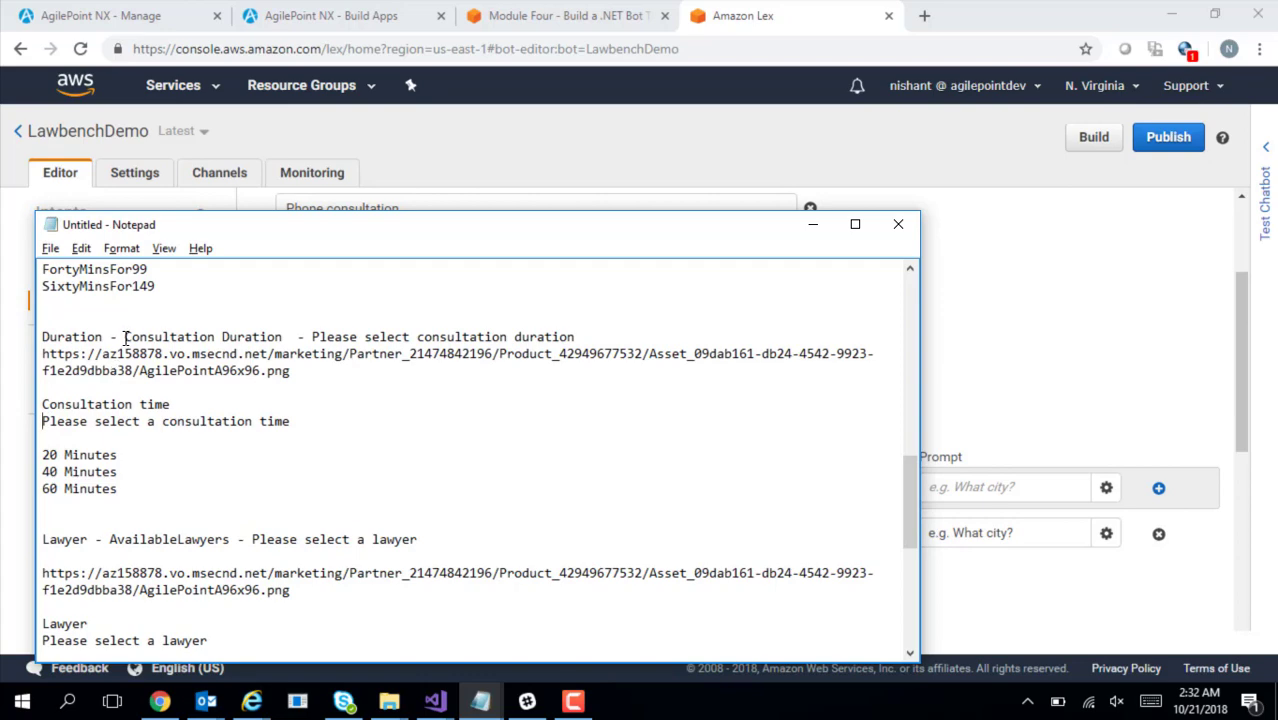
pyautogui.moveTo(313, 337); pyautogui.dragTo(582, 332)
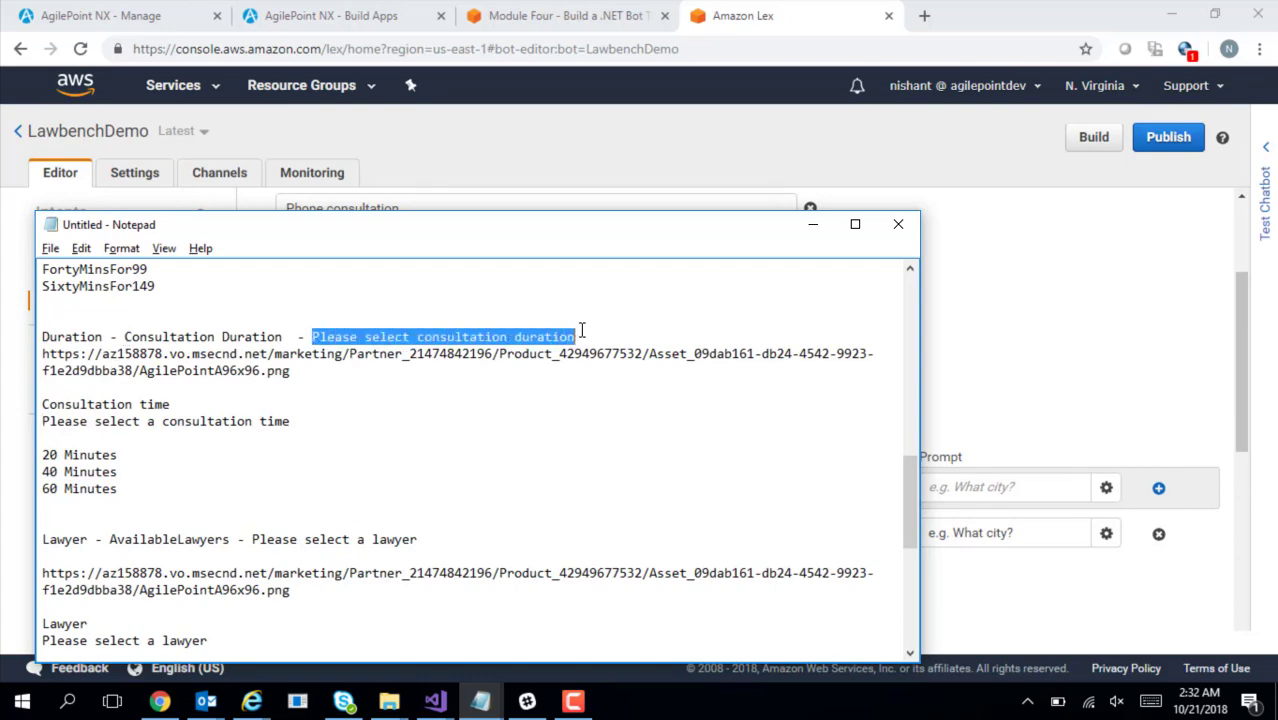
pyautogui.hotkey('alt', 'Tab')
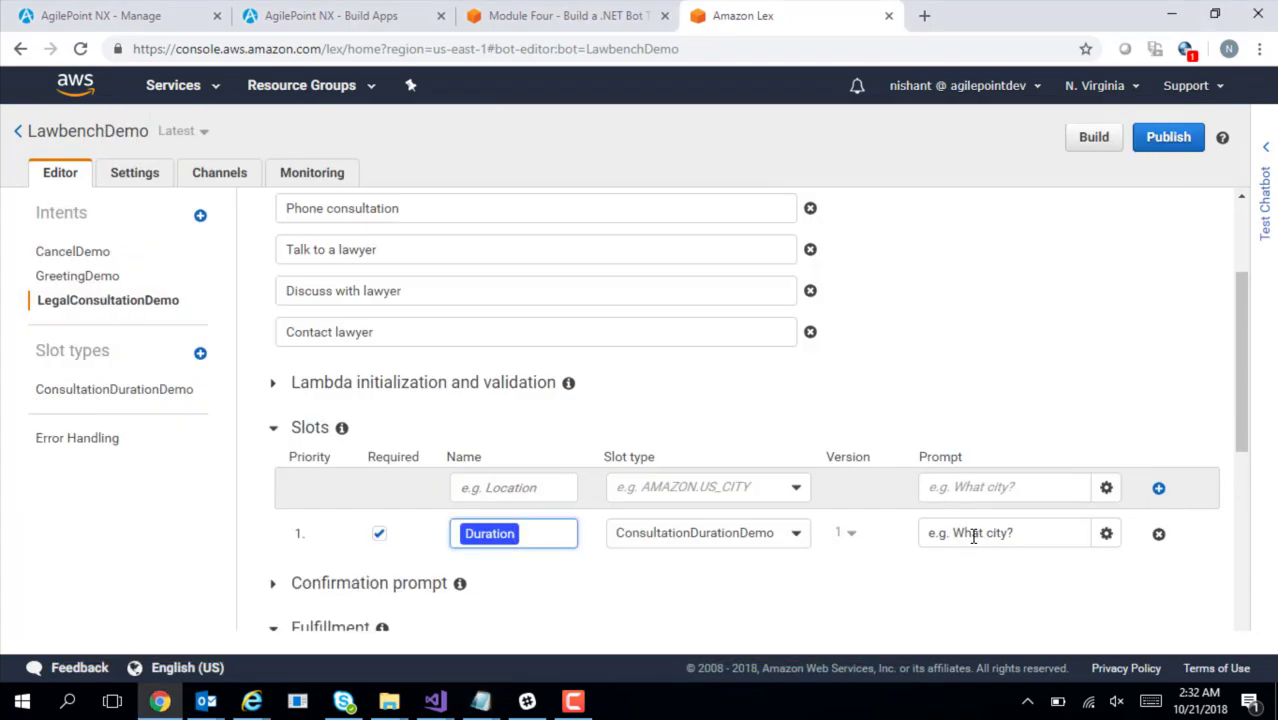
pyautogui.click(1033, 532)
pyautogui.hotkey('ctrl', 'v')
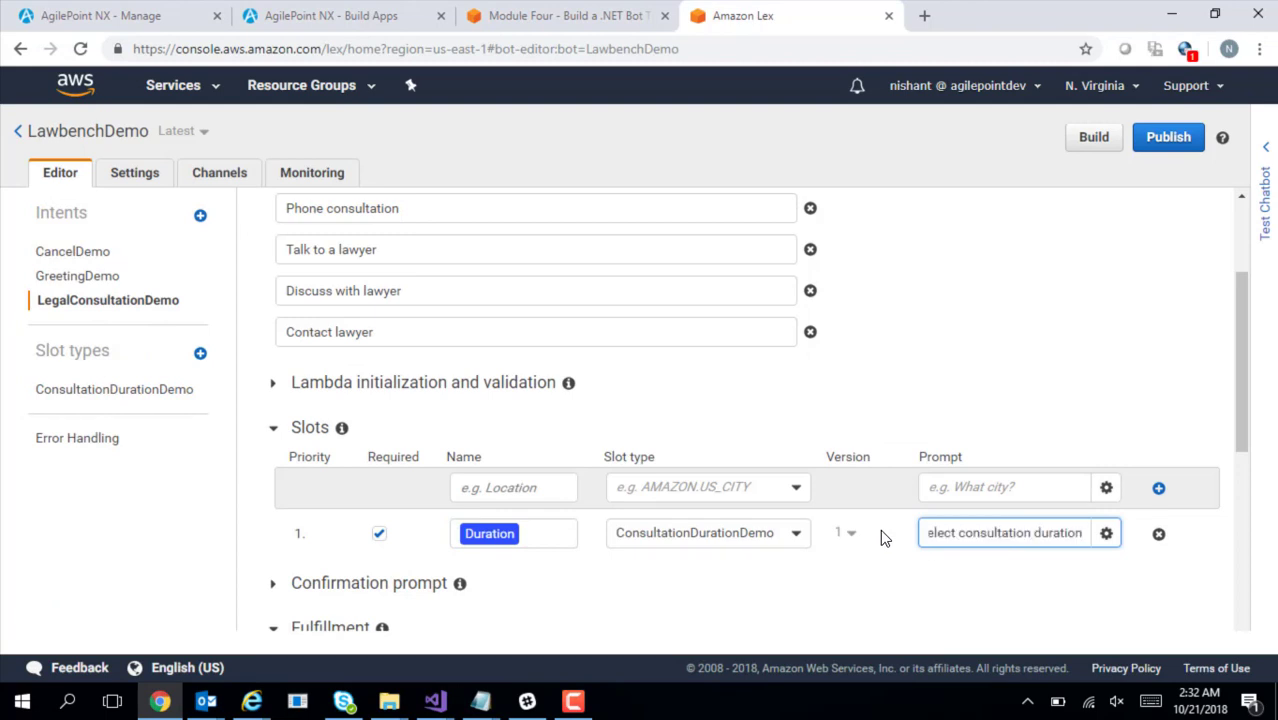
pyautogui.click(1067, 606)
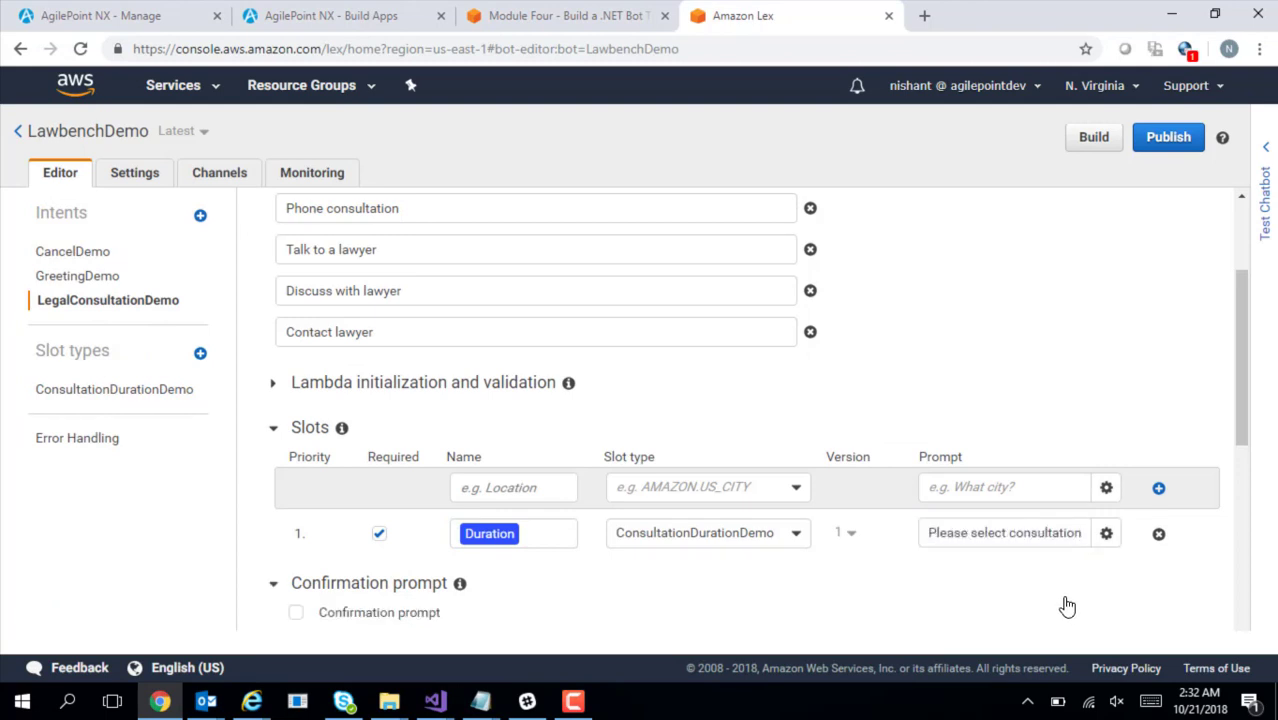
pyautogui.click(1105, 536)
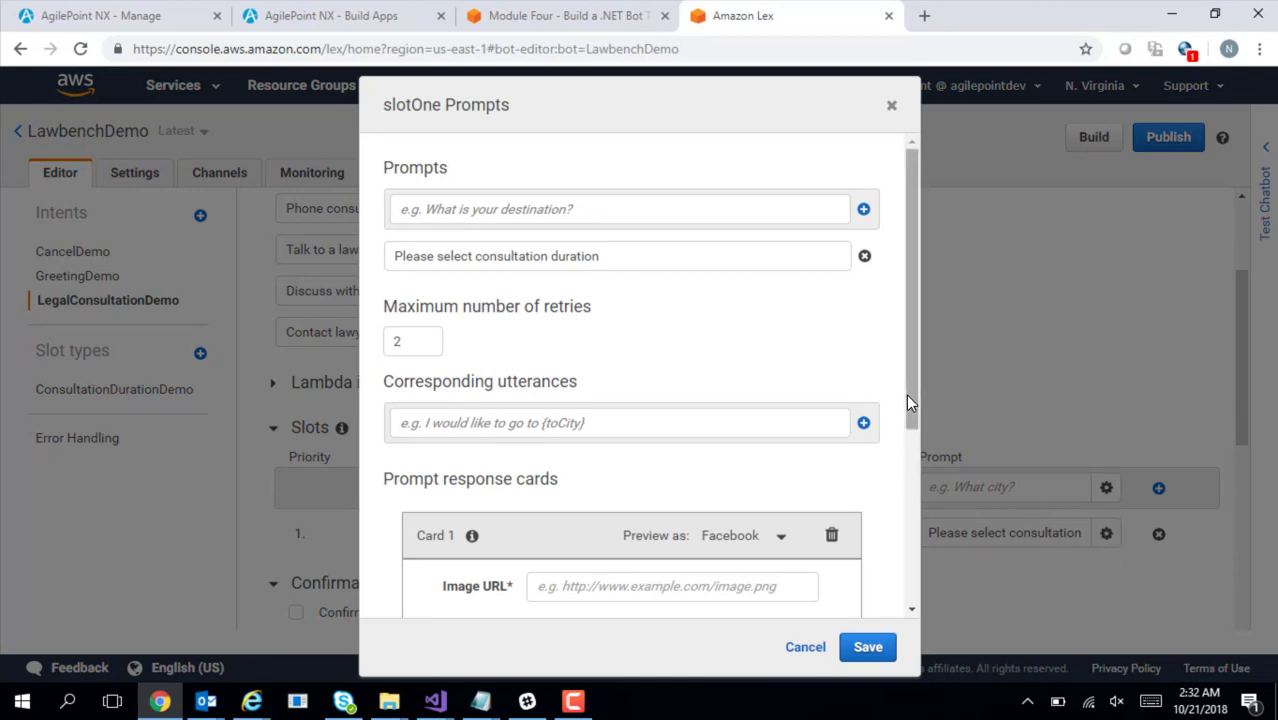
# Paste the AgilePoint logo URL from the notes into Card 1's Image URL field
pyautogui.moveTo(911, 395); pyautogui.dragTo(912, 396)
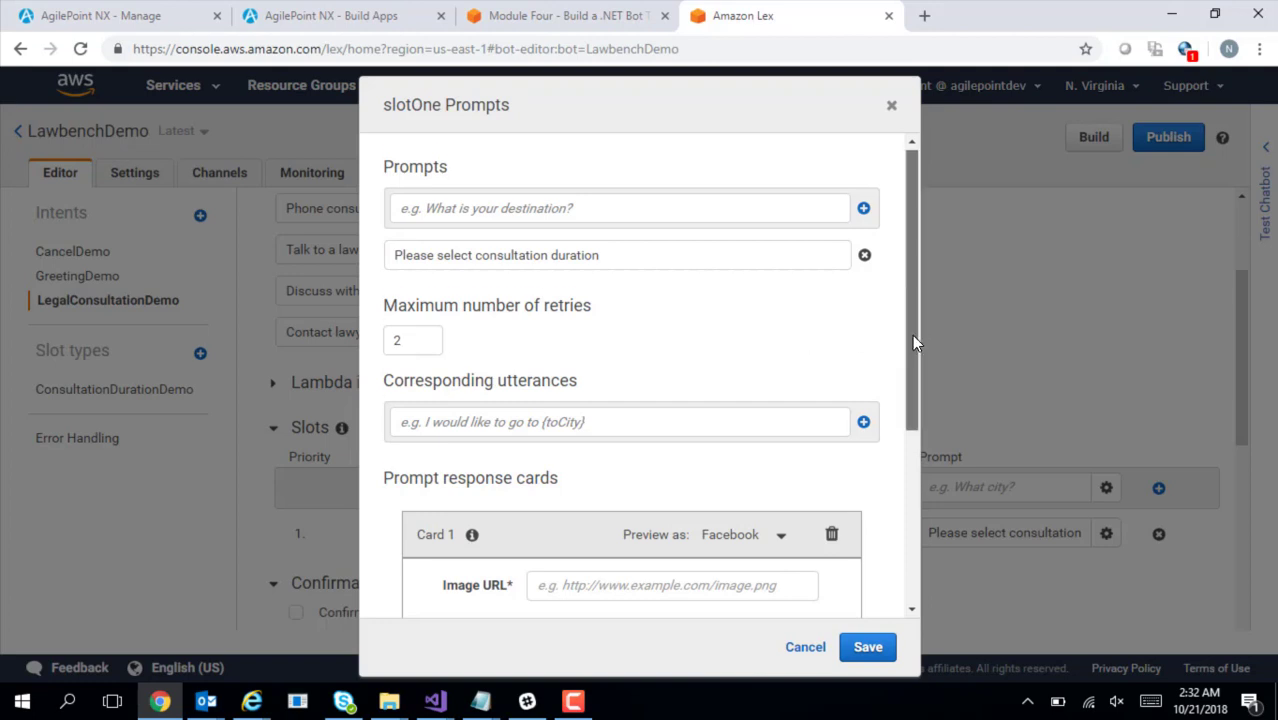
pyautogui.moveTo(912, 334); pyautogui.dragTo(954, 507)
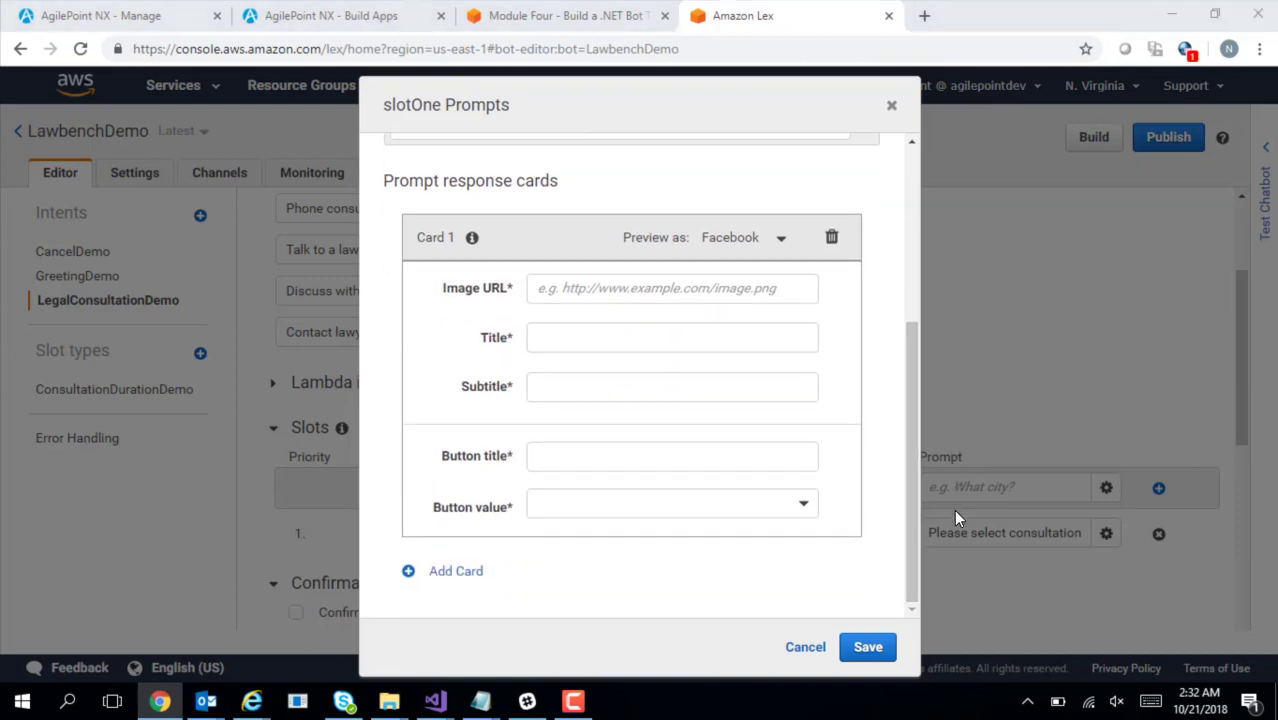
pyautogui.hotkey('alt', 'Tab')
pyautogui.moveTo(44, 356); pyautogui.dragTo(296, 373)
pyautogui.hotkey('ctrl', 'c')
pyautogui.hotkey('alt', 'Tab')
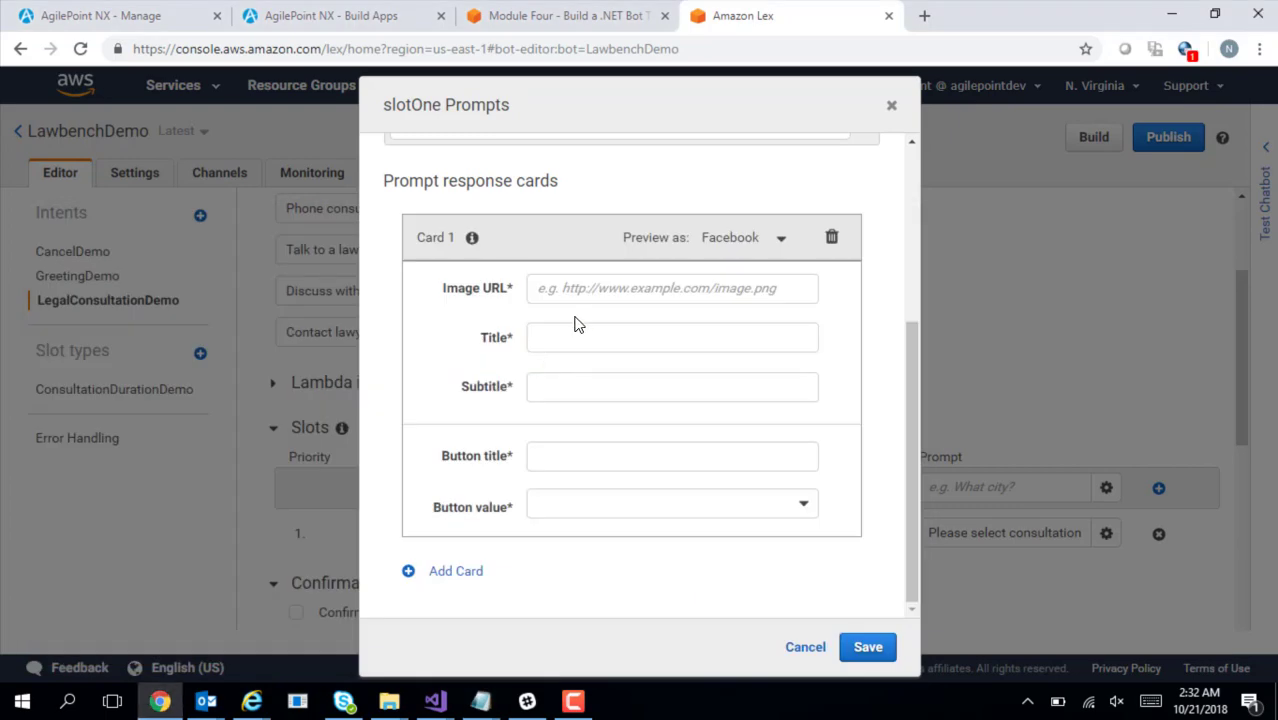
pyautogui.click(566, 291)
pyautogui.hotkey('ctrl', 'v')
pyautogui.press('Tab')
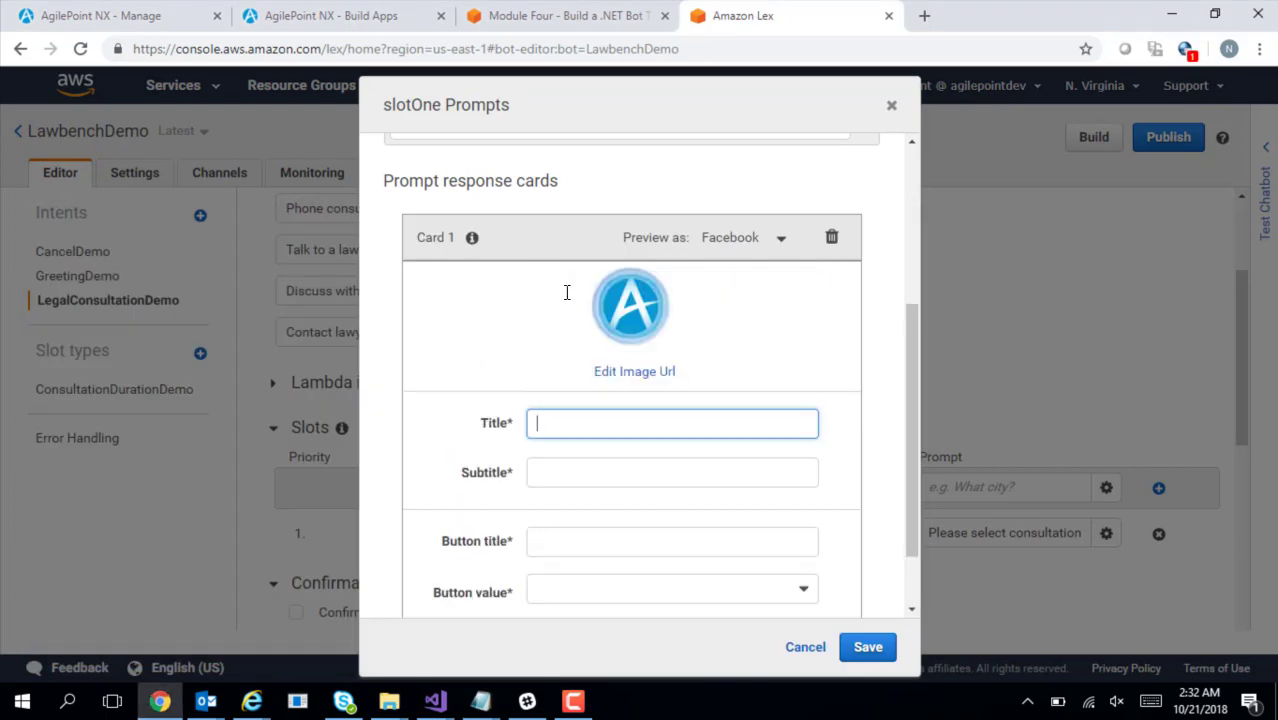
# Give the card the title 'Consultation time' and the subtitle copied from the notes
pyautogui.hotkey('alt', 'Tab')
pyautogui.moveTo(44, 406); pyautogui.dragTo(172, 406)
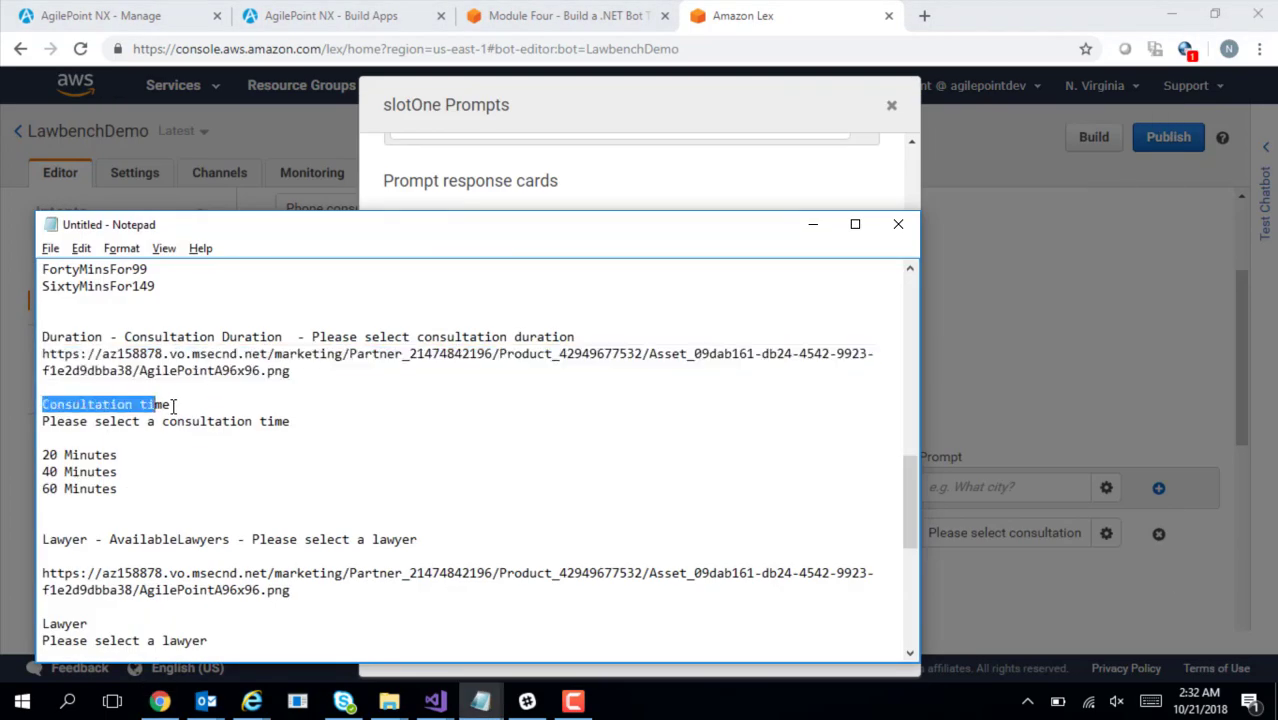
pyautogui.hotkey('ctrl', 'c')
pyautogui.hotkey('alt', 'Tab')
pyautogui.hotkey('ctrl', 'v')
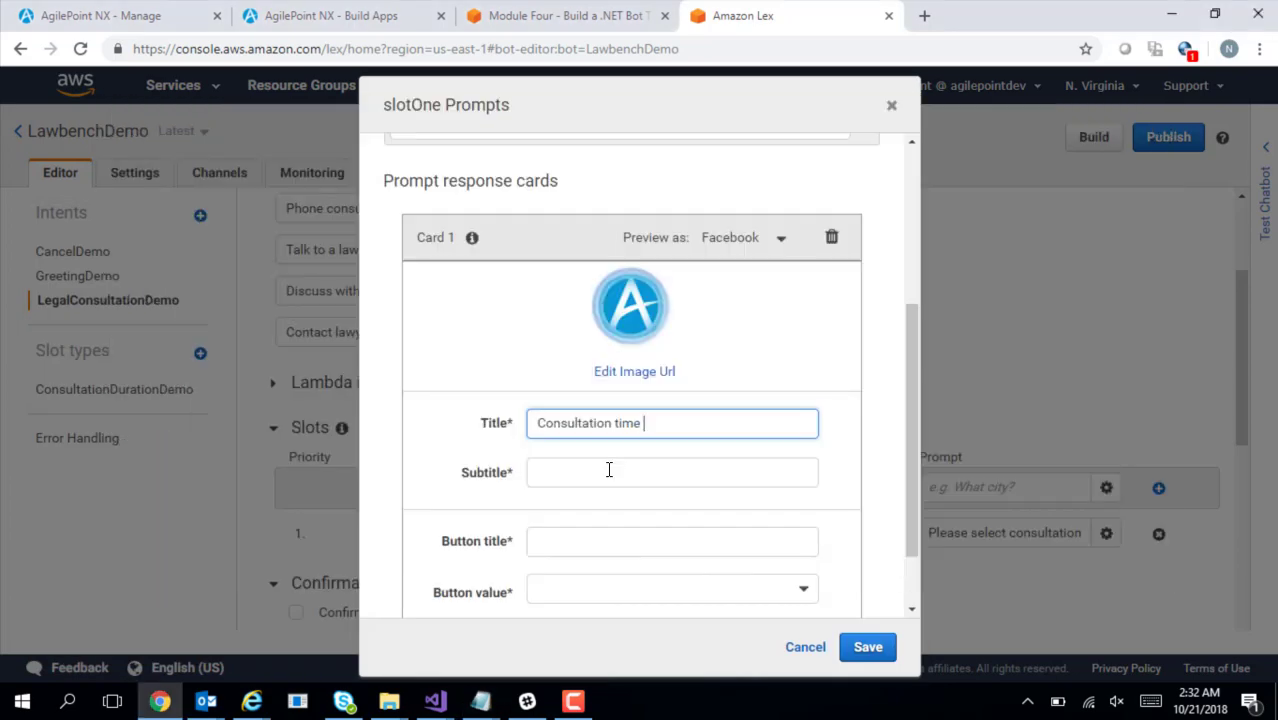
pyautogui.press('Tab')
pyautogui.hotkey('alt', 'Tab')
pyautogui.moveTo(44, 428); pyautogui.dragTo(287, 422)
pyautogui.hotkey('ctrl', 'c')
pyautogui.hotkey('alt', 'Tab')
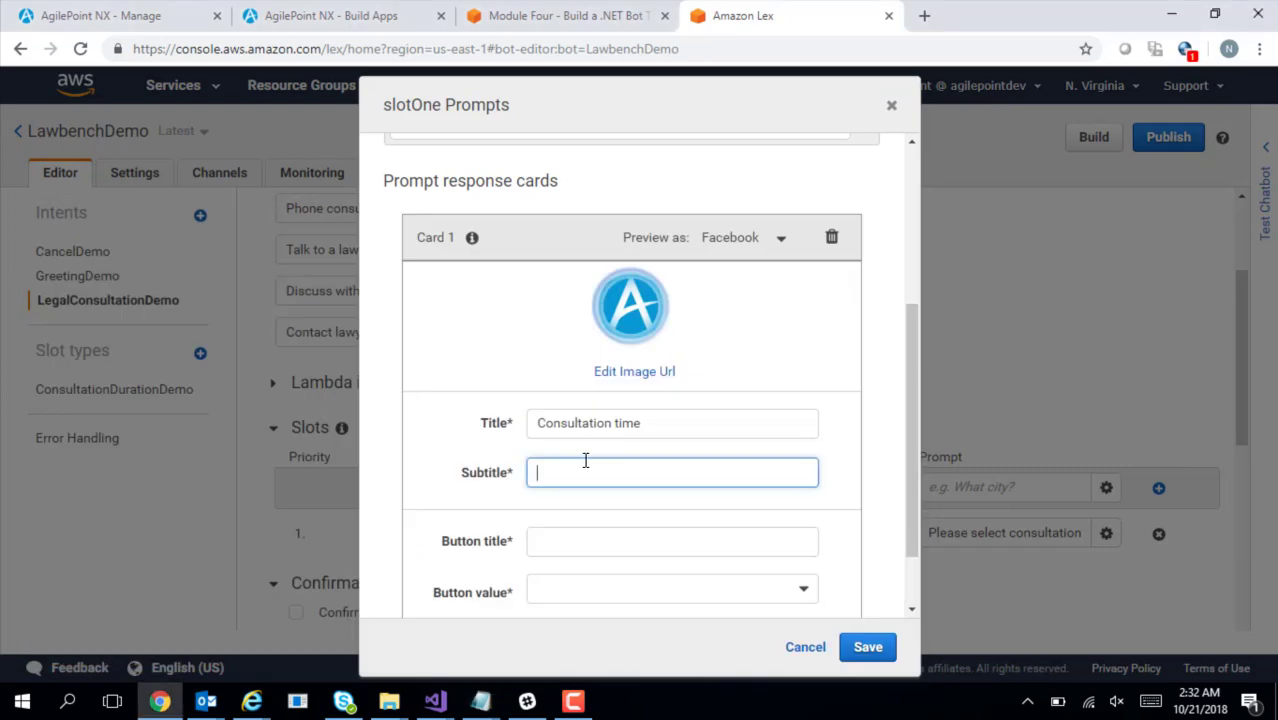
pyautogui.hotkey('ctrl', 'v')
# Add a first button '20 Minutes' with the value TwentyMinsFor59
pyautogui.hotkey('alt', 'Tab')
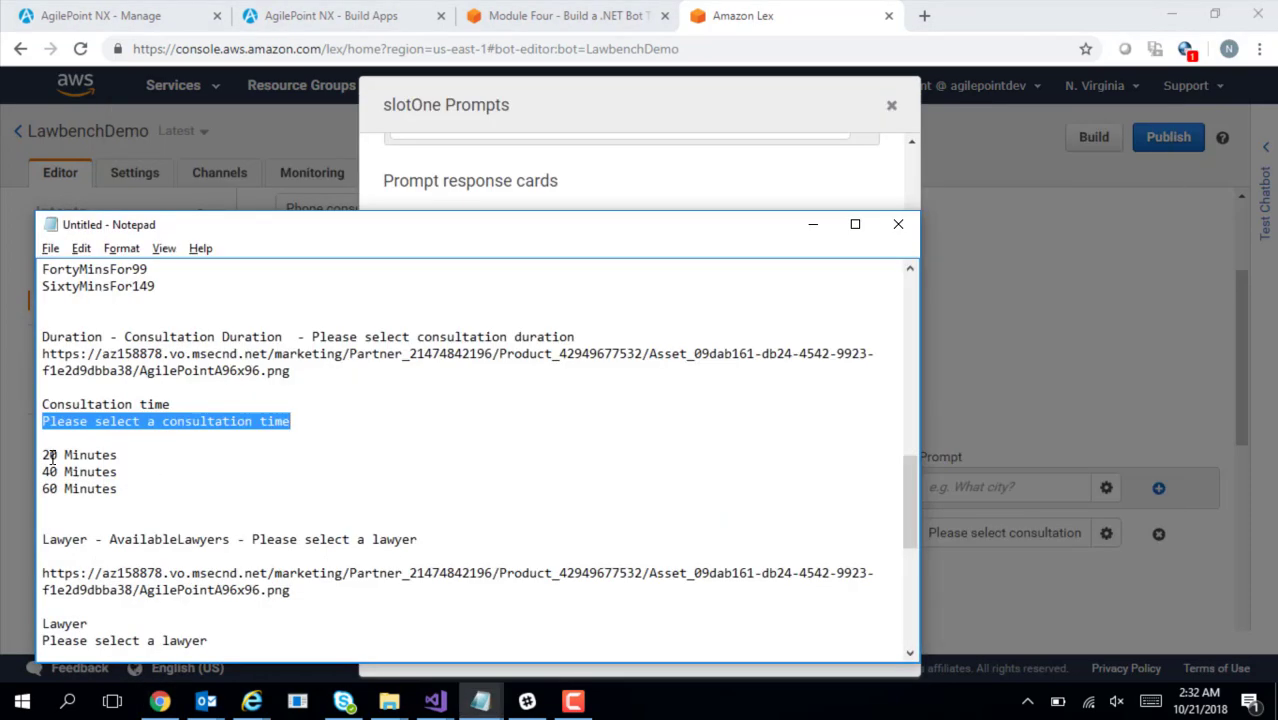
pyautogui.moveTo(43, 455); pyautogui.dragTo(113, 455)
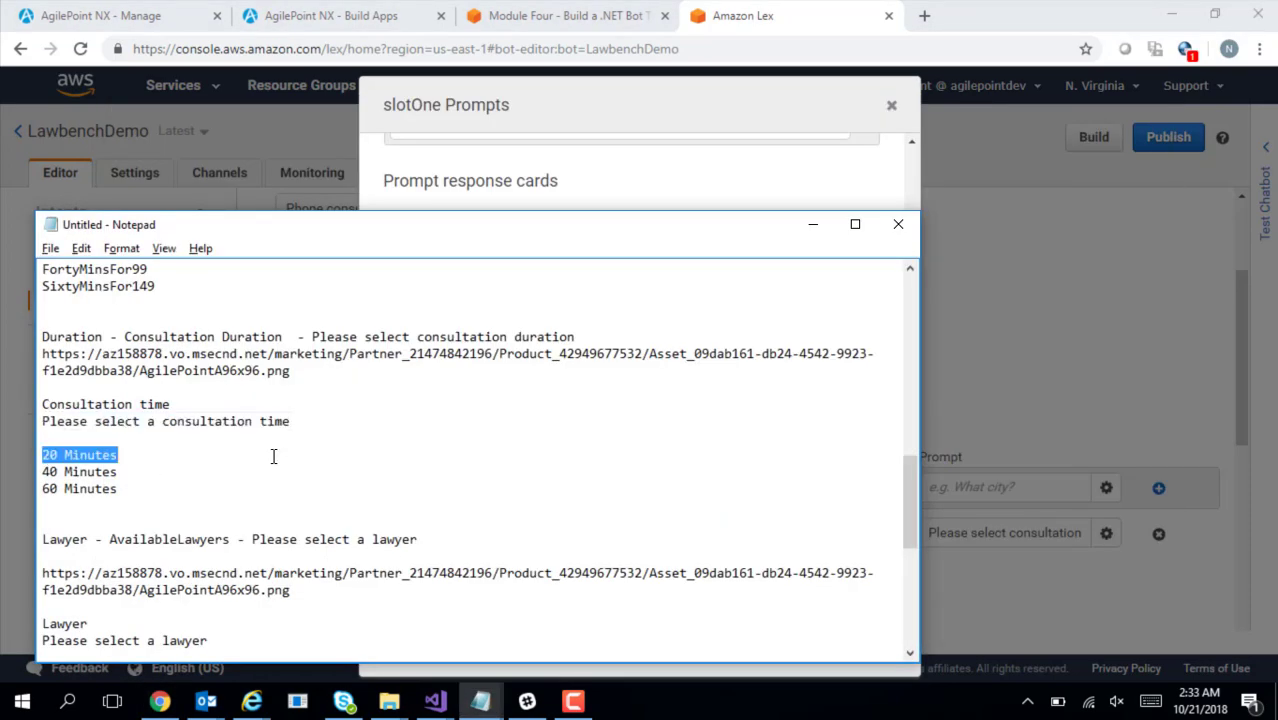
pyautogui.hotkey('alt', 'Tab')
pyautogui.click(617, 545)
pyautogui.hotkey('ctrl', 'v')
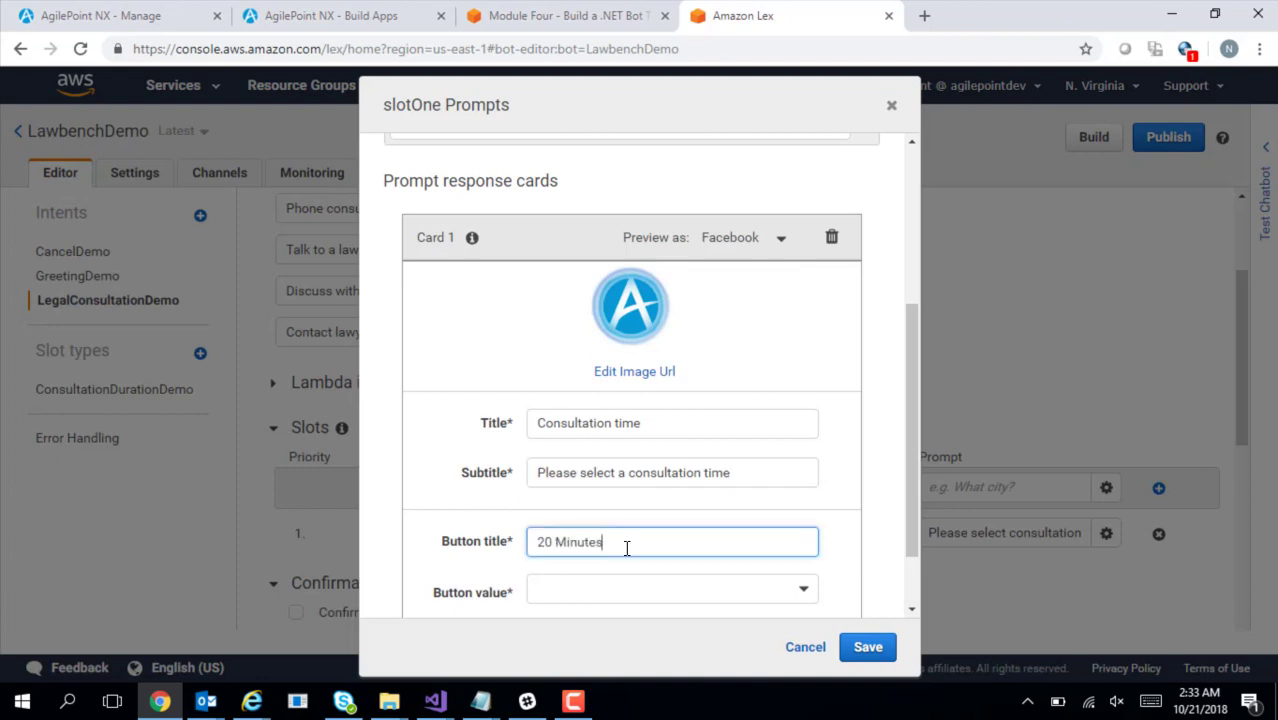
pyautogui.click(724, 596)
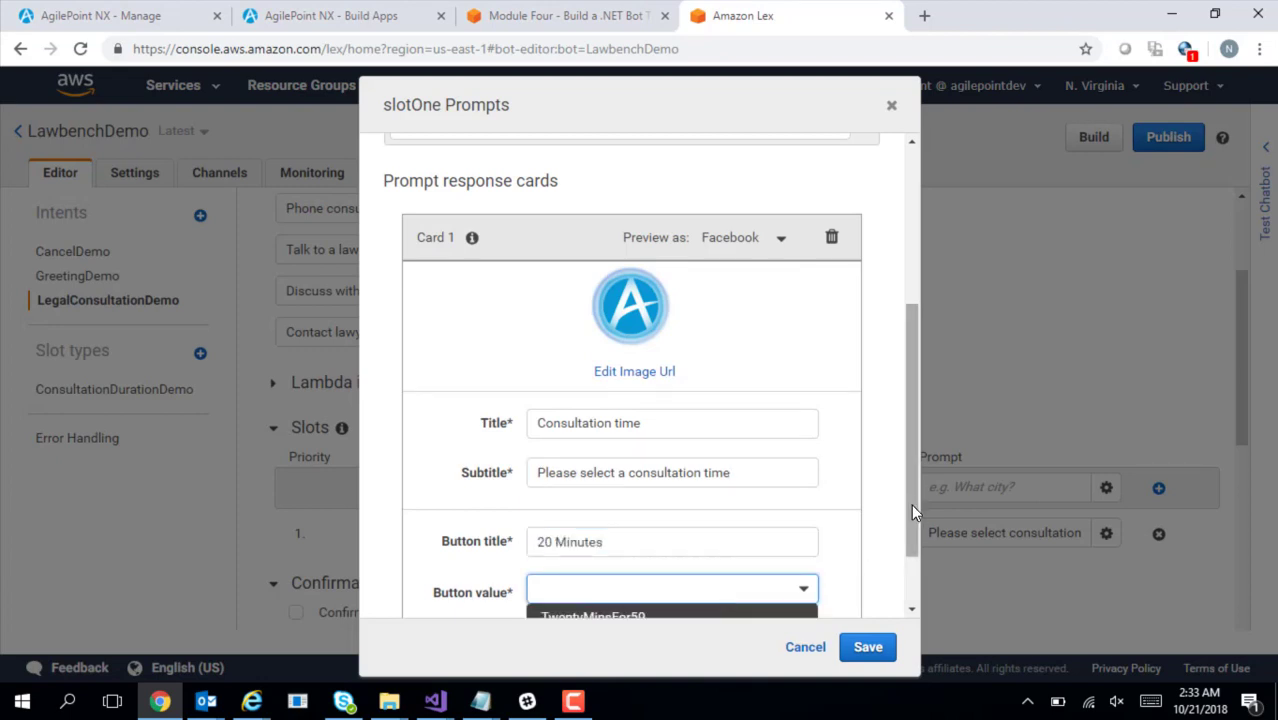
pyautogui.moveTo(911, 504); pyautogui.dragTo(919, 572)
pyautogui.click(757, 500)
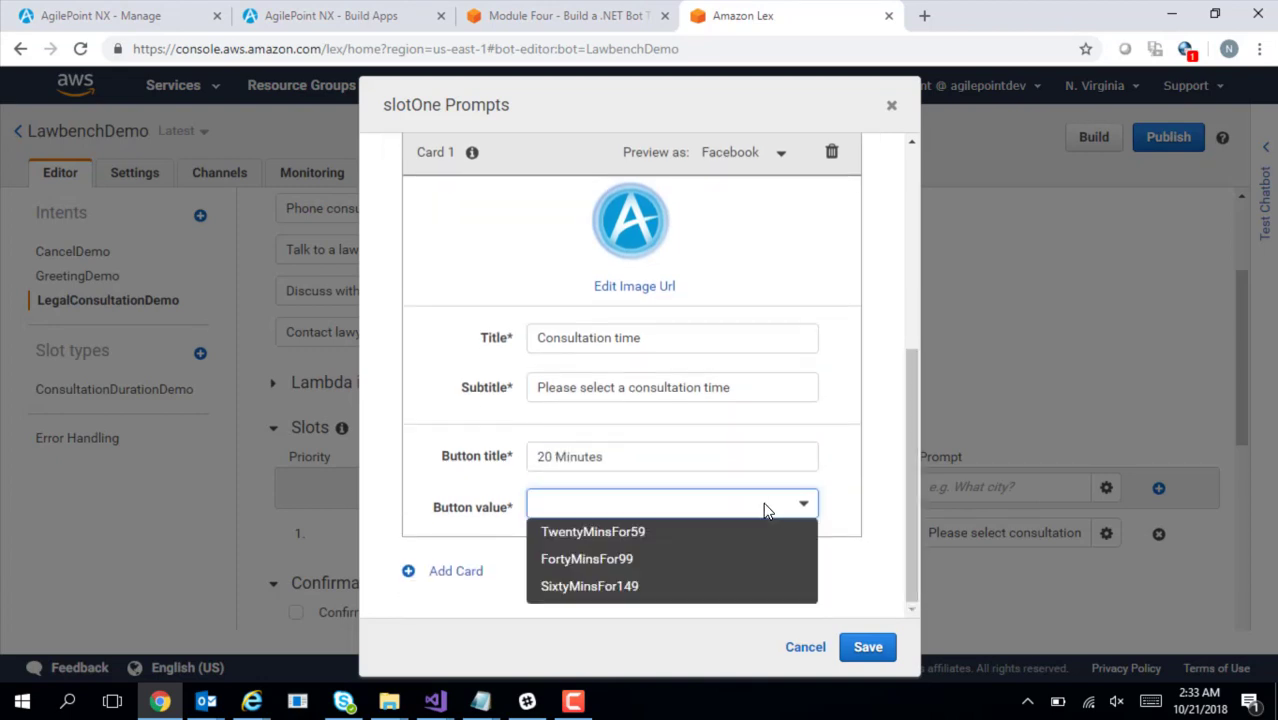
pyautogui.click(694, 530)
pyautogui.moveTo(915, 513); pyautogui.dragTo(929, 592)
# Add a second button '40 Minutes' with the value FortyMinsFor99
pyautogui.hotkey('alt', 'Tab')
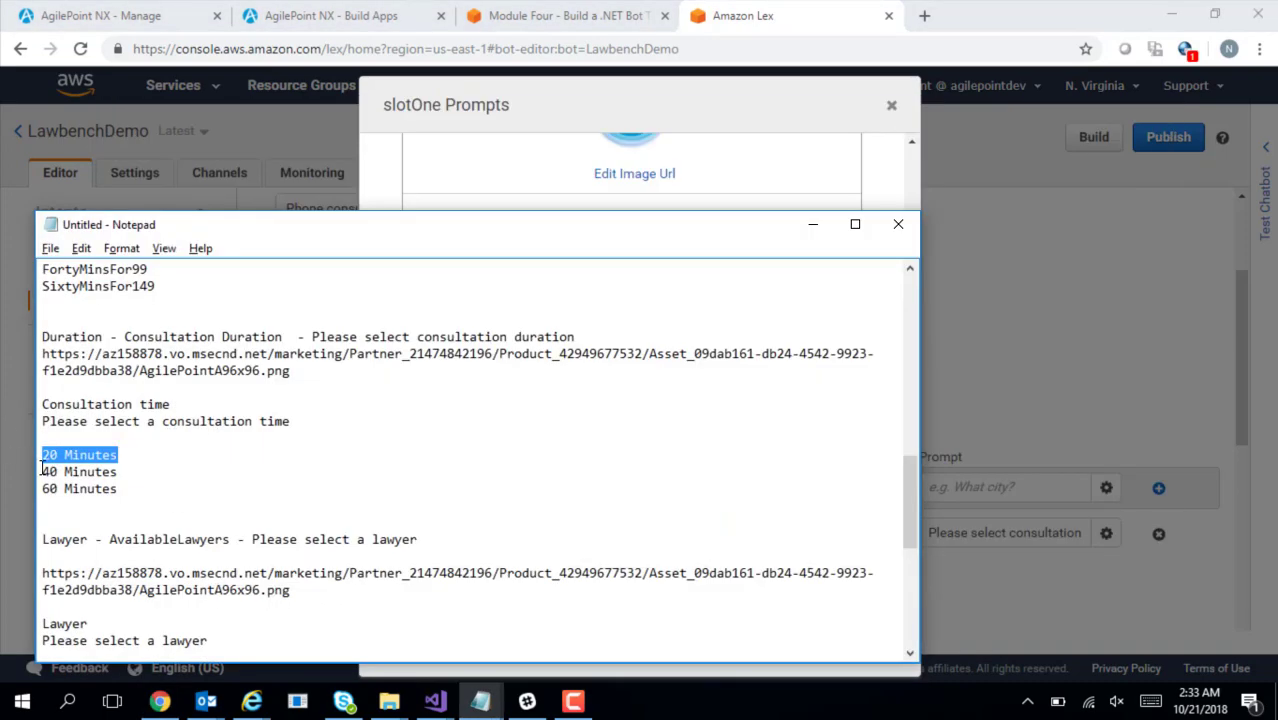
pyautogui.moveTo(42, 471); pyautogui.dragTo(121, 472)
pyautogui.hotkey('ctrl', 'c')
pyautogui.hotkey('alt', 'Tab')
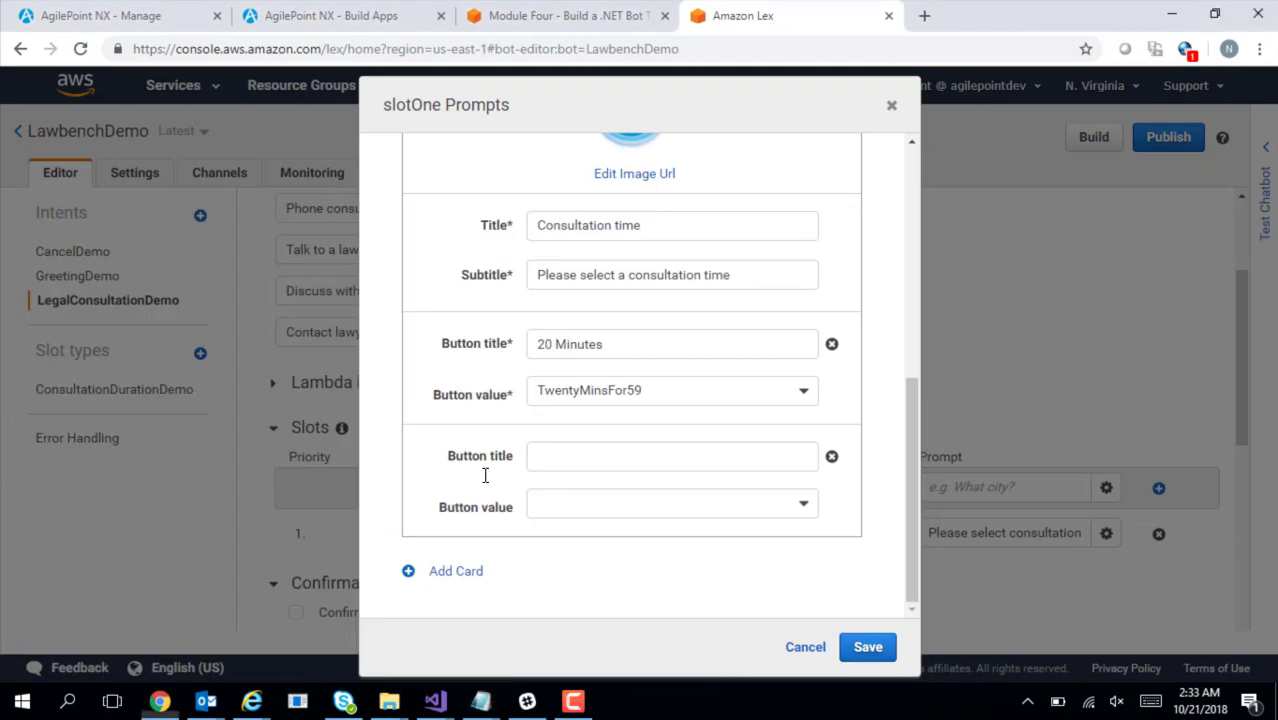
pyautogui.click(602, 459)
pyautogui.hotkey('ctrl', 'v')
pyautogui.click(617, 508)
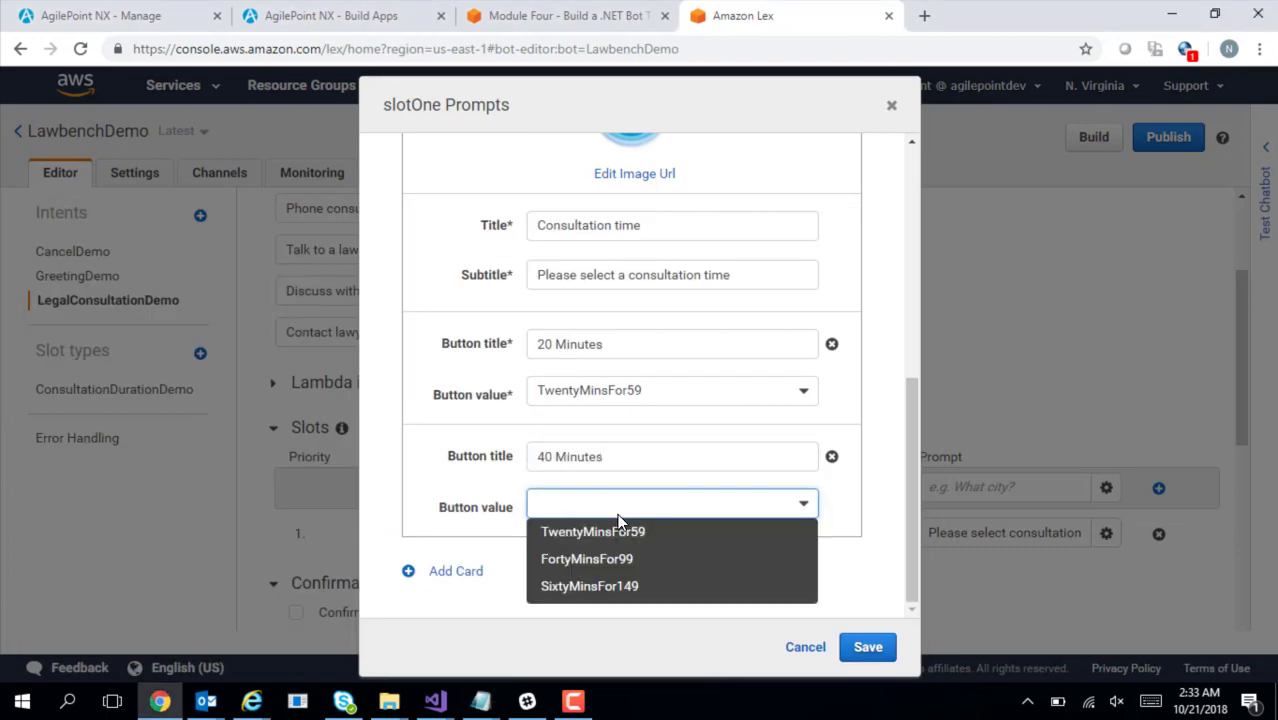
pyautogui.click(610, 559)
# Add a third button '60 Minutes' valued SixtyMinsFor149, delete the empty row, and save
pyautogui.hotkey('alt', 'Tab')
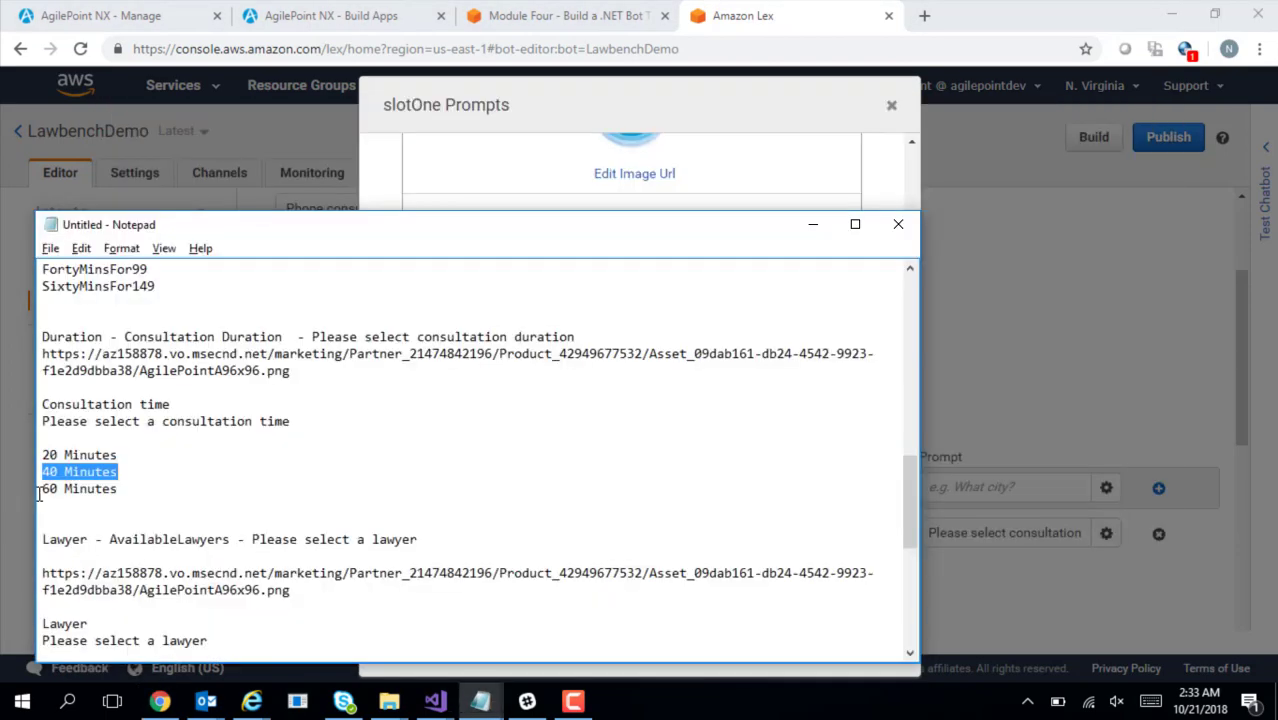
pyautogui.moveTo(41, 490); pyautogui.dragTo(120, 490)
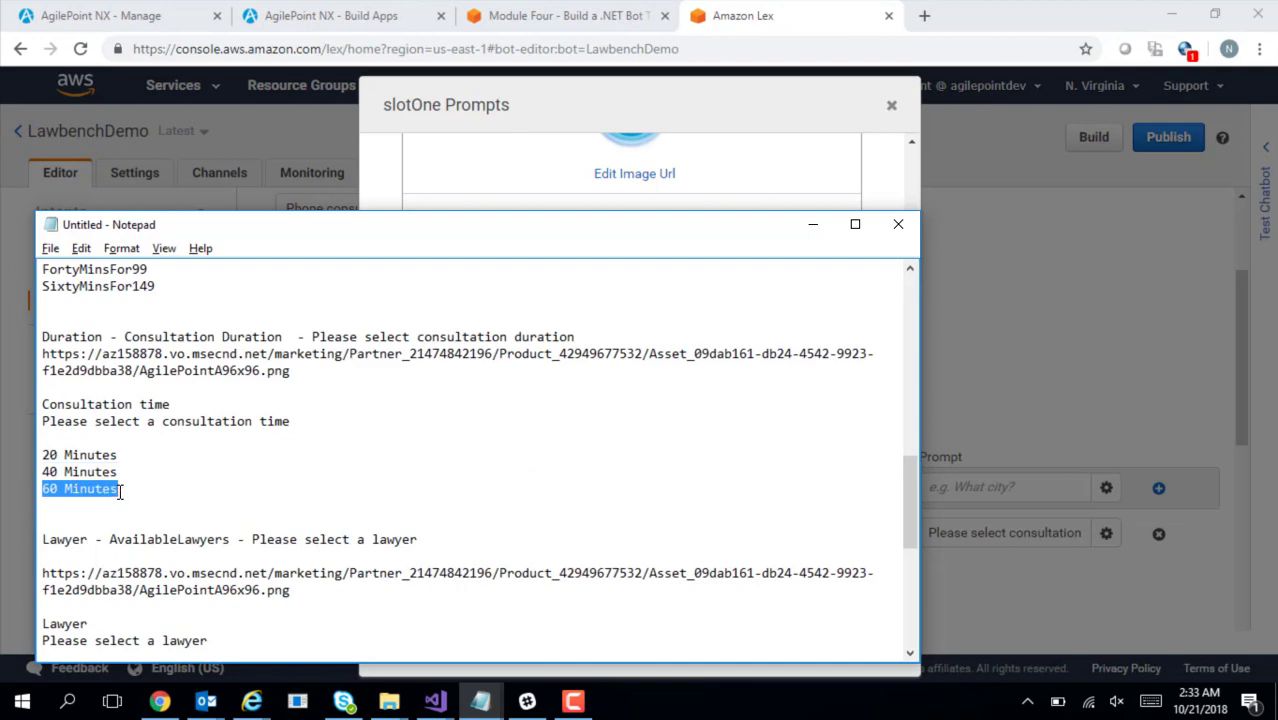
pyautogui.hotkey('ctrl', 'c')
pyautogui.hotkey('alt', 'Tab')
pyautogui.click(548, 576)
pyautogui.hotkey('ctrl', 'v')
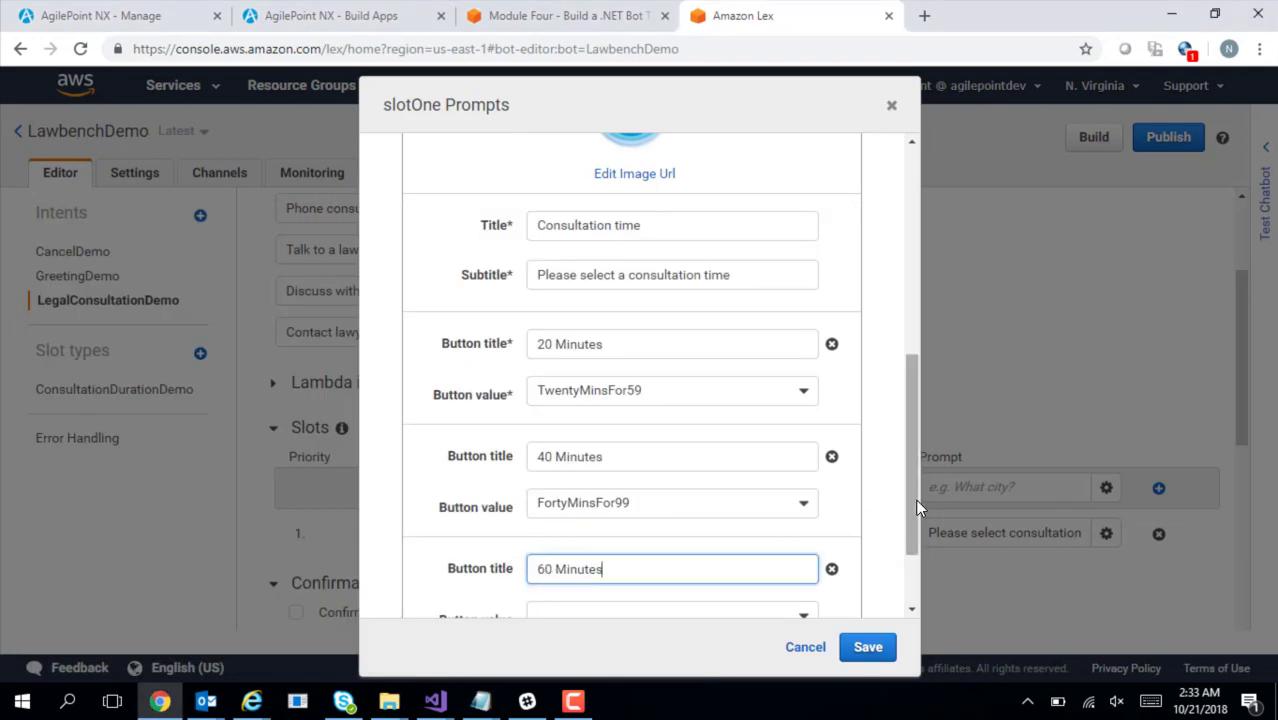
pyautogui.scroll(-2, 917, 530)
pyautogui.click(801, 508)
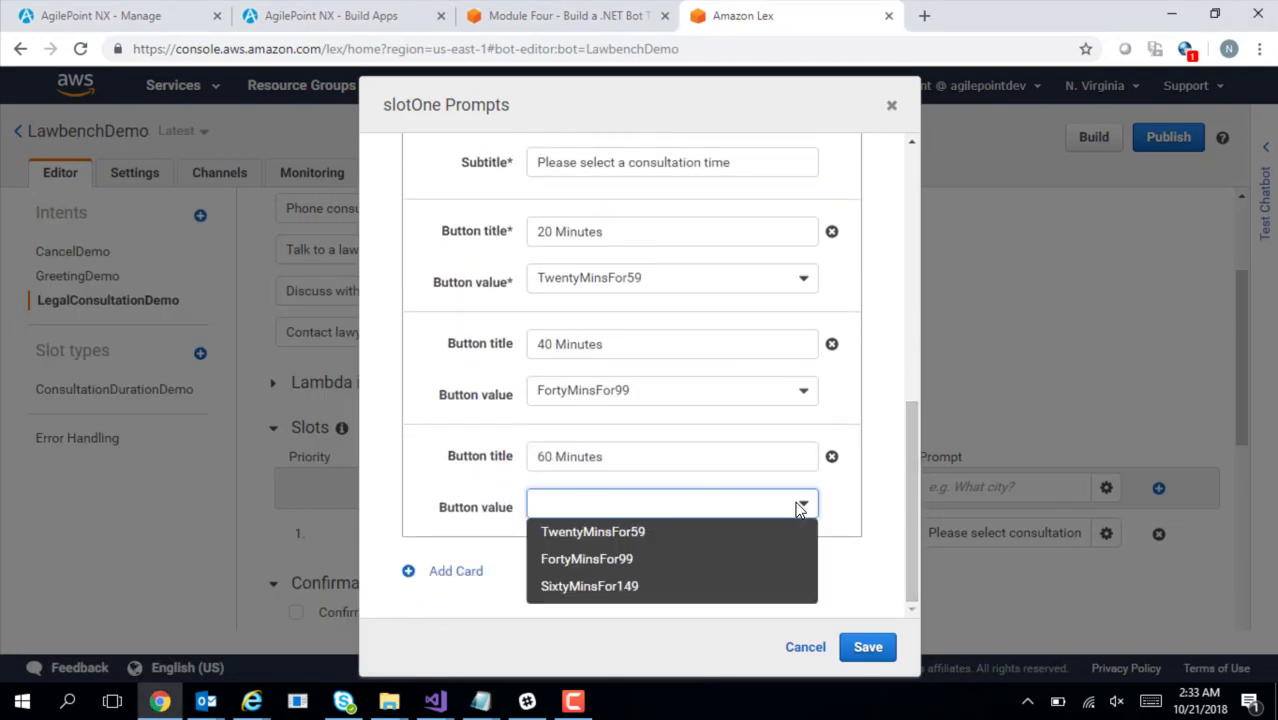
pyautogui.click(693, 586)
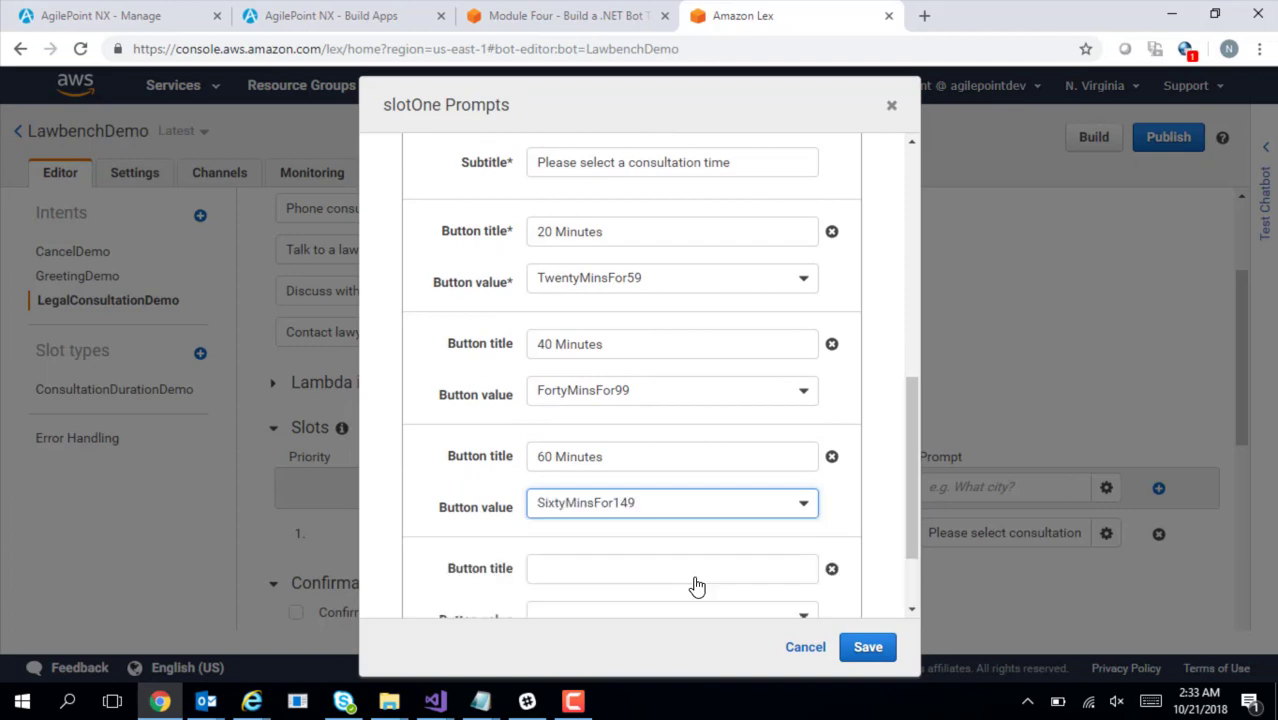
pyautogui.click(831, 570)
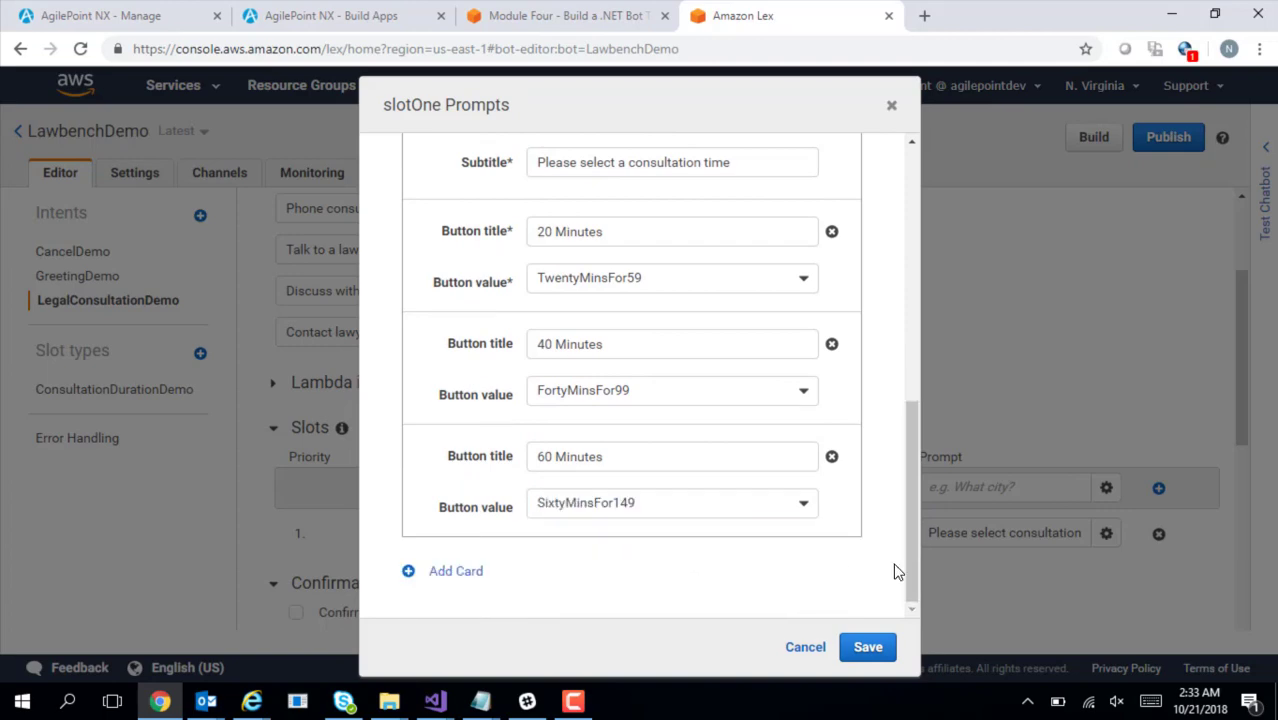
pyautogui.click(867, 647)
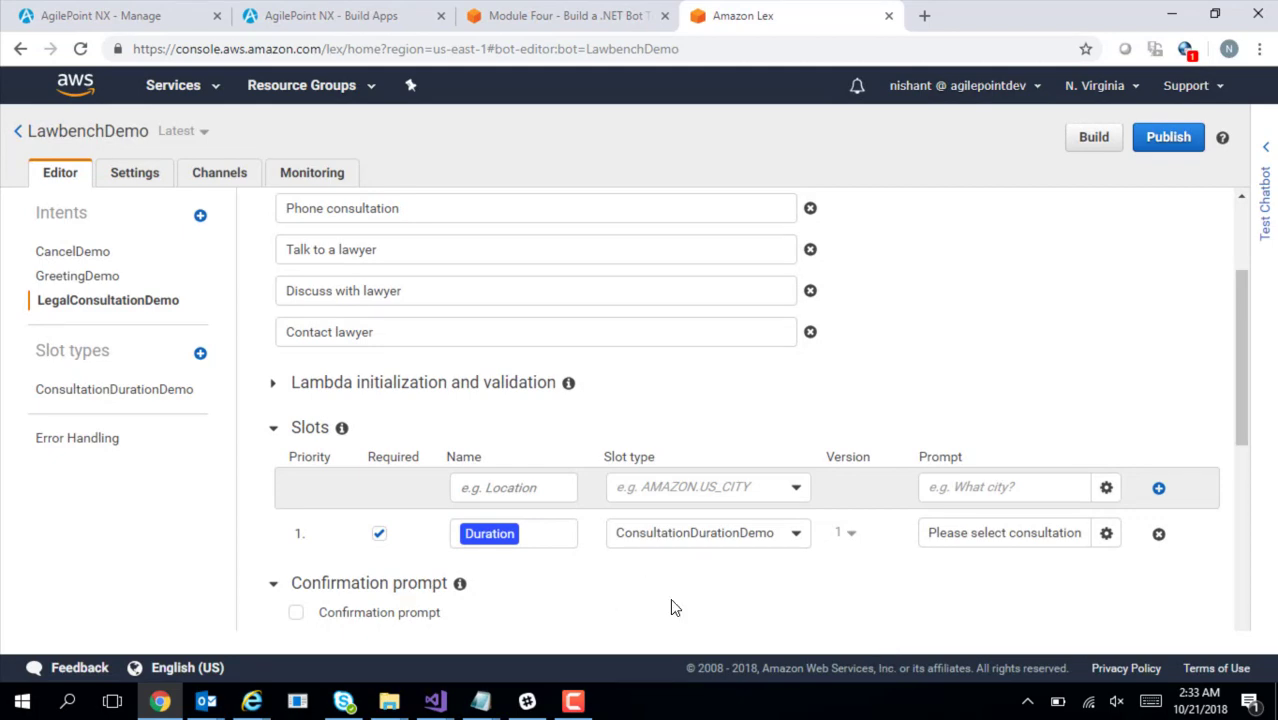
# Select the AvailableLawyers name in the notes, then begin adding a new slot type in Lex
pyautogui.hotkey('alt', 'Tab')
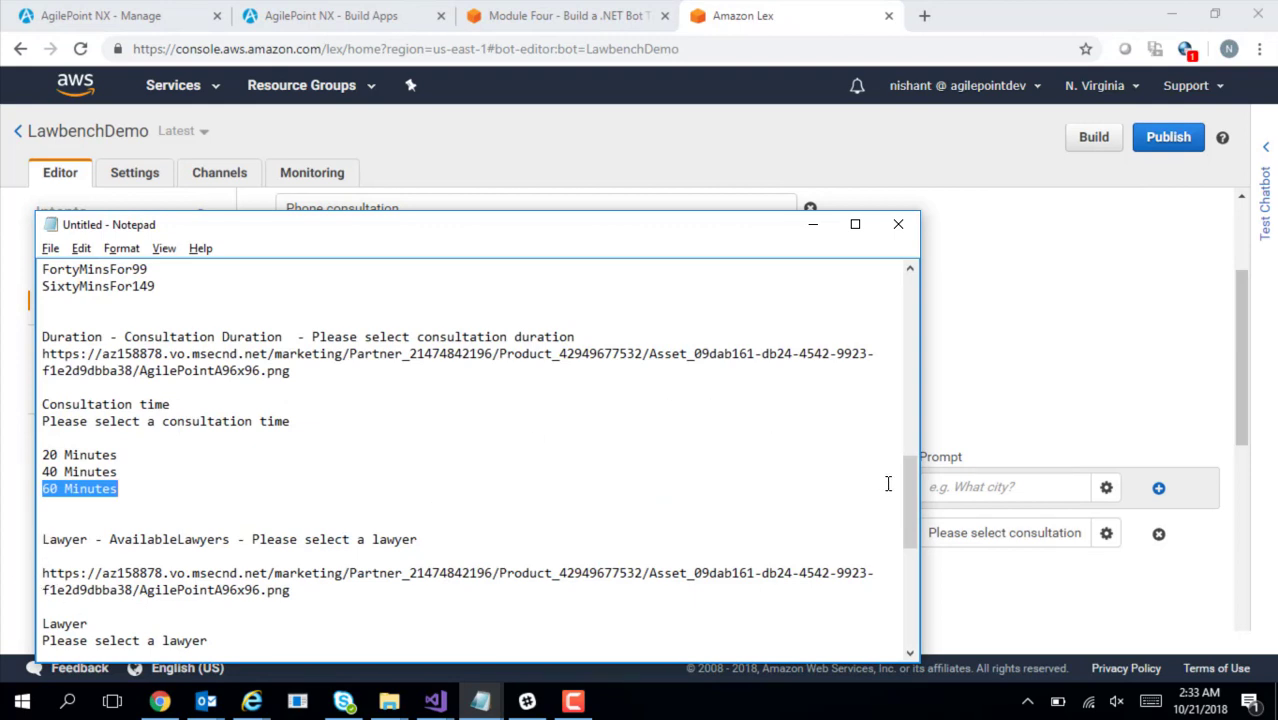
pyautogui.moveTo(909, 498); pyautogui.dragTo(893, 418)
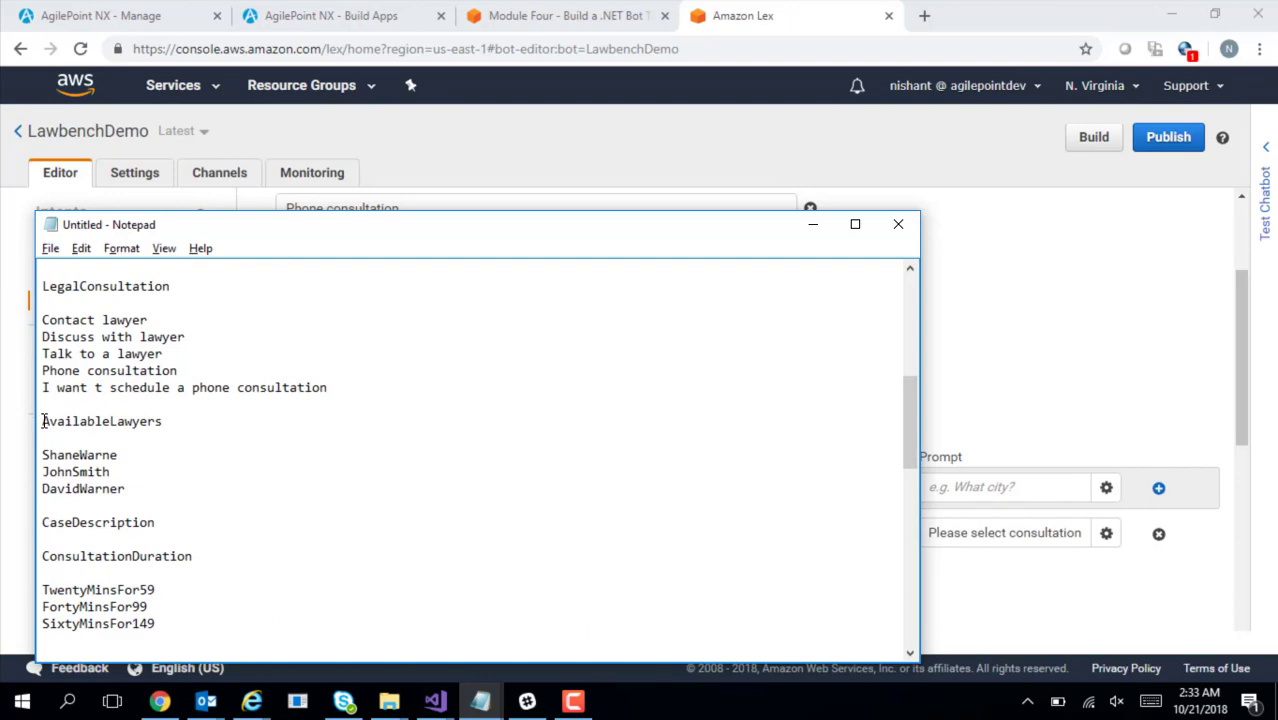
pyautogui.moveTo(43, 421); pyautogui.dragTo(176, 421)
pyautogui.hotkey('alt', 'Tab')
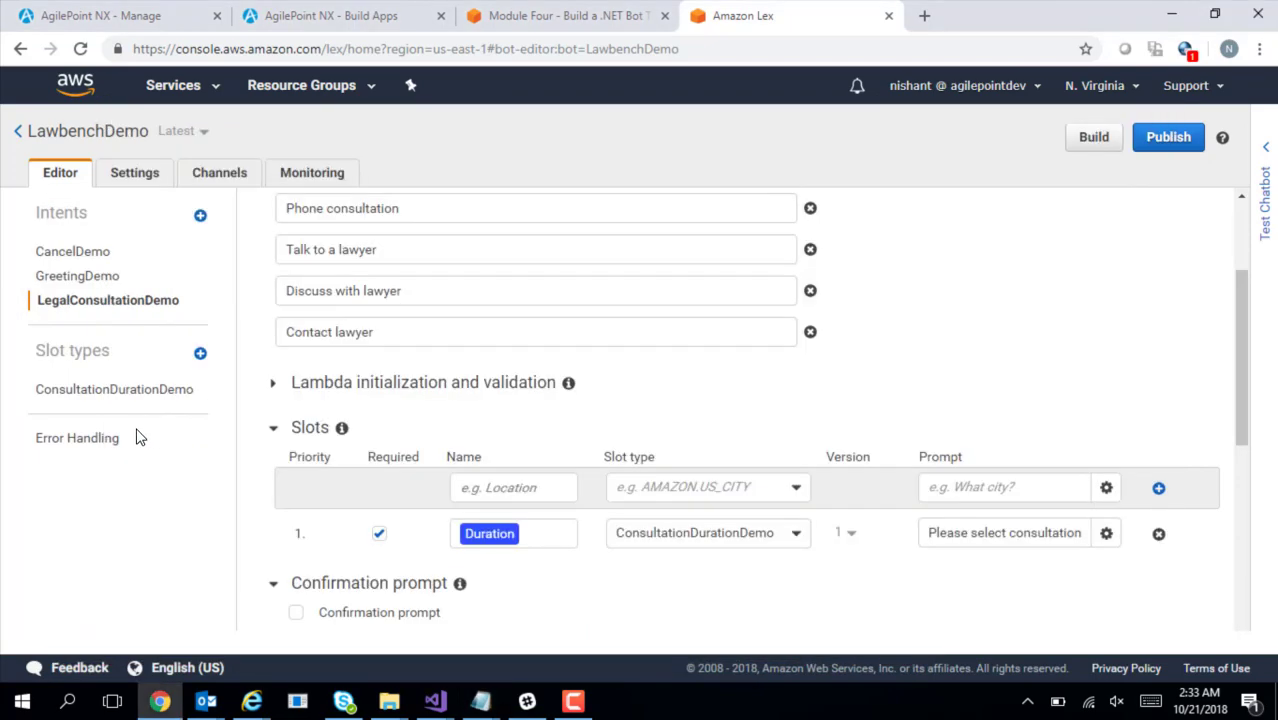
pyautogui.click(200, 356)
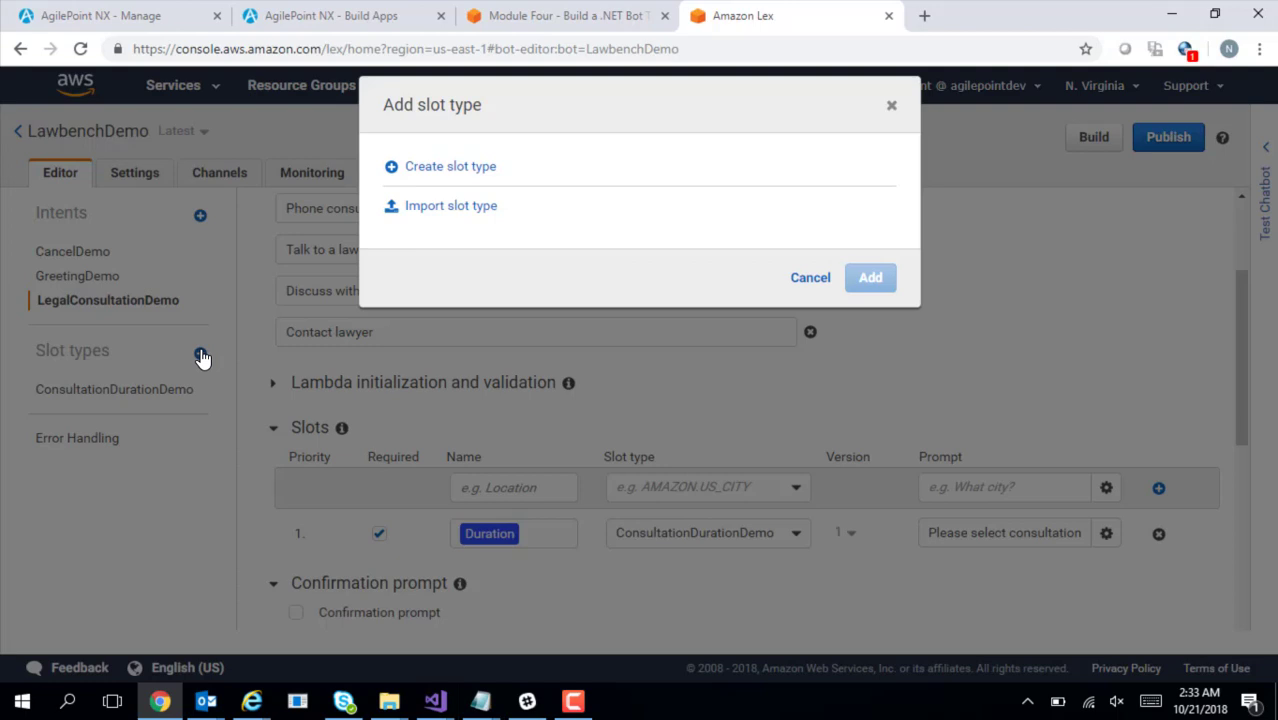
# Create a slot type named AvailableLawyersDemo, restricted to slot values and synonyms
pyautogui.click(457, 170)
pyautogui.click(470, 228)
pyautogui.write('AvailableLawyers')
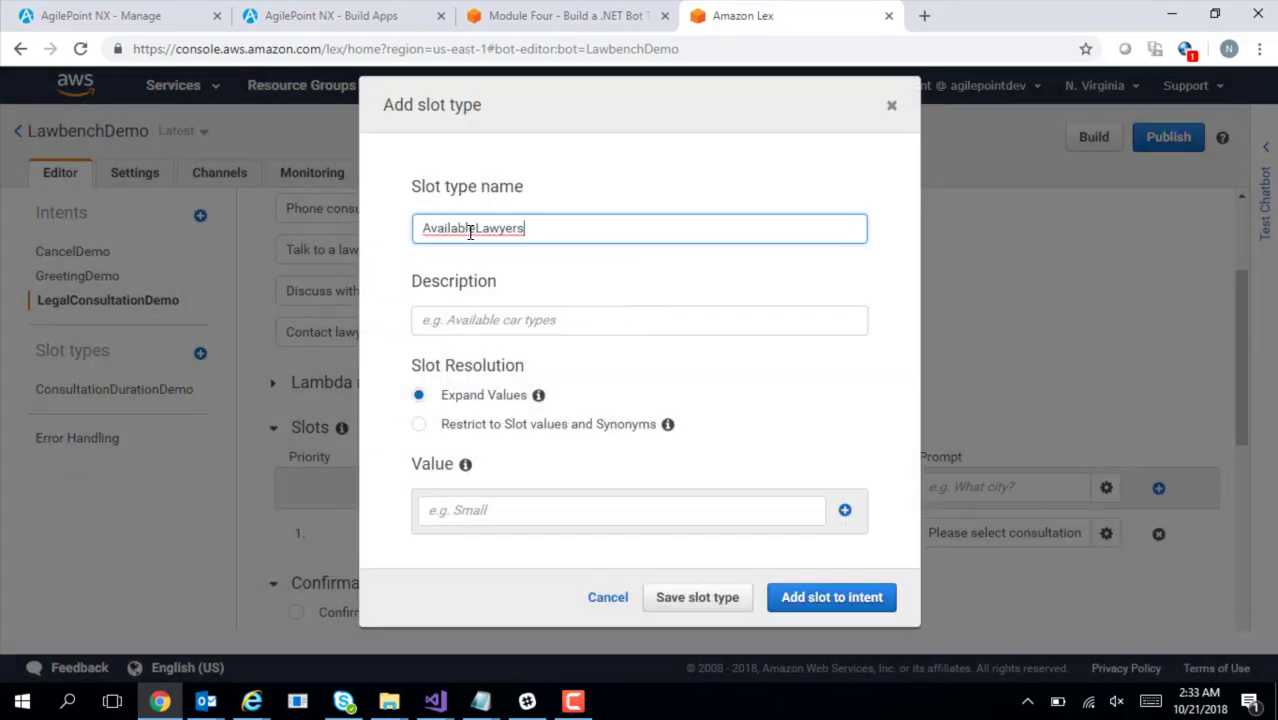
pyautogui.write('Demo')
pyautogui.click(420, 426)
# Add the first lawyer's name from the notes as a slot value with matching synonym
pyautogui.hotkey('alt', 'Tab')
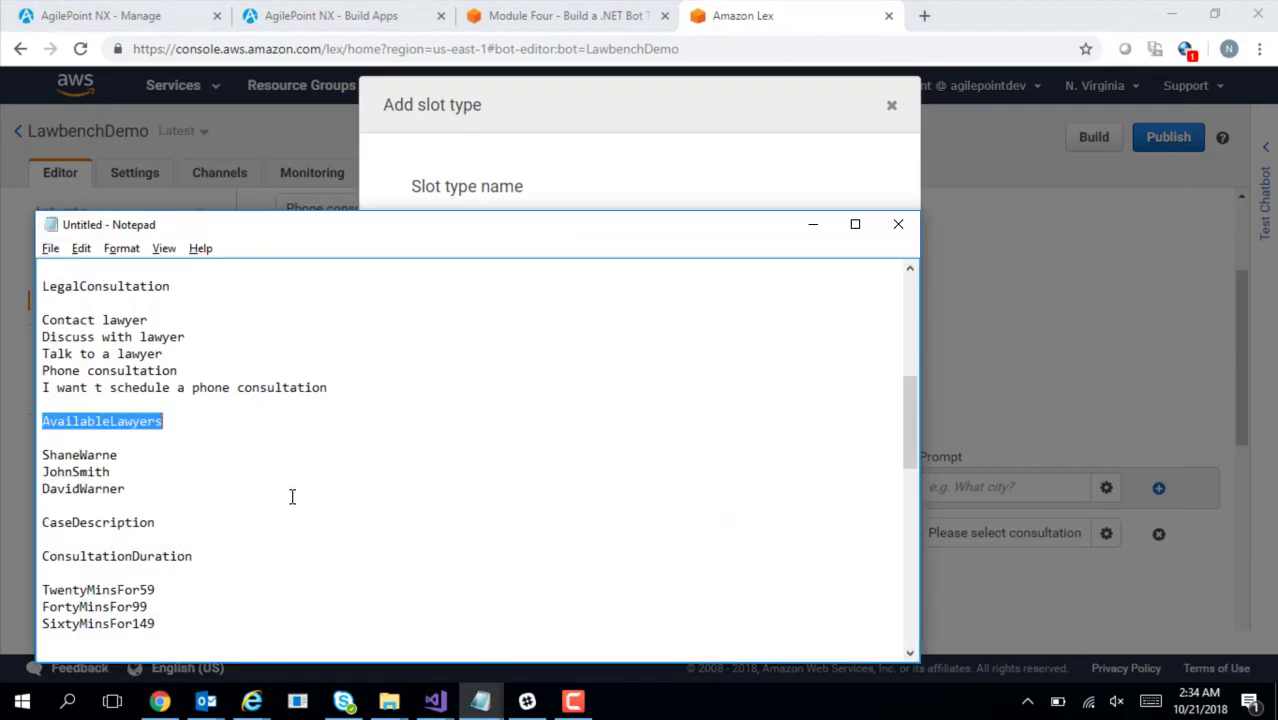
pyautogui.moveTo(44, 456); pyautogui.dragTo(119, 455)
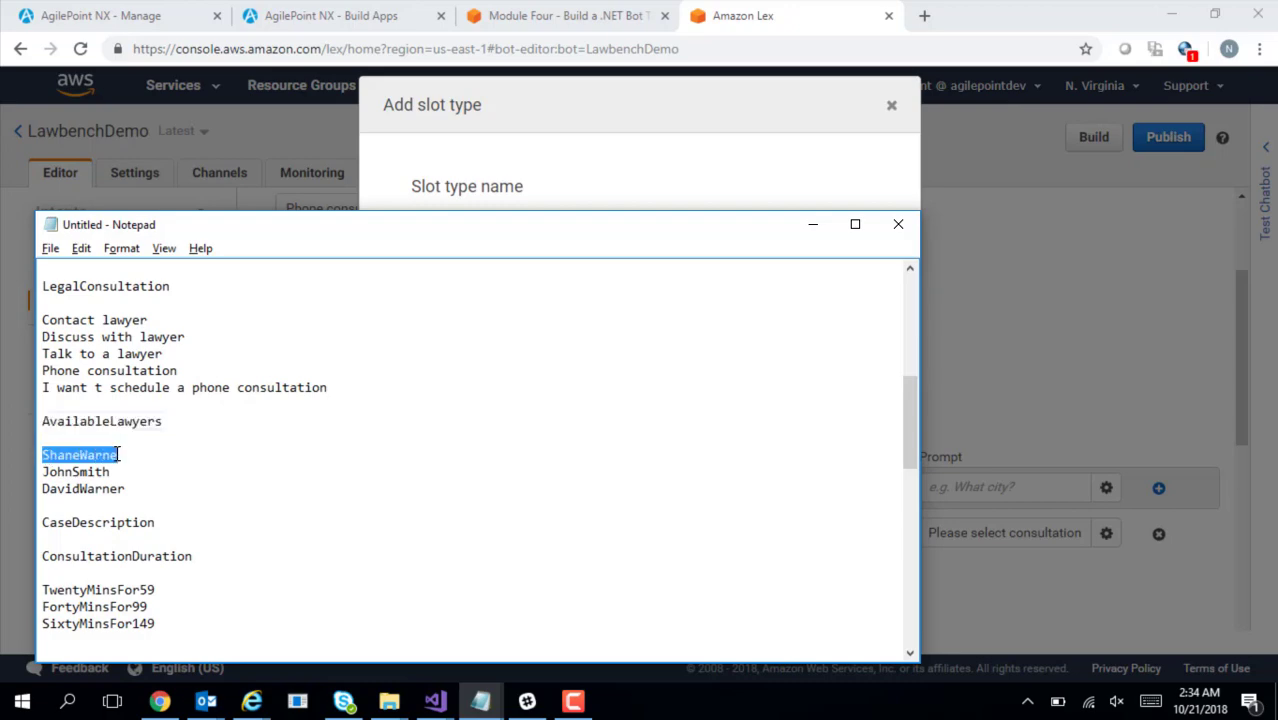
pyautogui.hotkey('ctrl', 'c')
pyautogui.hotkey('alt', 'Tab')
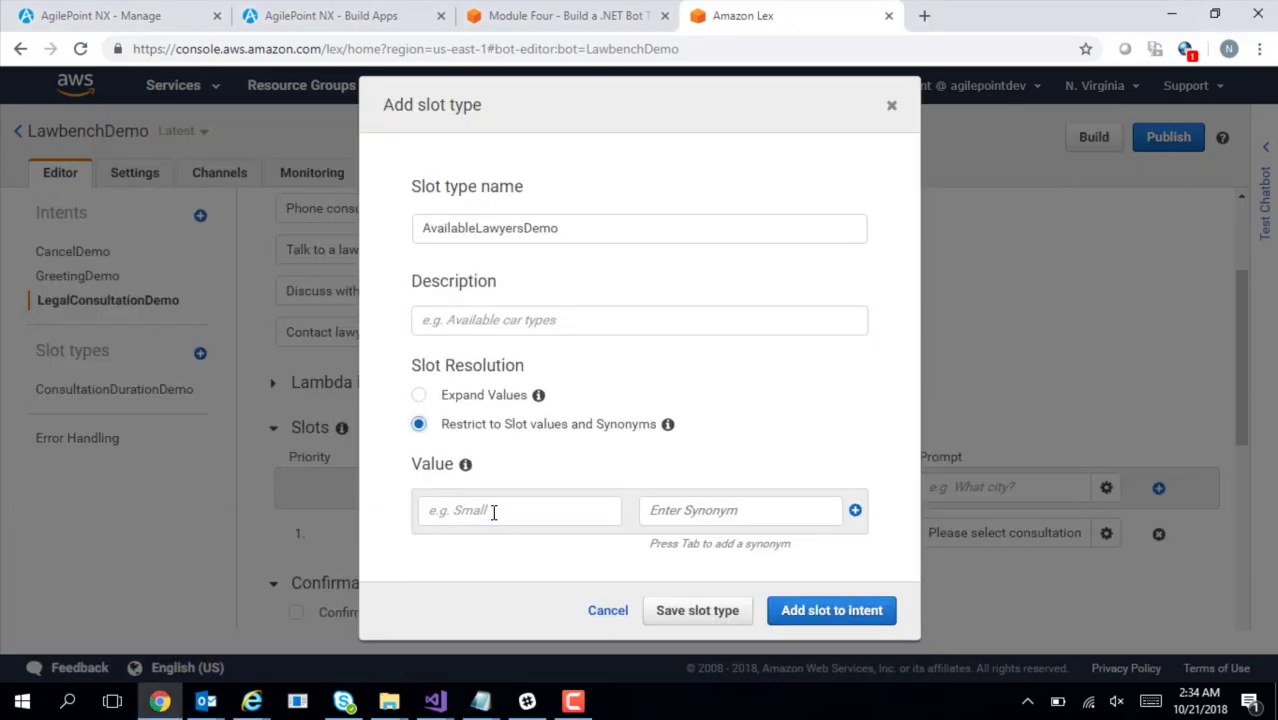
pyautogui.click(494, 512)
pyautogui.hotkey('ctrl', 'v')
pyautogui.press('Tab')
pyautogui.hotkey('ctrl', 'v')
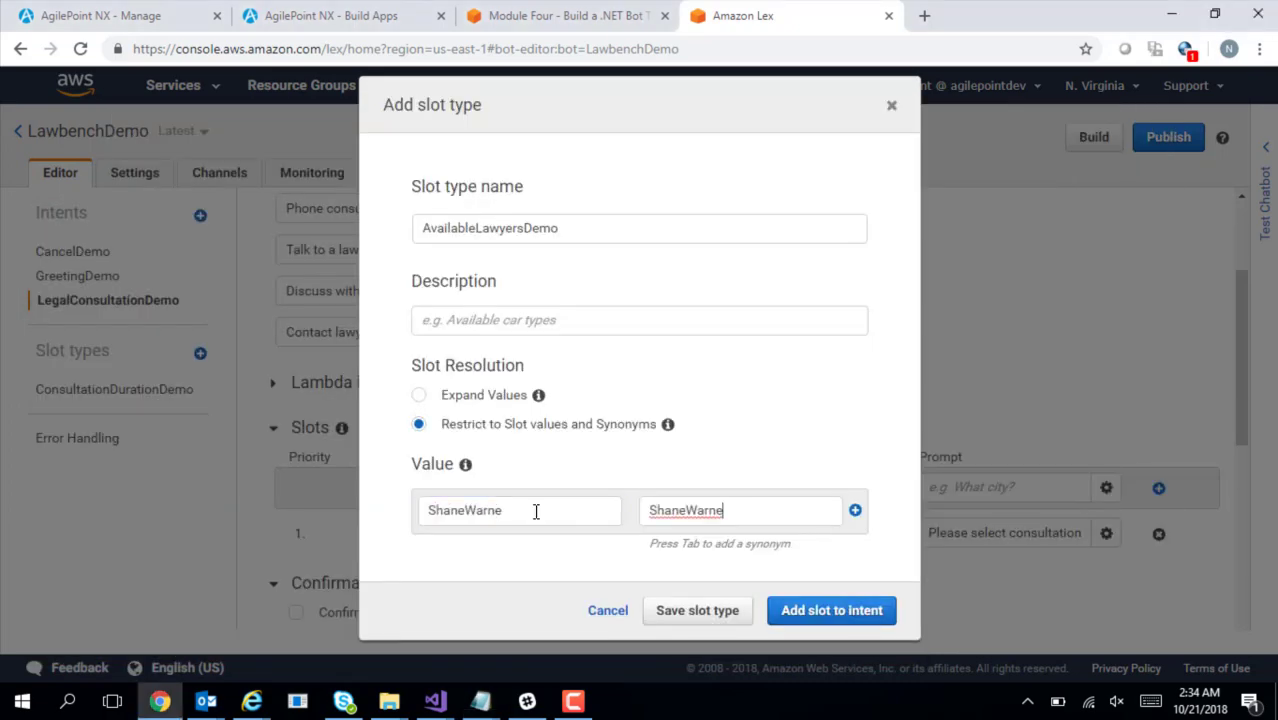
pyautogui.click(855, 511)
# Add the second lawyer's name as a slot value with matching synonym
pyautogui.hotkey('alt', 'Tab')
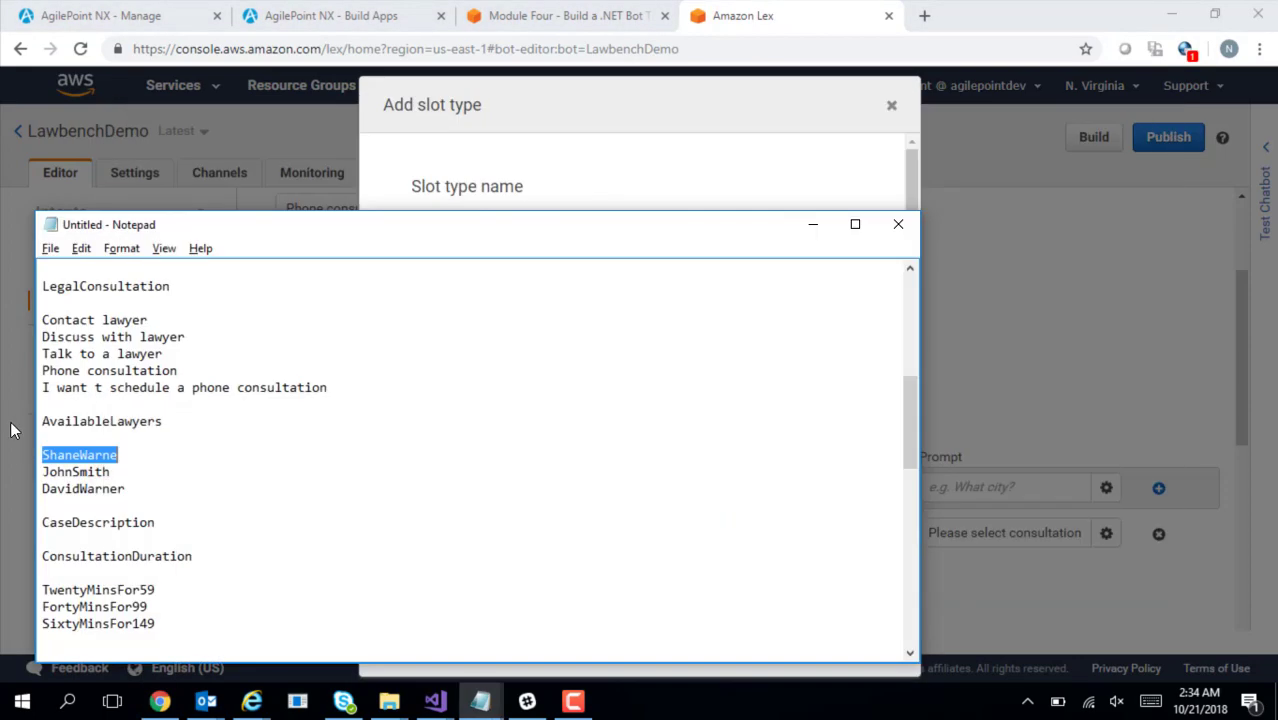
pyautogui.moveTo(44, 468); pyautogui.dragTo(110, 471)
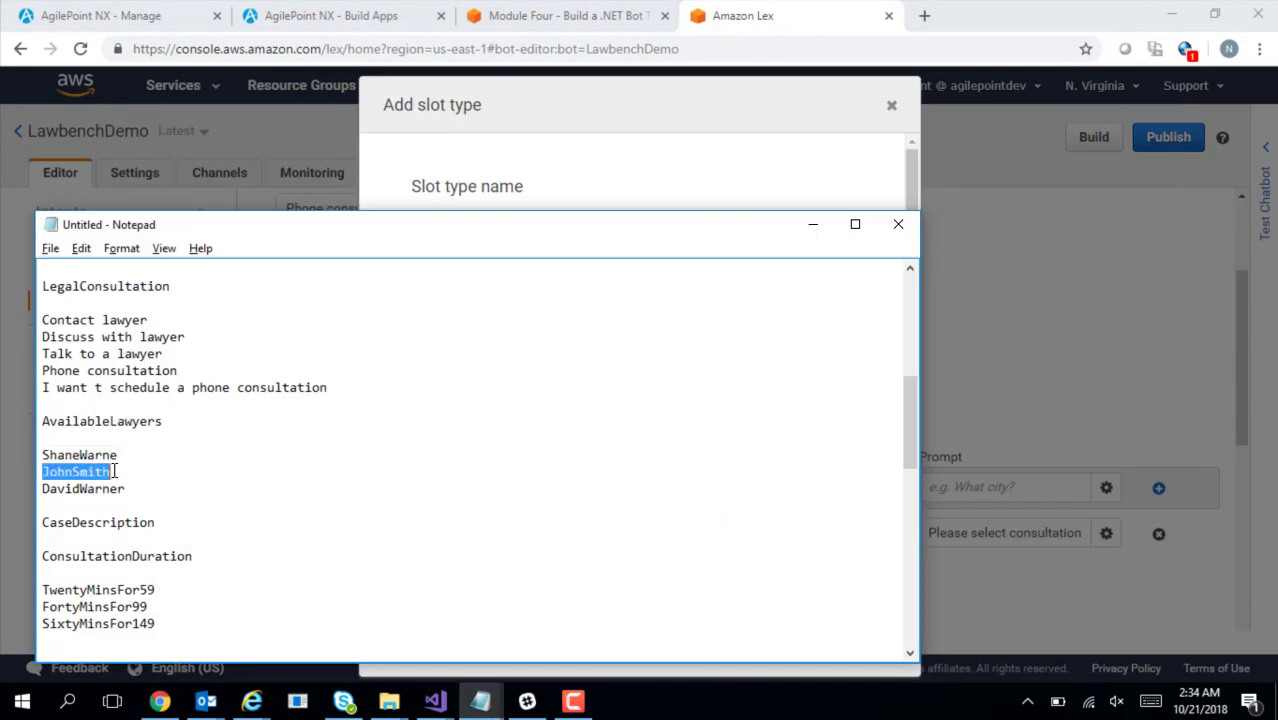
pyautogui.hotkey('alt', 'Tab')
pyautogui.hotkey('ctrl', 'v')
pyautogui.press('Tab')
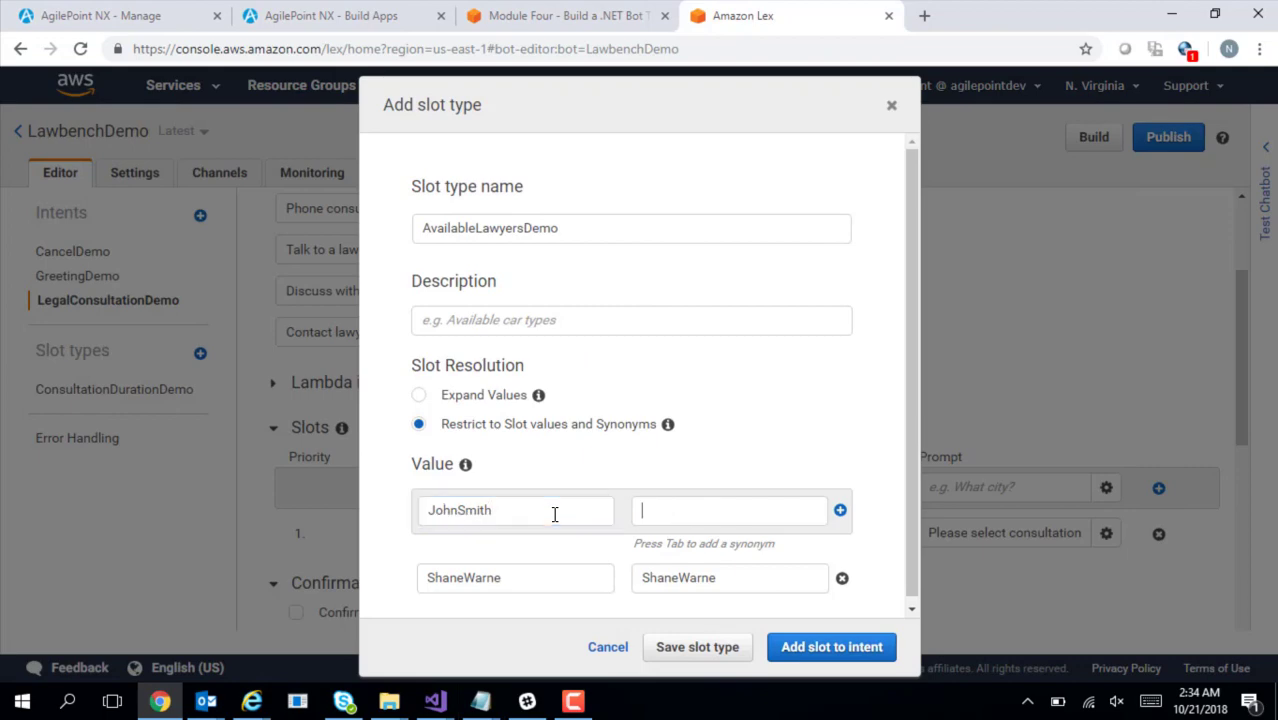
pyautogui.hotkey('ctrl', 'v')
pyautogui.click(838, 512)
# Add the third lawyer's name as value and synonym, then add the slot type to the intent
pyautogui.hotkey('alt', 'Tab')
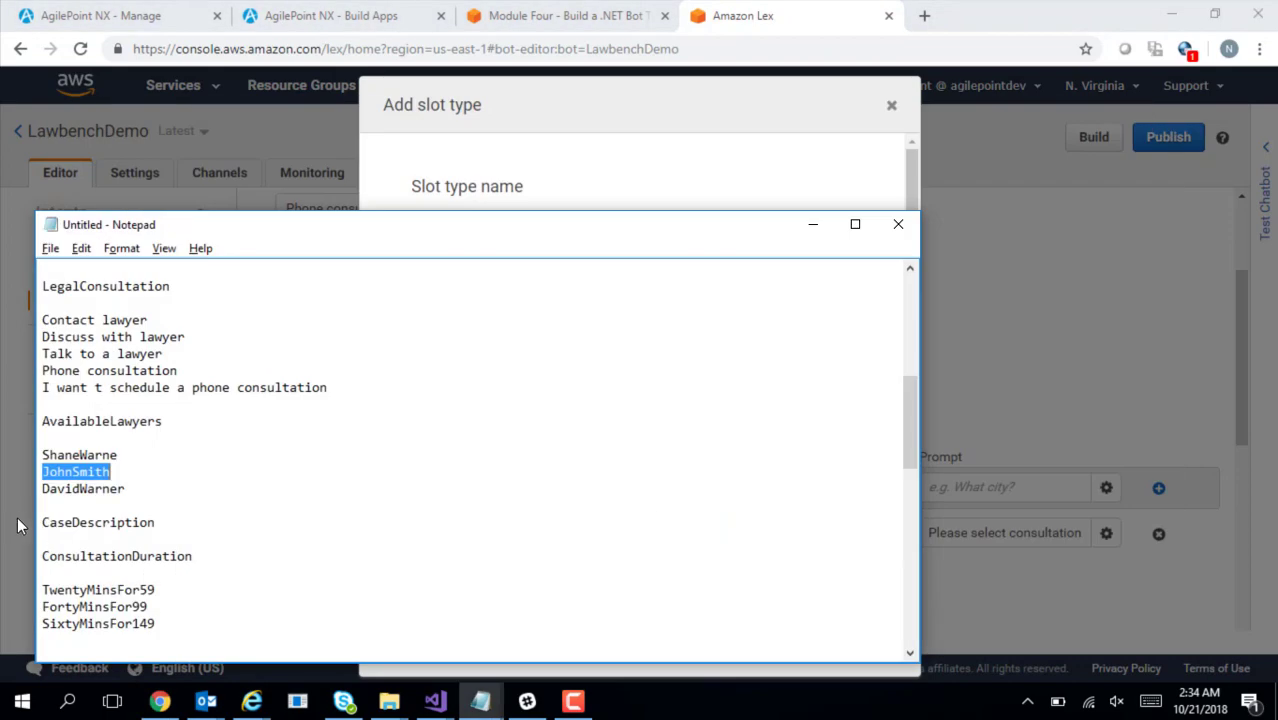
pyautogui.moveTo(44, 488); pyautogui.dragTo(124, 487)
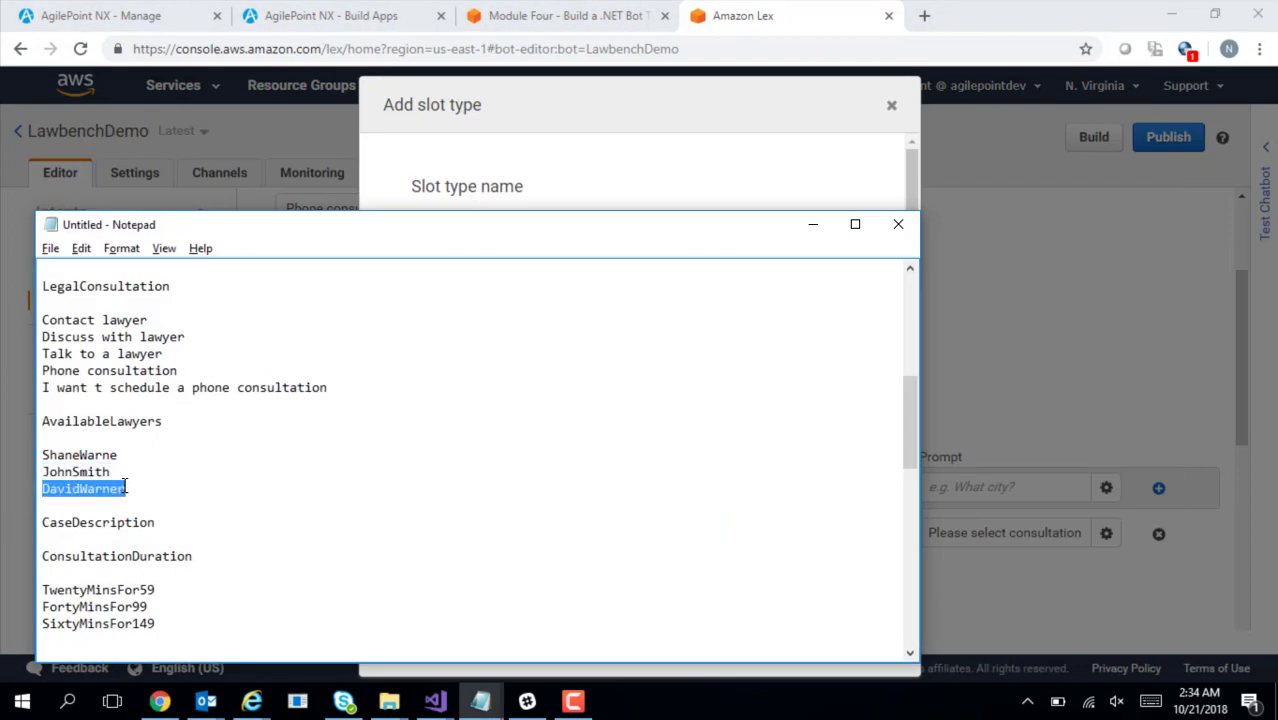
pyautogui.hotkey('alt', 'Tab')
pyautogui.hotkey('ctrl', 'v')
pyautogui.press('Tab')
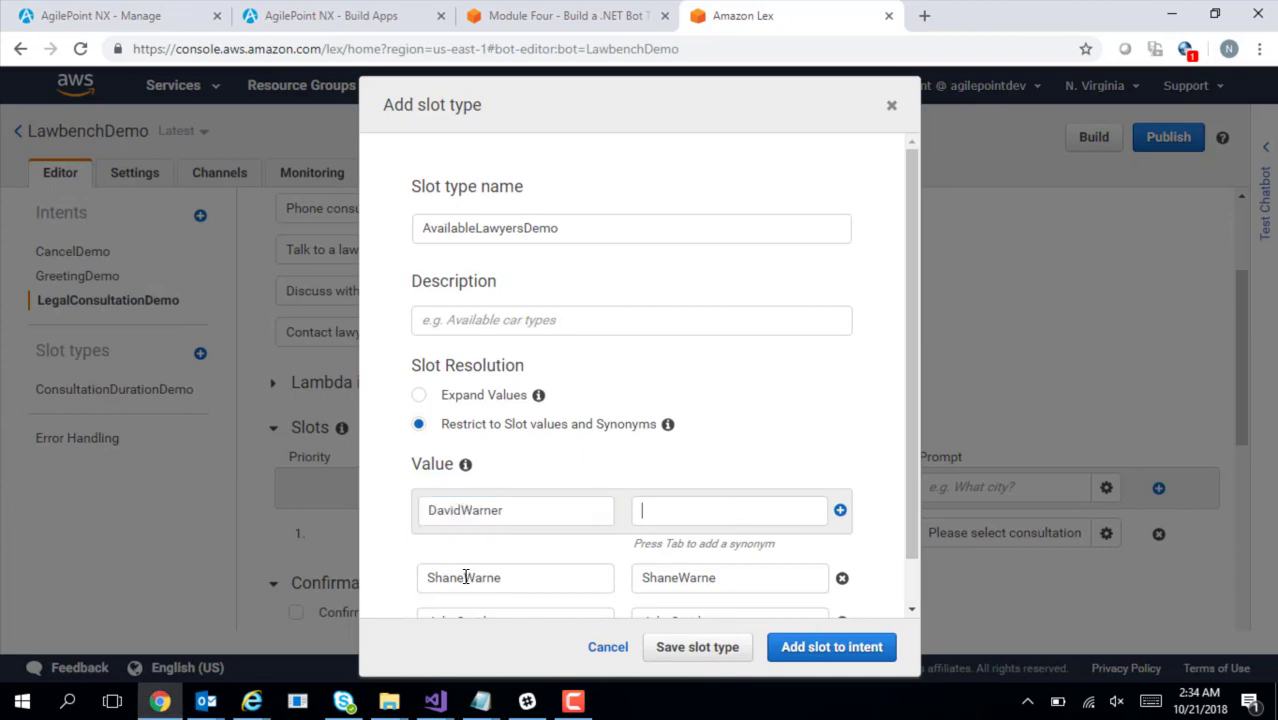
pyautogui.hotkey('ctrl', 'v')
pyautogui.click(840, 511)
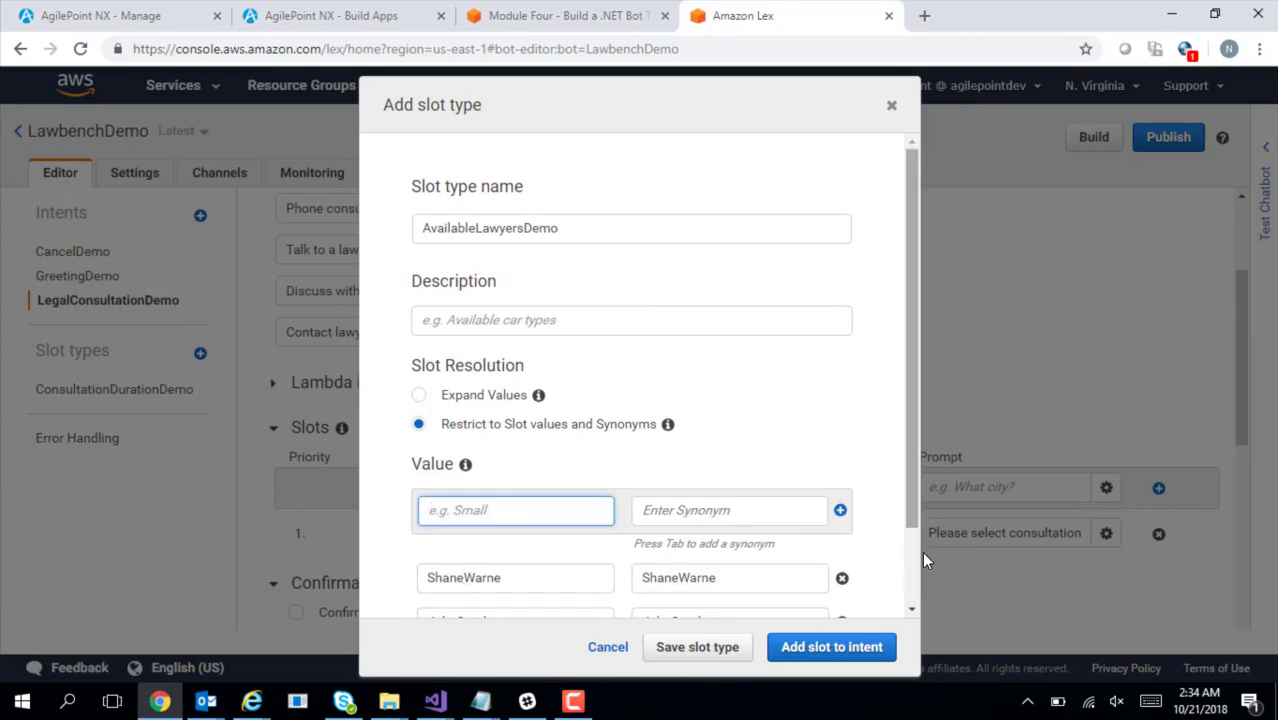
pyautogui.scroll(-1, 915, 540)
pyautogui.click(836, 648)
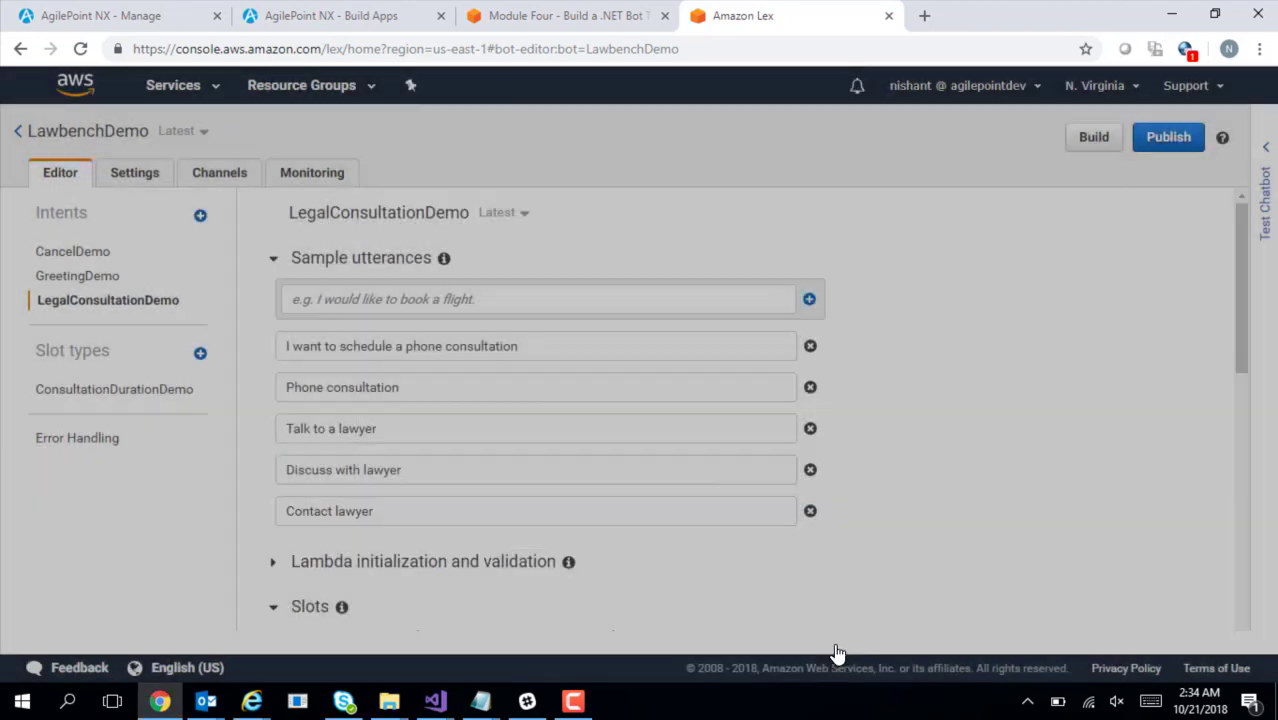
# Rename the second slot from slotTwo to Lawyer using the name from the notes
pyautogui.hotkey('alt', 'Tab')
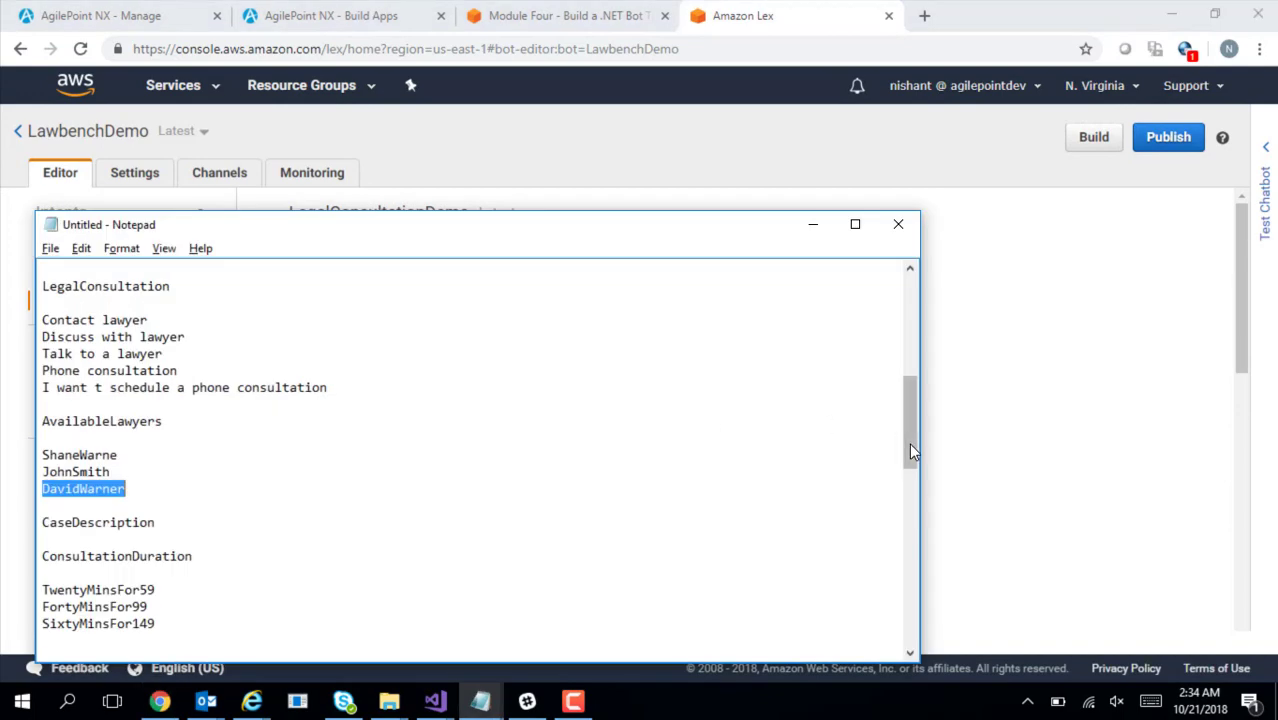
pyautogui.moveTo(909, 443); pyautogui.dragTo(921, 556)
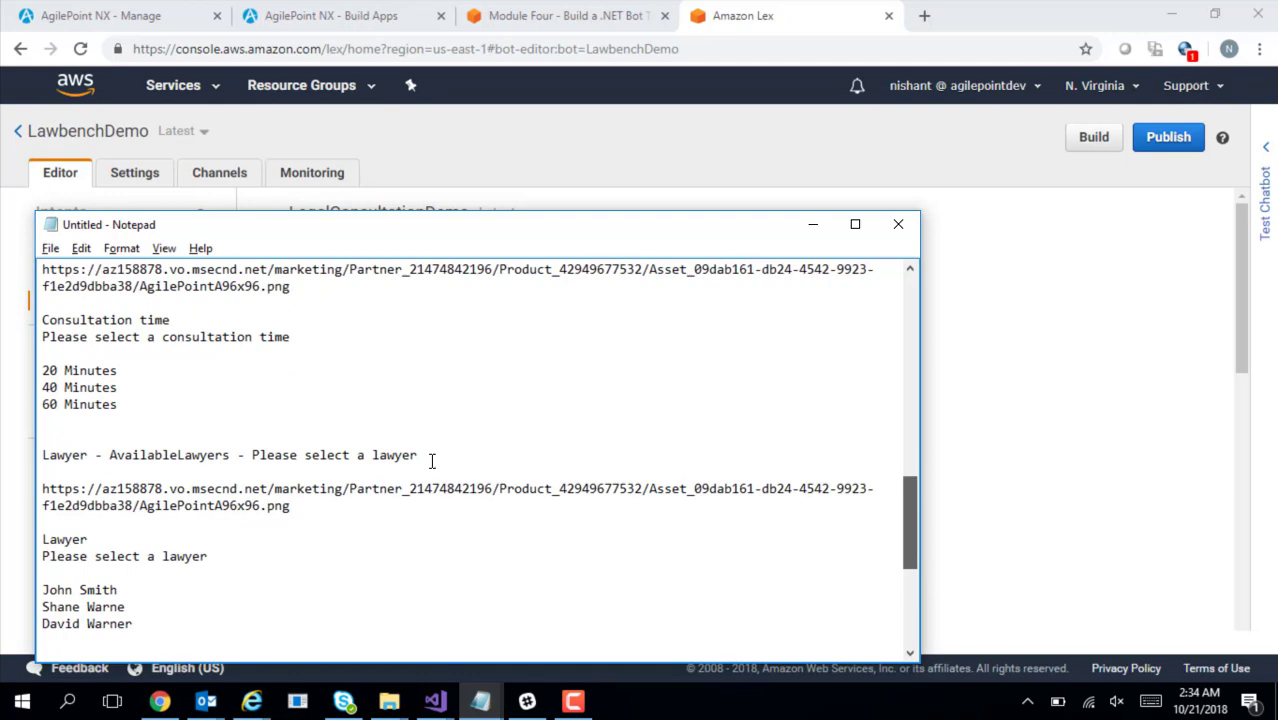
pyautogui.doubleClick(61, 457)
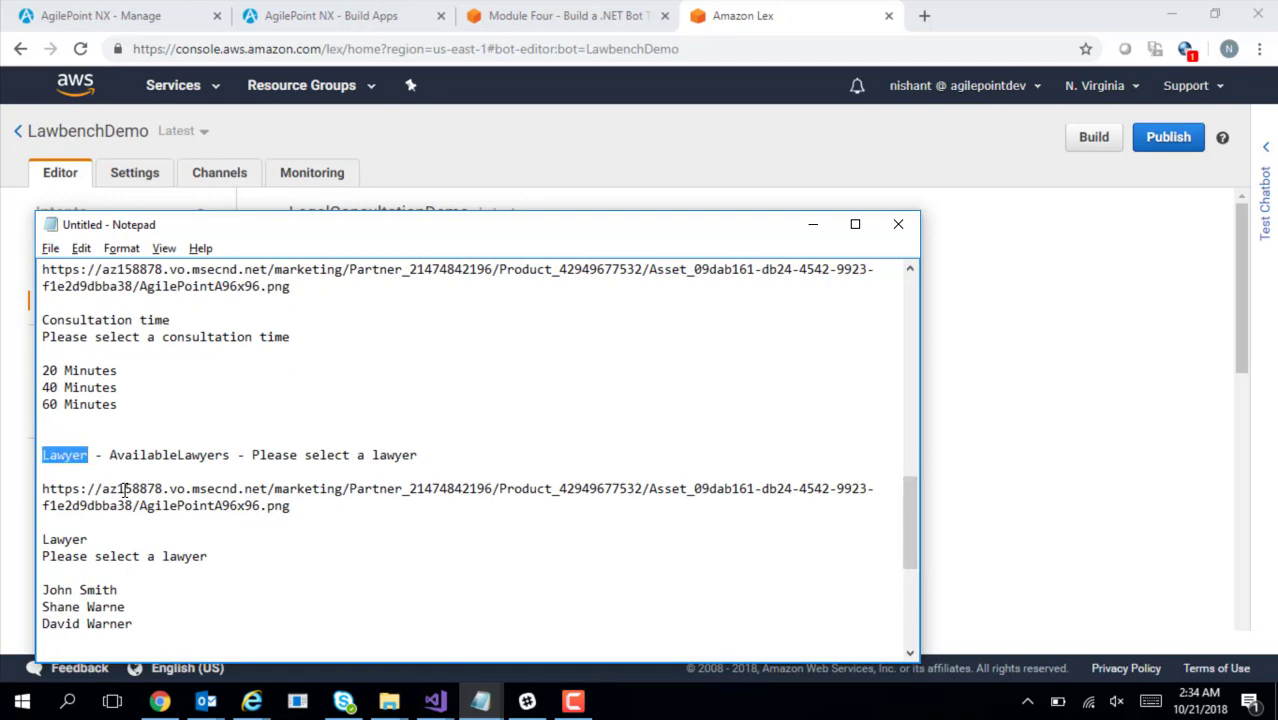
pyautogui.hotkey('alt', 'Tab')
pyautogui.moveTo(1247, 351); pyautogui.dragTo(1262, 479)
pyautogui.doubleClick(476, 450)
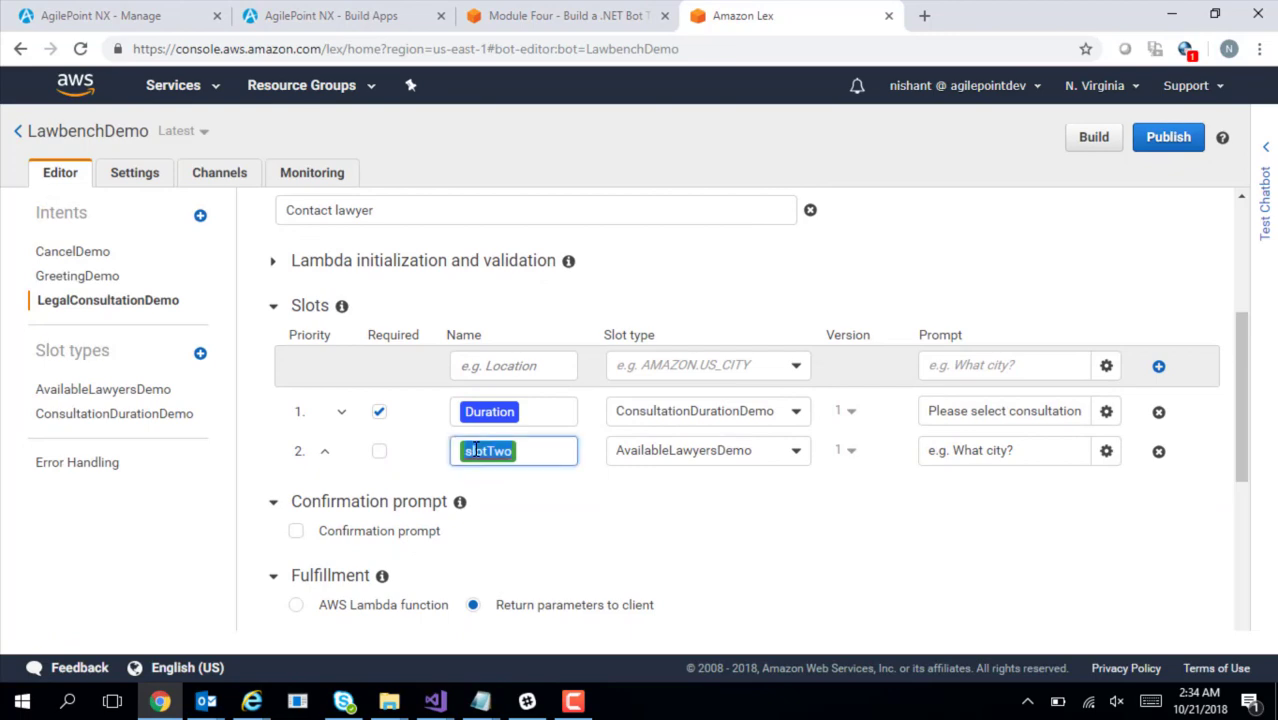
pyautogui.hotkey('ctrl', 'v')
pyautogui.press('Tab')
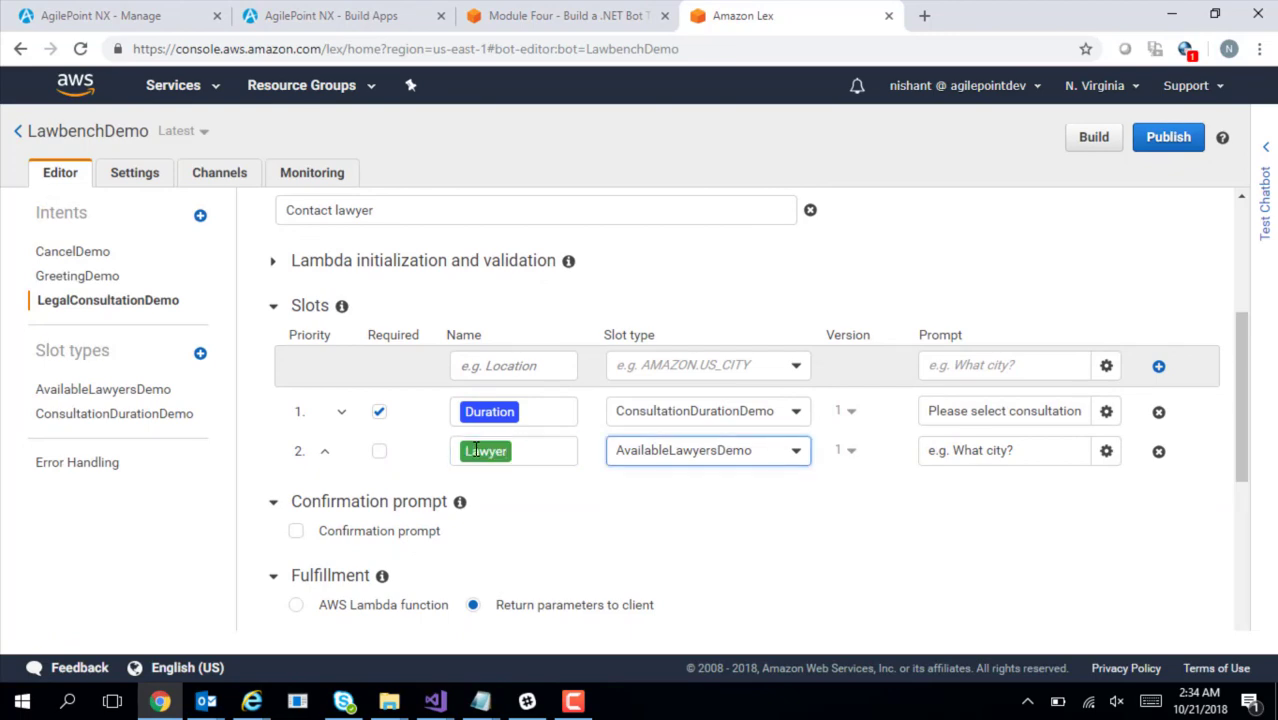
# Set the Lawyer slot's prompt to 'Please select a lawyer'
pyautogui.hotkey('alt', 'Tab')
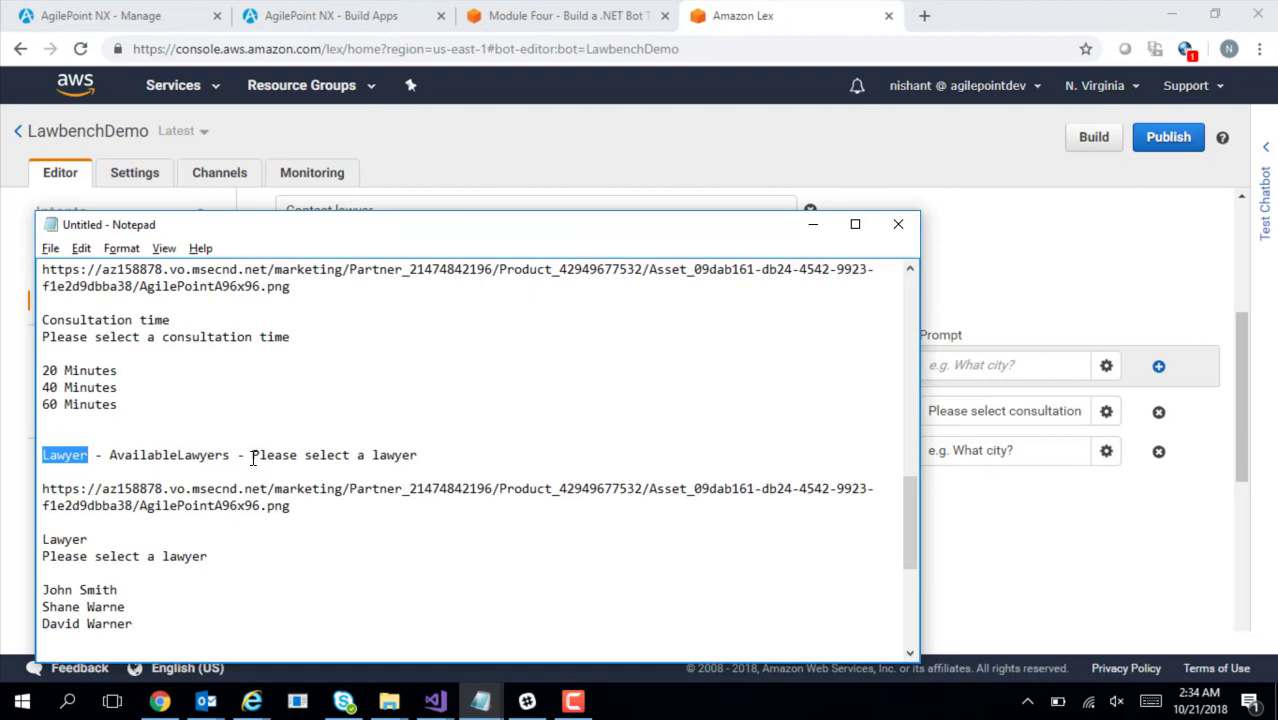
pyautogui.moveTo(251, 456); pyautogui.dragTo(420, 456)
pyautogui.hotkey('ctrl', 'c')
pyautogui.click(952, 516)
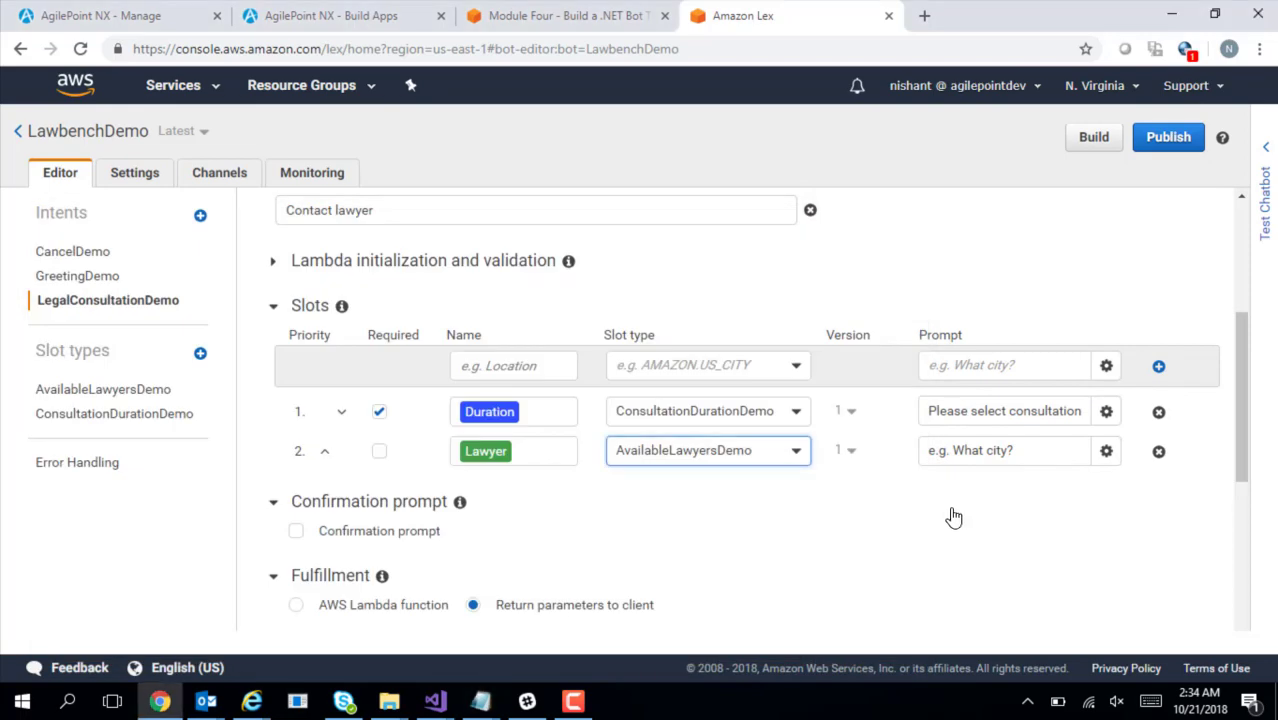
pyautogui.click(1015, 450)
pyautogui.hotkey('ctrl', 'v')
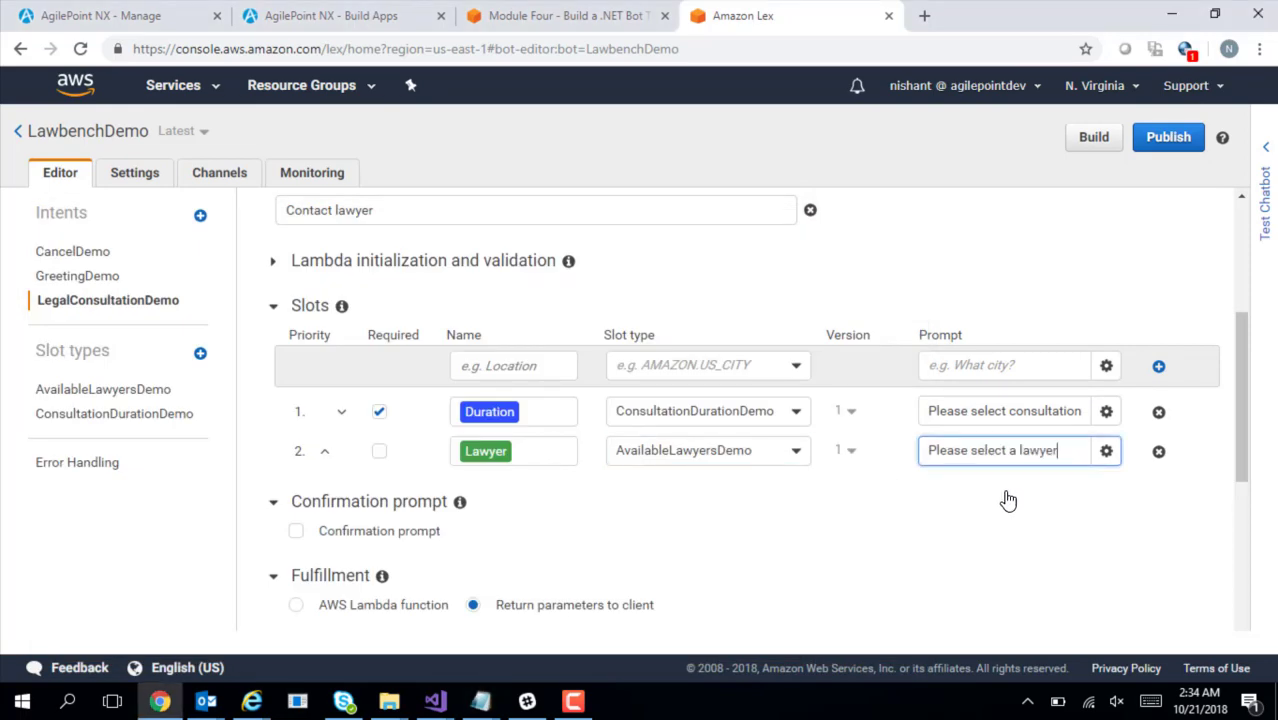
# Paste the lawyer image URL from the notes into the Lawyer response card
pyautogui.click(1106, 452)
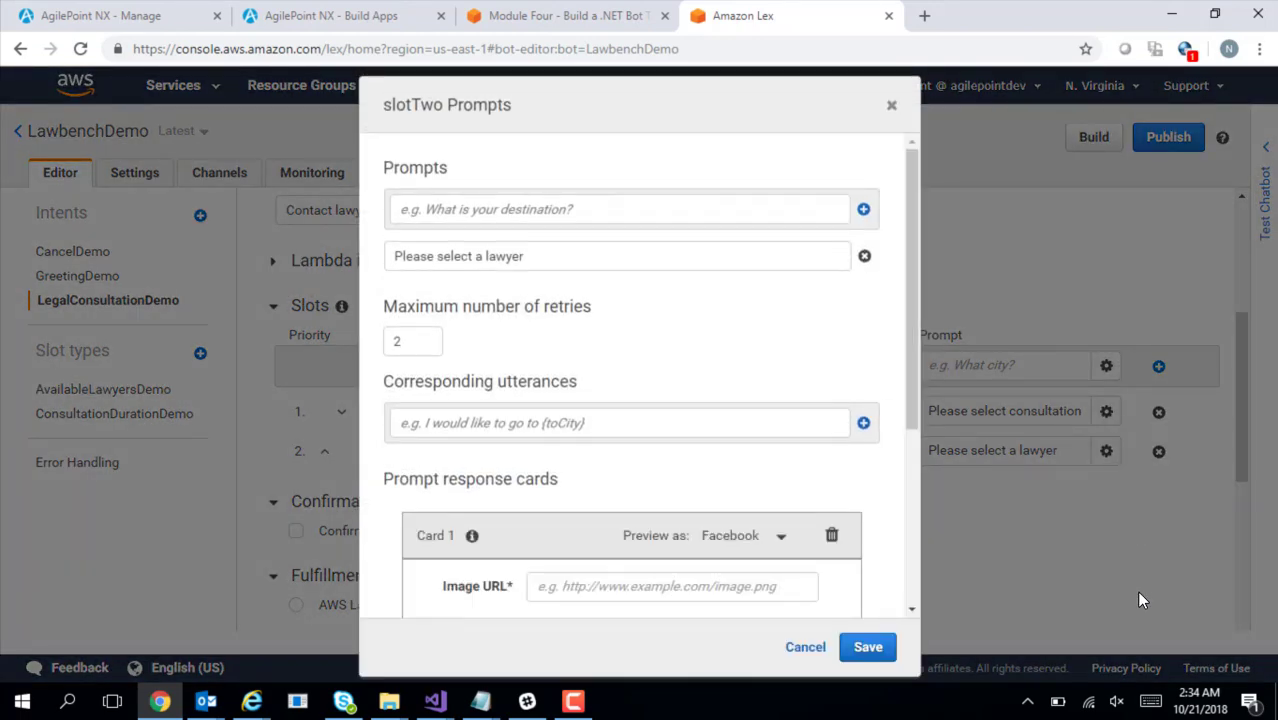
pyautogui.moveTo(912, 391); pyautogui.dragTo(921, 568)
pyautogui.hotkey('alt', 'Tab')
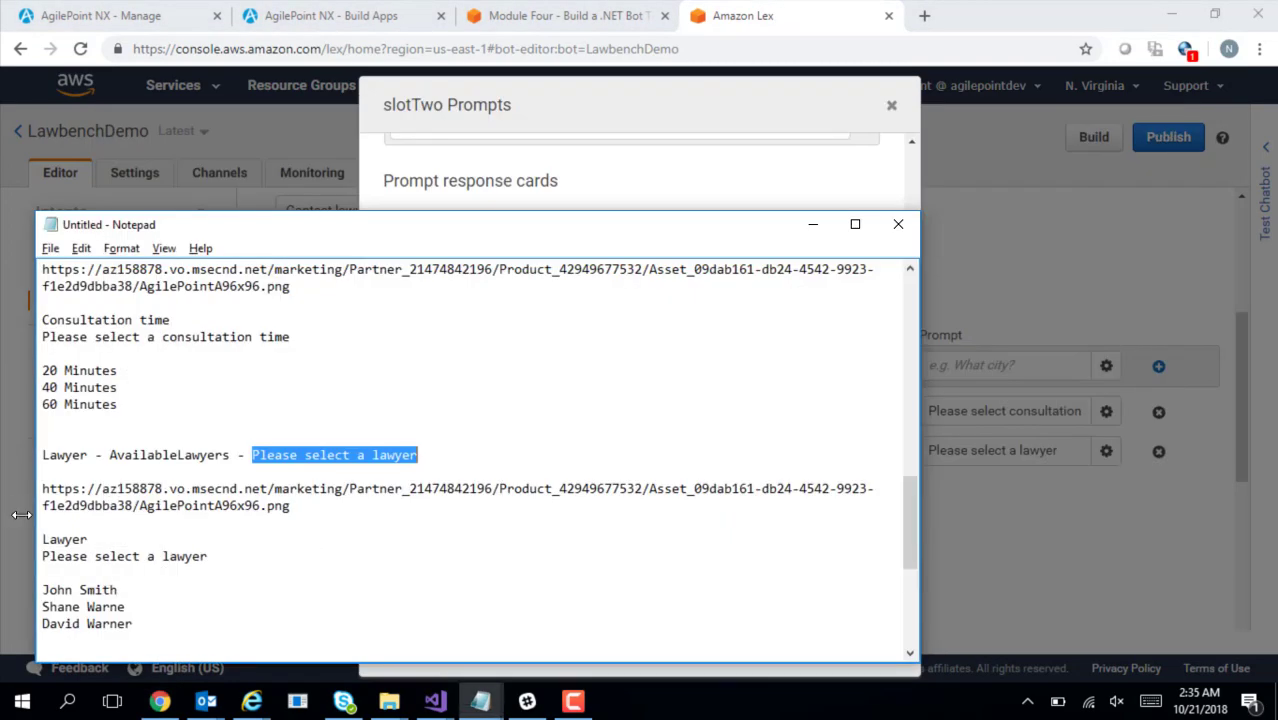
pyautogui.moveTo(41, 487); pyautogui.dragTo(294, 507)
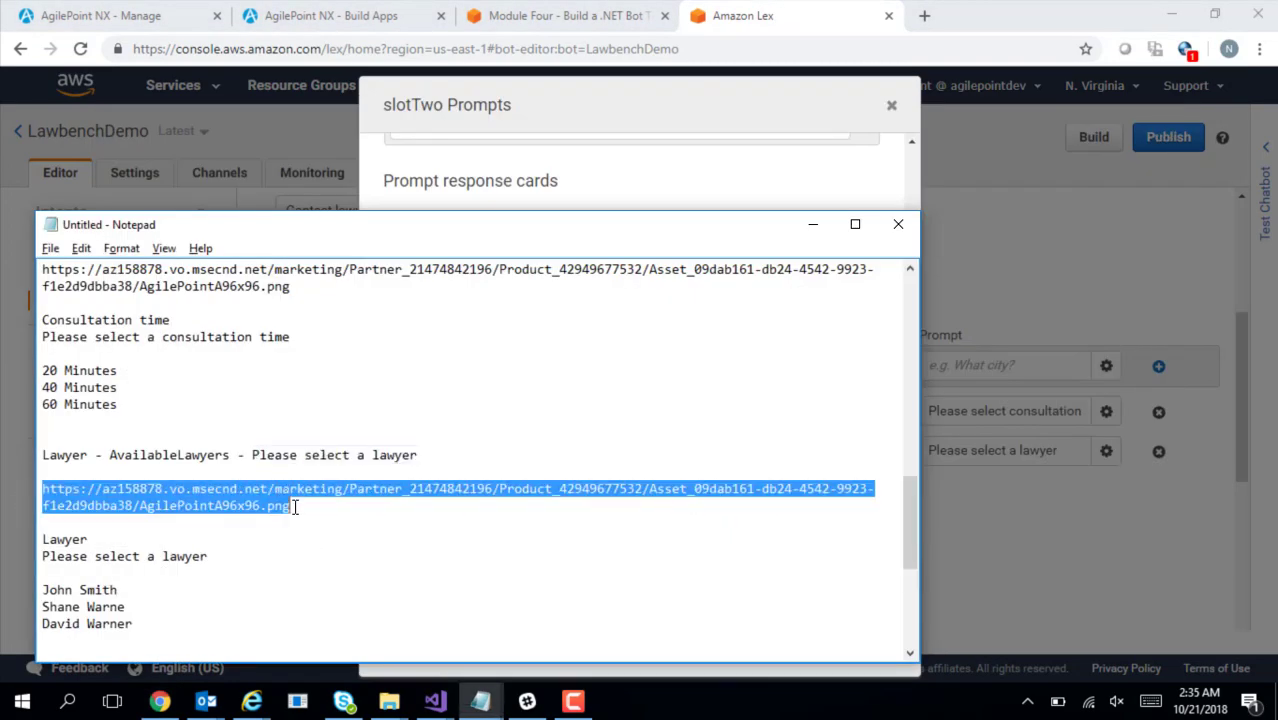
pyautogui.hotkey('ctrl', 'c')
pyautogui.hotkey('alt', 'Tab')
pyautogui.click(542, 288)
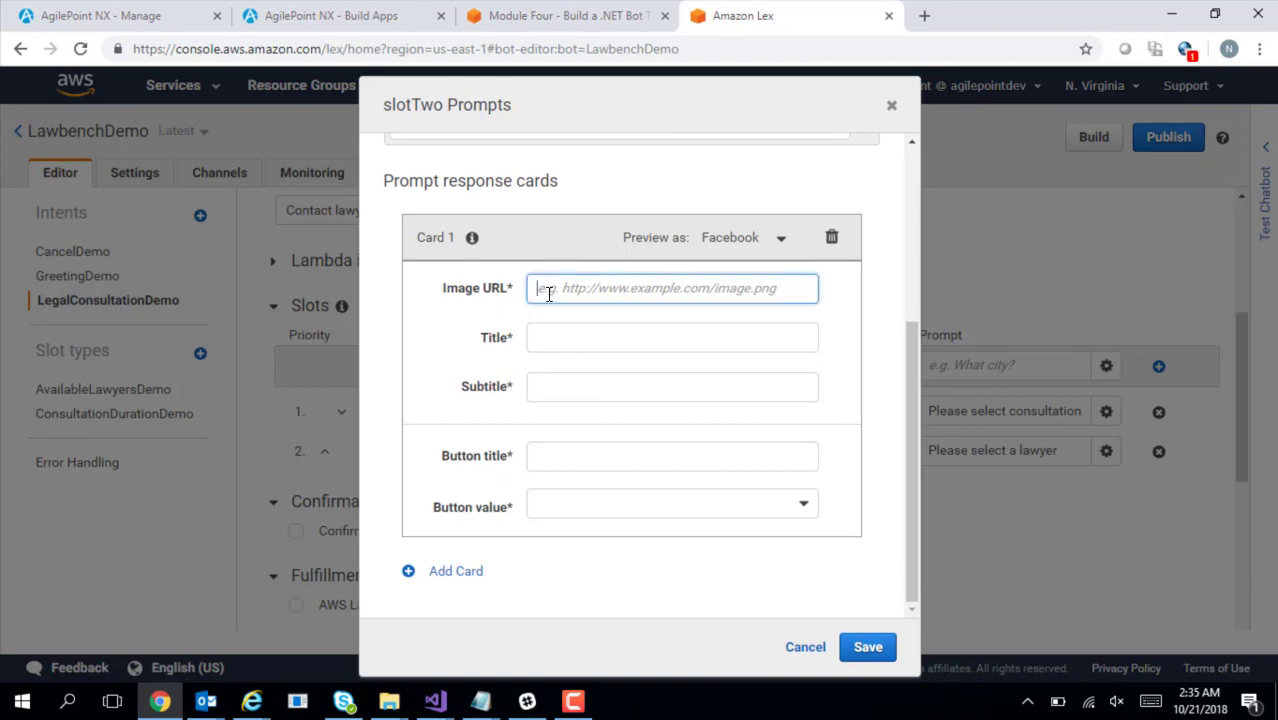
pyautogui.hotkey('ctrl', 'v')
pyautogui.press('Tab')
# Give the response card the title 'Lawyer' and subtitle 'Please select a lawyer'
pyautogui.hotkey('alt', 'Tab')
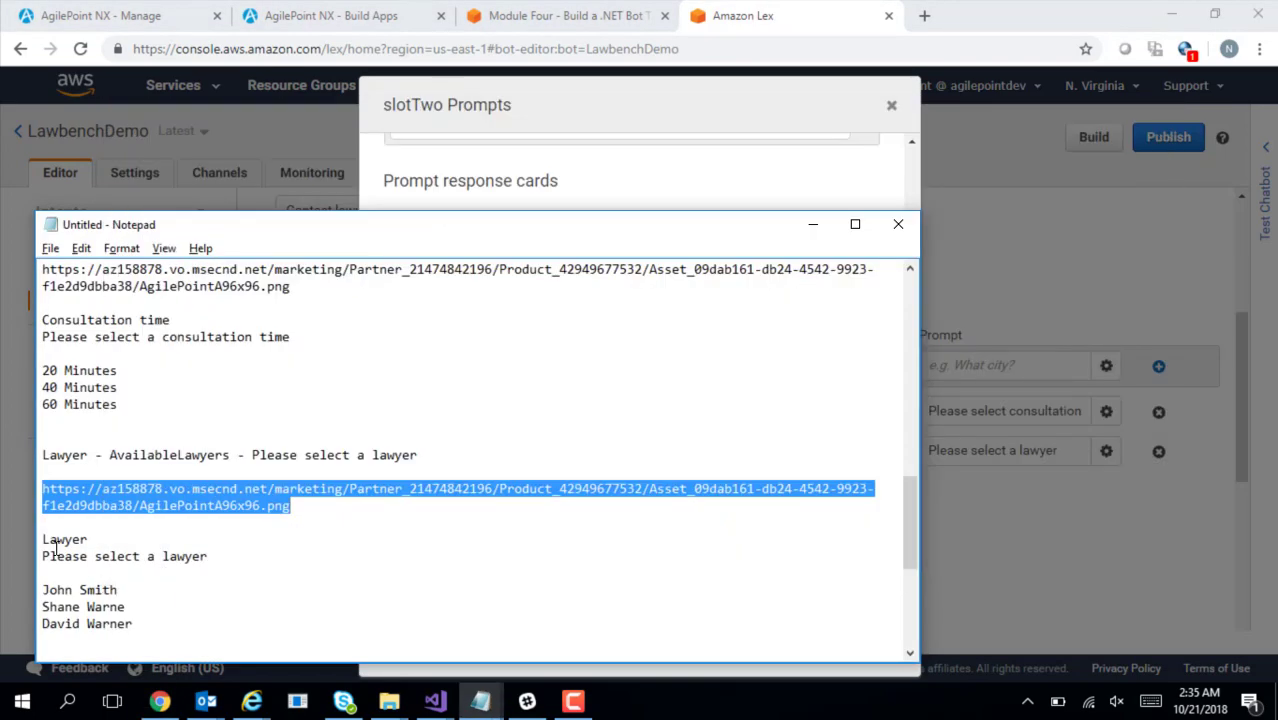
pyautogui.moveTo(44, 541); pyautogui.dragTo(89, 540)
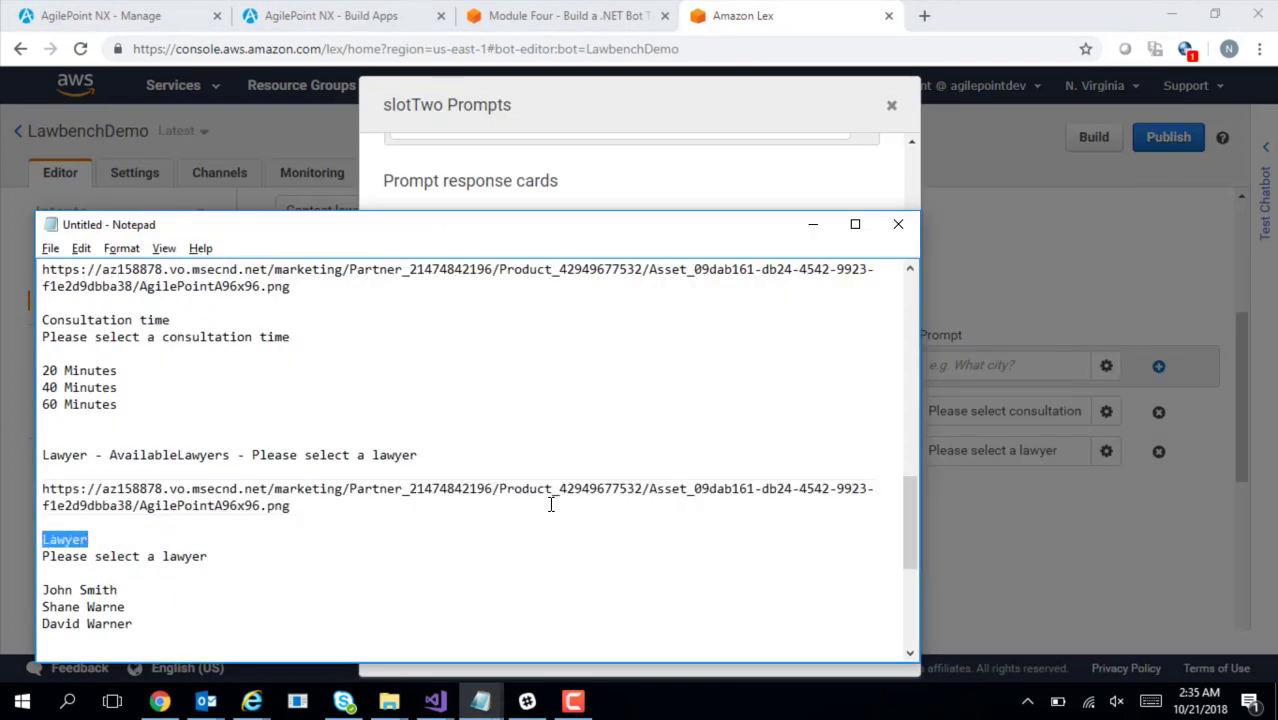
pyautogui.hotkey('ctrl', 'c')
pyautogui.hotkey('alt', 'Tab')
pyautogui.hotkey('ctrl', 'v')
pyautogui.press('Tab')
pyautogui.hotkey('alt', 'Tab')
pyautogui.moveTo(42, 557); pyautogui.dragTo(209, 552)
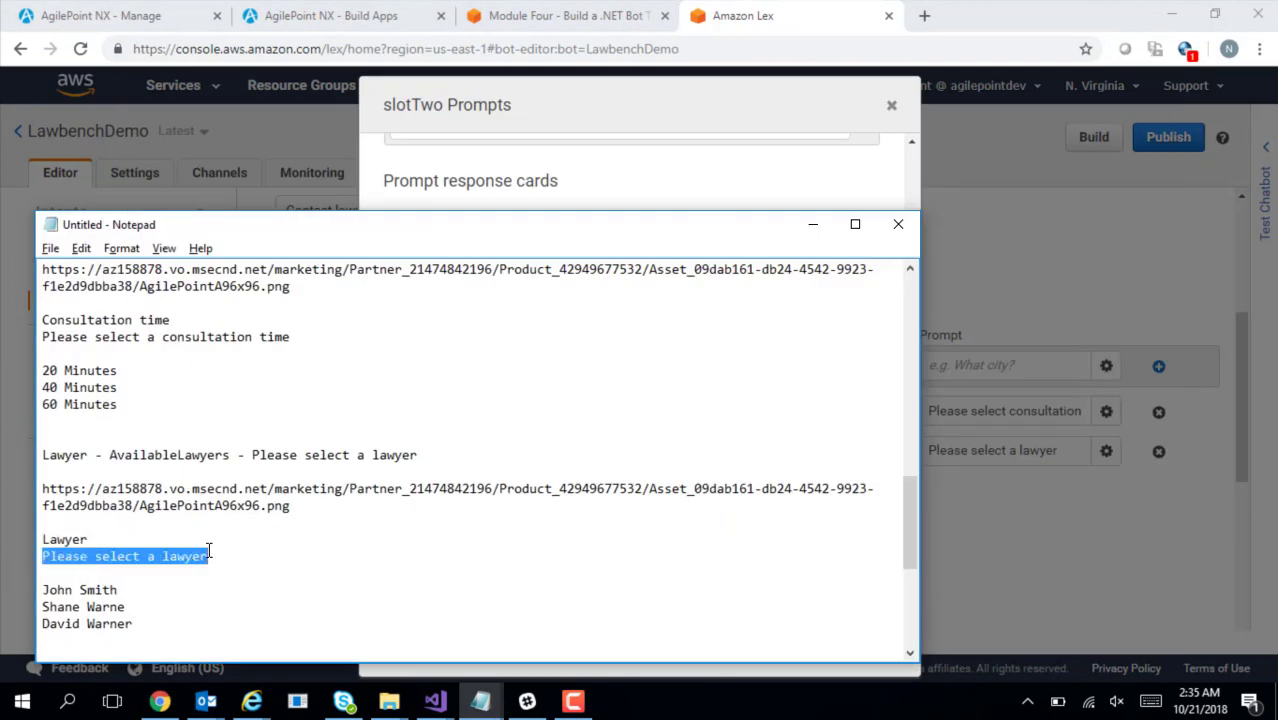
pyautogui.hotkey('ctrl', 'c')
pyautogui.hotkey('alt', 'Tab')
pyautogui.hotkey('ctrl', 'v')
pyautogui.press('Tab')
# Add the first lawyer-name button with its matching lawyer value
pyautogui.hotkey('alt', 'Tab')
pyautogui.moveTo(44, 590); pyautogui.dragTo(123, 590)
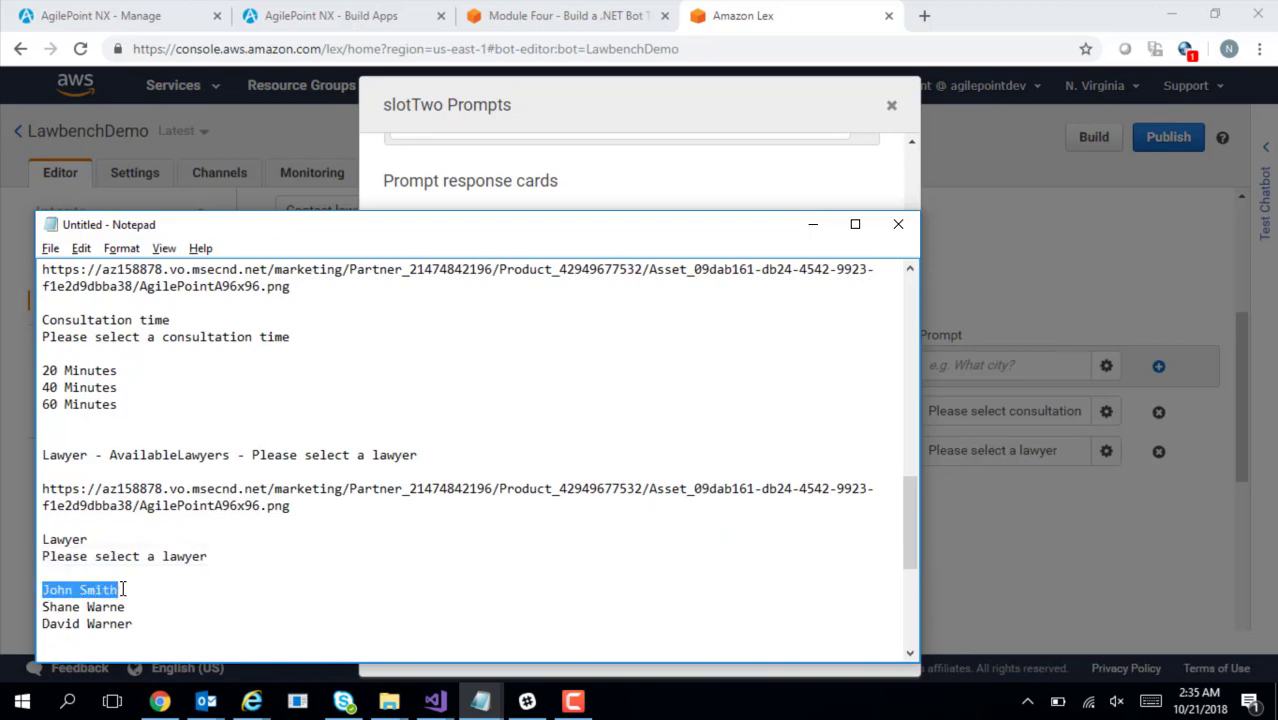
pyautogui.hotkey('ctrl', 'c')
pyautogui.hotkey('alt', 'Tab')
pyautogui.hotkey('ctrl', 'v')
pyautogui.moveTo(913, 500); pyautogui.dragTo(921, 590)
pyautogui.click(624, 520)
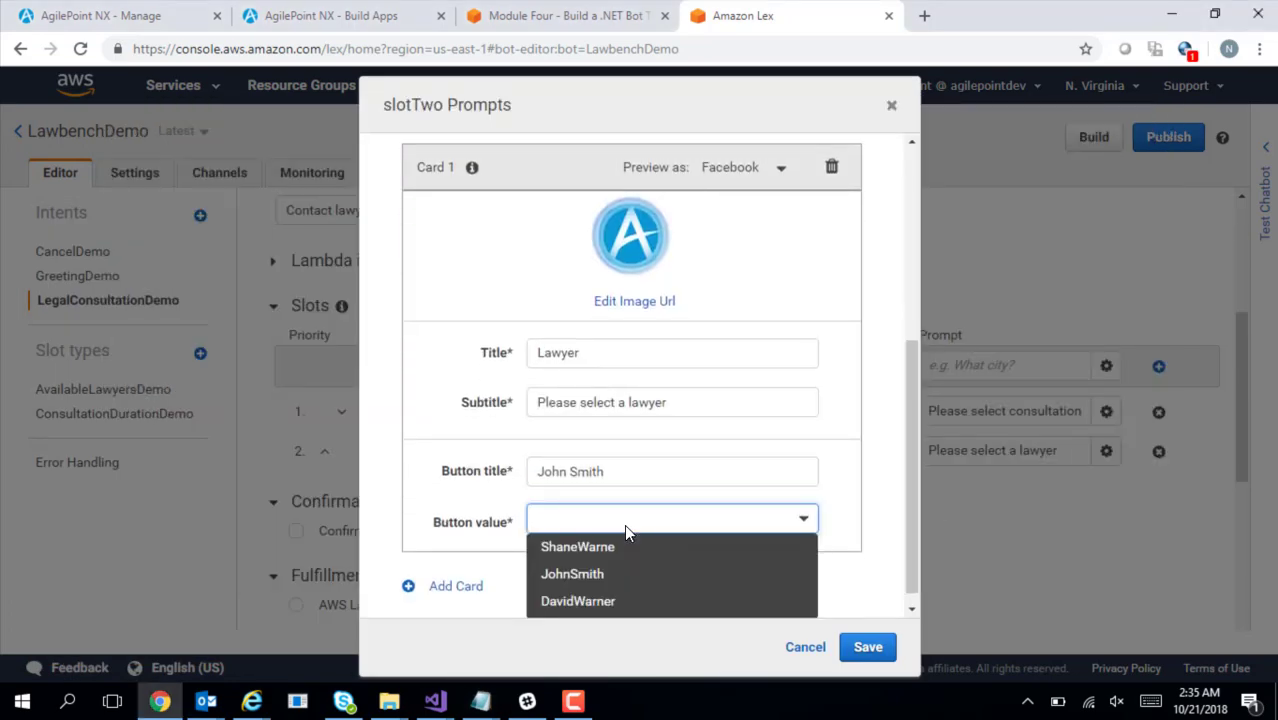
pyautogui.click(613, 577)
pyautogui.moveTo(913, 496); pyautogui.dragTo(930, 573)
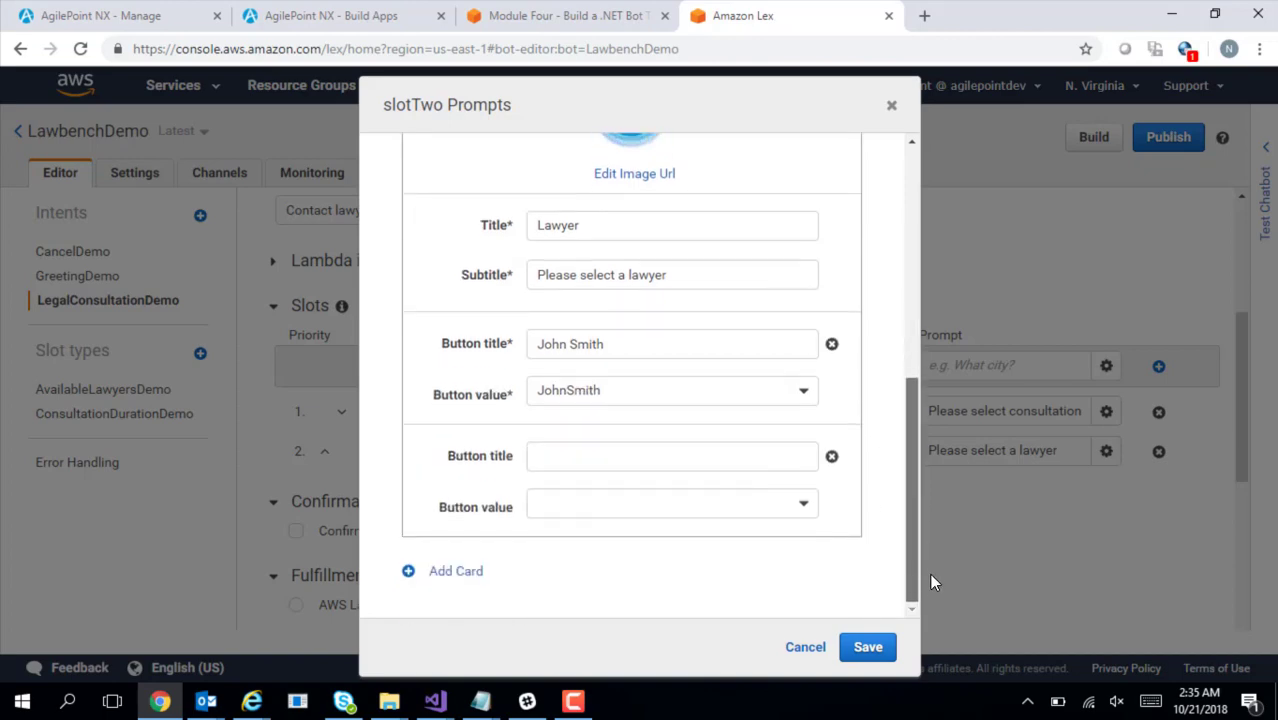
# Add the second lawyer-name button with its matching lawyer value
pyautogui.hotkey('alt', 'Tab')
pyautogui.moveTo(44, 607); pyautogui.dragTo(127, 607)
pyautogui.hotkey('alt', 'Tab')
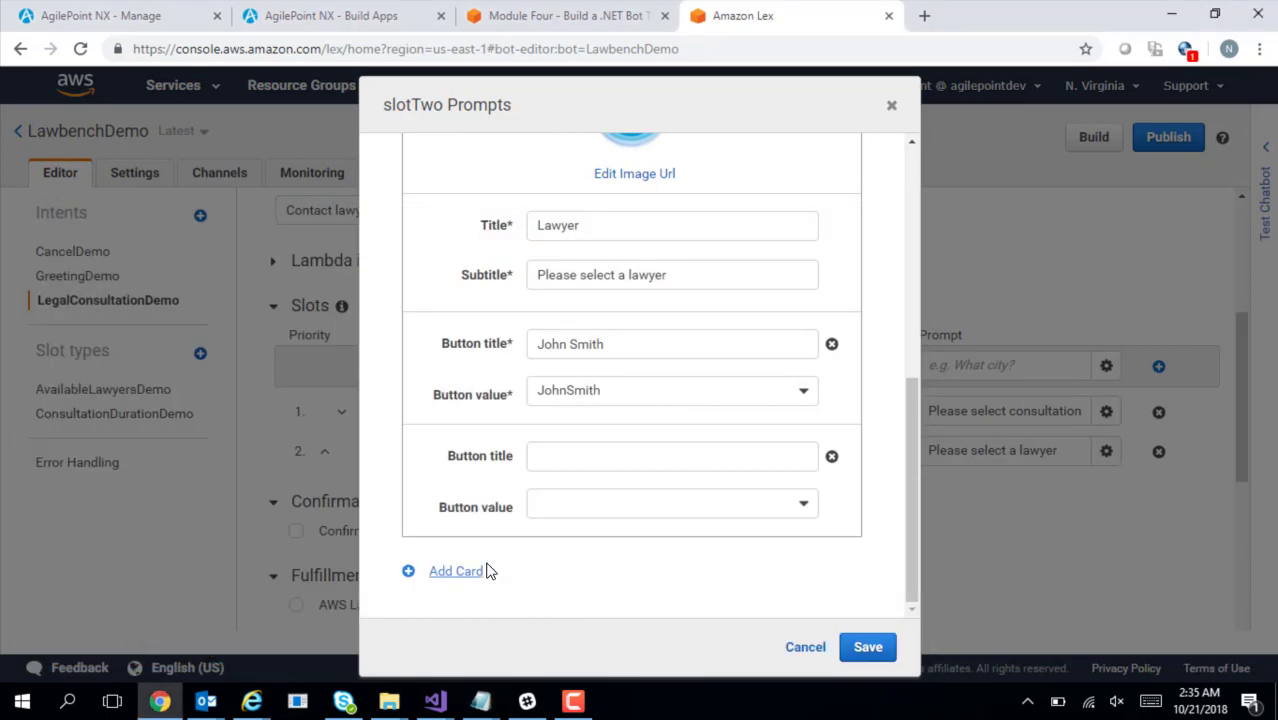
pyautogui.click(559, 455)
pyautogui.hotkey('ctrl', 'v')
pyautogui.click(577, 503)
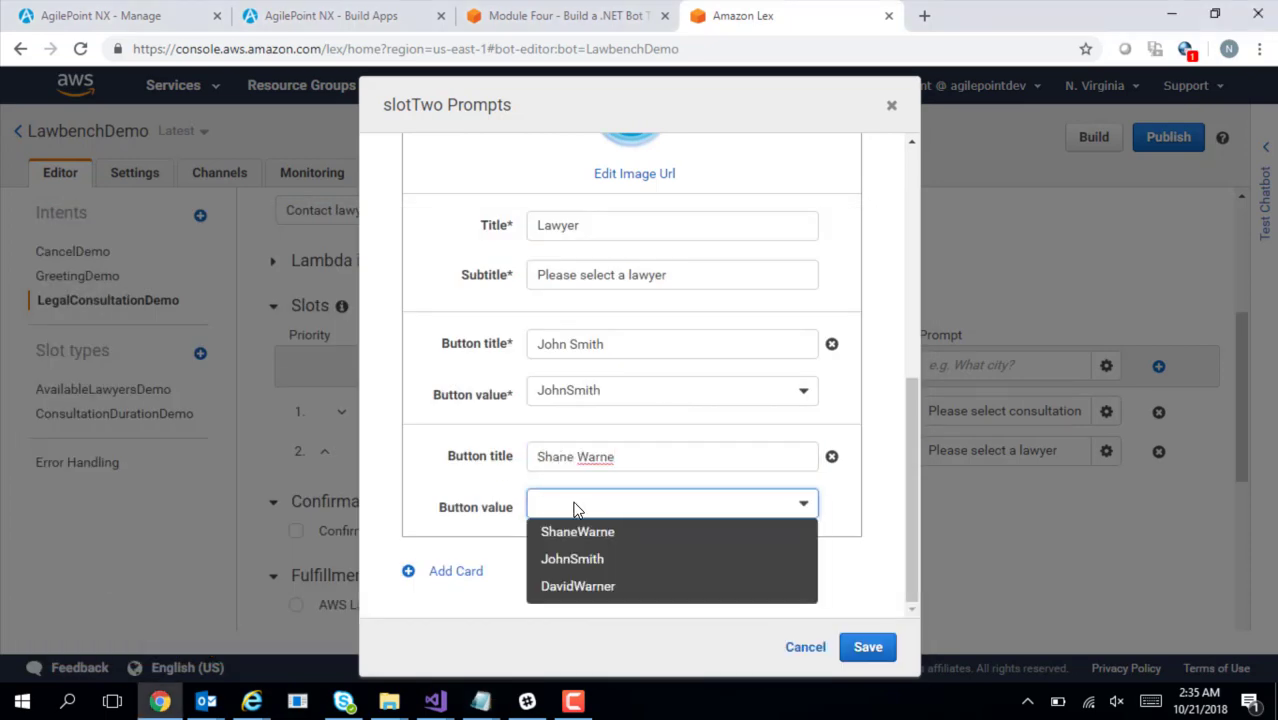
pyautogui.click(599, 531)
# Add the third lawyer button with its value, remove the empty row, and save the card
pyautogui.hotkey('alt', 'Tab')
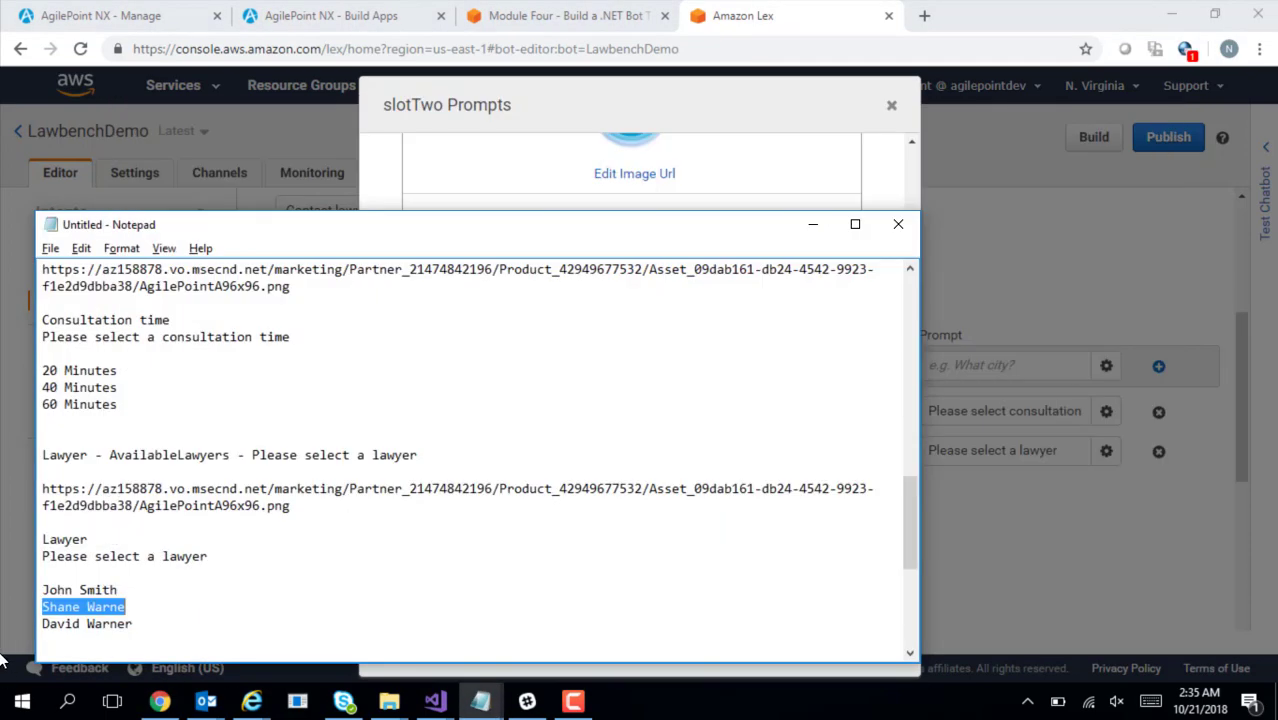
pyautogui.moveTo(42, 624); pyautogui.dragTo(128, 623)
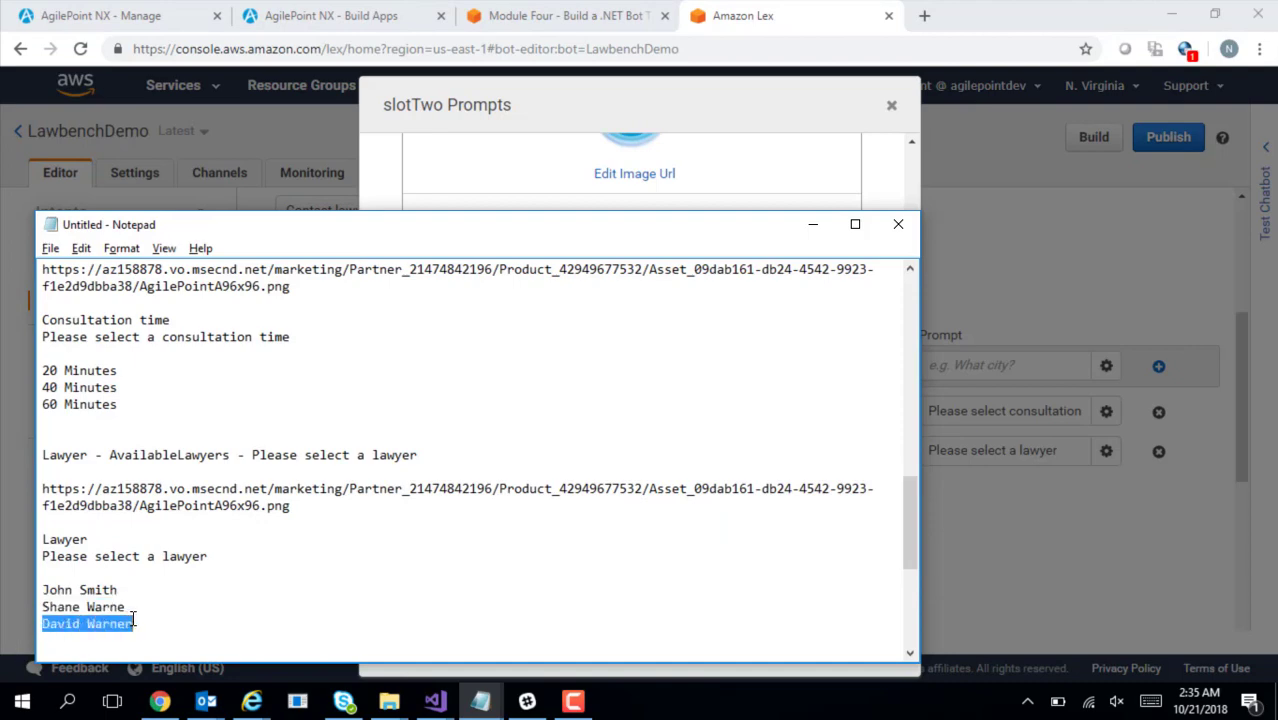
pyautogui.hotkey('ctrl', 'c')
pyautogui.hotkey('alt', 'Tab')
pyautogui.click(619, 575)
pyautogui.hotkey('ctrl', 'v')
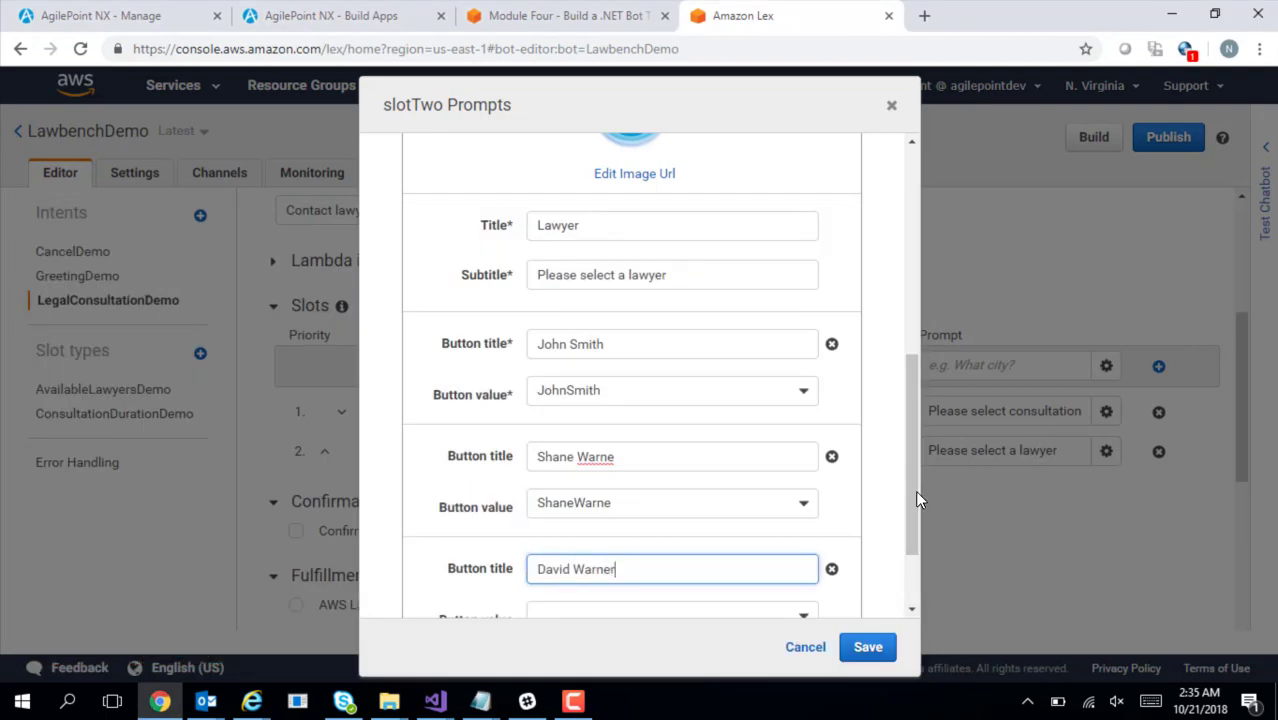
pyautogui.scroll(-2, 918, 497)
pyautogui.click(730, 508)
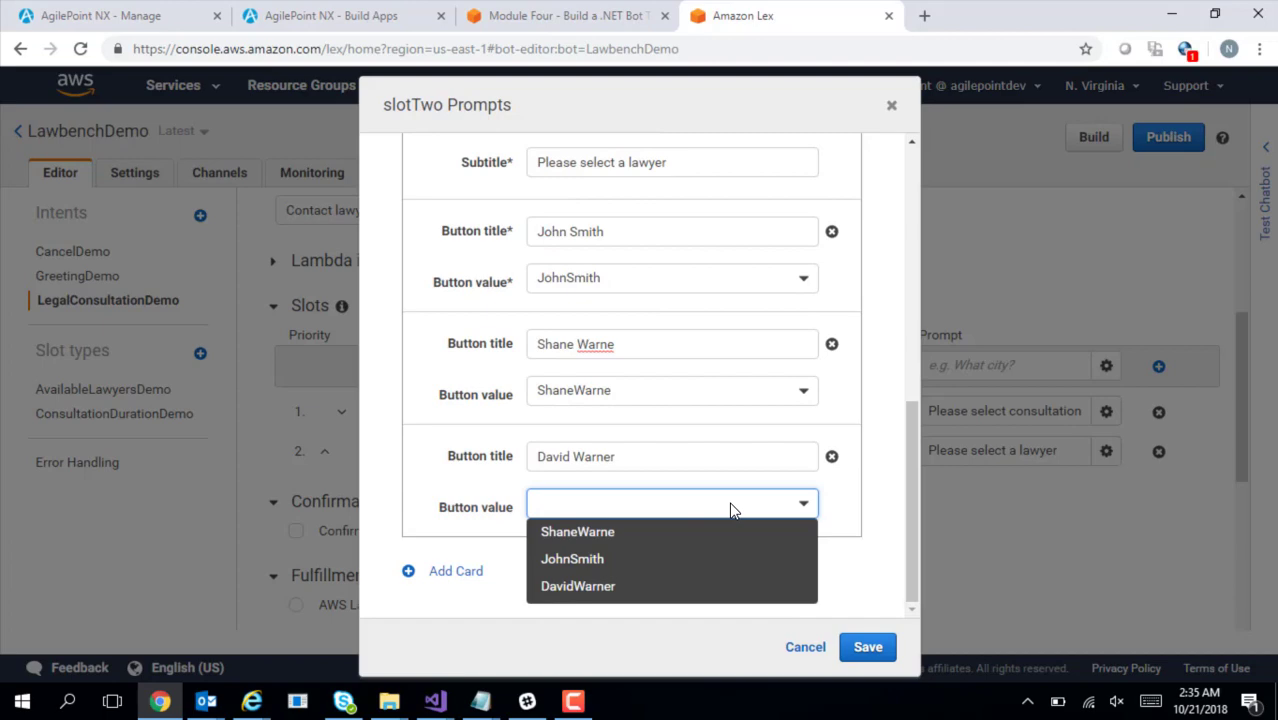
pyautogui.click(667, 586)
pyautogui.click(831, 569)
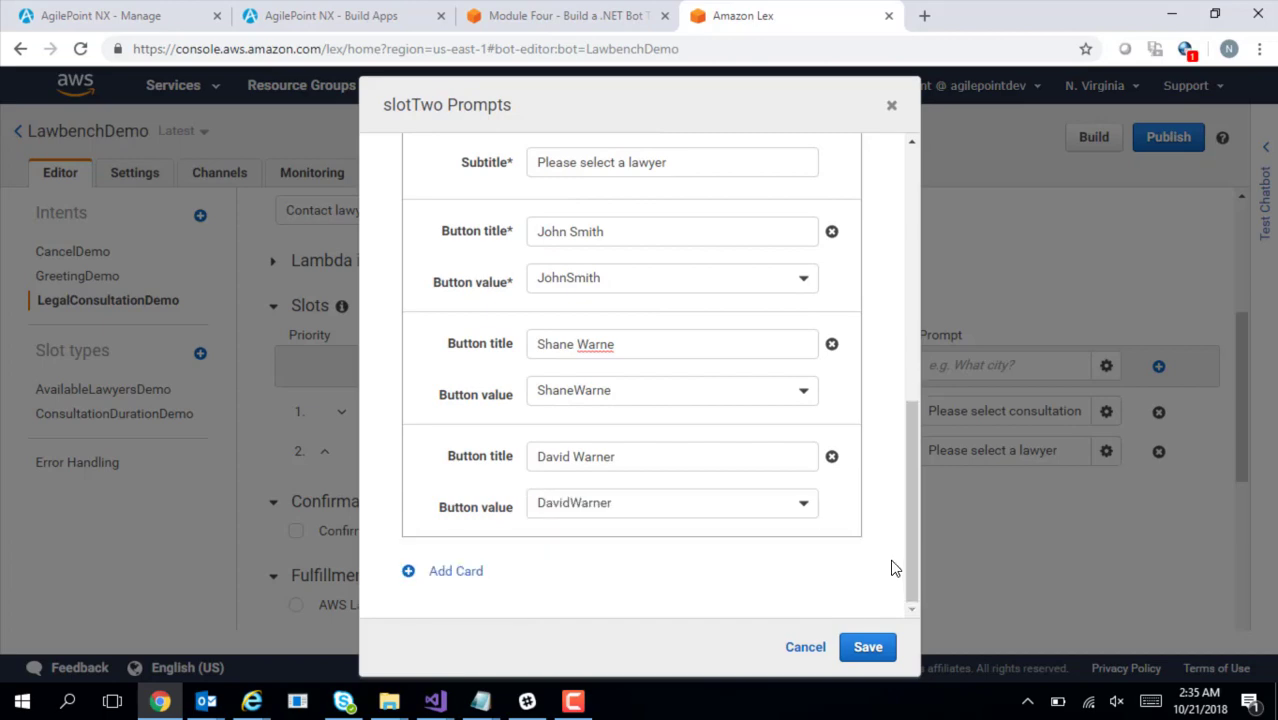
pyautogui.click(882, 650)
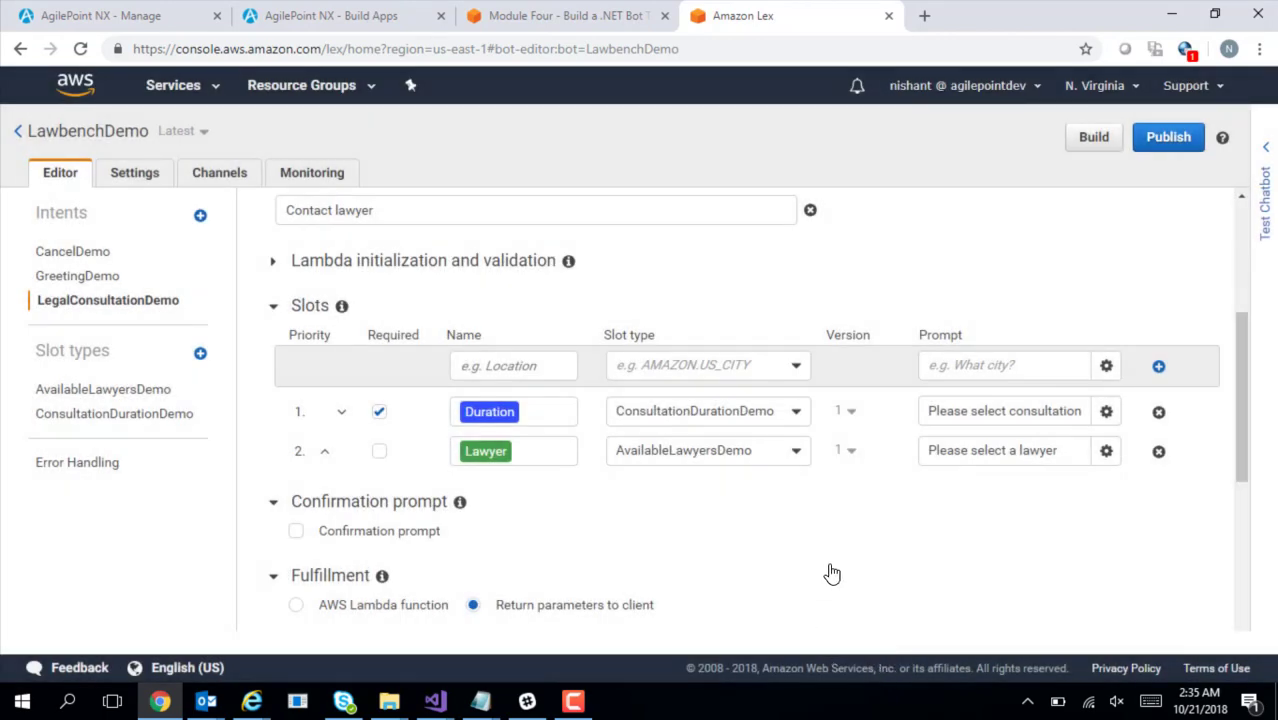
# Make Lawyer required and add a Firstname slot of type AMAZON.US_FIRST_NAME
pyautogui.click(380, 454)
pyautogui.hotkey('alt', 'Tab')
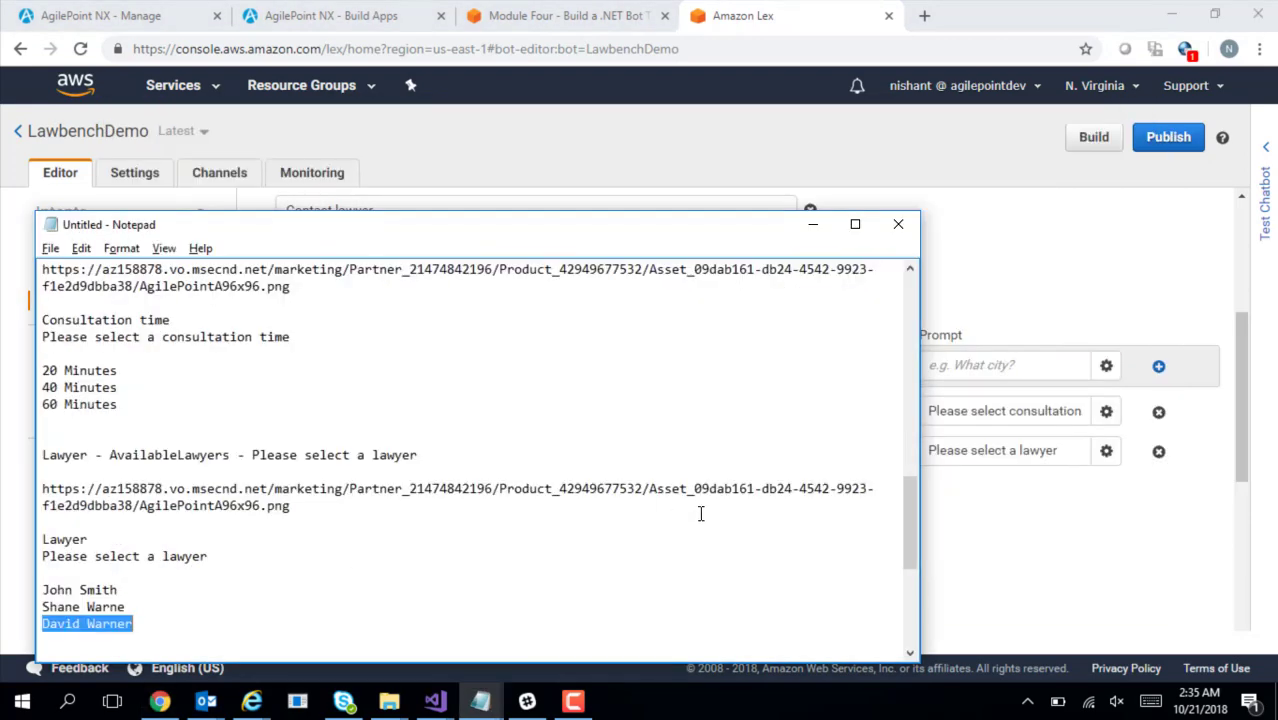
pyautogui.moveTo(906, 509); pyautogui.dragTo(918, 587)
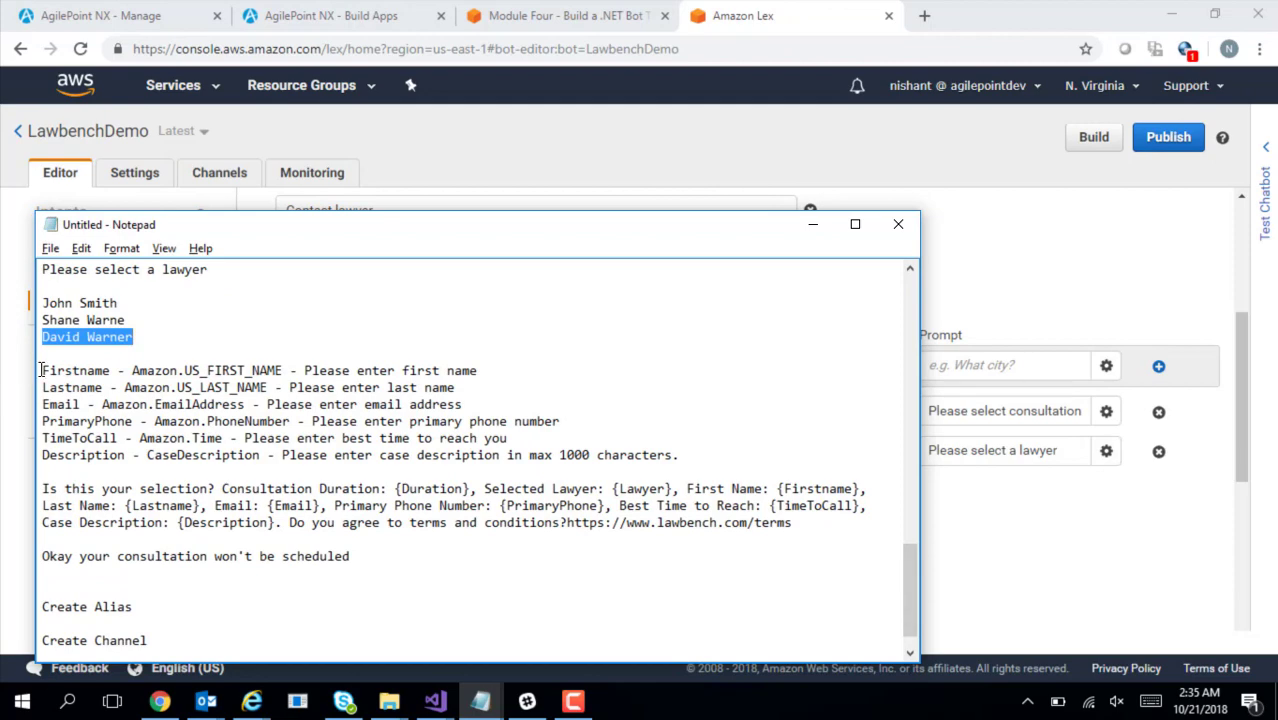
pyautogui.moveTo(42, 370); pyautogui.dragTo(105, 370)
pyautogui.hotkey('alt', 'Tab')
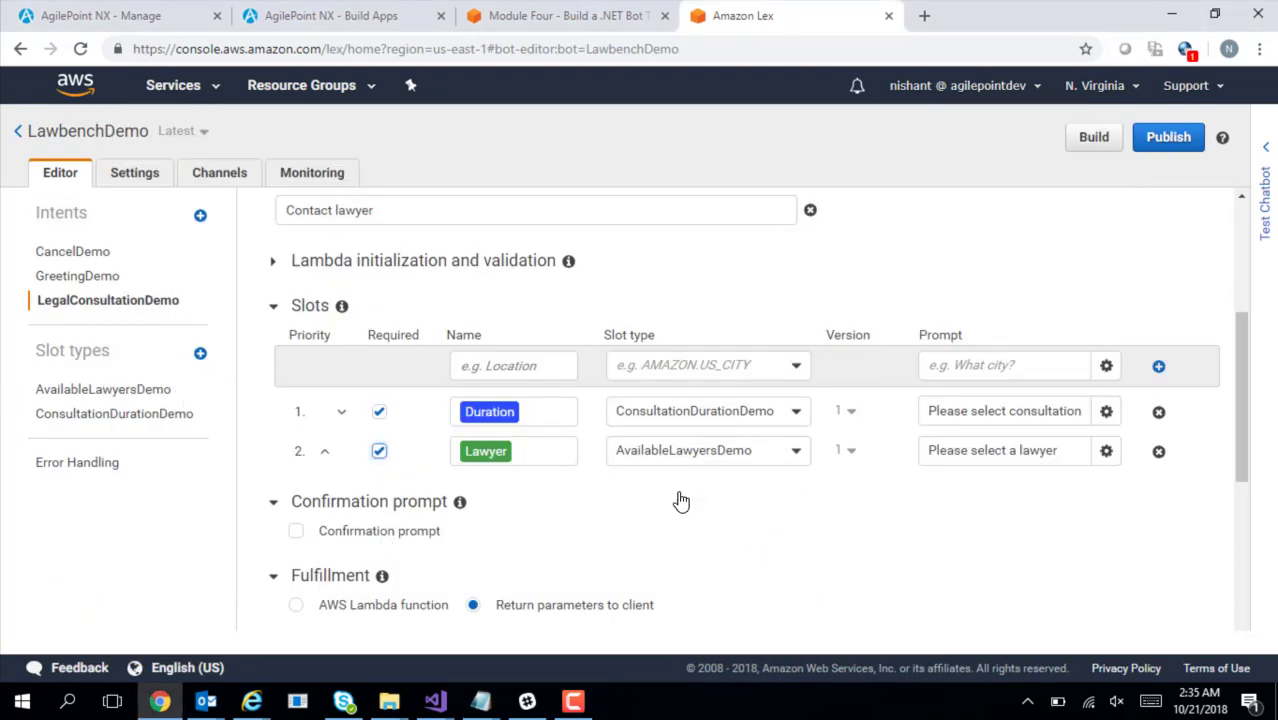
pyautogui.click(522, 376)
pyautogui.hotkey('ctrl', 'v')
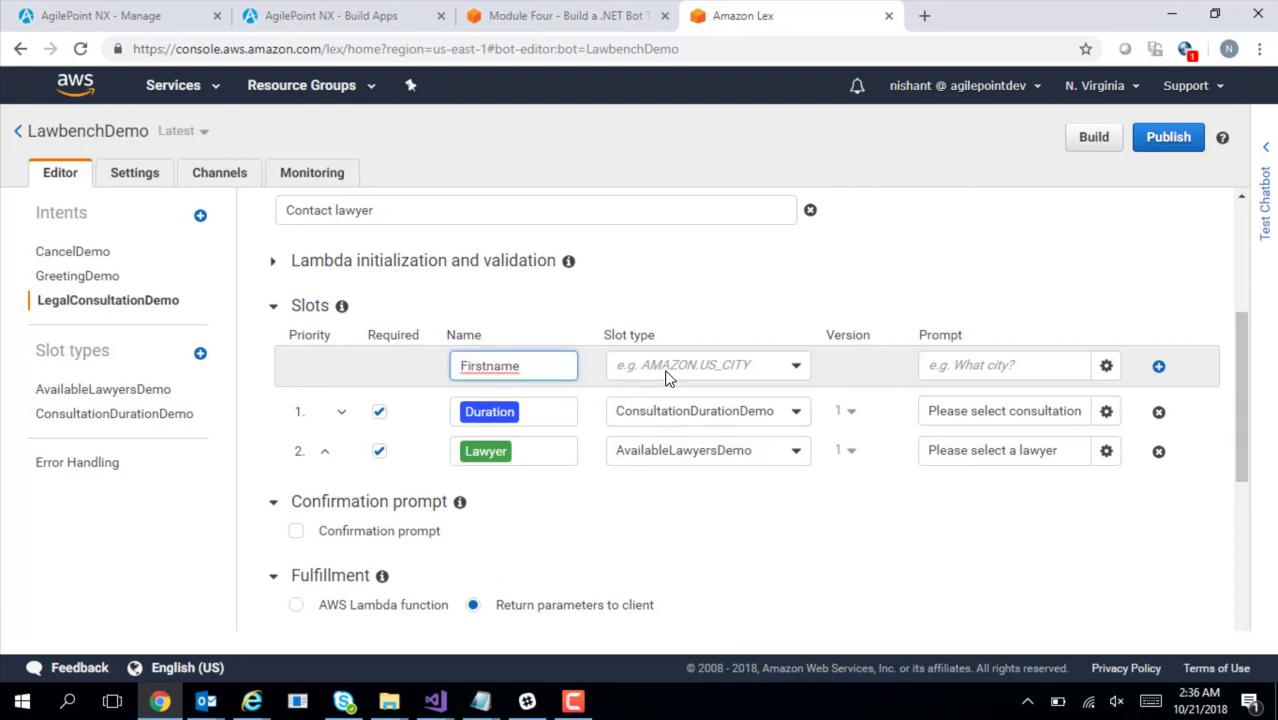
pyautogui.click(668, 370)
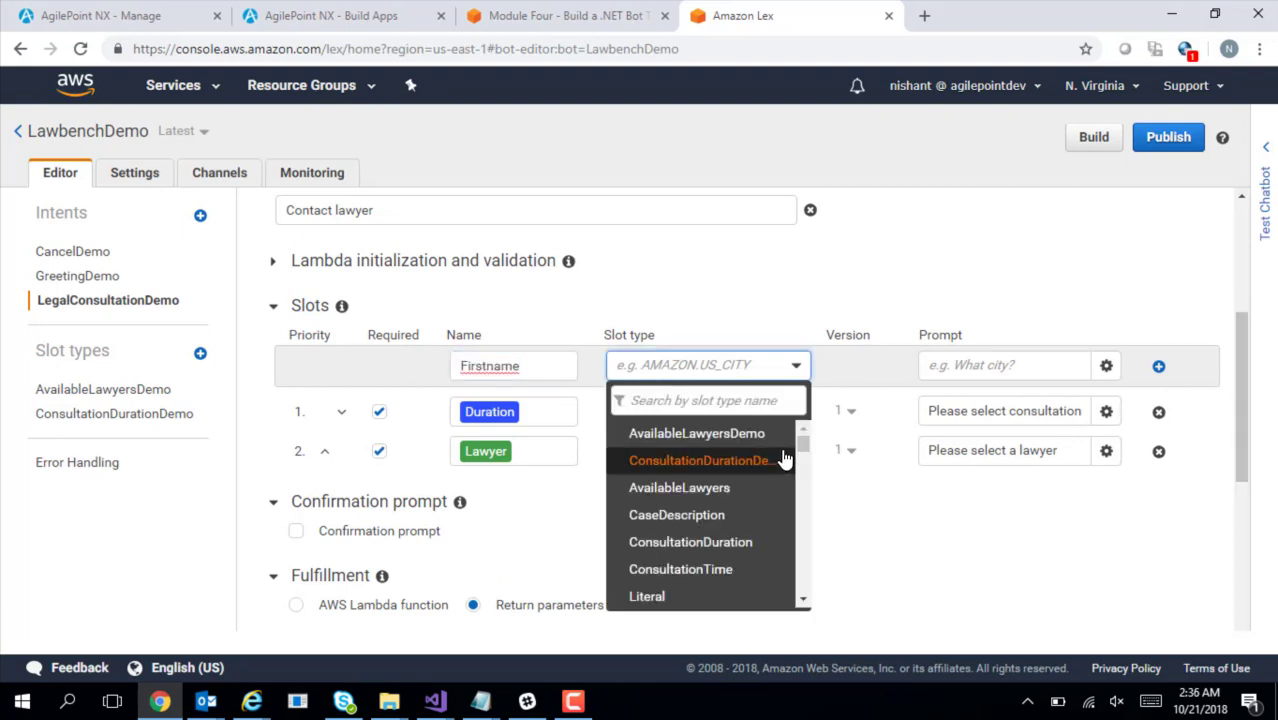
pyautogui.moveTo(805, 437); pyautogui.dragTo(826, 585)
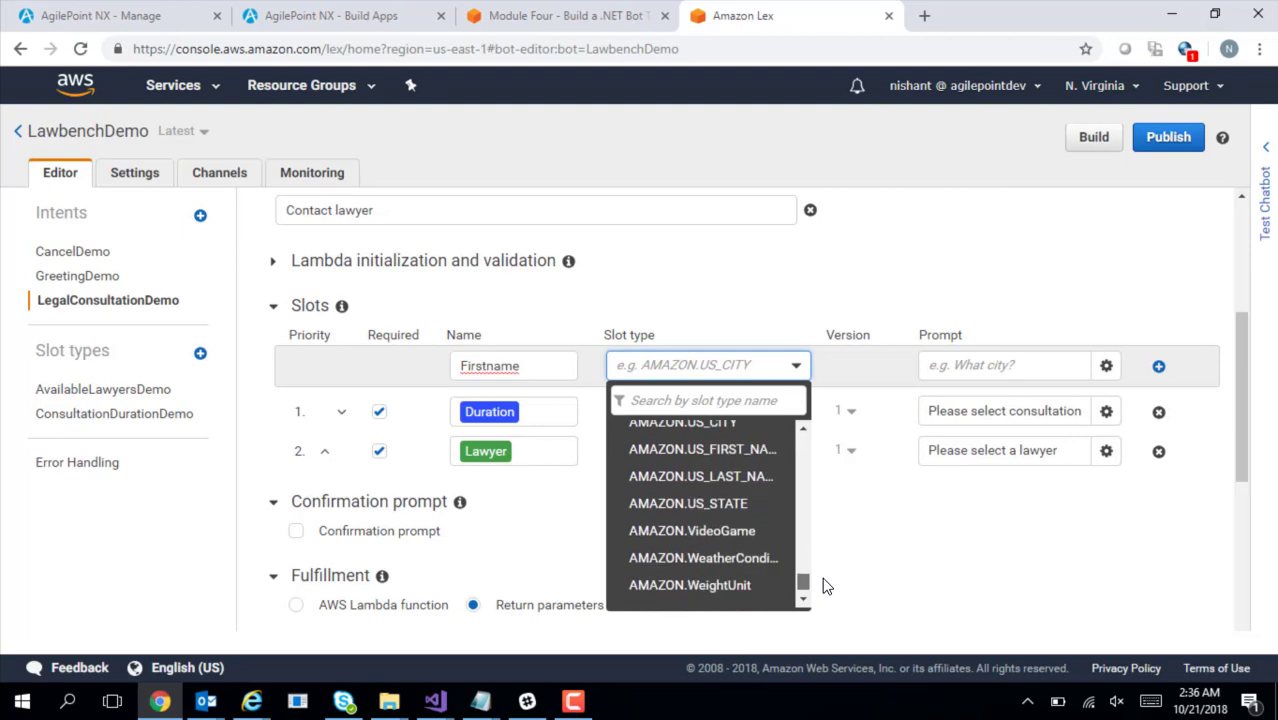
pyautogui.click(722, 450)
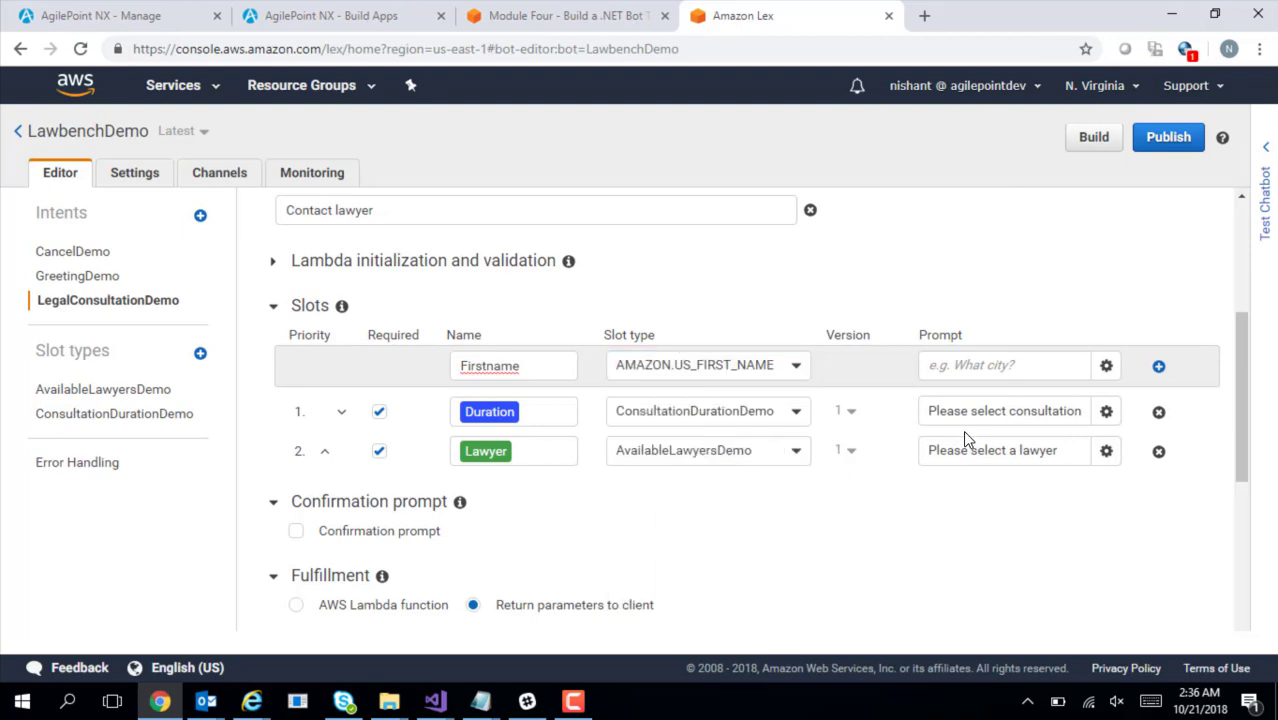
# Give Firstname the prompt 'Please enter first name', add it, and copy Lastname from the notes
pyautogui.hotkey('alt', 'Tab')
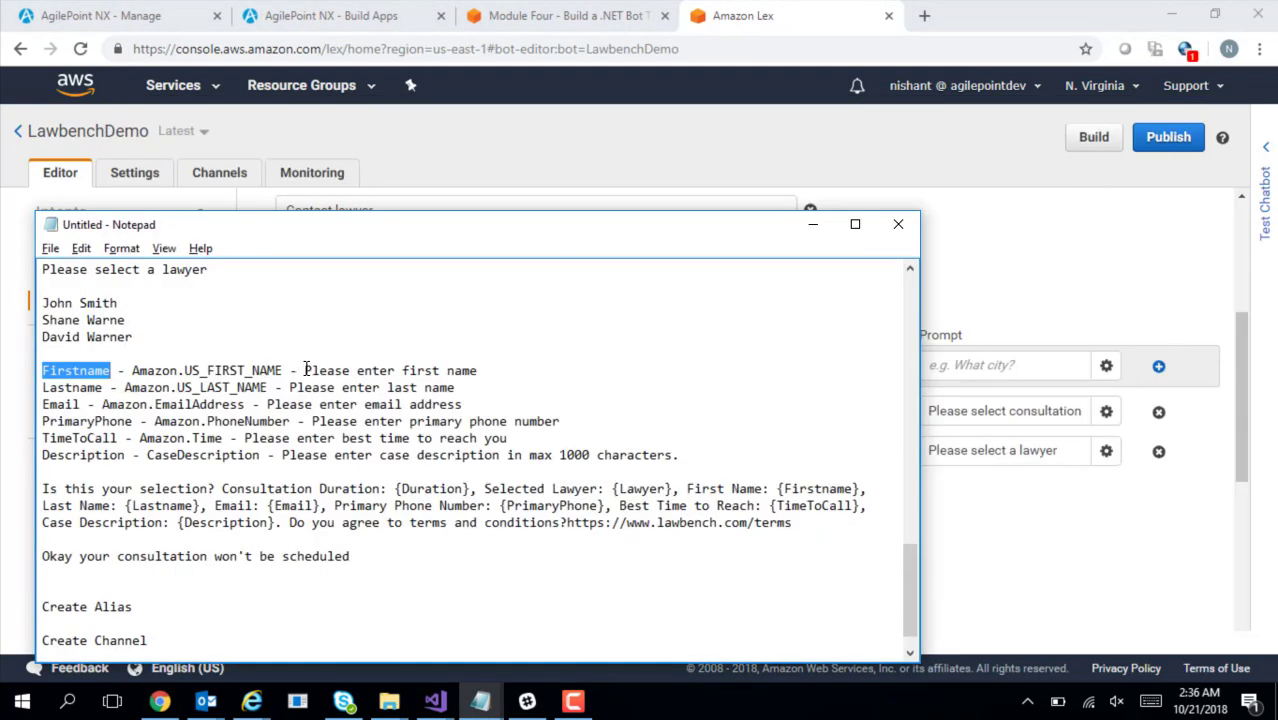
pyautogui.moveTo(305, 370); pyautogui.dragTo(478, 370)
pyautogui.hotkey('ctrl', 'c')
pyautogui.hotkey('alt', 'Tab')
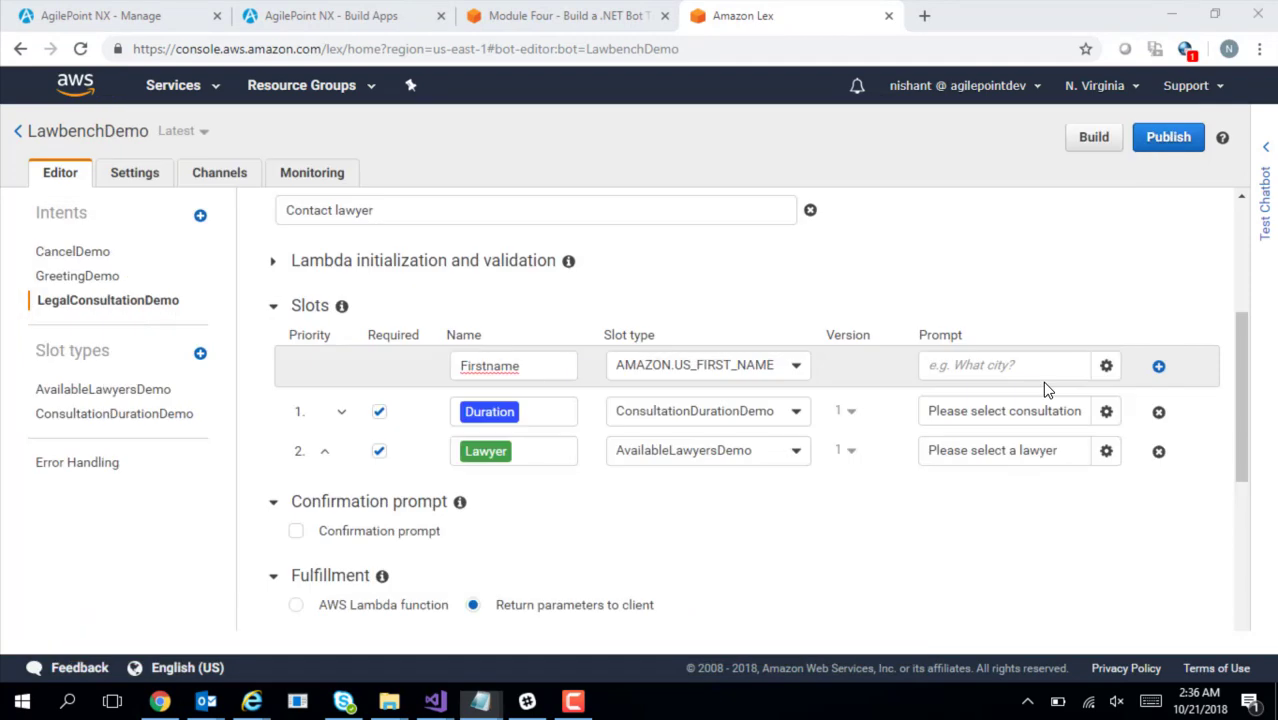
pyautogui.click(1000, 365)
pyautogui.hotkey('ctrl', 'v')
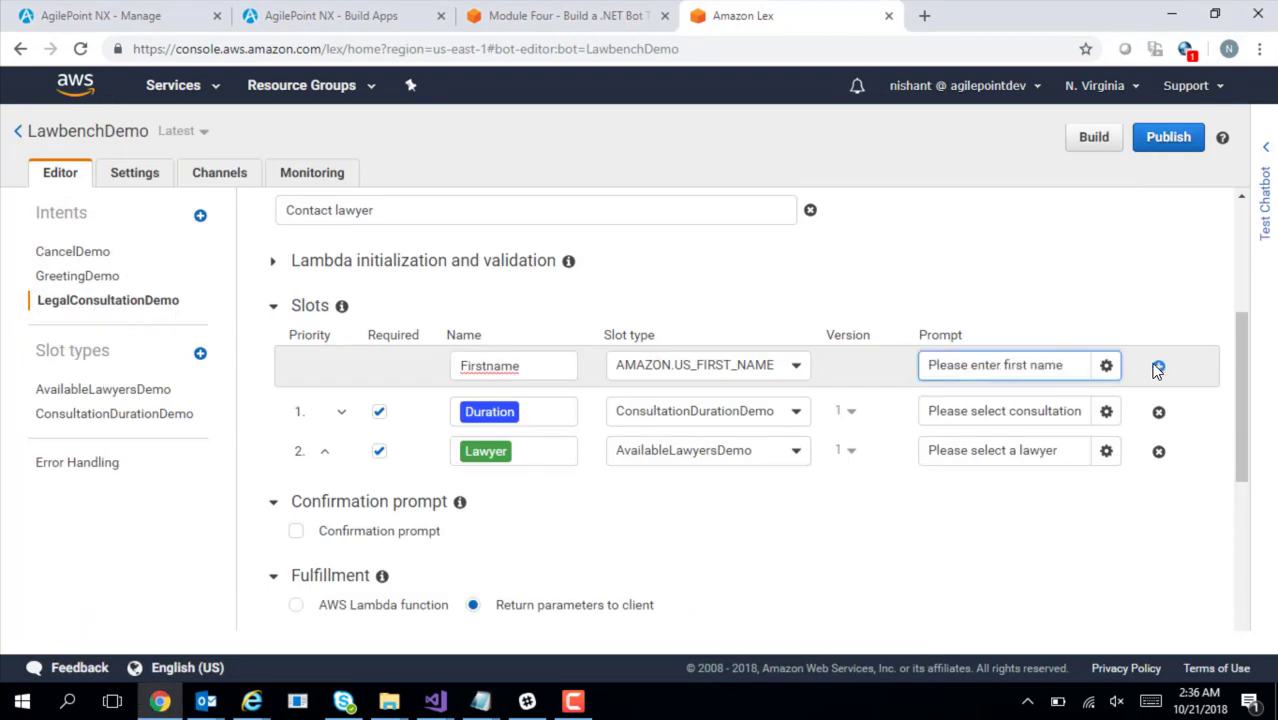
pyautogui.click(1157, 367)
pyautogui.scroll(3, 519, 428)
pyautogui.hotkey('alt', 'Tab')
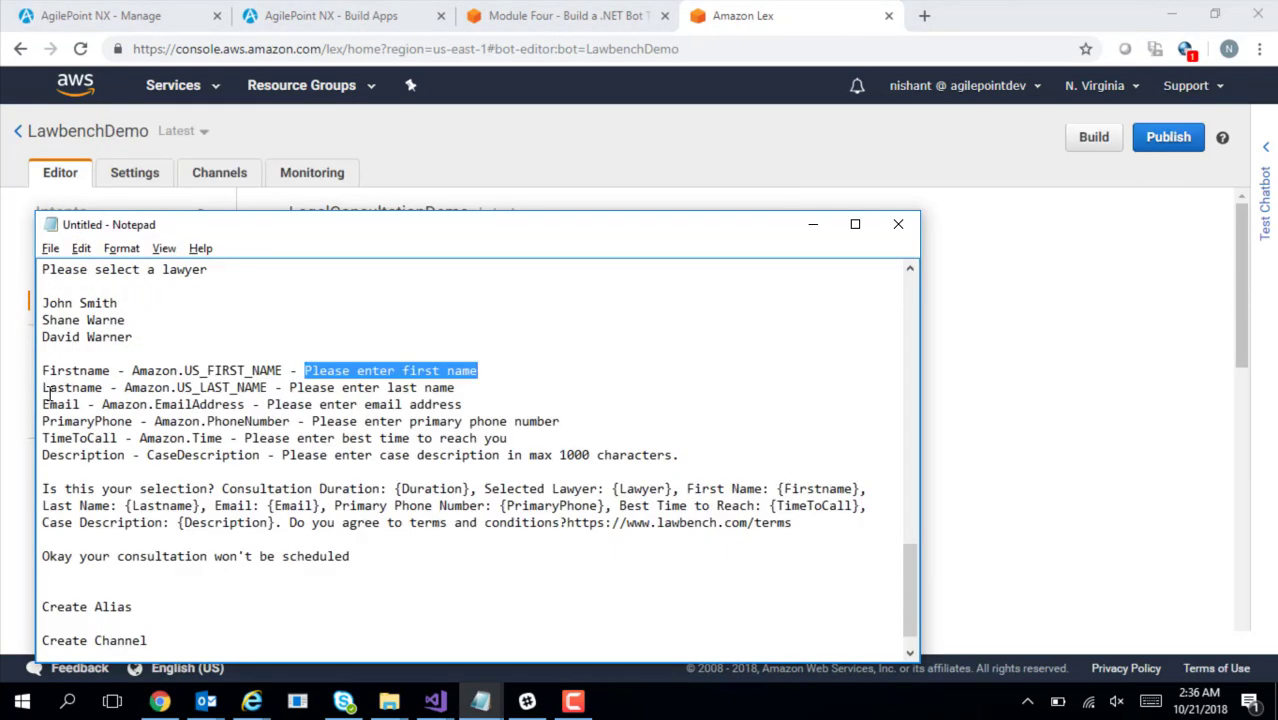
pyautogui.moveTo(43, 388); pyautogui.dragTo(101, 387)
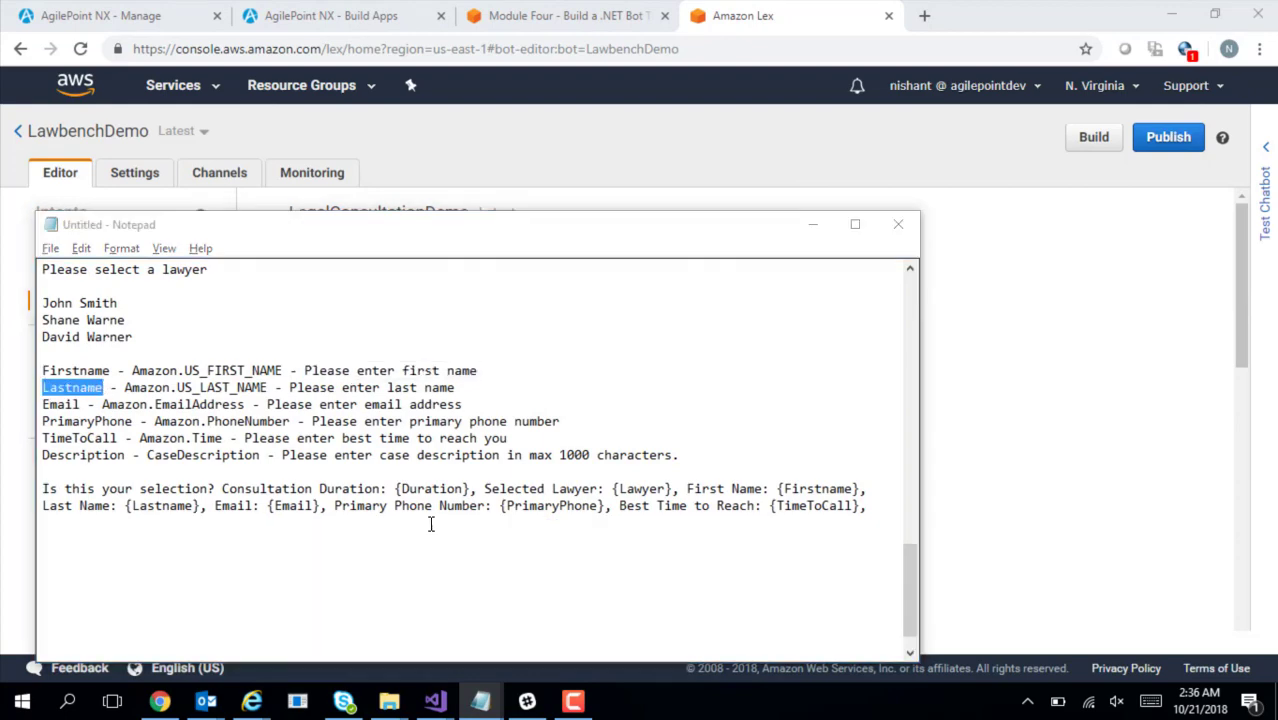
pyautogui.hotkey('alt', 'Tab')
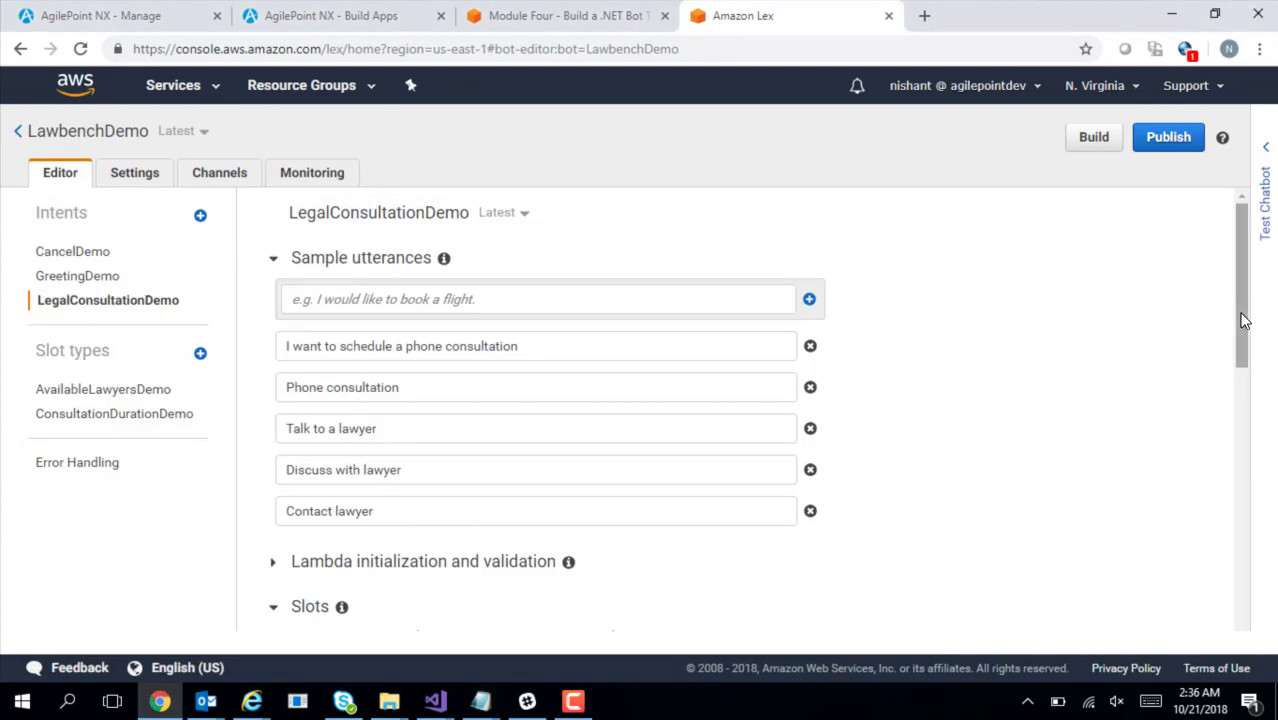
# Name a new slot Lastname with slot type AMAZON.US_LAST_NAME
pyautogui.moveTo(1248, 318); pyautogui.dragTo(1248, 418)
pyautogui.click(488, 384)
pyautogui.hotkey('ctrl', 'v')
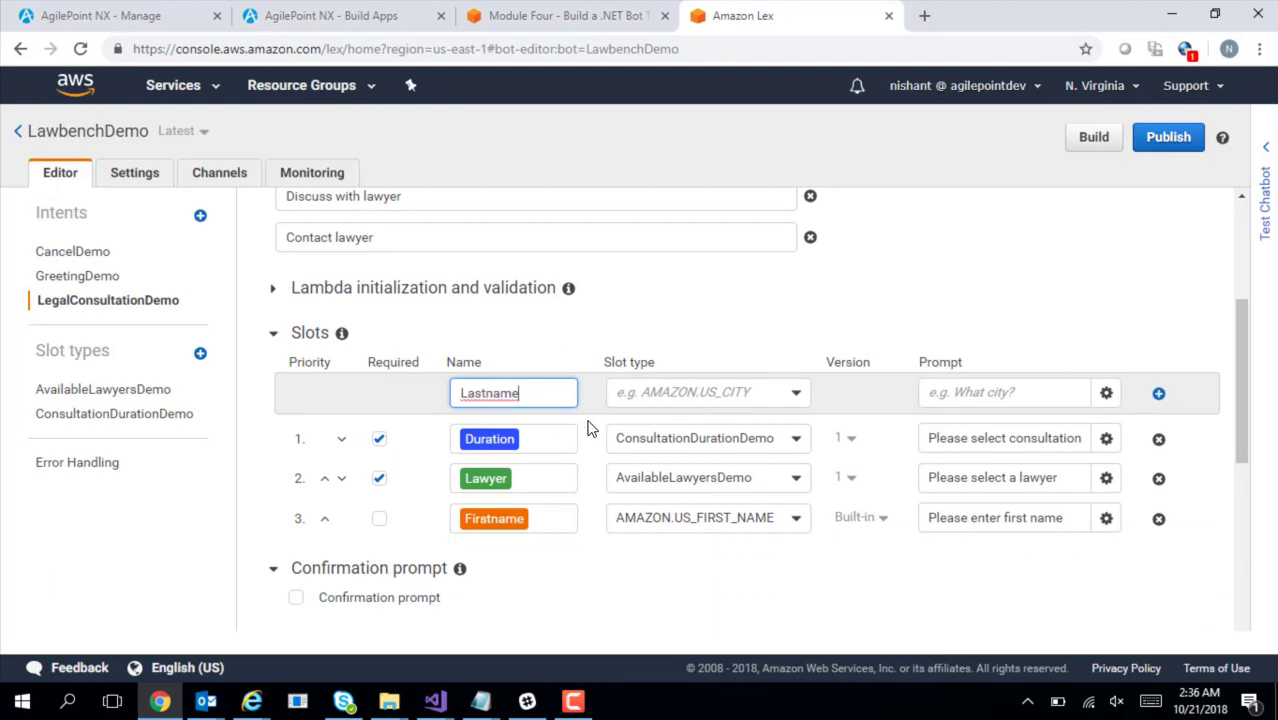
pyautogui.click(651, 392)
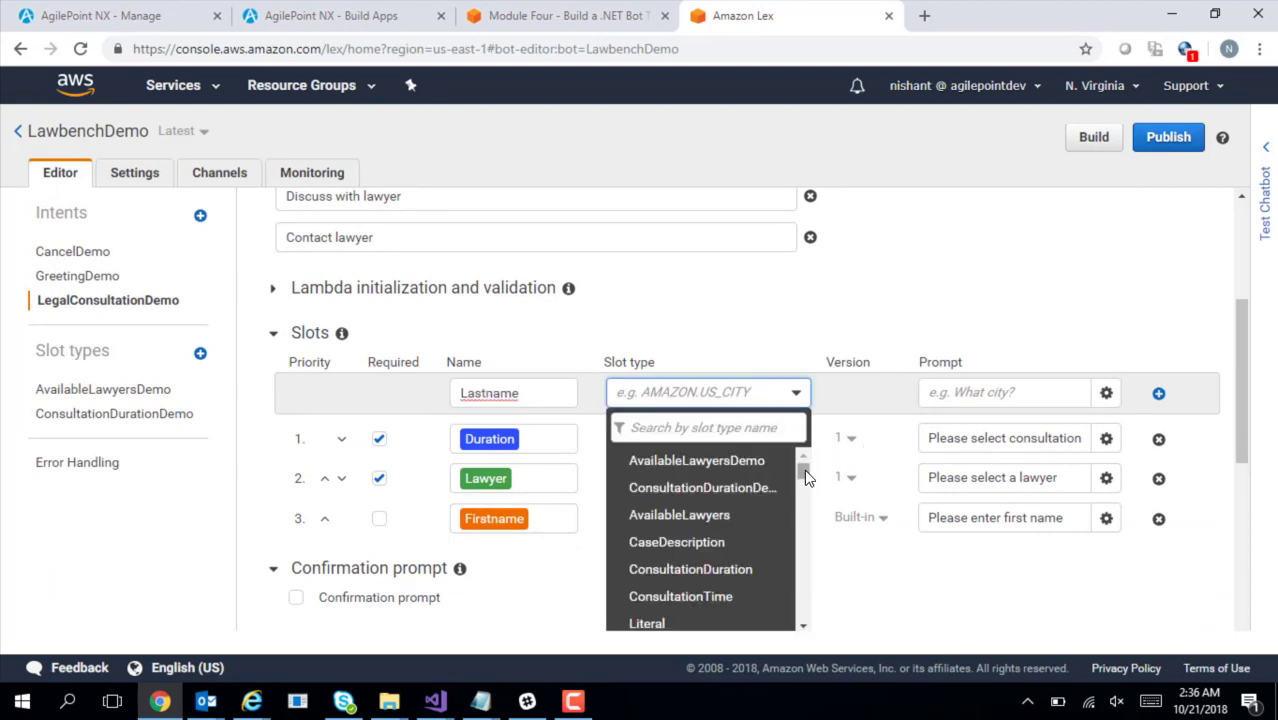
pyautogui.scroll(-8, 800, 530)
pyautogui.scroll(-15, 800, 587)
pyautogui.scroll(2, 800, 587)
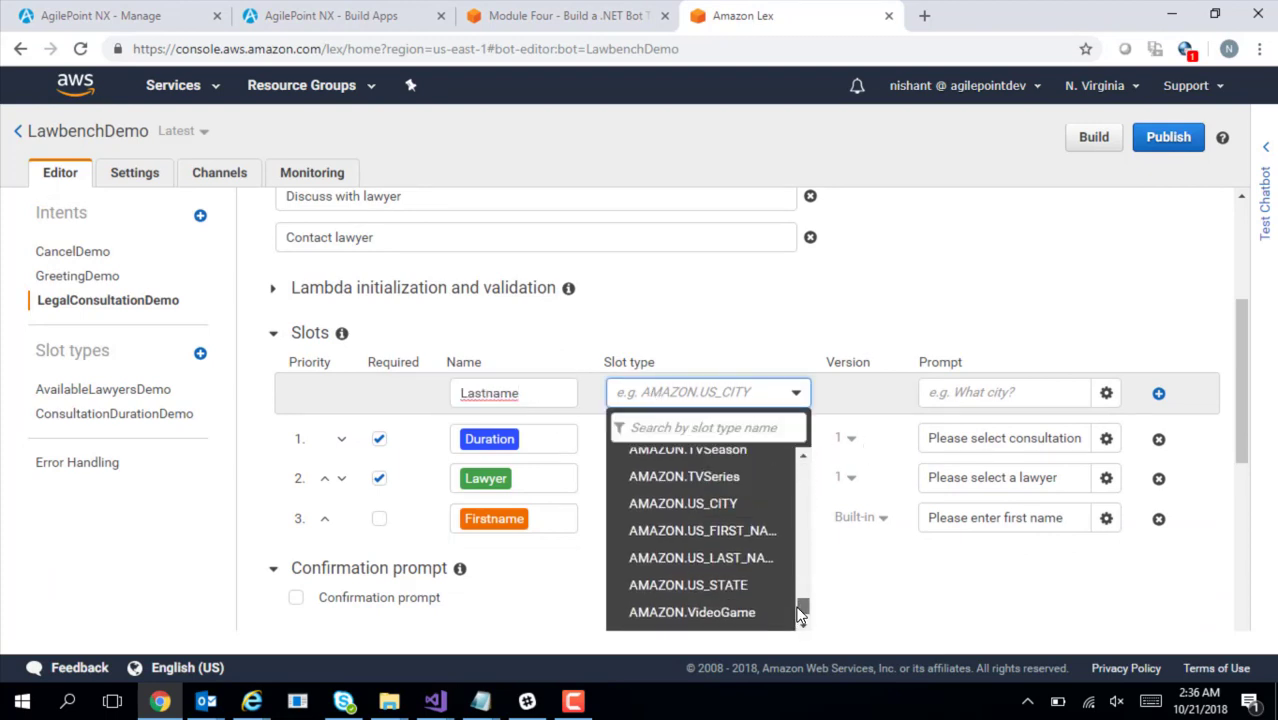
pyautogui.click(740, 572)
# Give Lastname the prompt 'Please enter last name', add it, and copy Email from the notes
pyautogui.hotkey('alt', 'Tab')
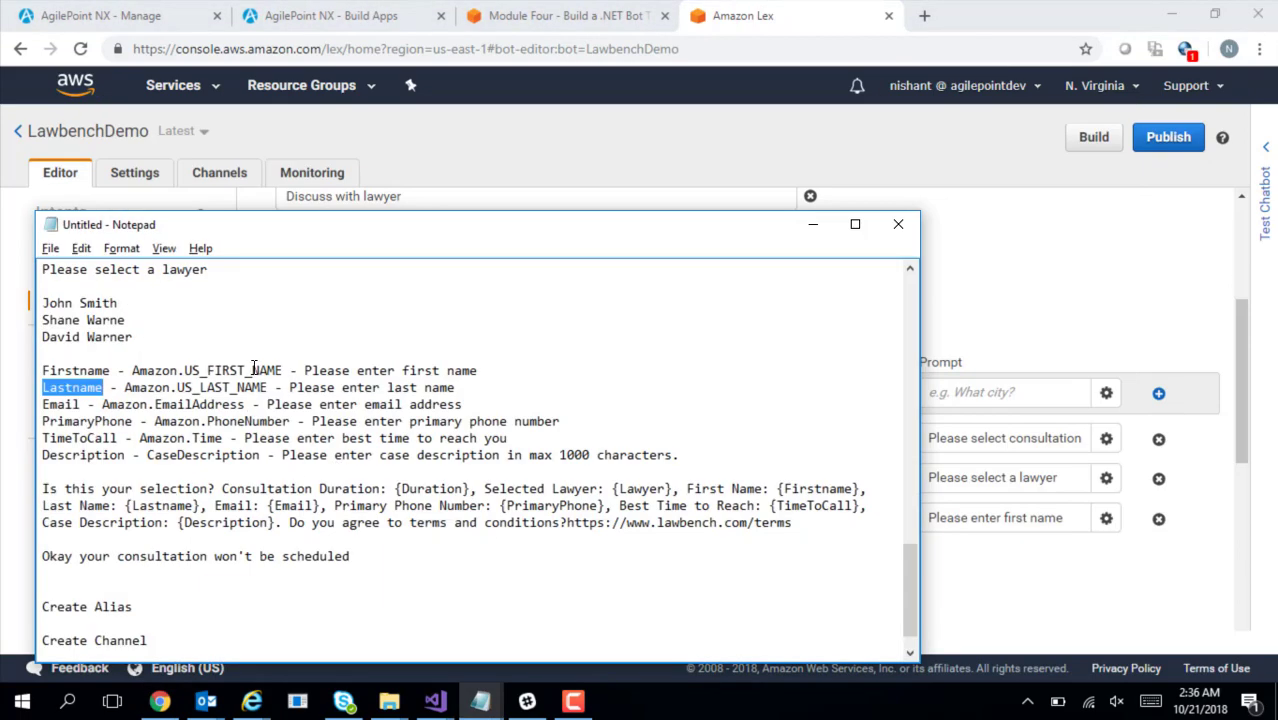
pyautogui.moveTo(289, 387); pyautogui.dragTo(458, 392)
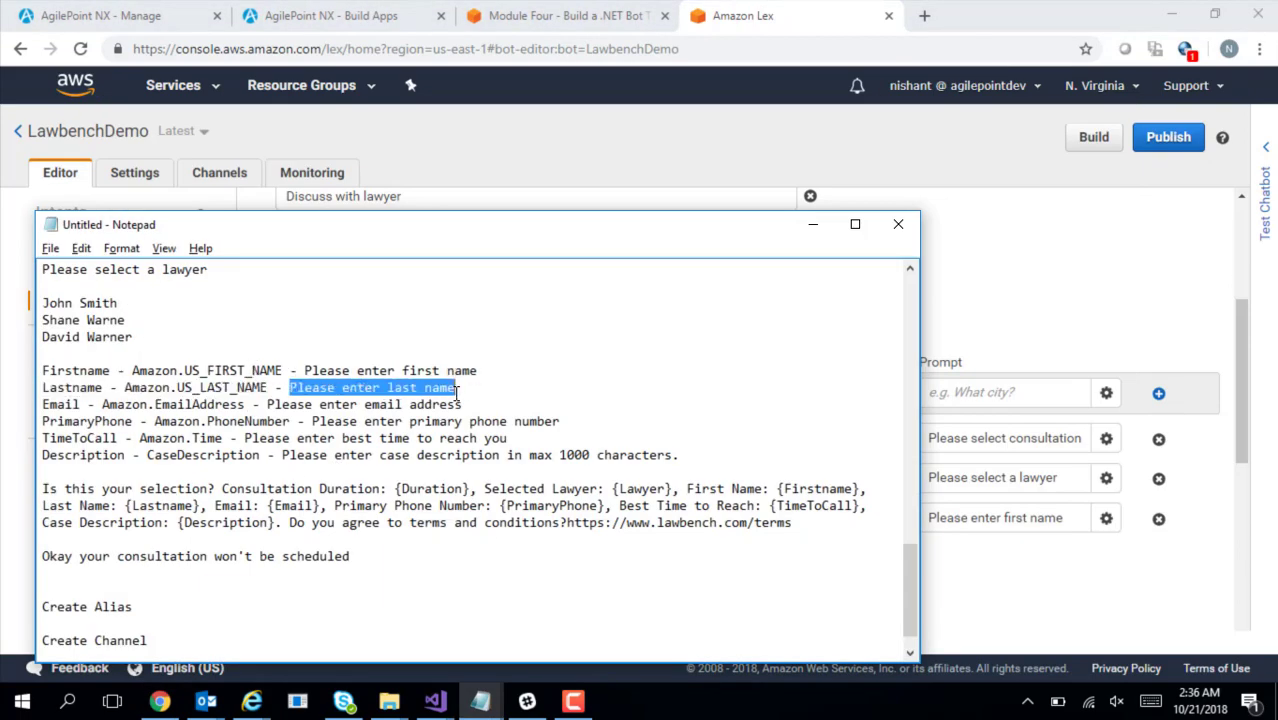
pyautogui.hotkey('alt', 'Tab')
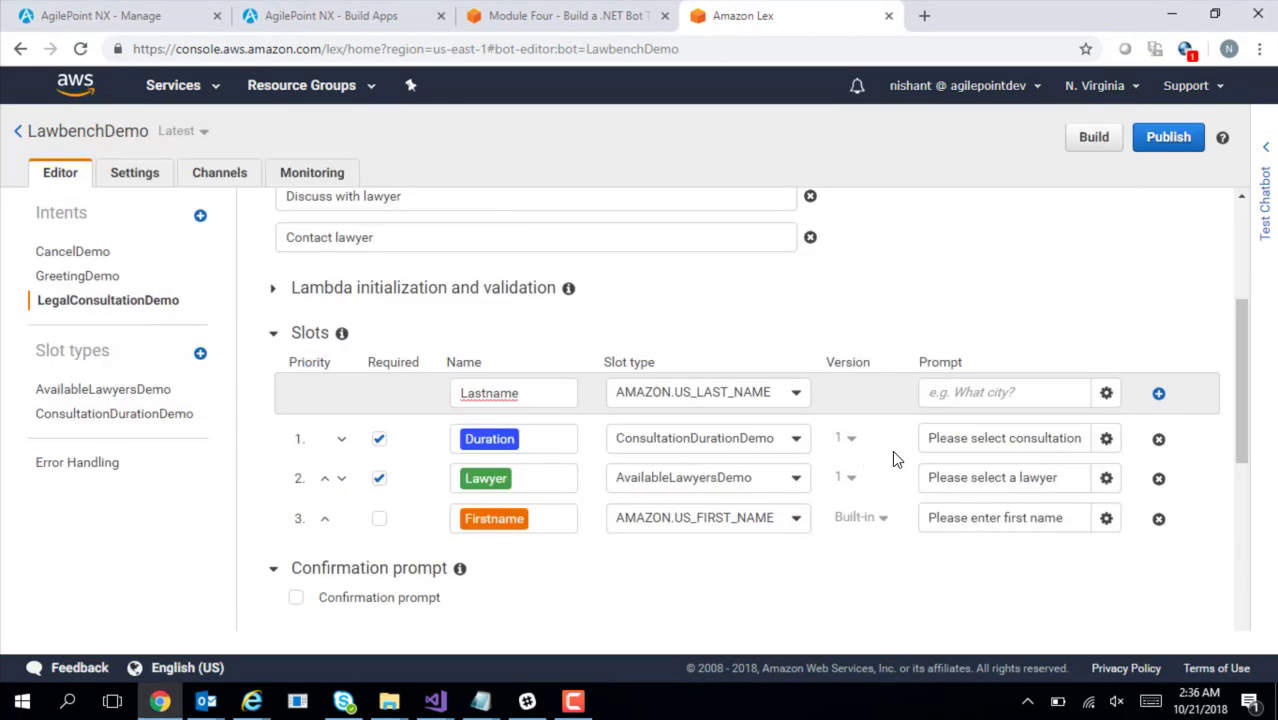
pyautogui.click(955, 397)
pyautogui.hotkey('ctrl', 'v')
pyautogui.press('Return')
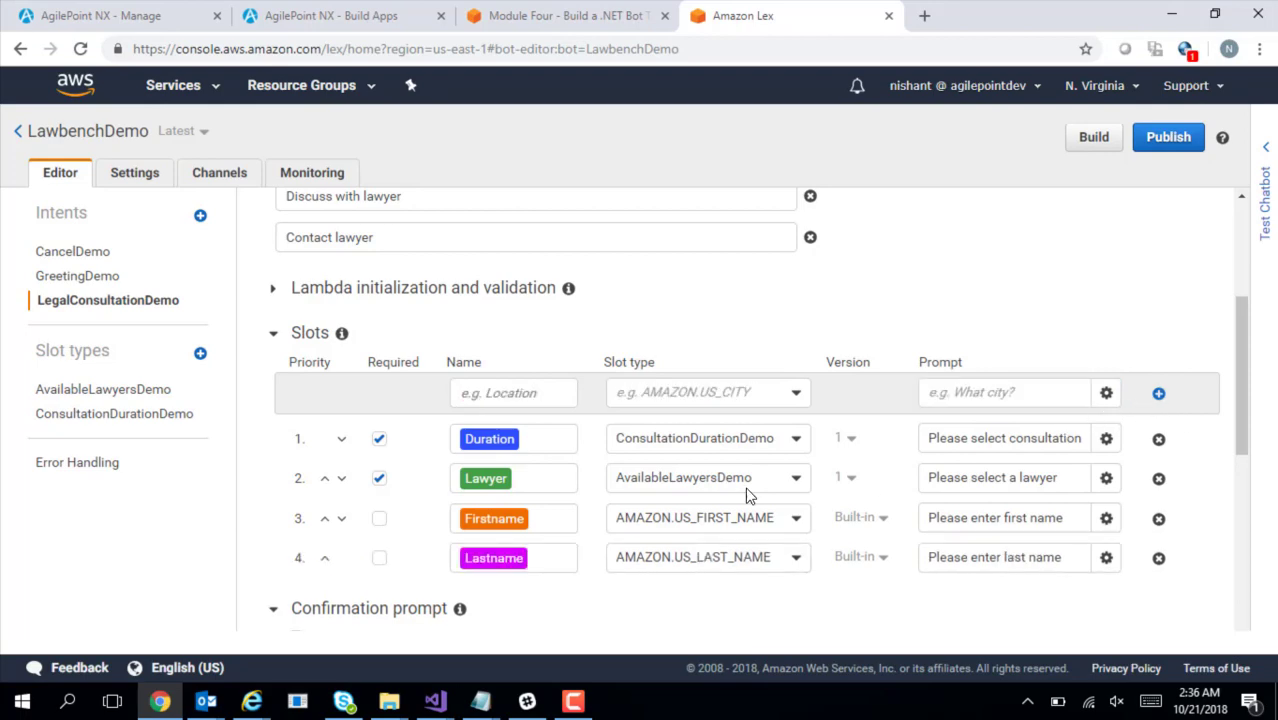
pyautogui.hotkey('alt', 'Tab')
pyautogui.moveTo(42, 404); pyautogui.dragTo(80, 404)
pyautogui.hotkey('alt', 'Tab')
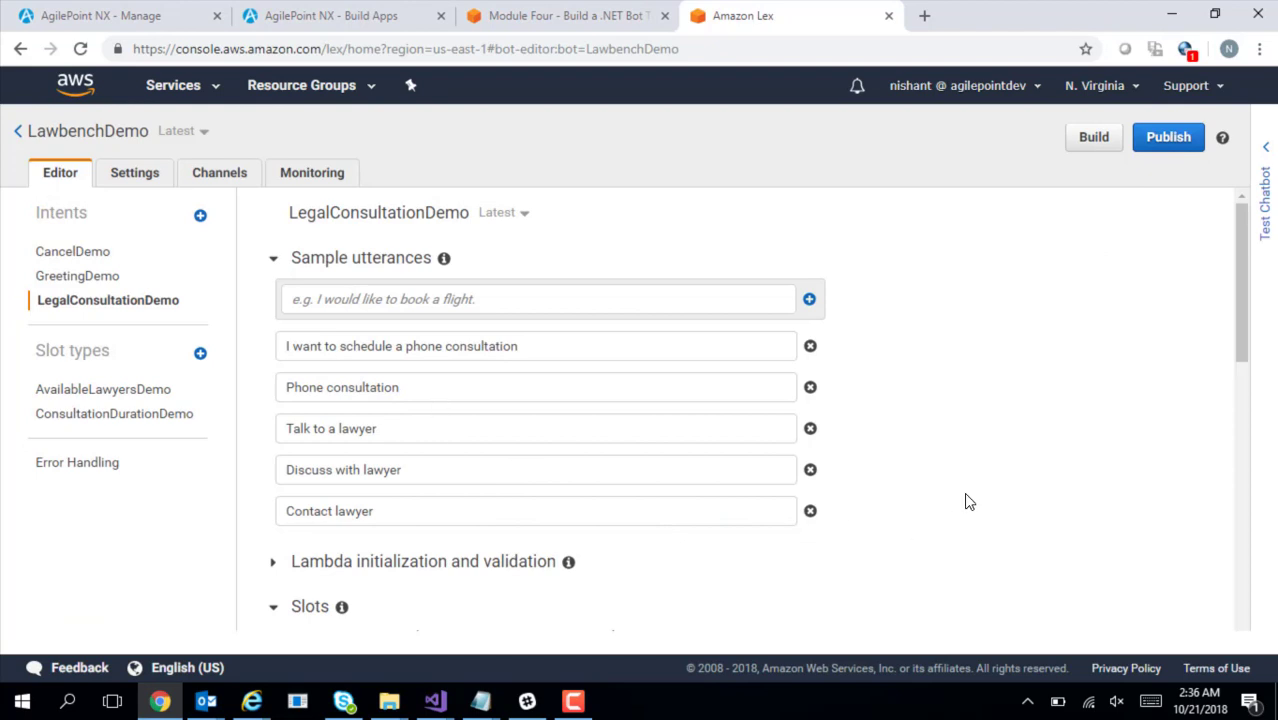
# Name the new slot Email and give it the slot type AMAZON.EmailAddress
pyautogui.moveTo(1237, 342); pyautogui.dragTo(1245, 457)
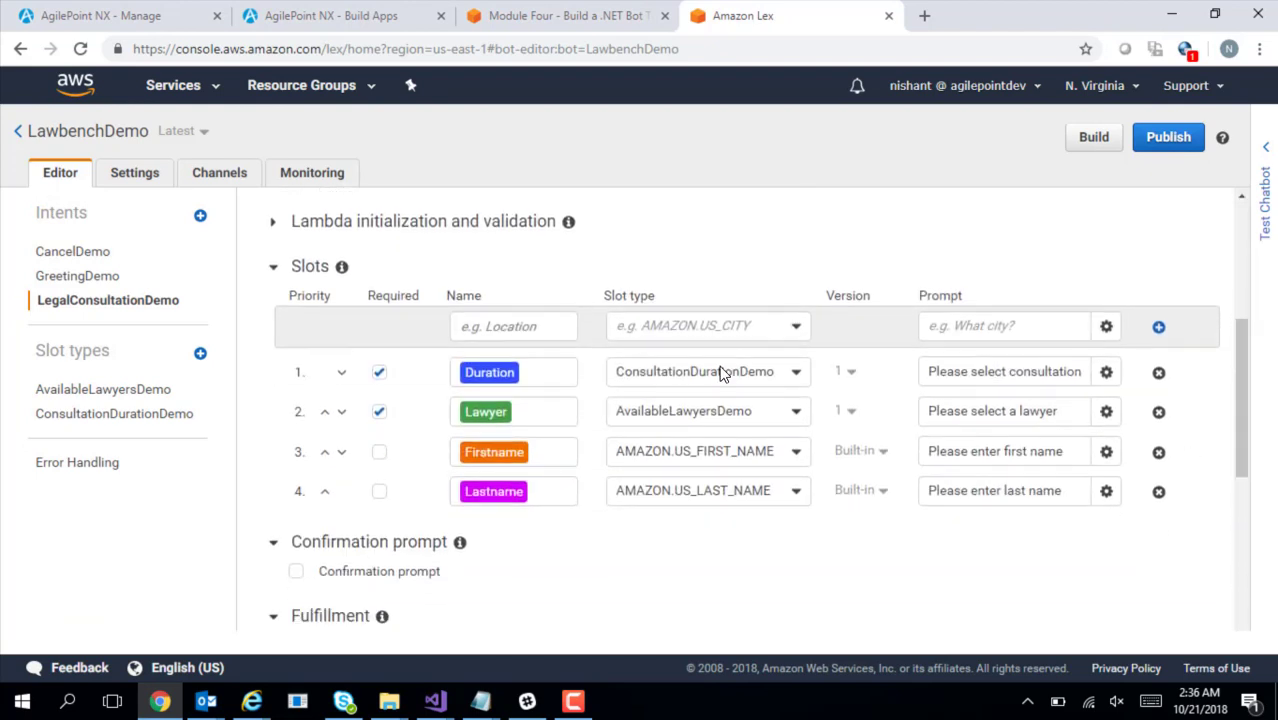
pyautogui.click(561, 316)
pyautogui.hotkey('ctrl', 'v')
pyautogui.click(690, 328)
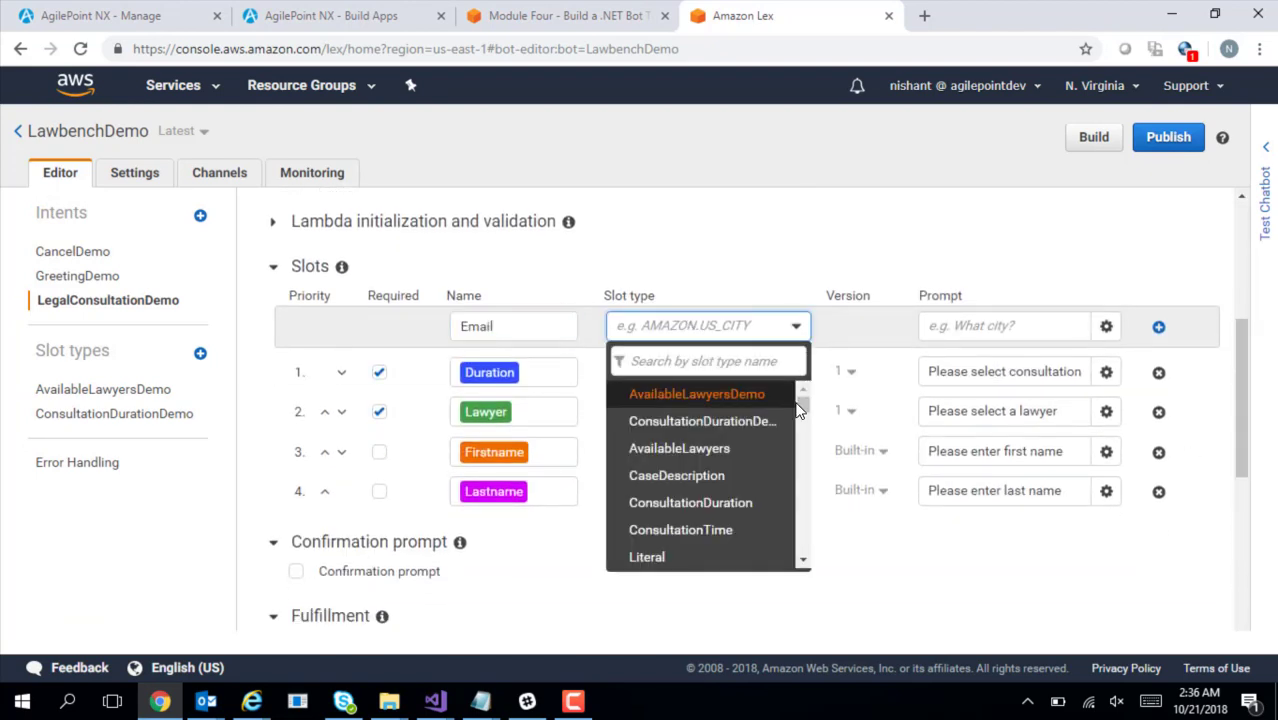
pyautogui.moveTo(798, 398); pyautogui.dragTo(815, 462)
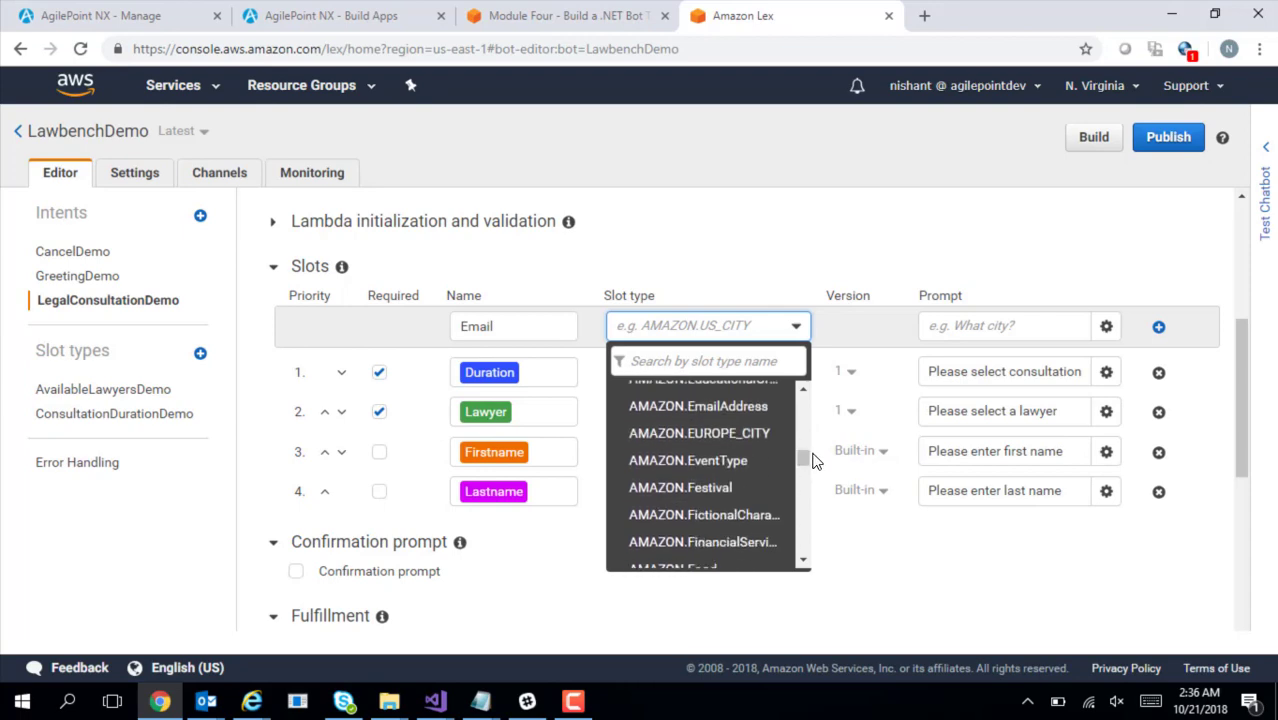
pyautogui.click(742, 410)
# Paste the prompt 'Please enter email address' from the notes and add Email as slot 5
pyautogui.hotkey('alt', 'Tab')
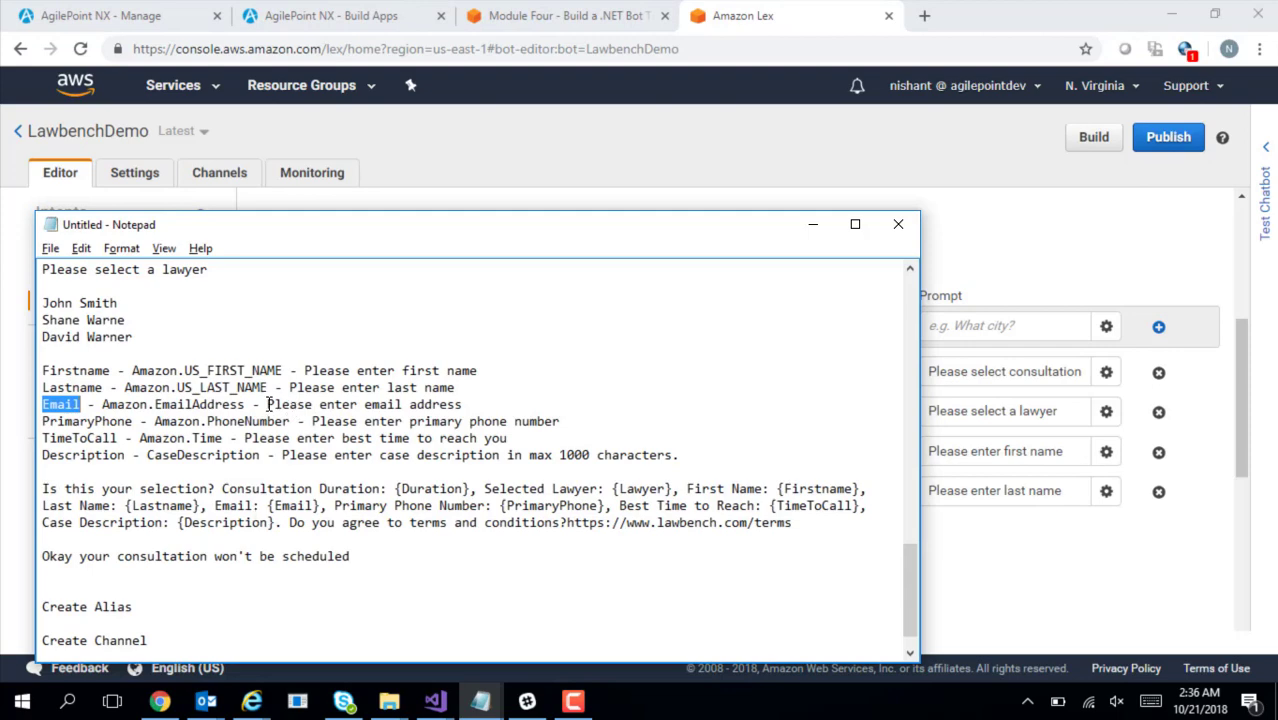
pyautogui.moveTo(268, 404); pyautogui.dragTo(463, 404)
pyautogui.hotkey('ctrl', 'c')
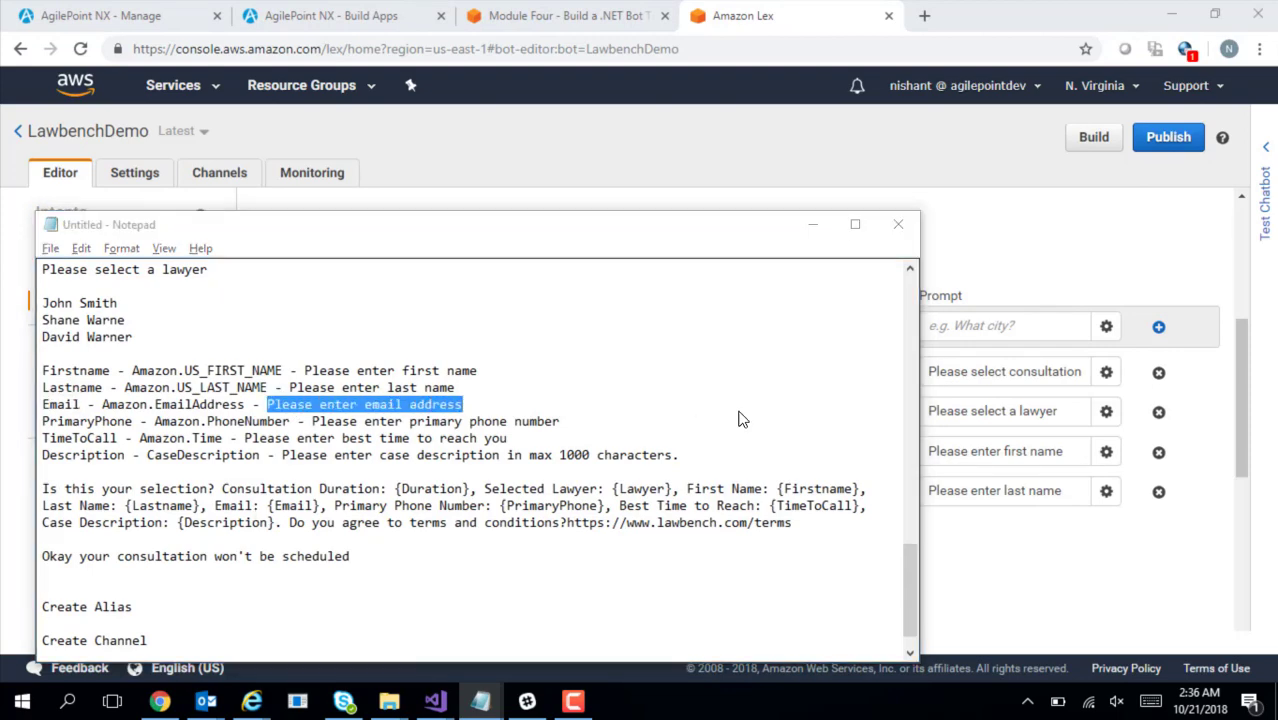
pyautogui.hotkey('alt', 'Tab')
pyautogui.click(960, 335)
pyautogui.hotkey('ctrl', 'v')
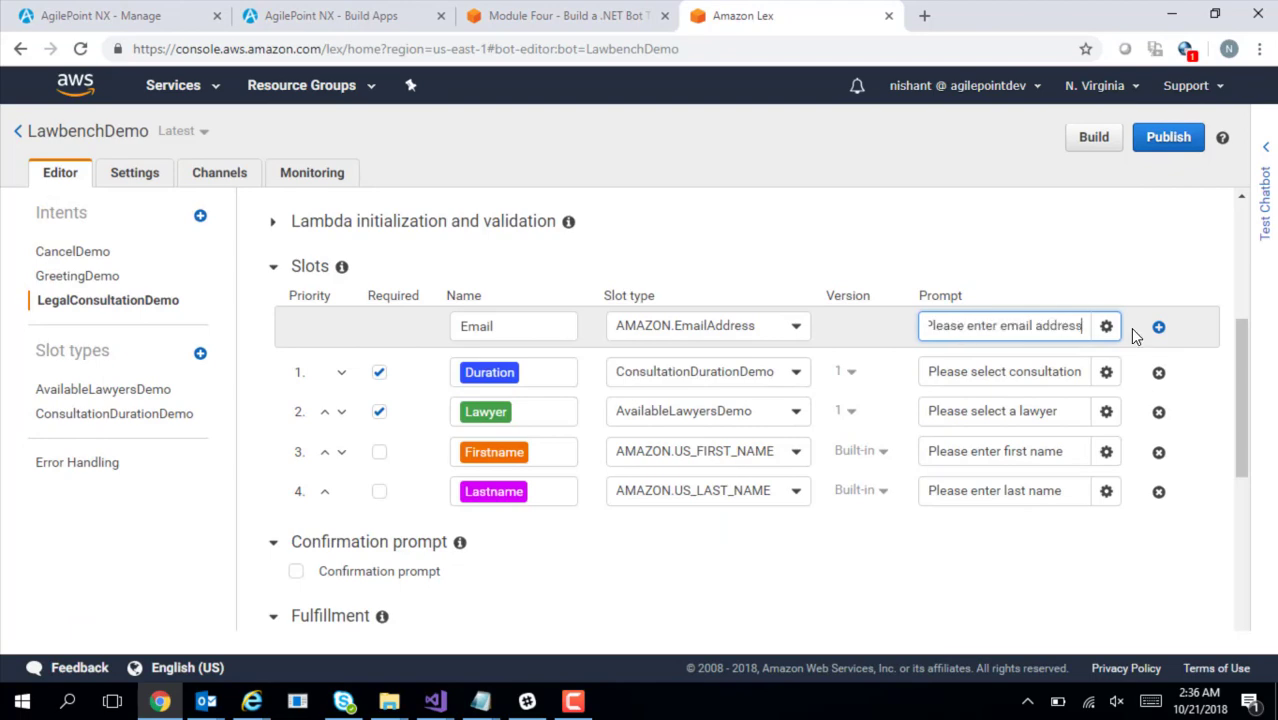
pyautogui.click(1158, 327)
# Copy the next slot name, PrimaryPhone, from the notes
pyautogui.hotkey('alt', 'Tab')
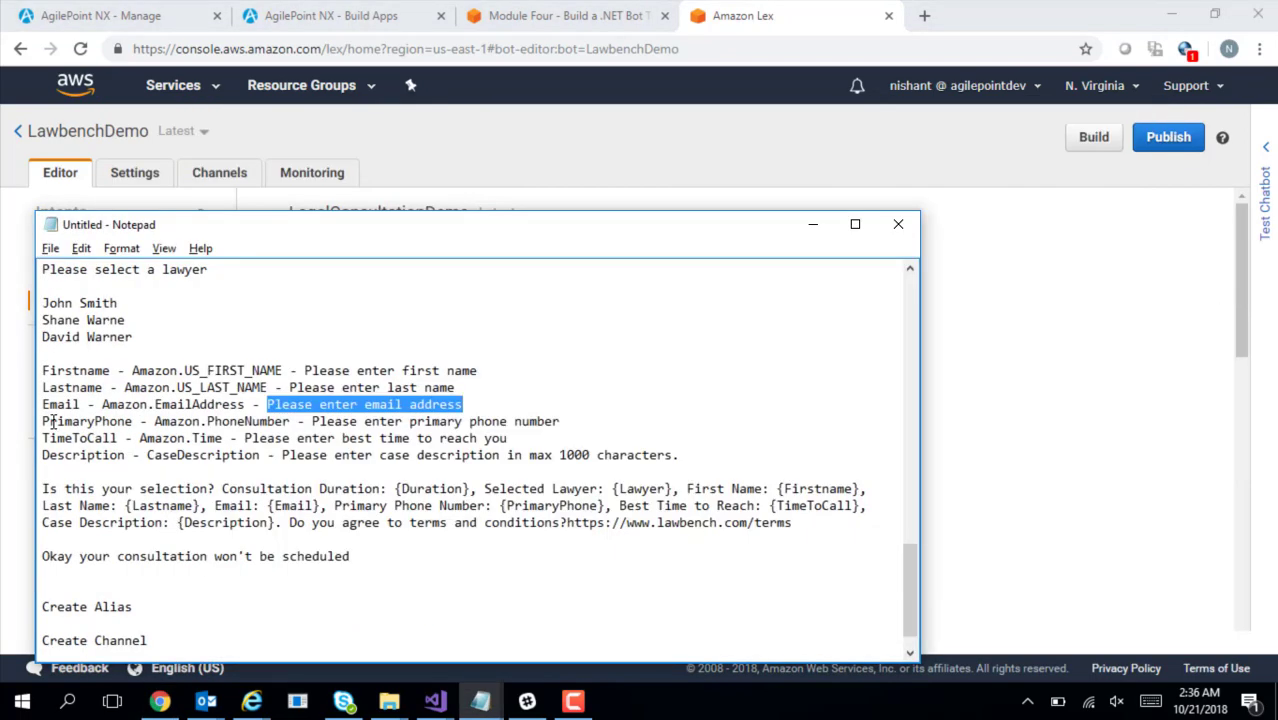
pyautogui.moveTo(39, 421); pyautogui.dragTo(128, 421)
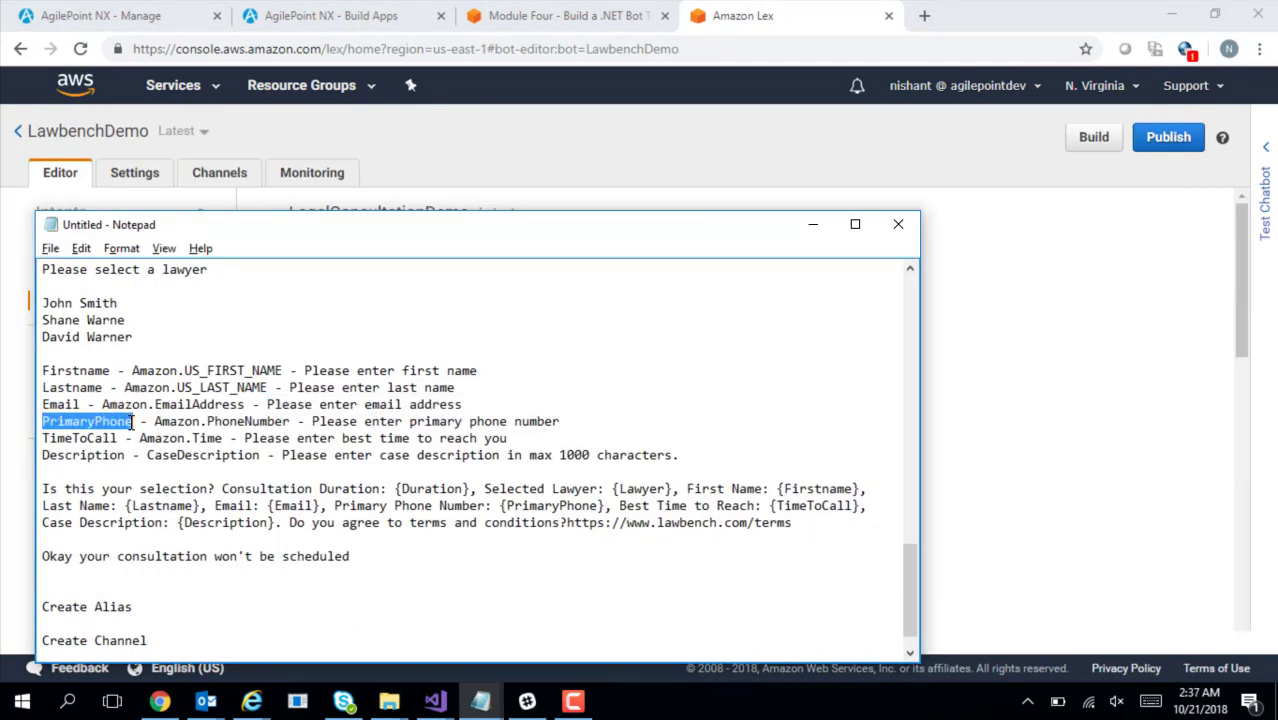
pyautogui.hotkey('alt', 'Tab')
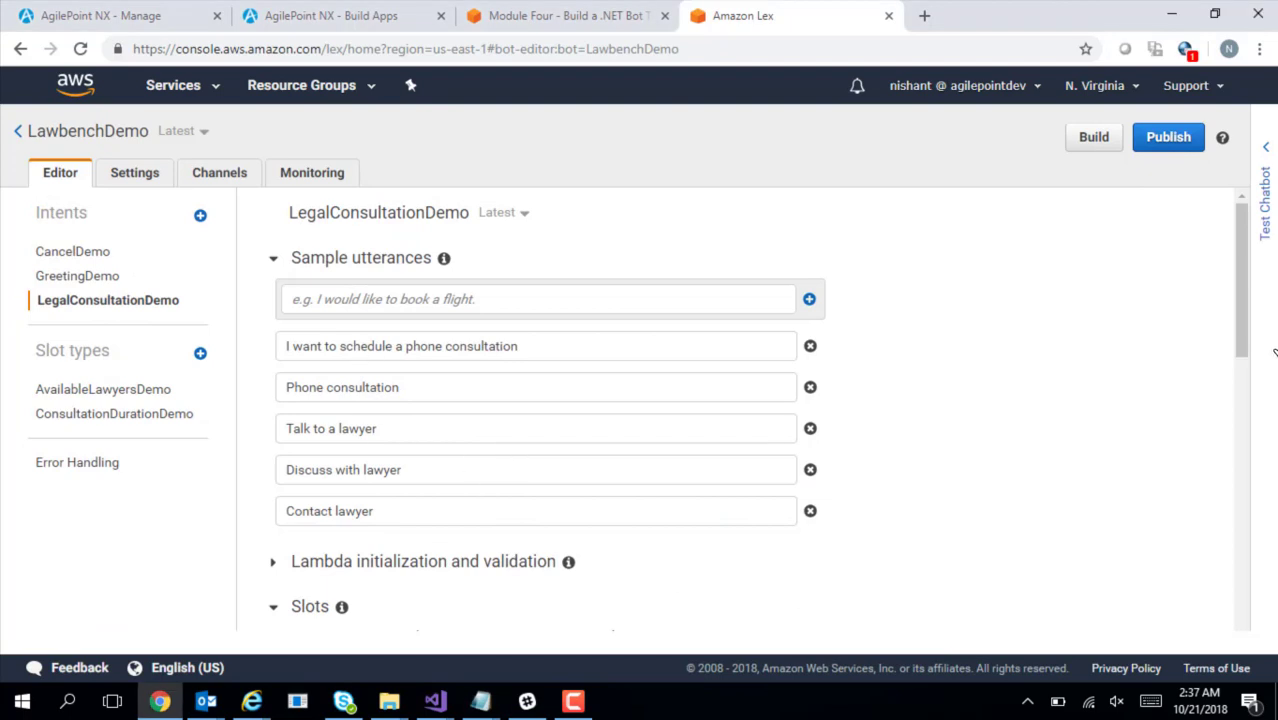
pyautogui.moveTo(1241, 343); pyautogui.dragTo(1256, 469)
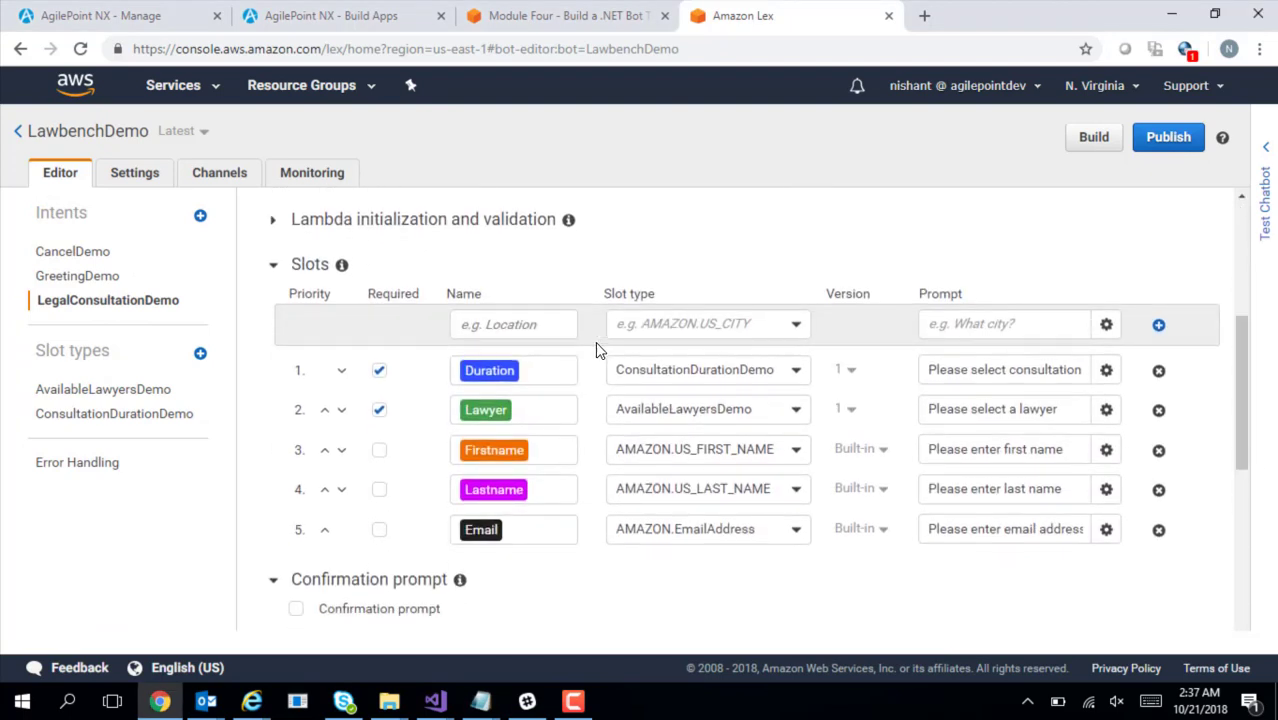
# Name the new slot PrimaryPhone and give it the slot type AMAZON.PhoneNumber
pyautogui.click(551, 320)
pyautogui.write('PrimaryPhone')
pyautogui.press('Tab')
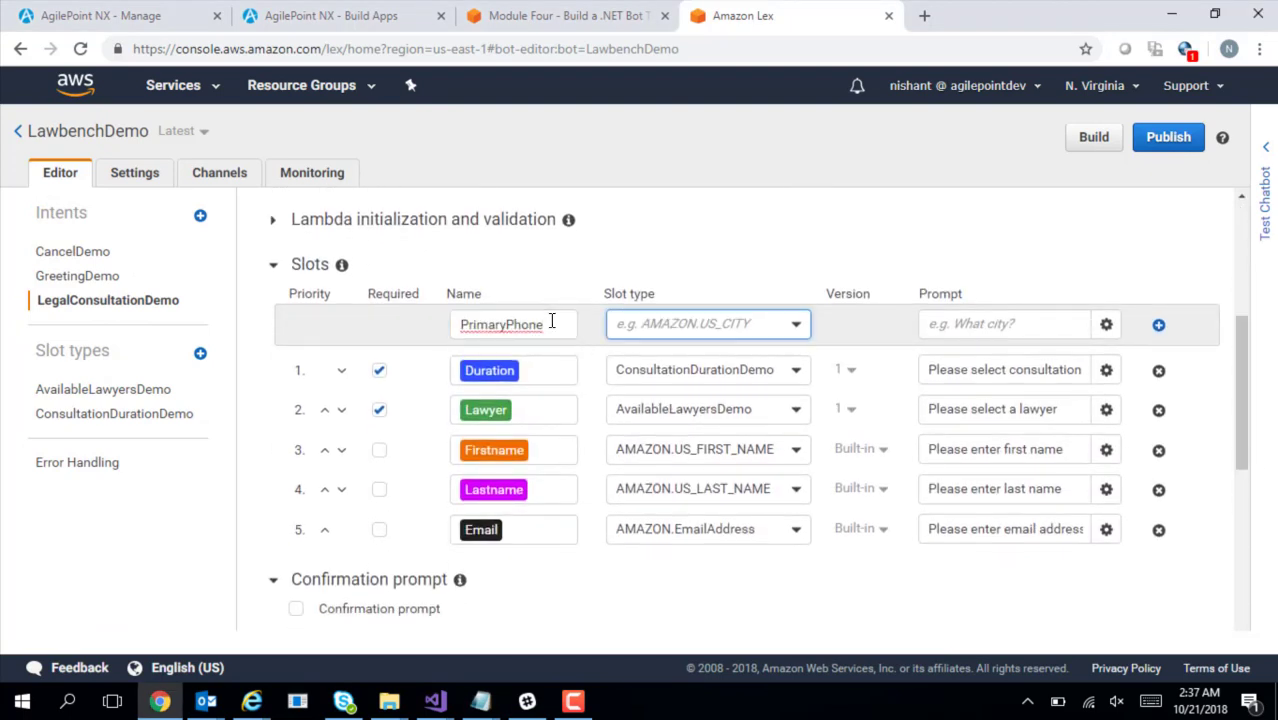
pyautogui.press('alt')
pyautogui.click(670, 320)
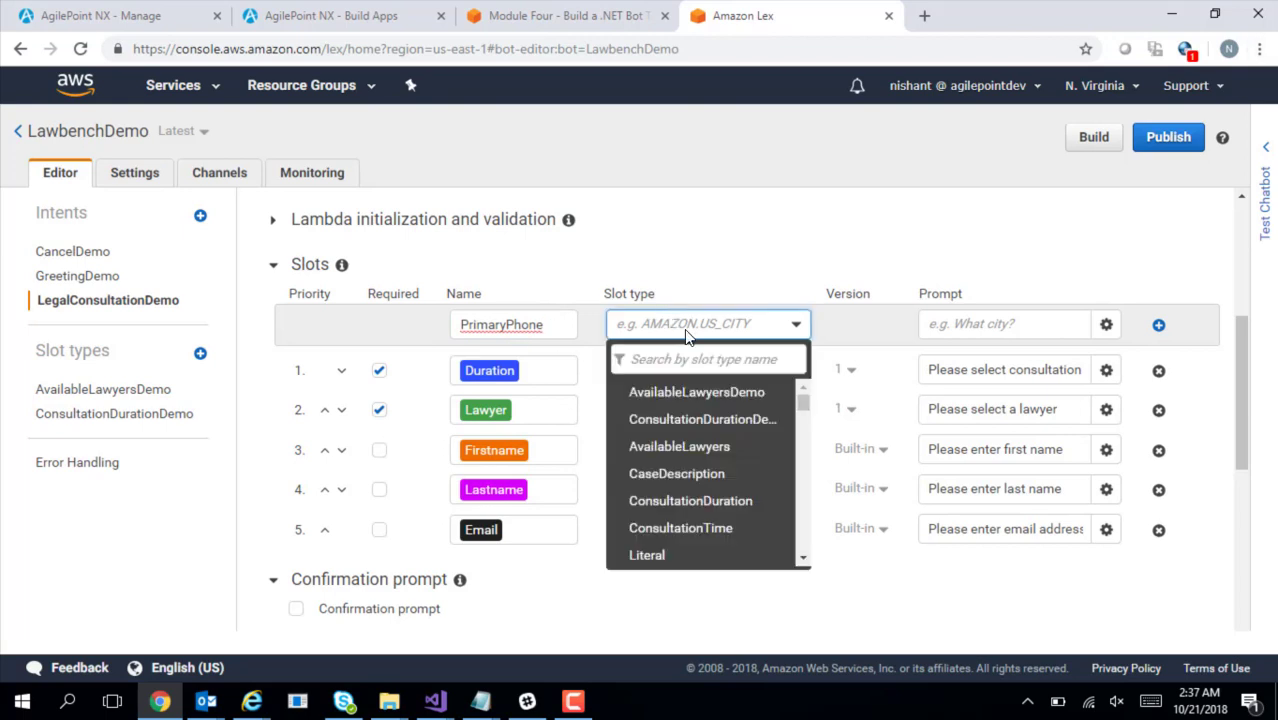
pyautogui.moveTo(801, 400); pyautogui.dragTo(817, 510)
pyautogui.click(756, 506)
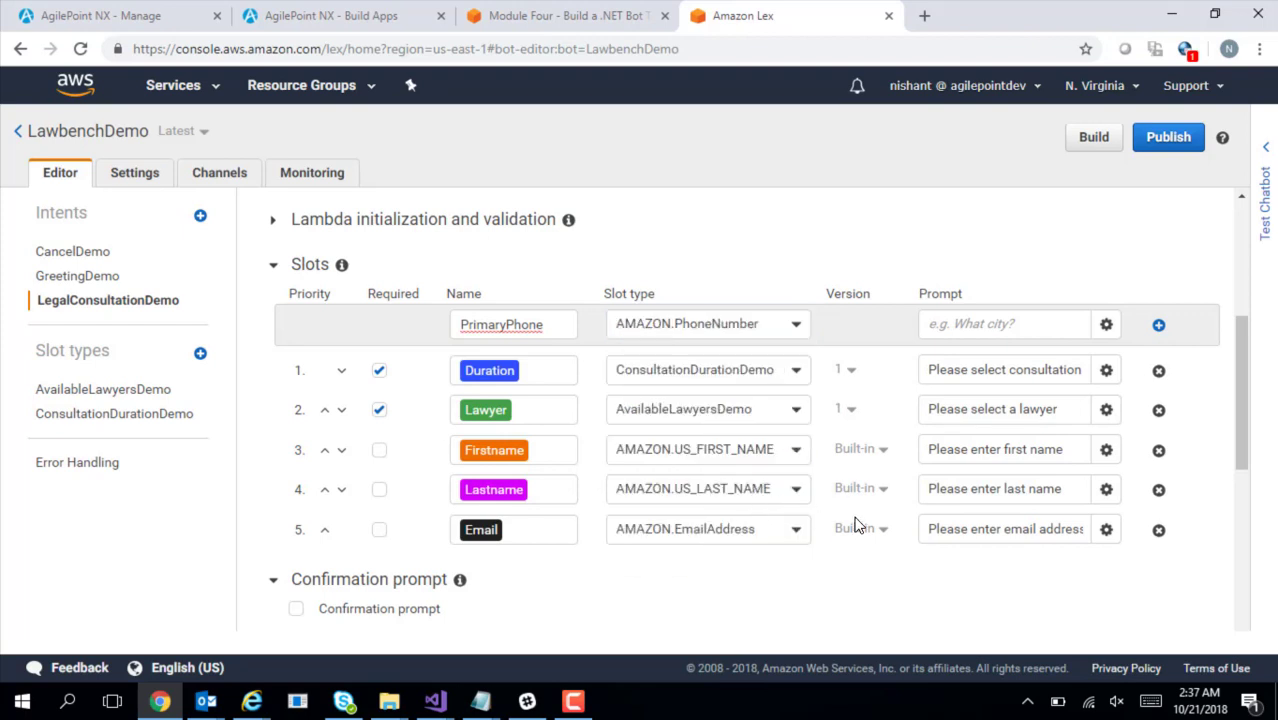
# Paste the prompt 'Please enter primary phone number' and add PrimaryPhone as slot 6
pyautogui.hotkey('alt', 'Tab')
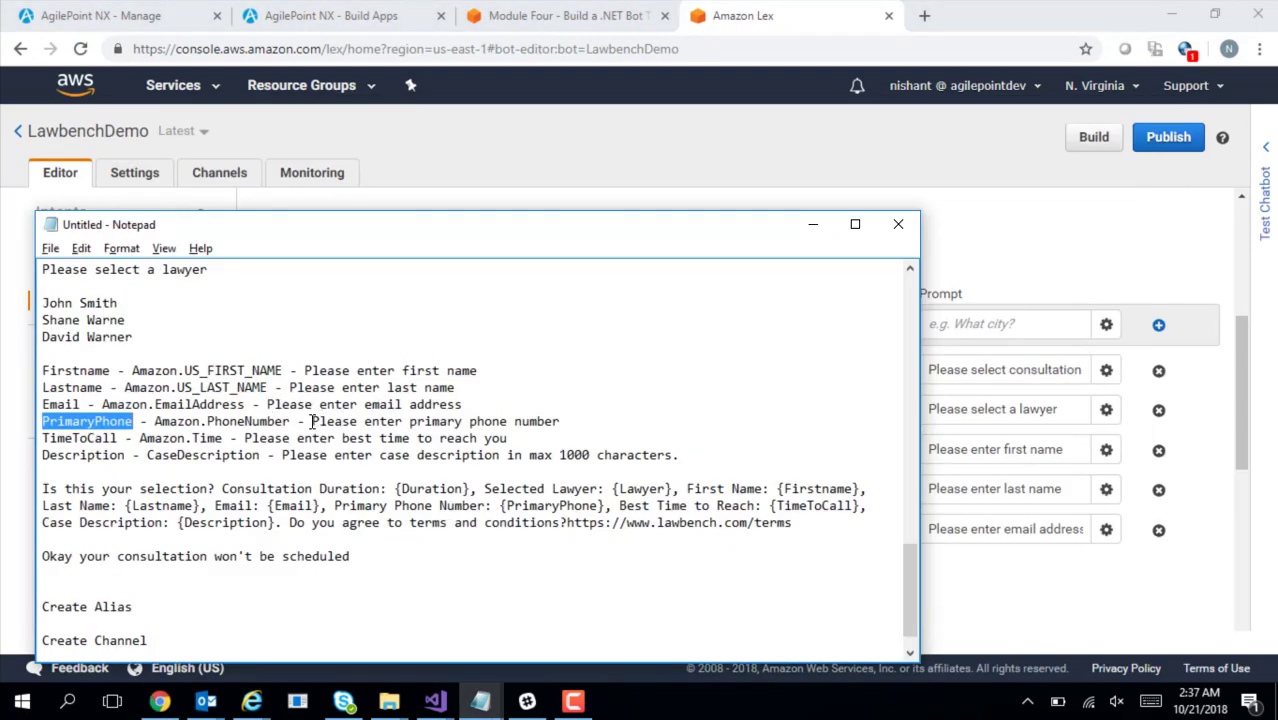
pyautogui.moveTo(311, 421); pyautogui.dragTo(567, 424)
pyautogui.hotkey('ctrl', 'c')
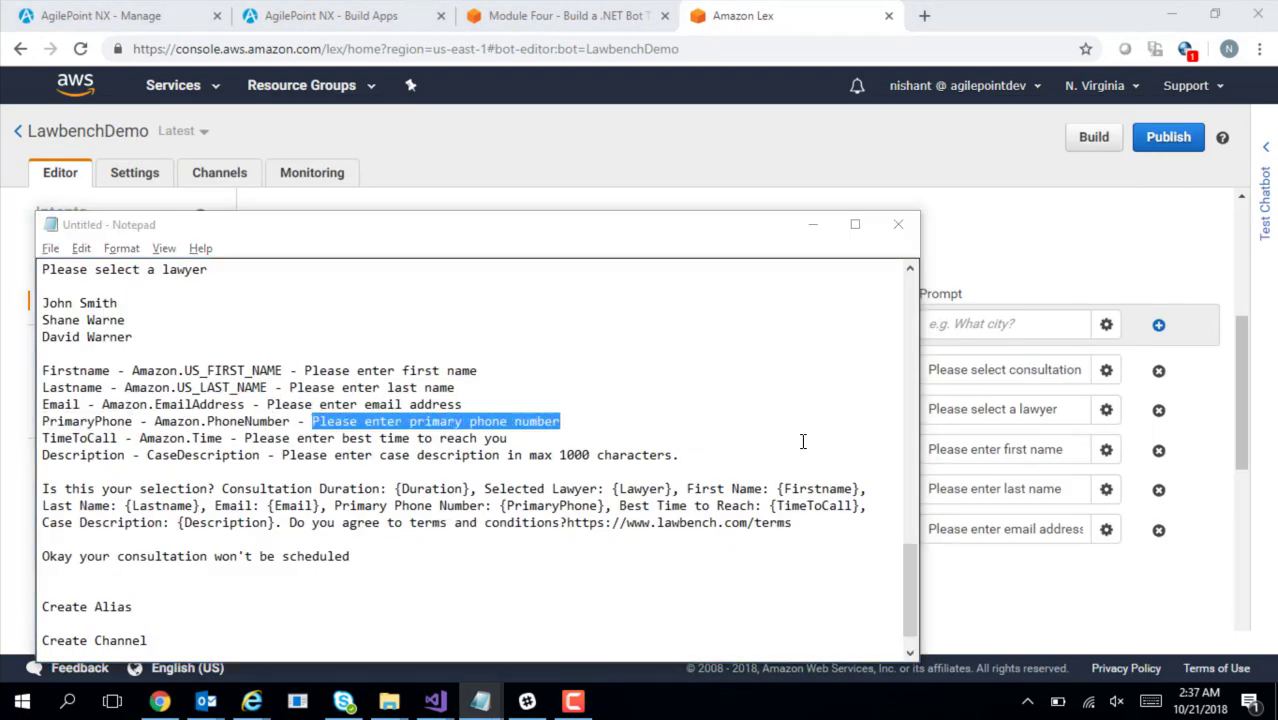
pyautogui.hotkey('alt', 'Tab')
pyautogui.click(958, 326)
pyautogui.hotkey('ctrl', 'v')
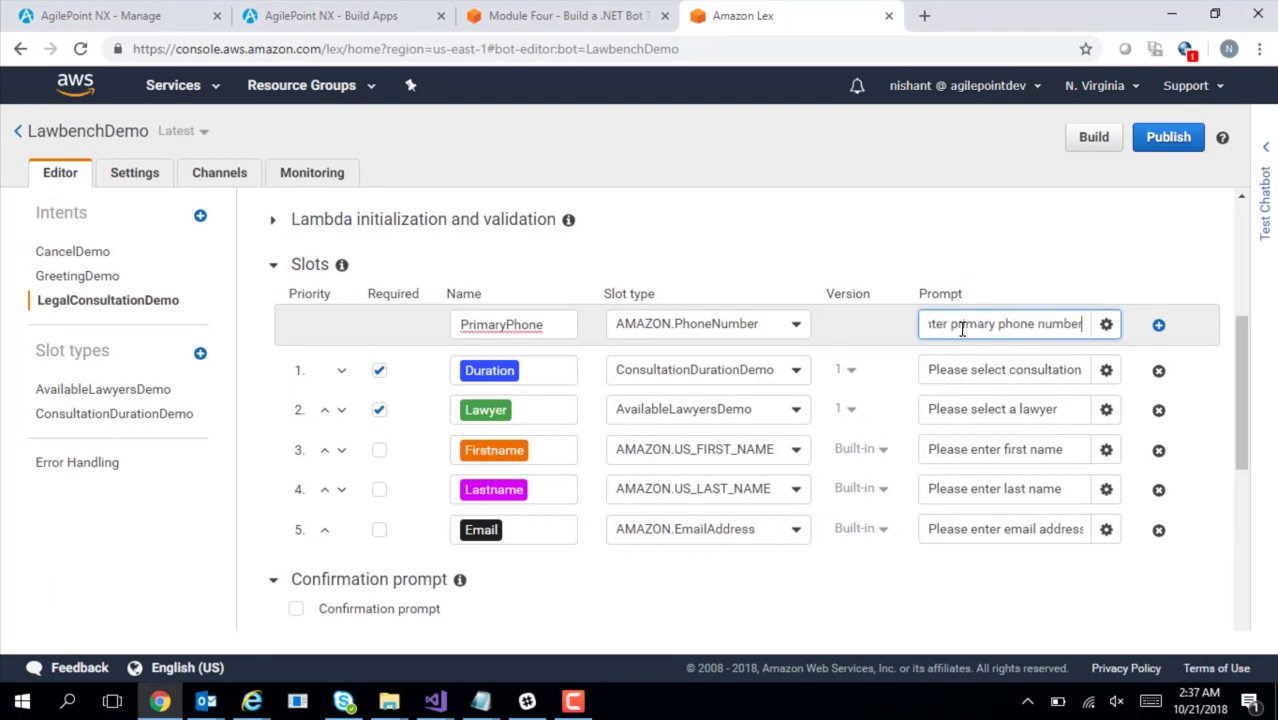
pyautogui.click(1158, 327)
# Copy the next slot name, TimeToCall, from the notes
pyautogui.hotkey('alt', 'Tab')
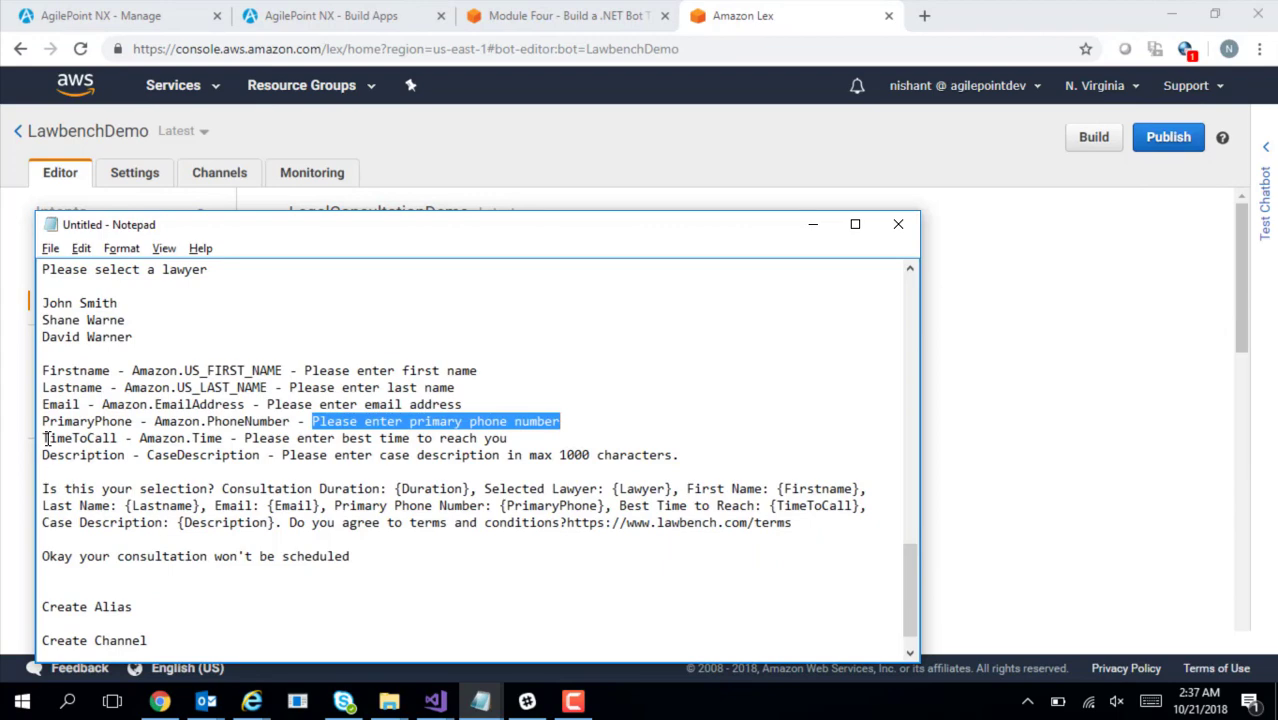
pyautogui.moveTo(42, 438); pyautogui.dragTo(124, 438)
pyautogui.hotkey('ctrl', 'c')
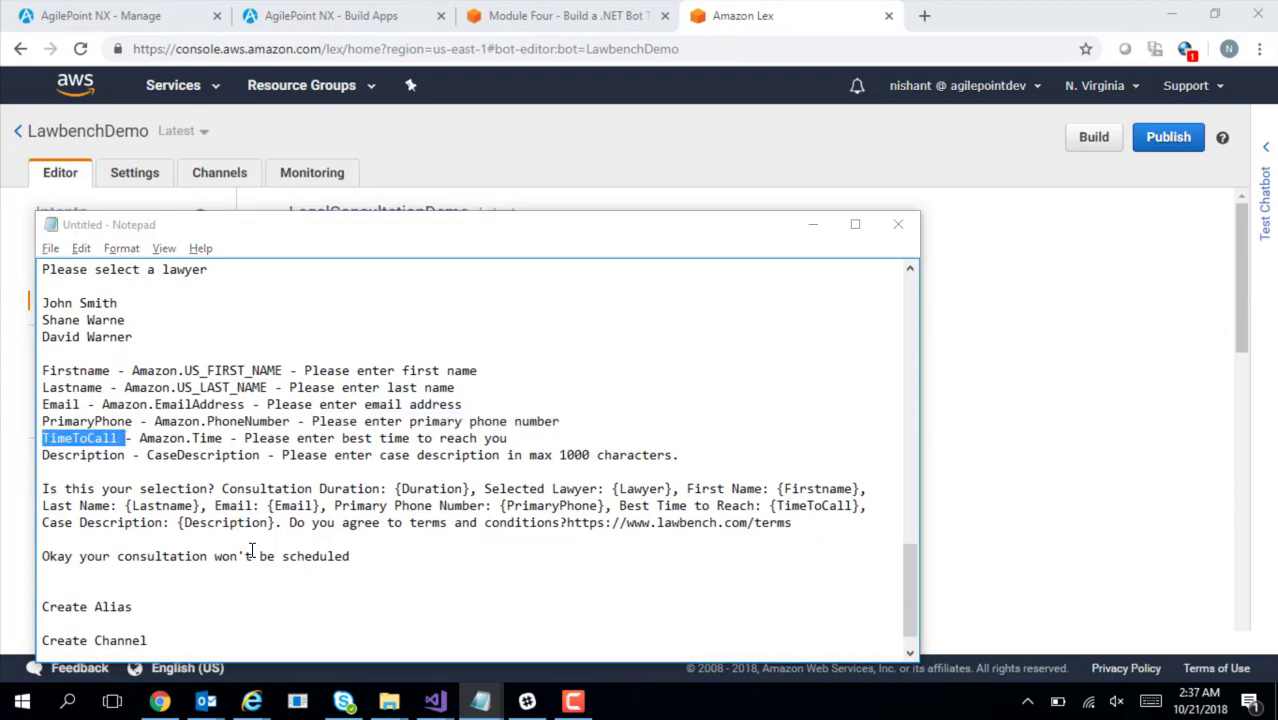
pyautogui.hotkey('alt', 'Tab')
pyautogui.moveTo(1245, 327); pyautogui.dragTo(1245, 458)
# Add TimeToCall as slot 7, type AMAZON.TIME, with prompt 'Please enter best time to reach you'
pyautogui.click(462, 256)
pyautogui.hotkey('ctrl', 'v')
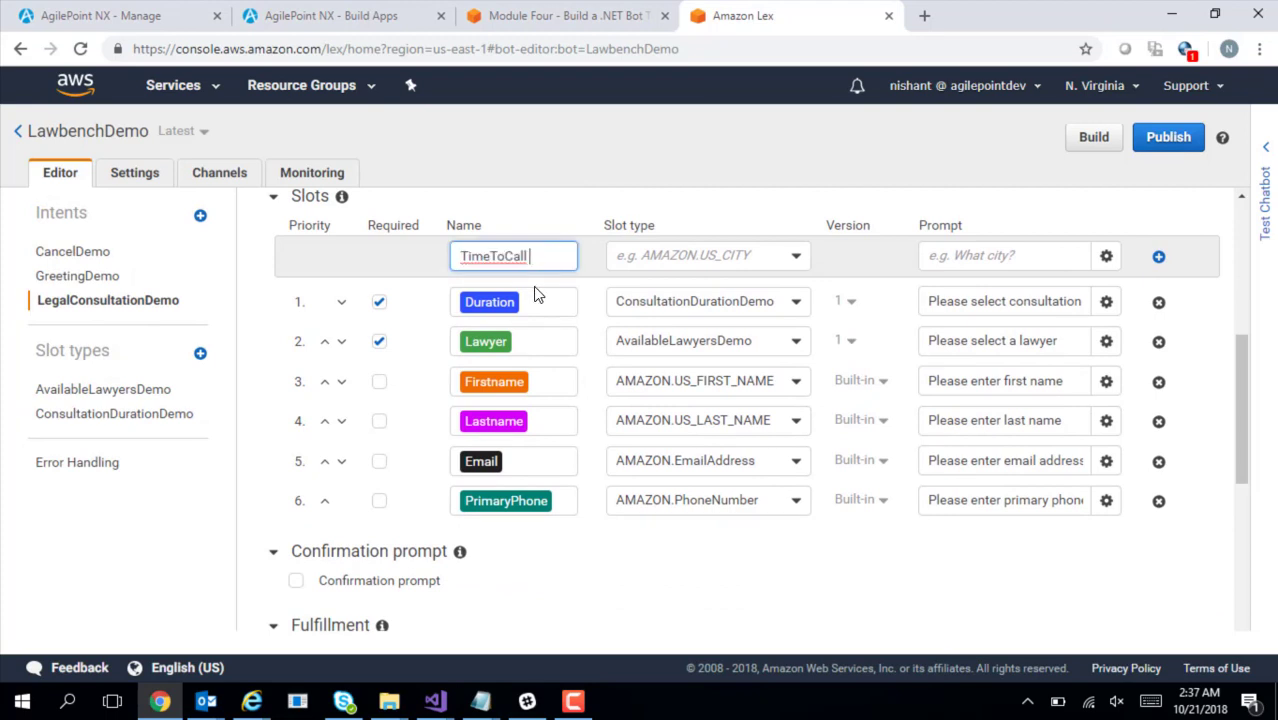
pyautogui.click(711, 256)
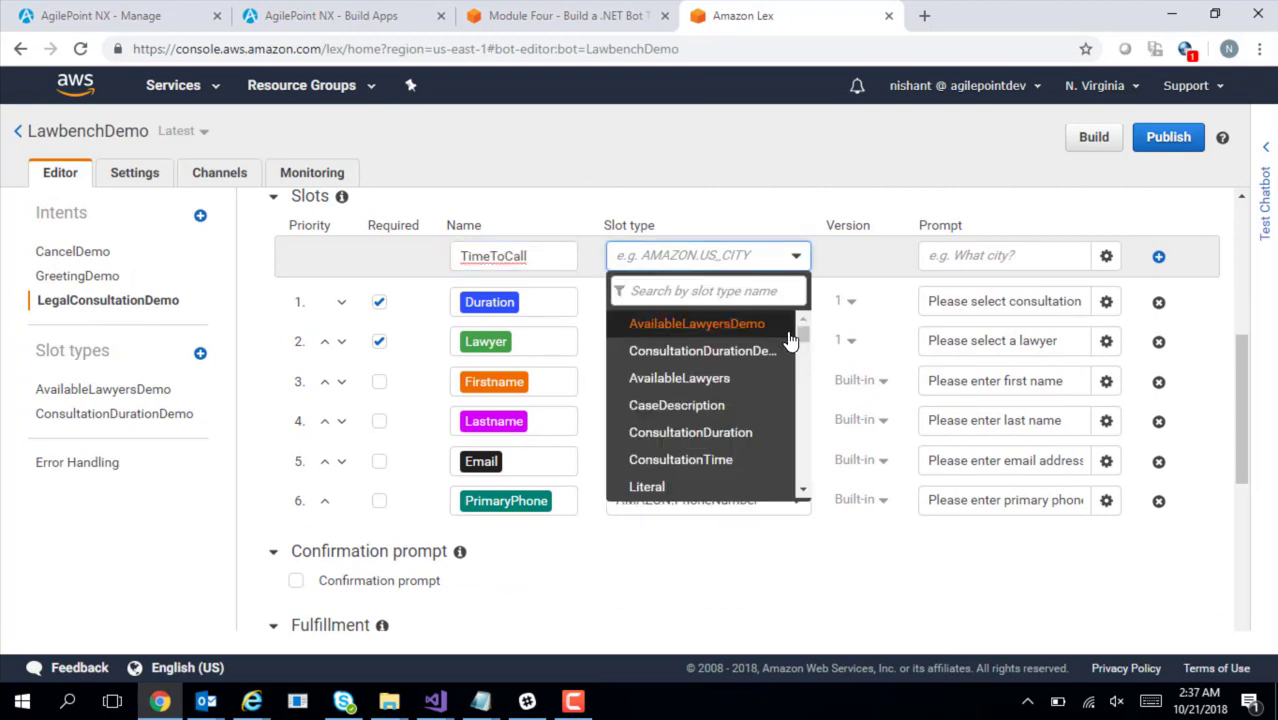
pyautogui.moveTo(801, 331); pyautogui.dragTo(819, 462)
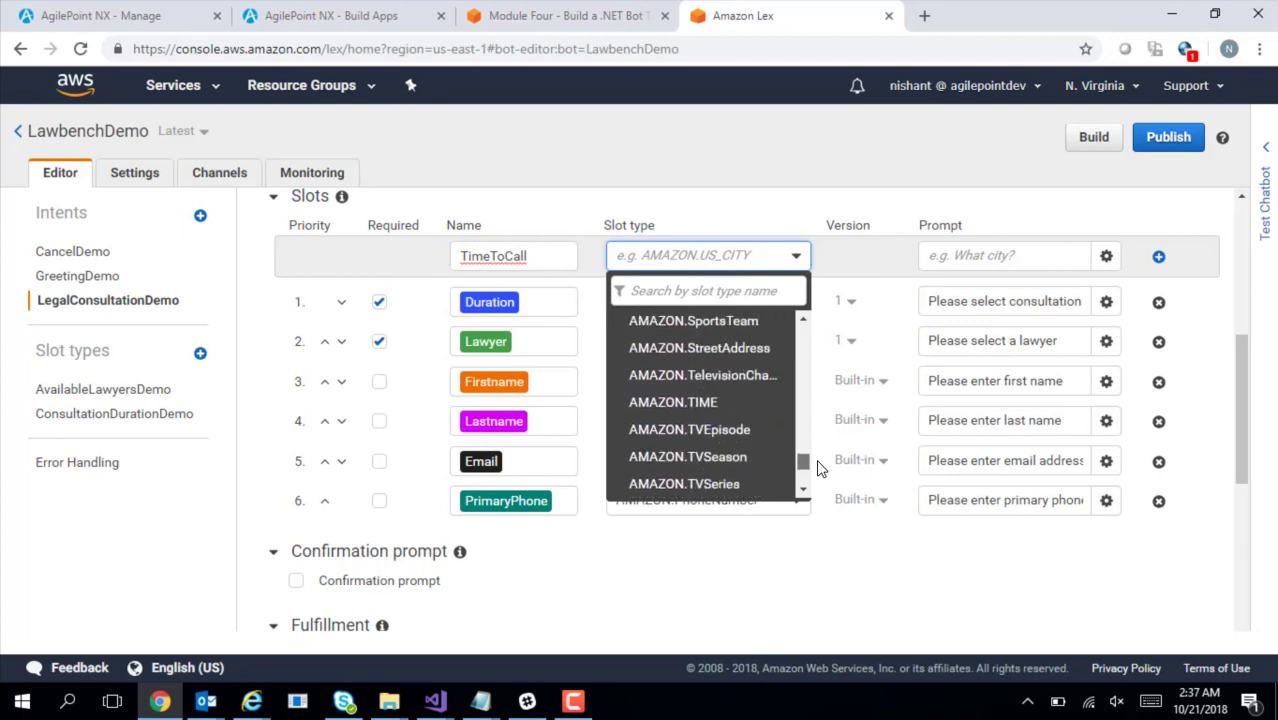
pyautogui.click(717, 402)
pyautogui.hotkey('alt', 'Tab')
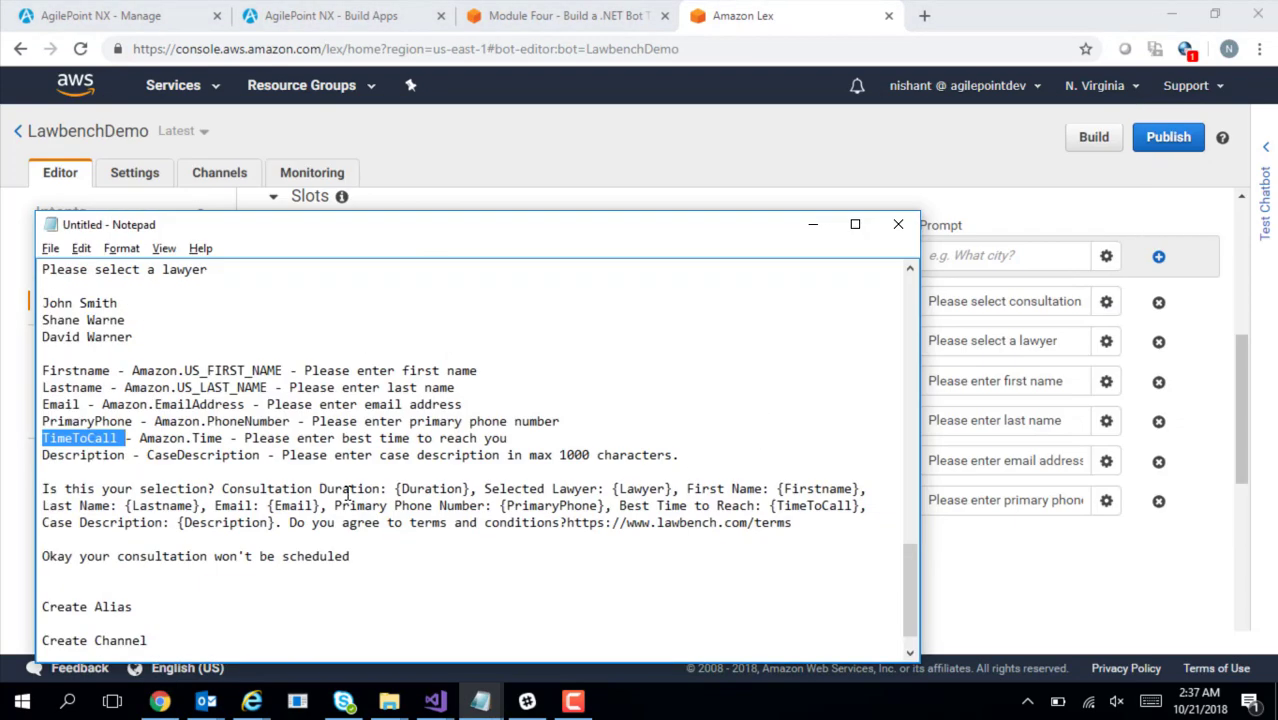
pyautogui.moveTo(245, 438); pyautogui.dragTo(514, 436)
pyautogui.hotkey('ctrl', 'c')
pyautogui.hotkey('alt', 'Tab')
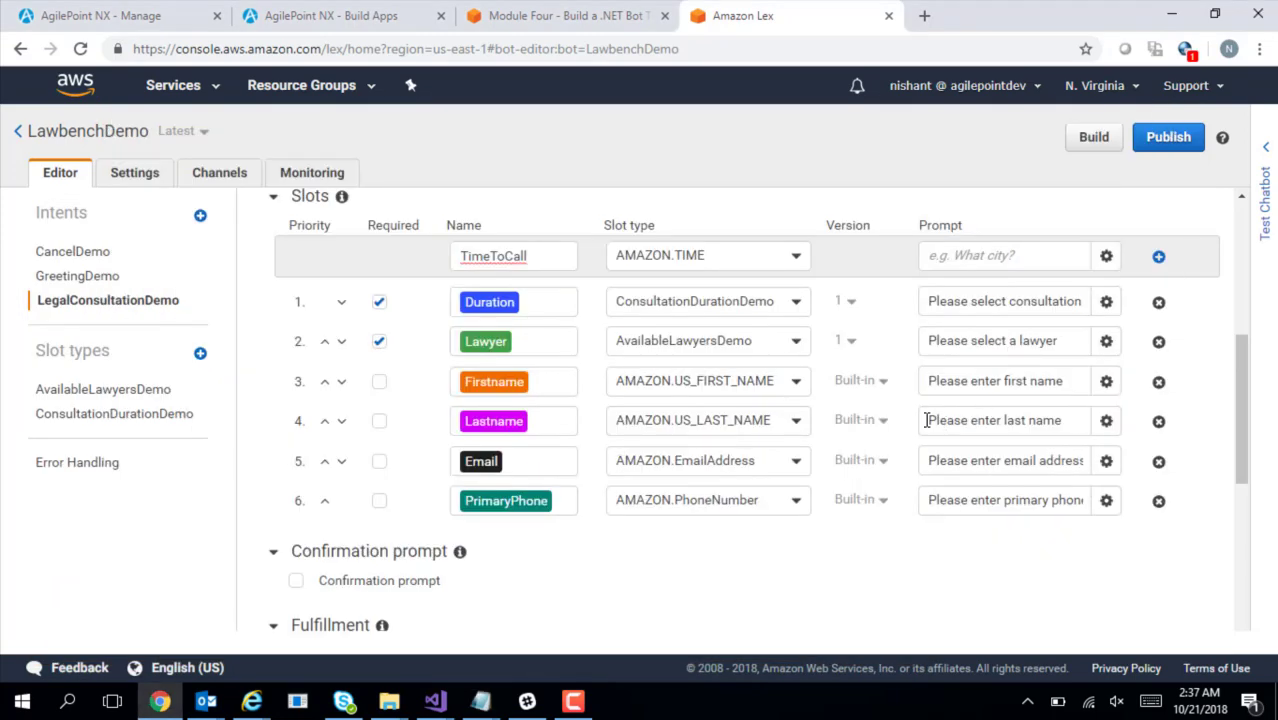
pyautogui.click(964, 258)
pyautogui.hotkey('ctrl', 'v')
pyautogui.click(1158, 256)
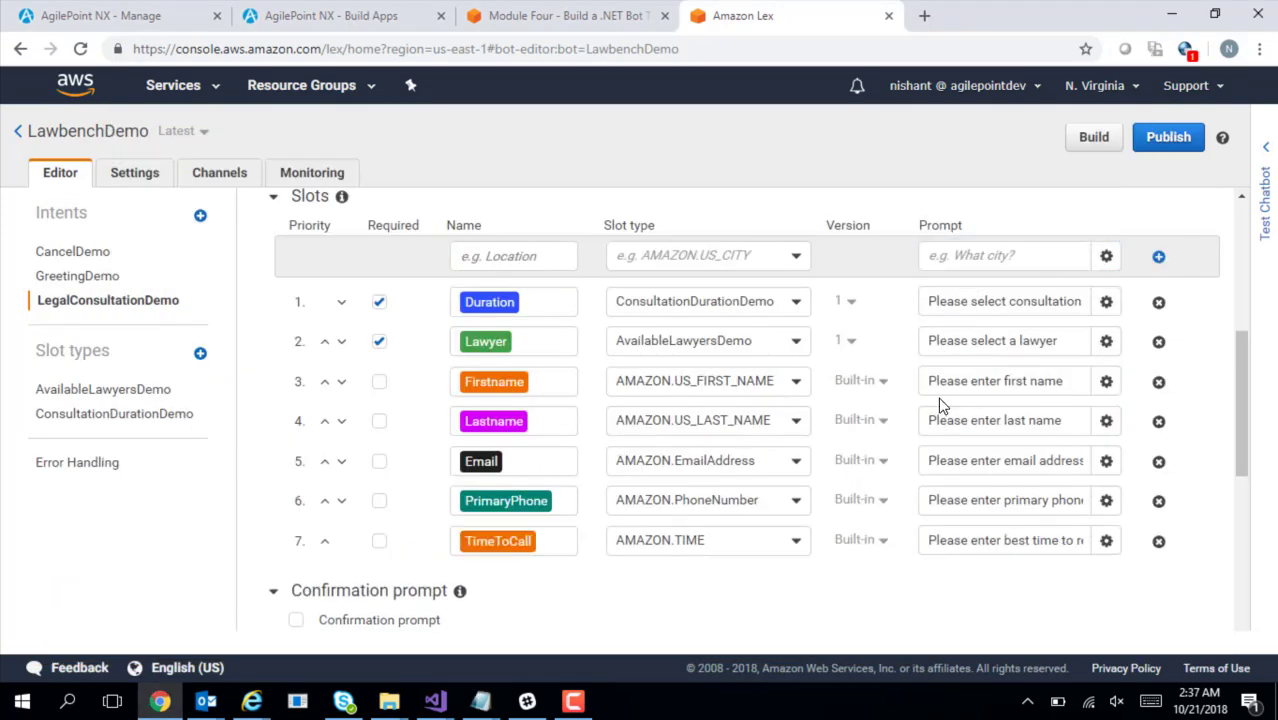
# Copy 'Description' from the notes into a new slot name and browse slot types for CaseDescription
pyautogui.scroll(4, 476, 534)
pyautogui.hotkey('alt', 'Tab')
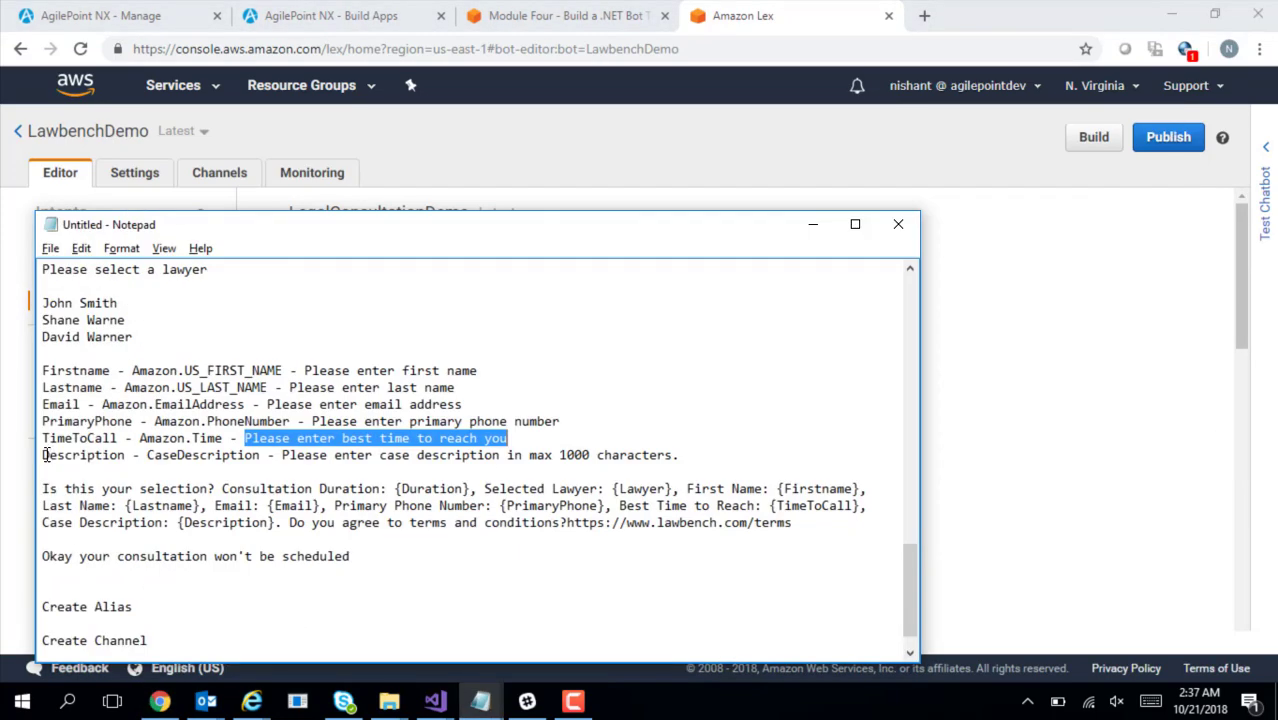
pyautogui.moveTo(45, 456); pyautogui.dragTo(127, 455)
pyautogui.hotkey('ctrl', 'c')
pyautogui.hotkey('alt', 'Tab')
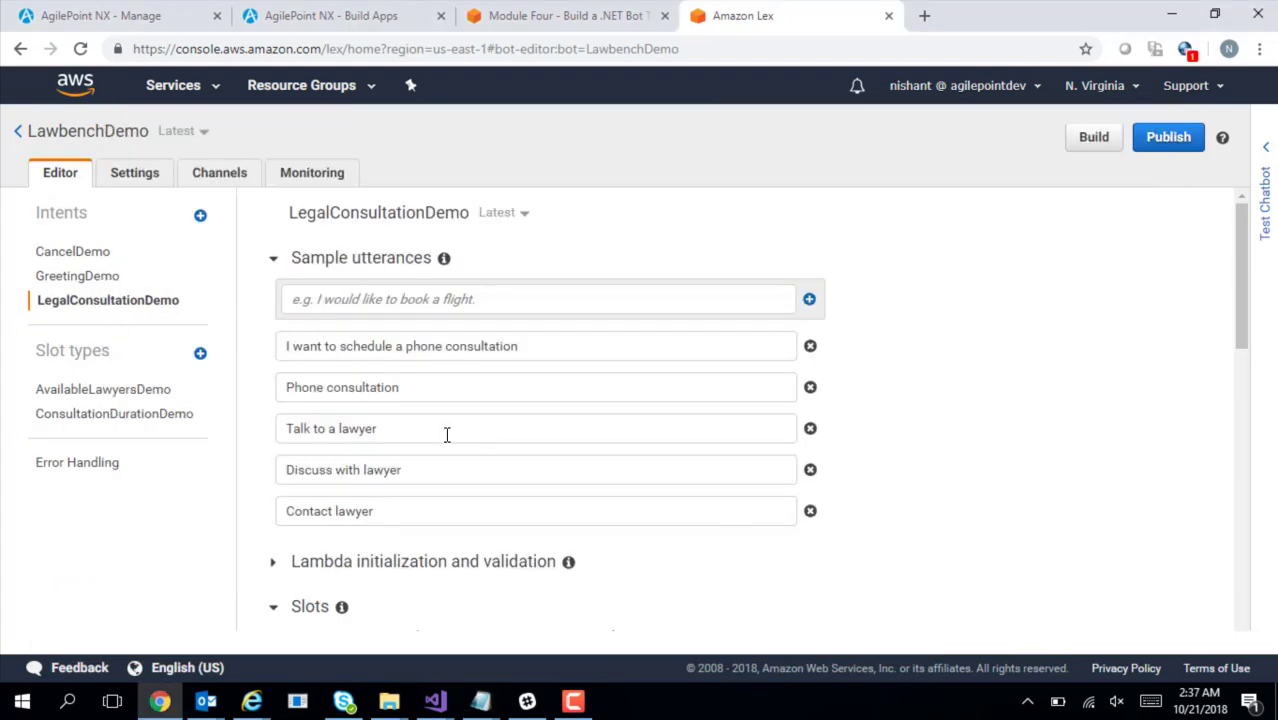
pyautogui.moveTo(1244, 330); pyautogui.dragTo(1247, 430)
pyautogui.click(501, 343)
pyautogui.hotkey('ctrl', 'v')
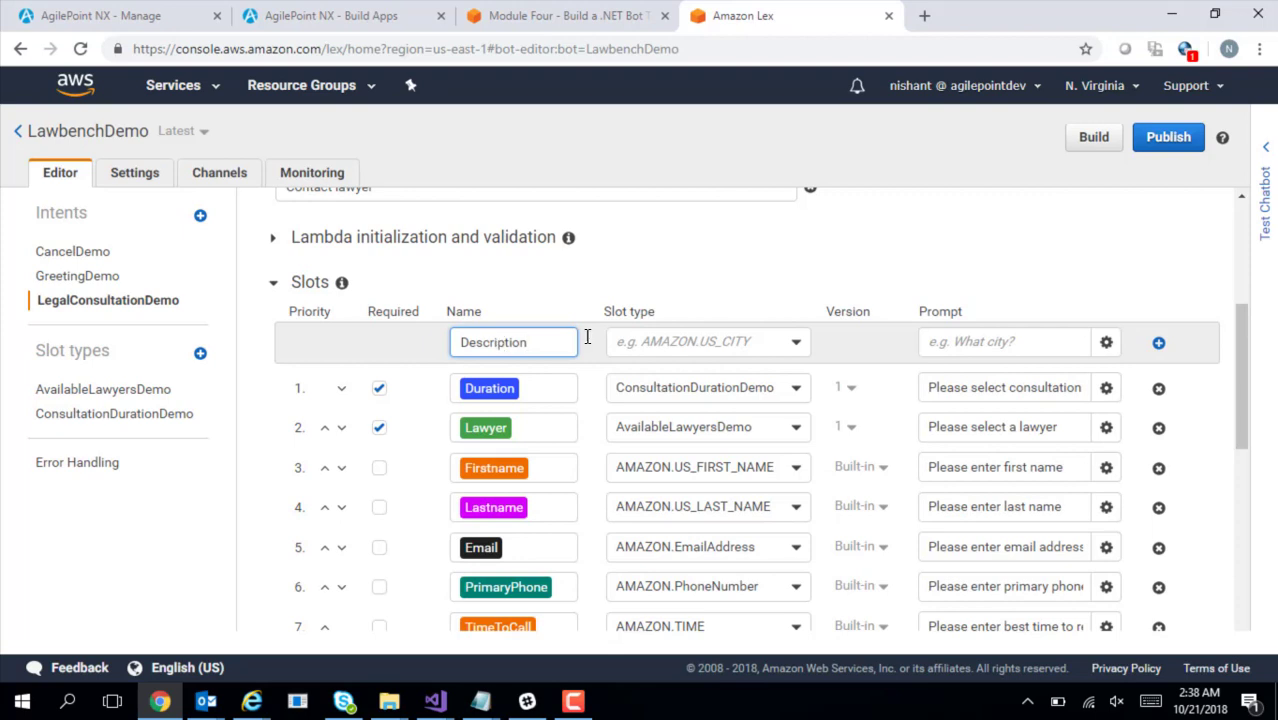
pyautogui.click(672, 344)
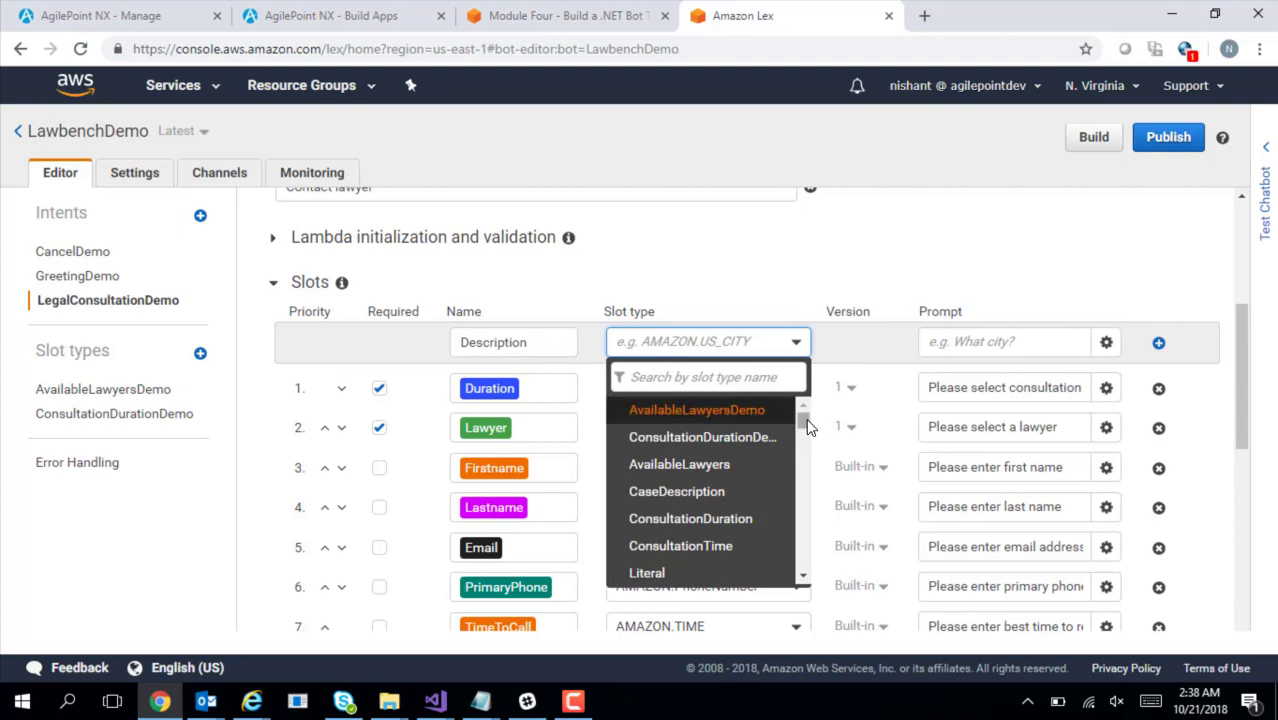
pyautogui.moveTo(805, 418)
pyautogui.mouseDown()
pyautogui.moveTo(812, 562)
pyautogui.moveTo(800, 428)
pyautogui.mouseUp()
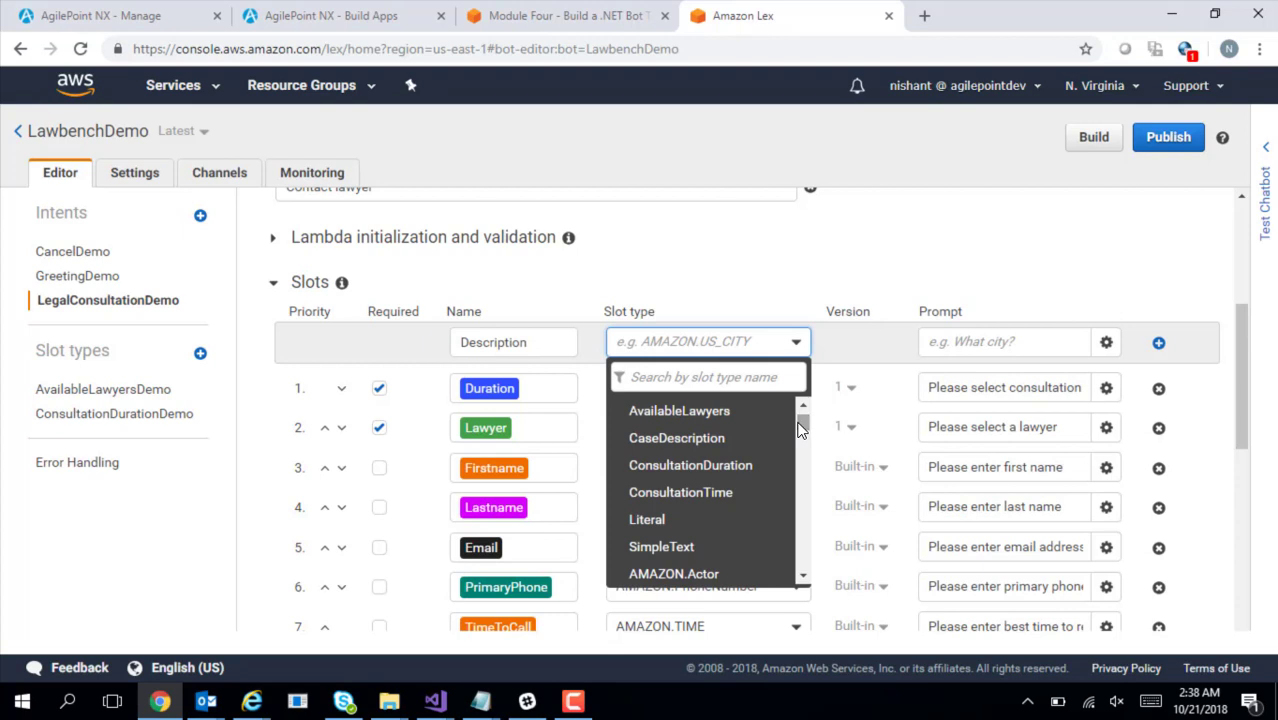
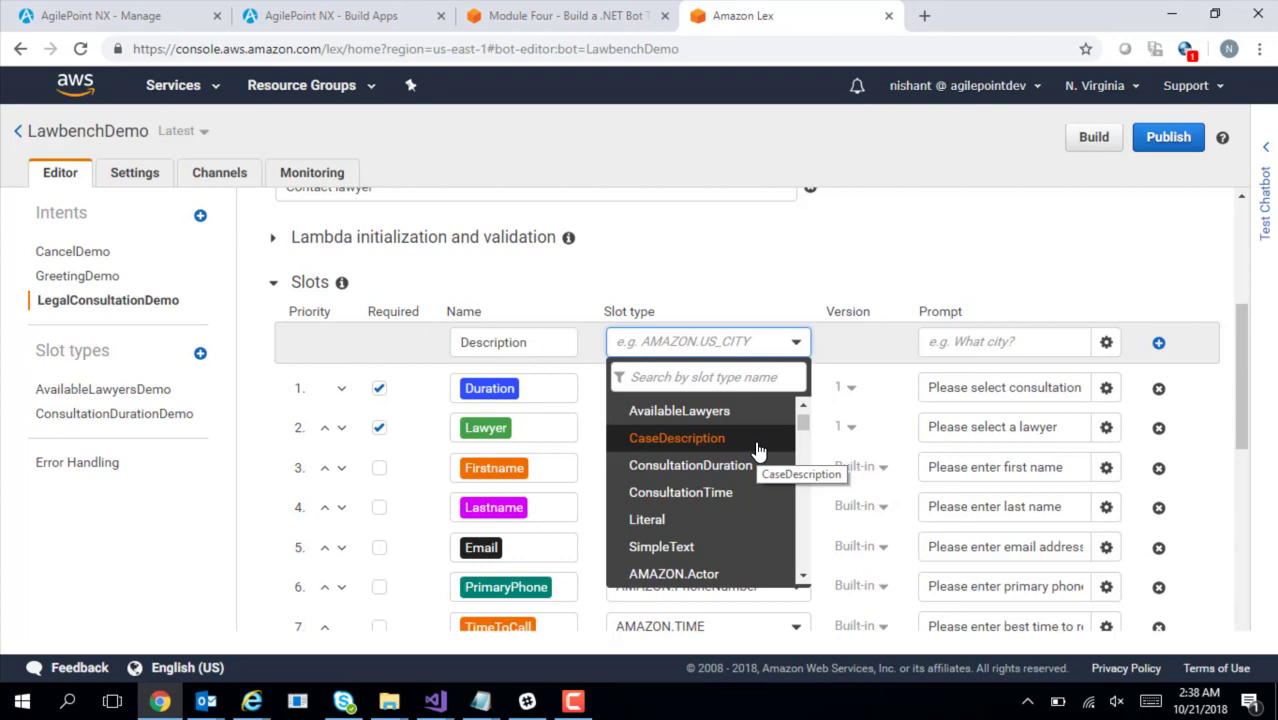
# Create a new slot type named CaseDescriptionDemo, pasting CaseDescription from the notes
pyautogui.click(200, 358)
pyautogui.click(200, 358)
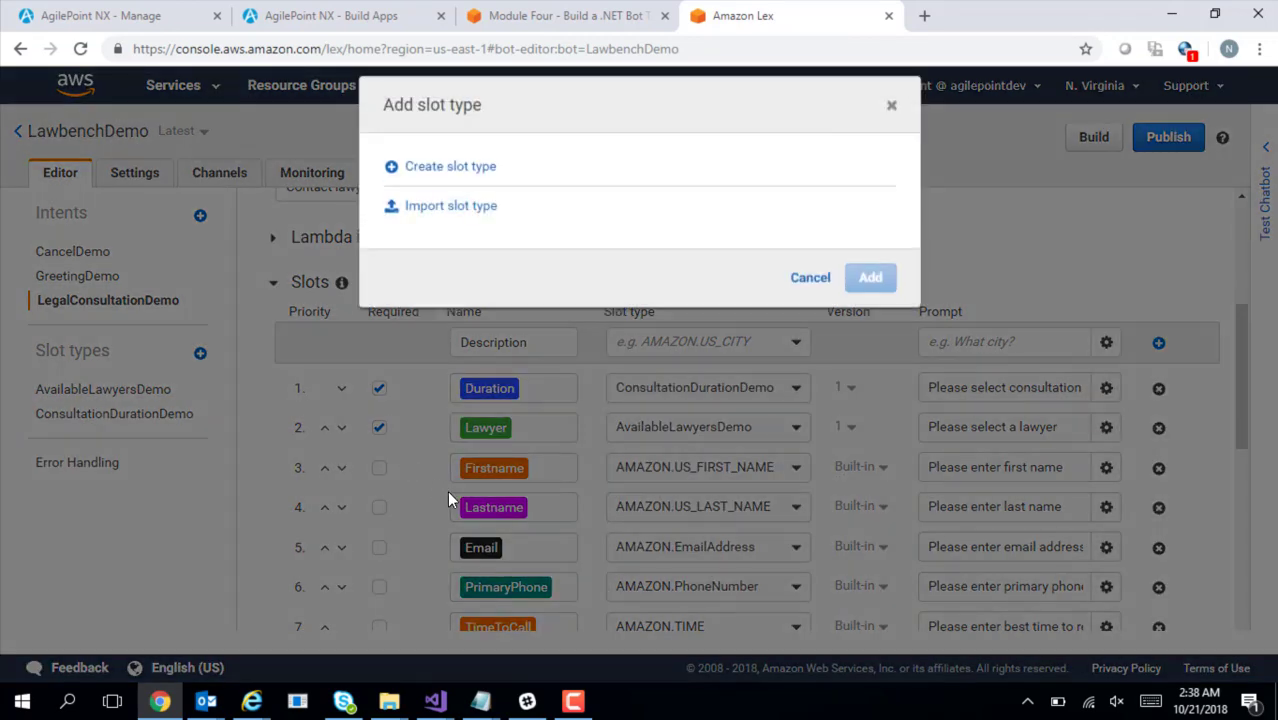
pyautogui.click(448, 178)
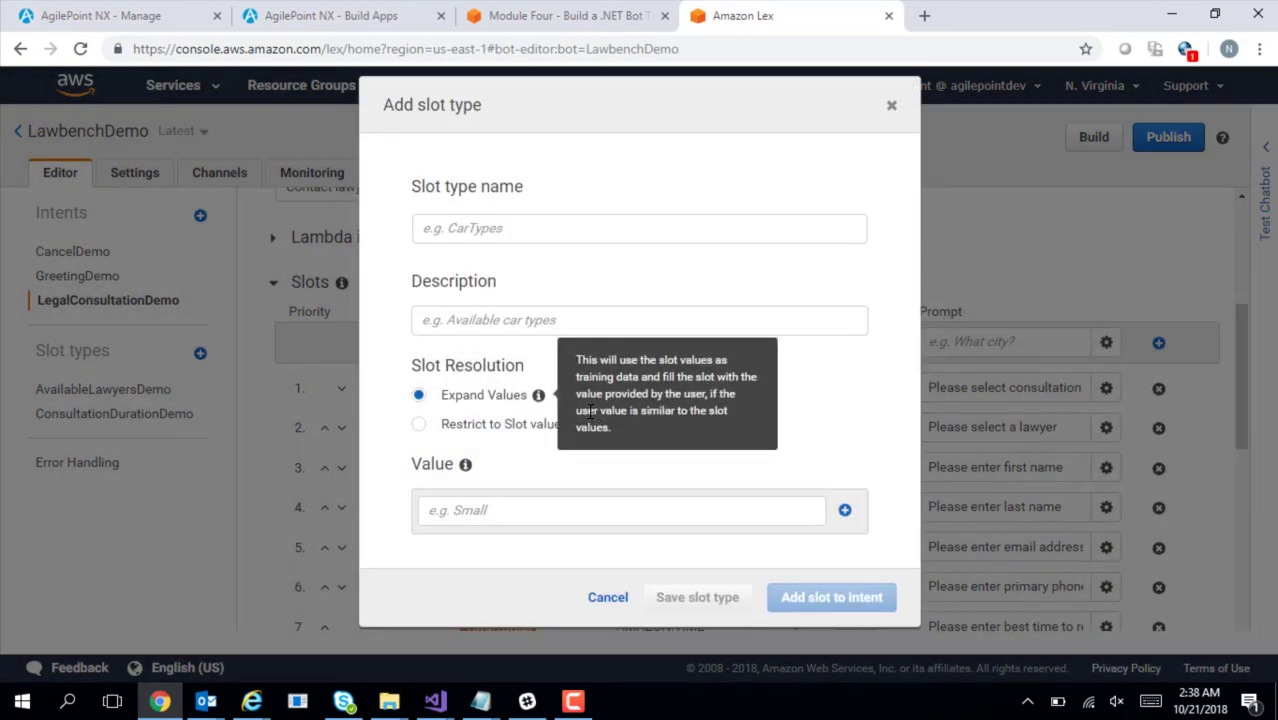
pyautogui.hotkey('alt', 'Tab')
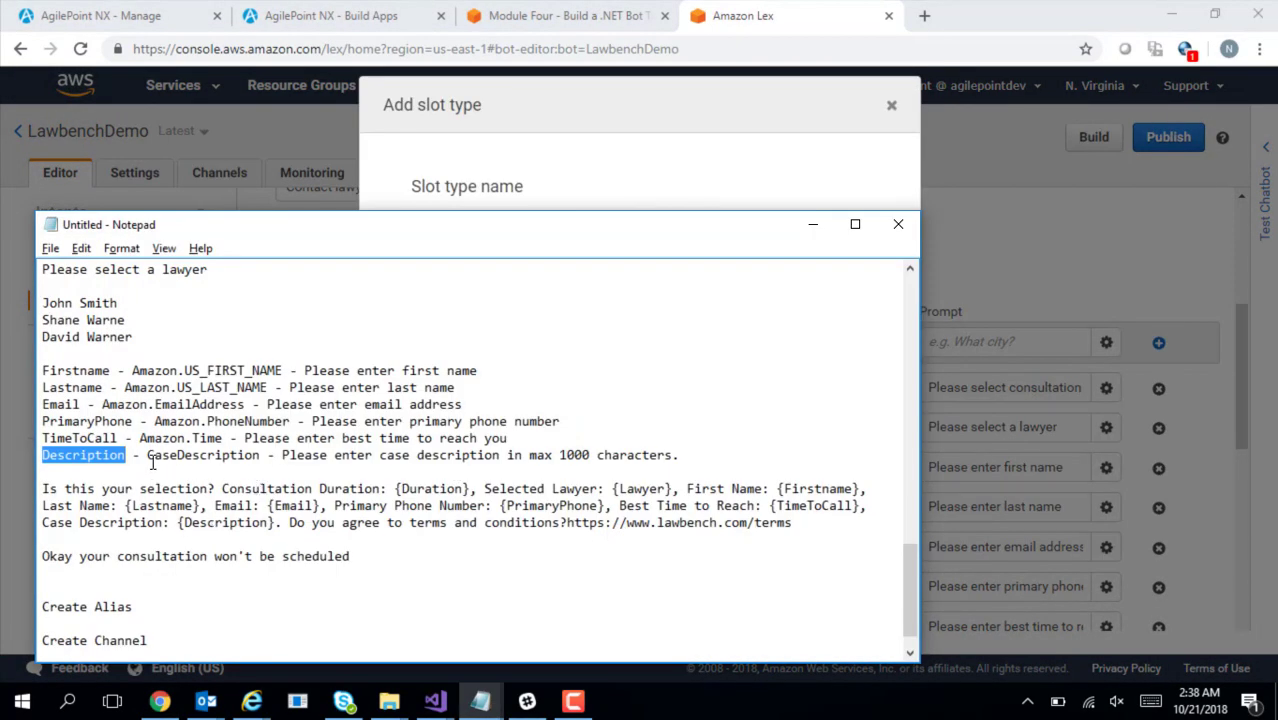
pyautogui.moveTo(148, 456); pyautogui.dragTo(260, 457)
pyautogui.hotkey('ctrl', 'c')
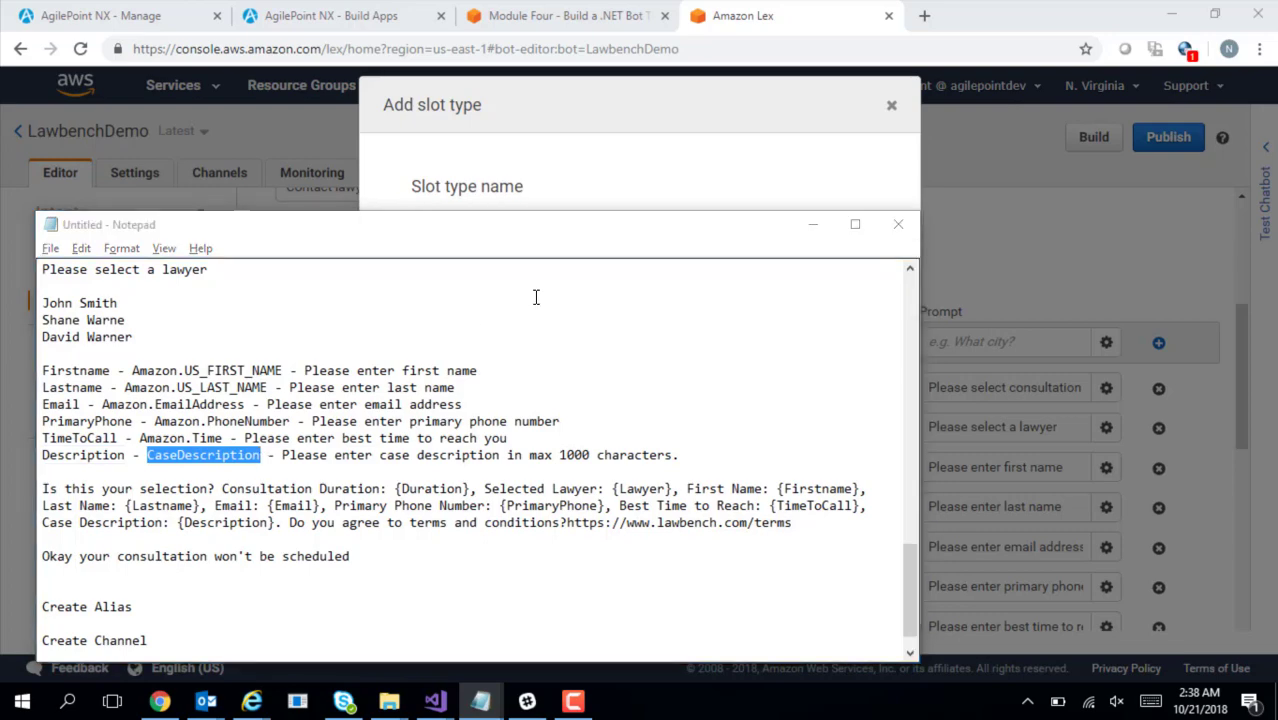
pyautogui.hotkey('alt', 'Tab')
pyautogui.click(502, 222)
pyautogui.hotkey('ctrl', 'v')
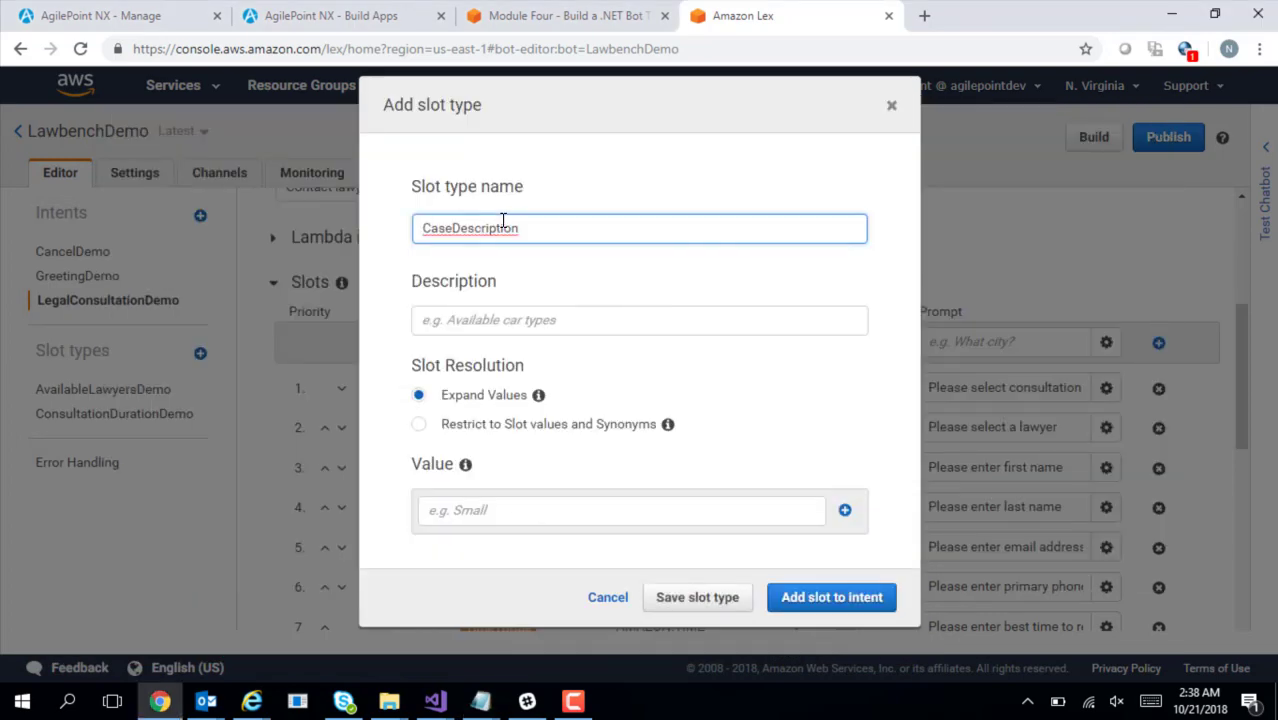
pyautogui.write('Demo')
pyautogui.click(771, 404)
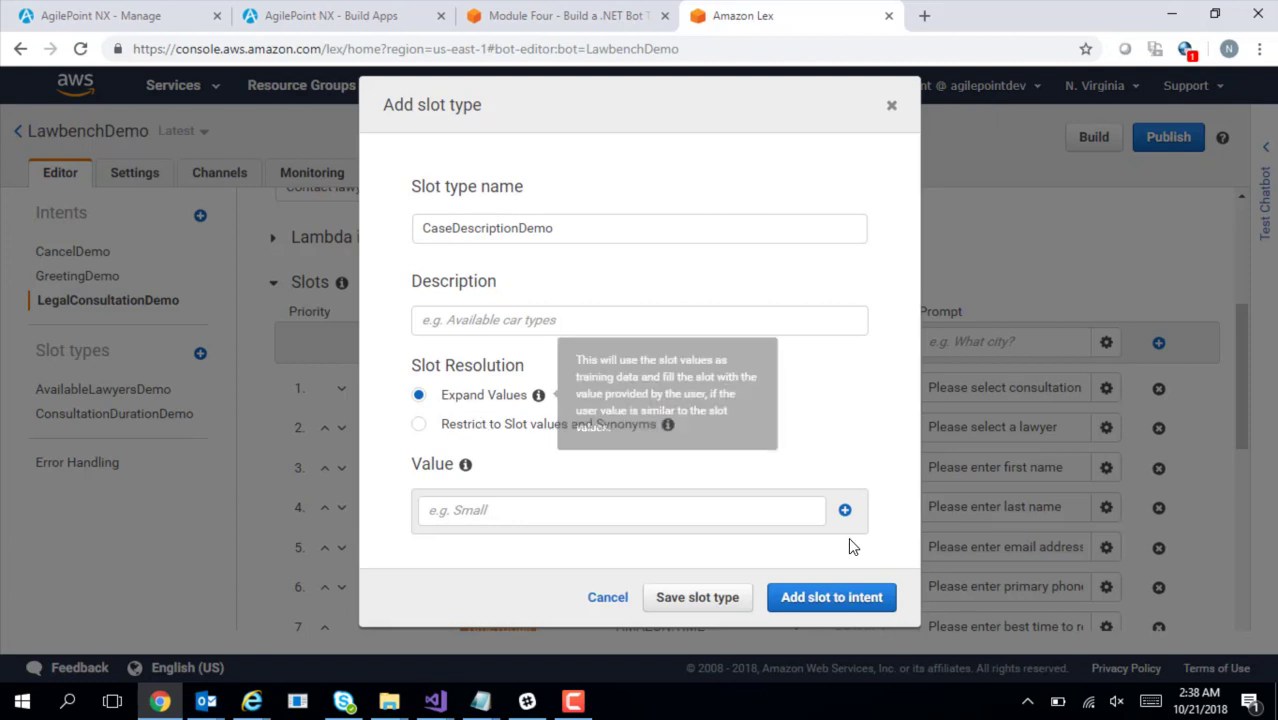
# Give CaseDescriptionDemo a placeholder value 'wdw' and add it to the intent
pyautogui.click(834, 598)
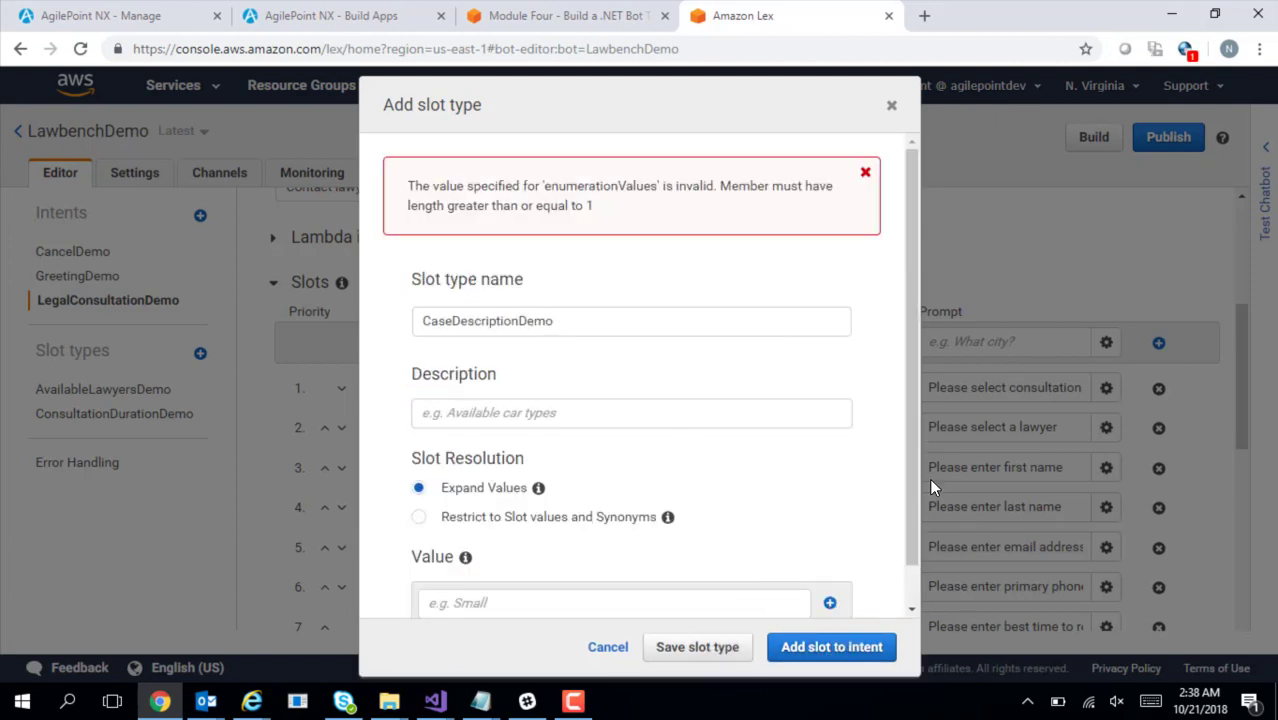
pyautogui.scroll(-1, 910, 500)
pyautogui.click(629, 560)
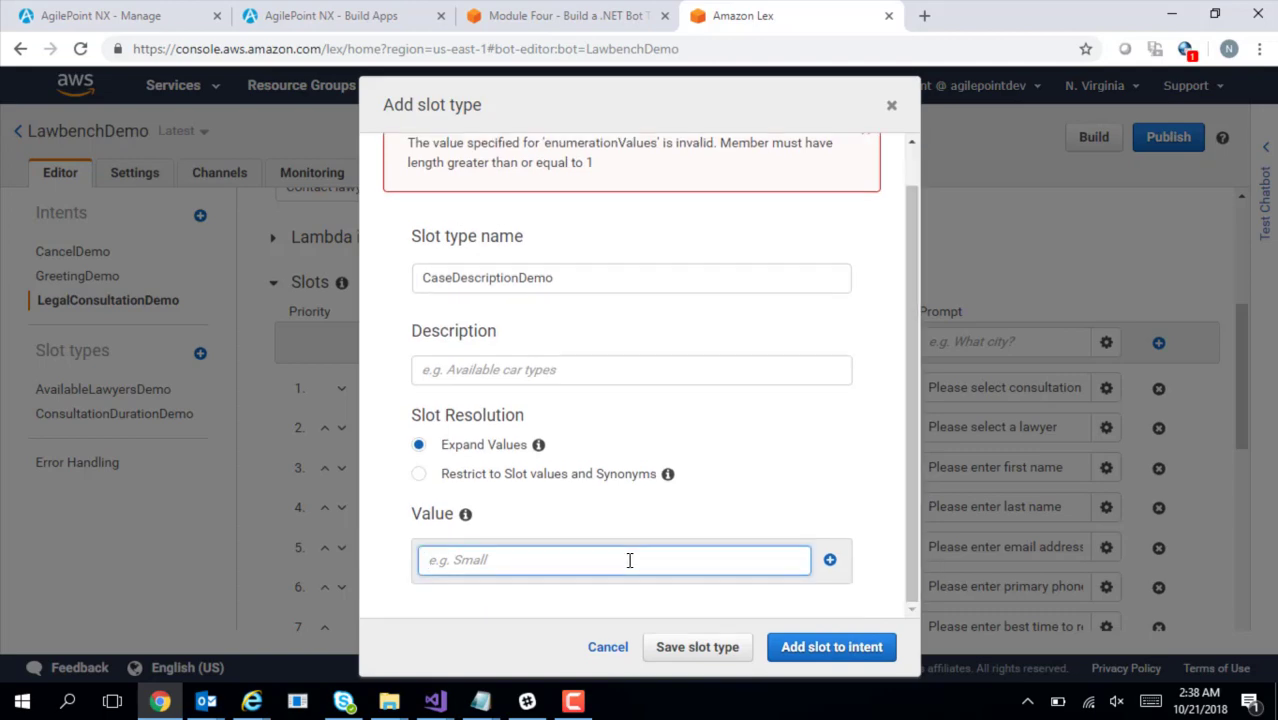
pyautogui.write('wdw')
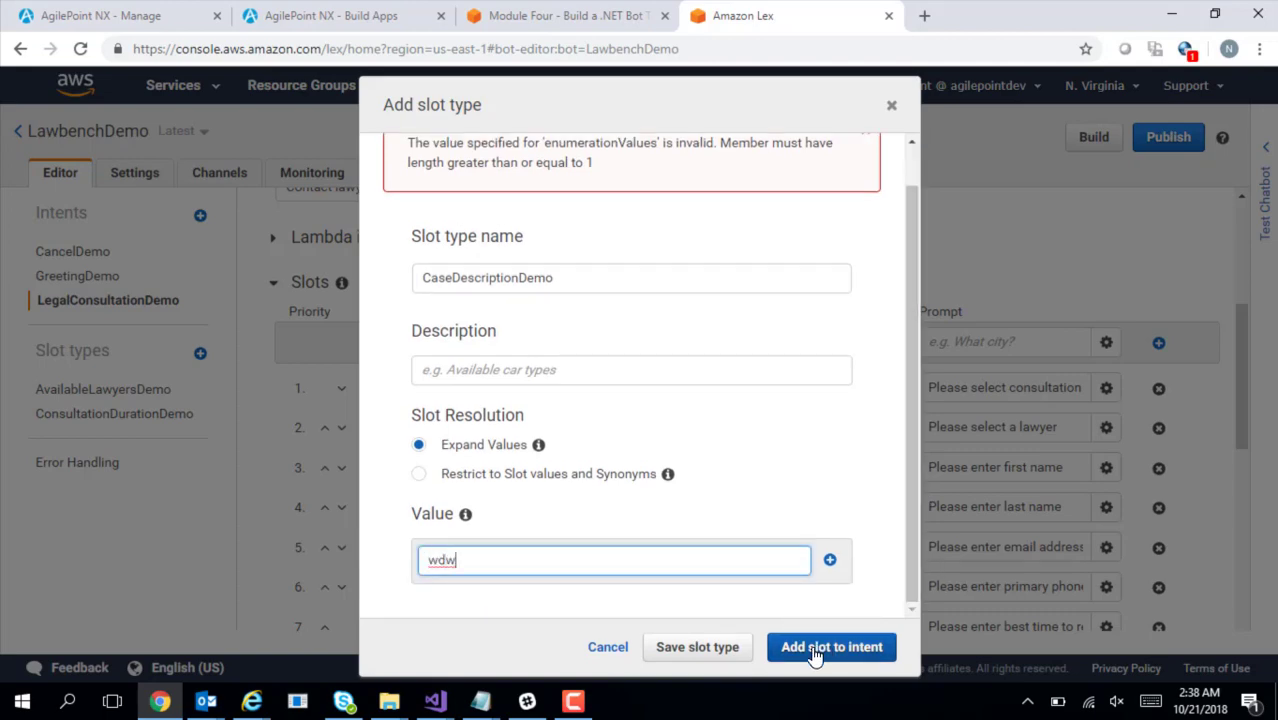
pyautogui.press('Return')
pyautogui.click(814, 646)
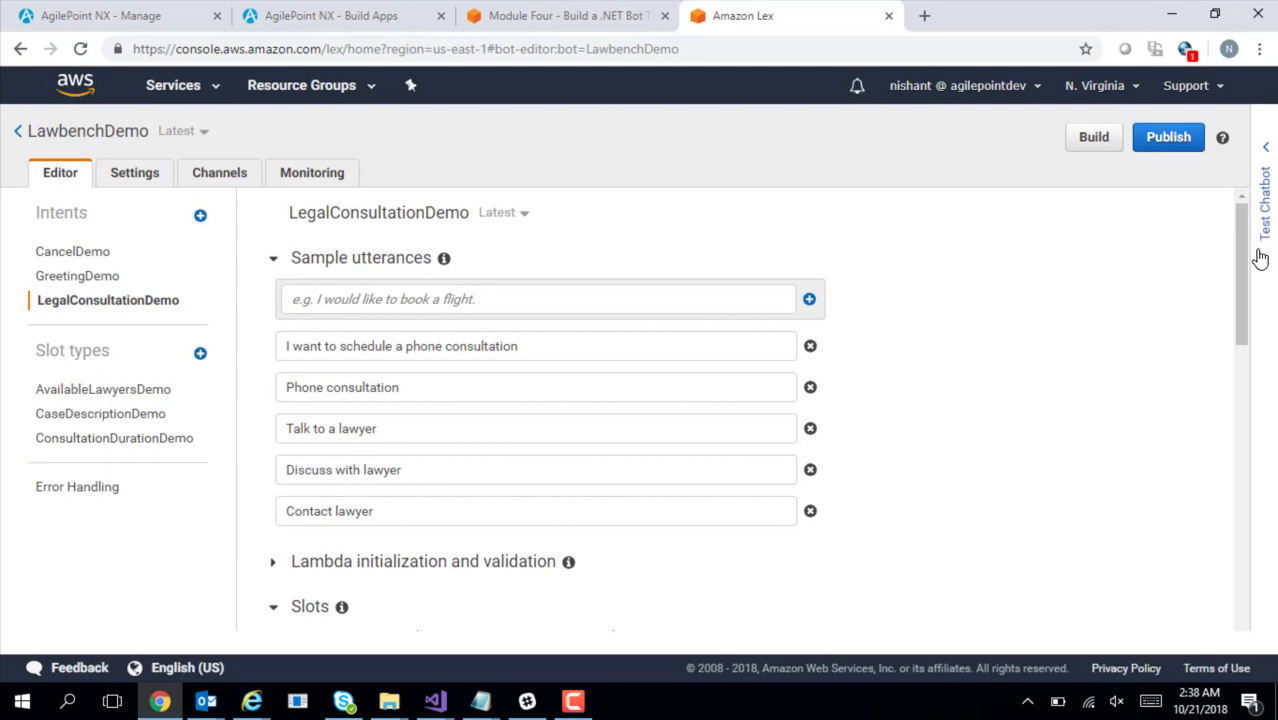
# Rename the eighth slot to Description, copied from the notes
pyautogui.moveTo(1243, 305); pyautogui.dragTo(1270, 418)
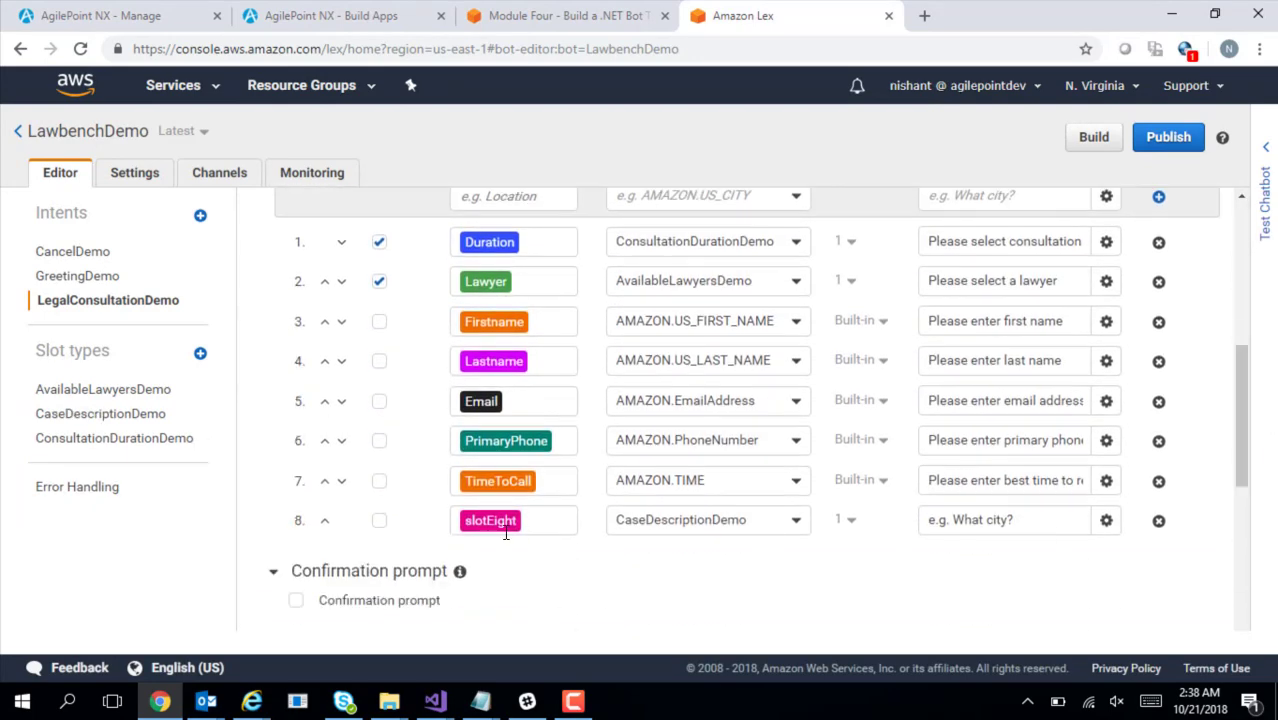
pyautogui.hotkey('alt', 'Tab')
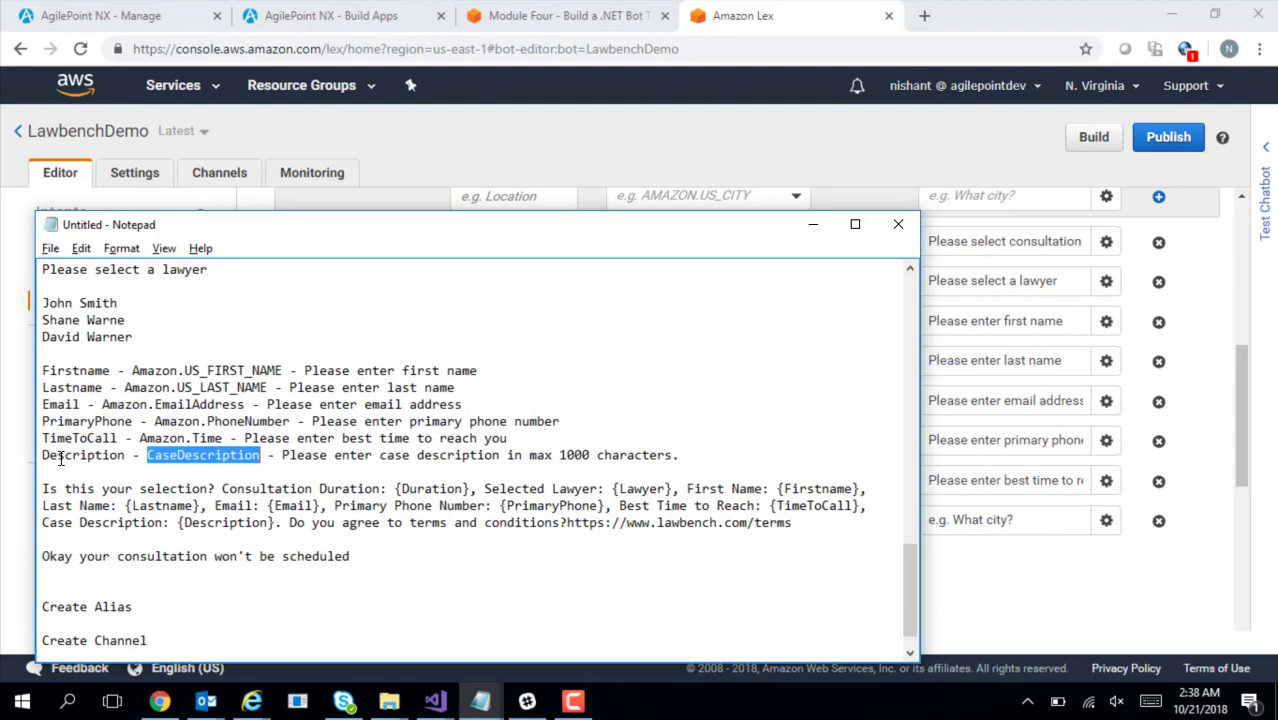
pyautogui.doubleClick(60, 459)
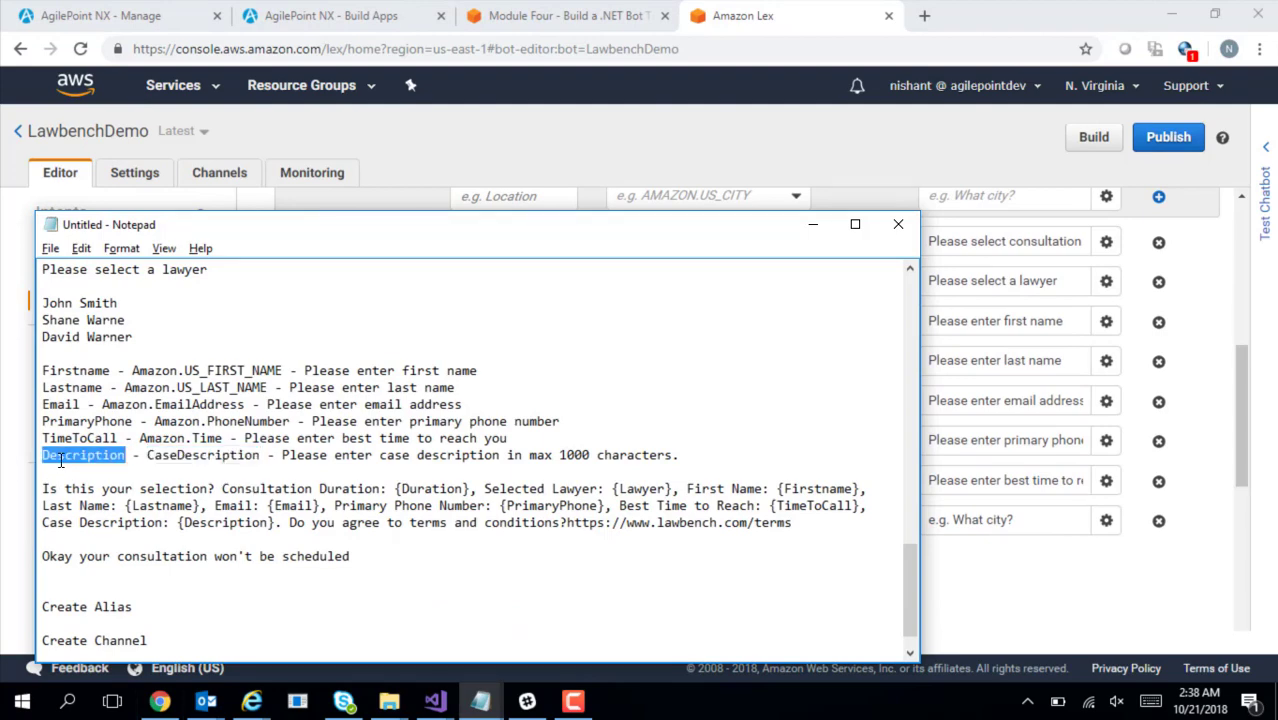
pyautogui.hotkey('alt', 'Tab')
pyautogui.click(484, 520)
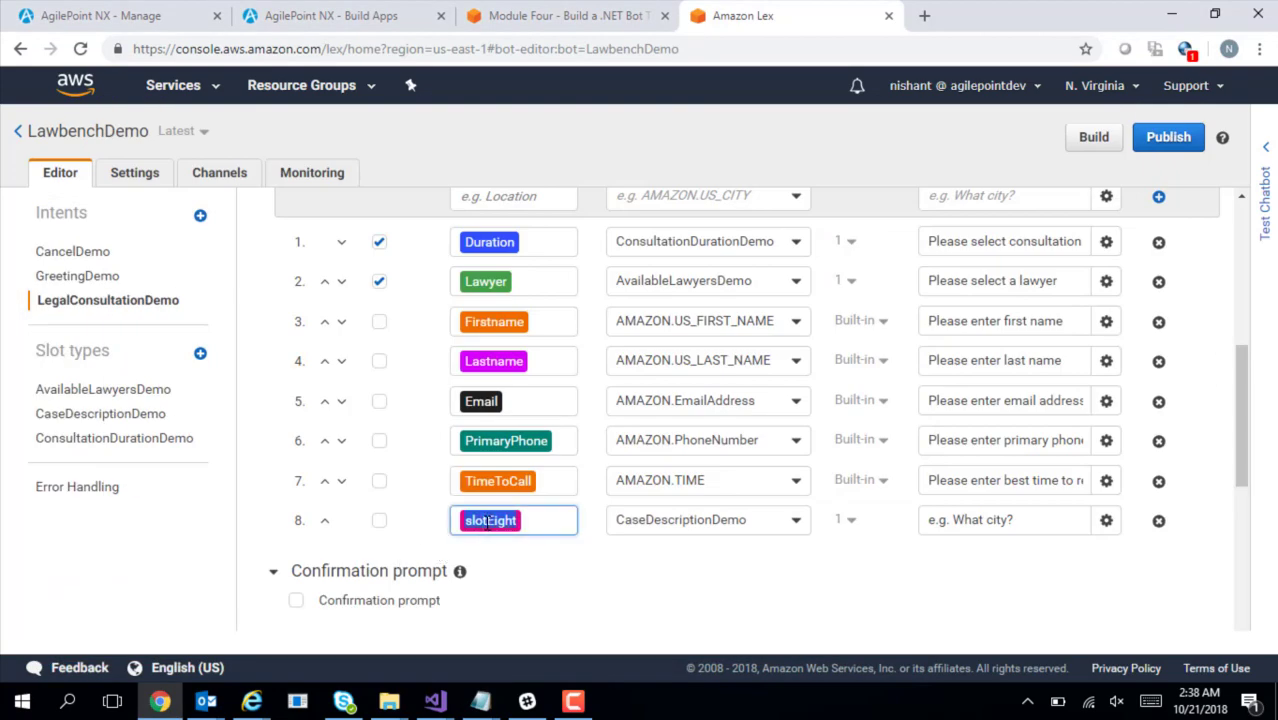
pyautogui.hotkey('ctrl', 'v')
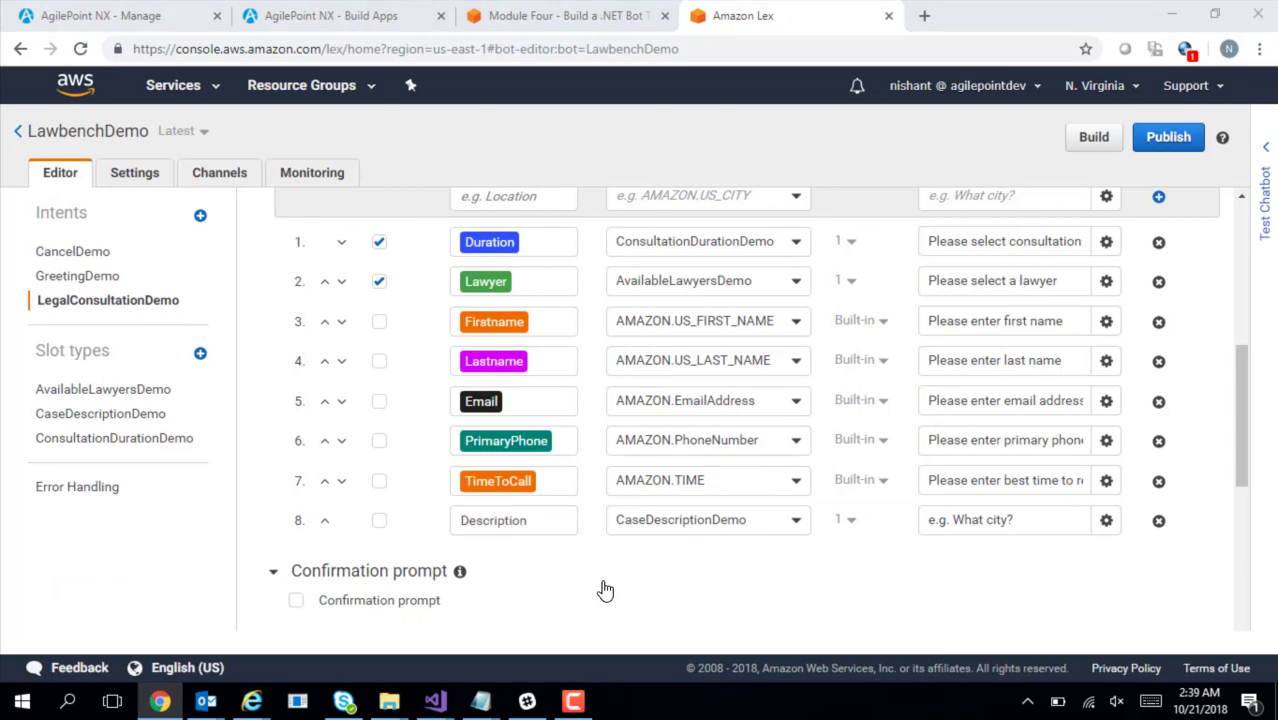
# Set the Description slot's prompt to 'Please enter case description in max 1000 characters.'
pyautogui.hotkey('alt', 'Tab')
pyautogui.moveTo(284, 455); pyautogui.dragTo(682, 455)
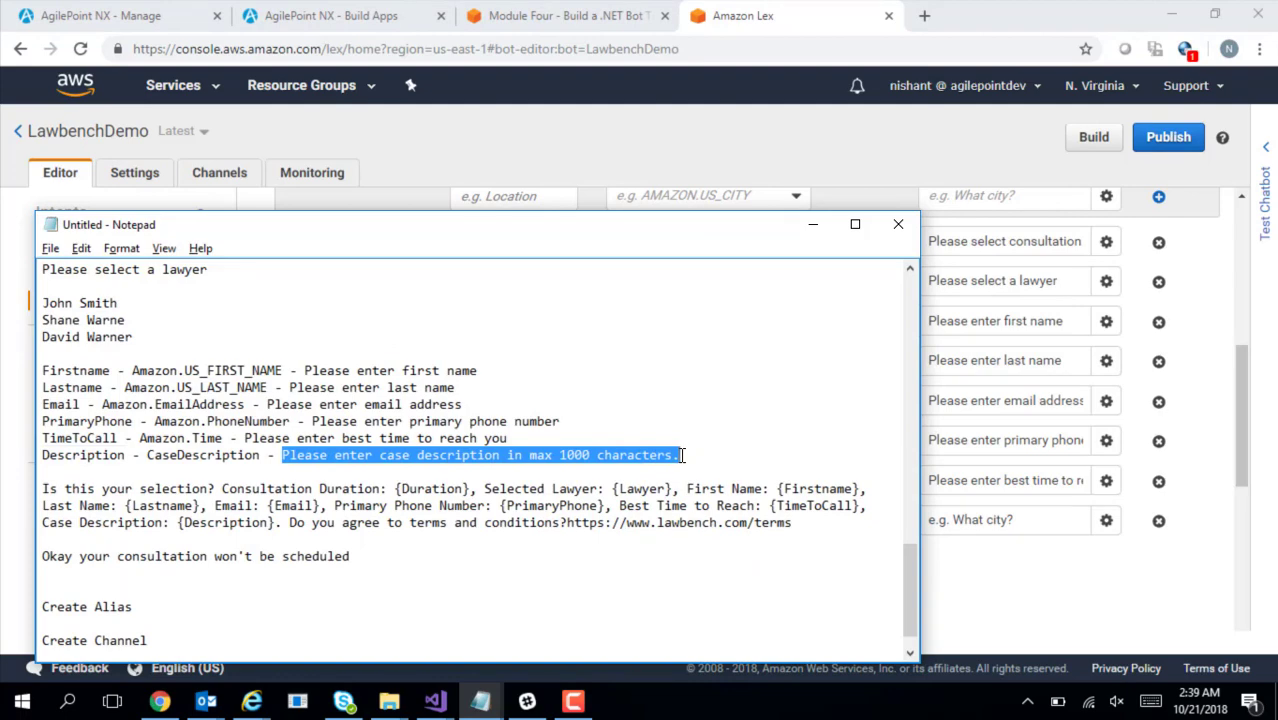
pyautogui.click(1003, 520)
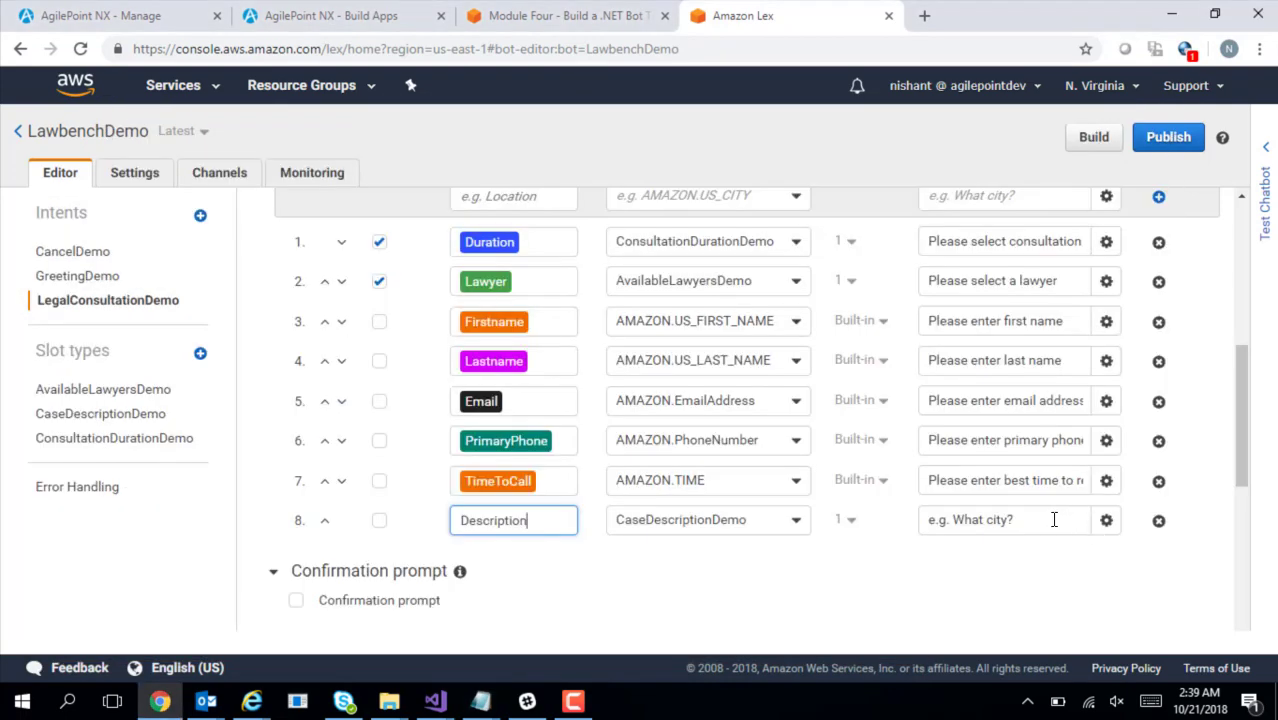
pyautogui.moveTo(1055, 519); pyautogui.dragTo(785, 528)
pyautogui.hotkey('ctrl', 'v')
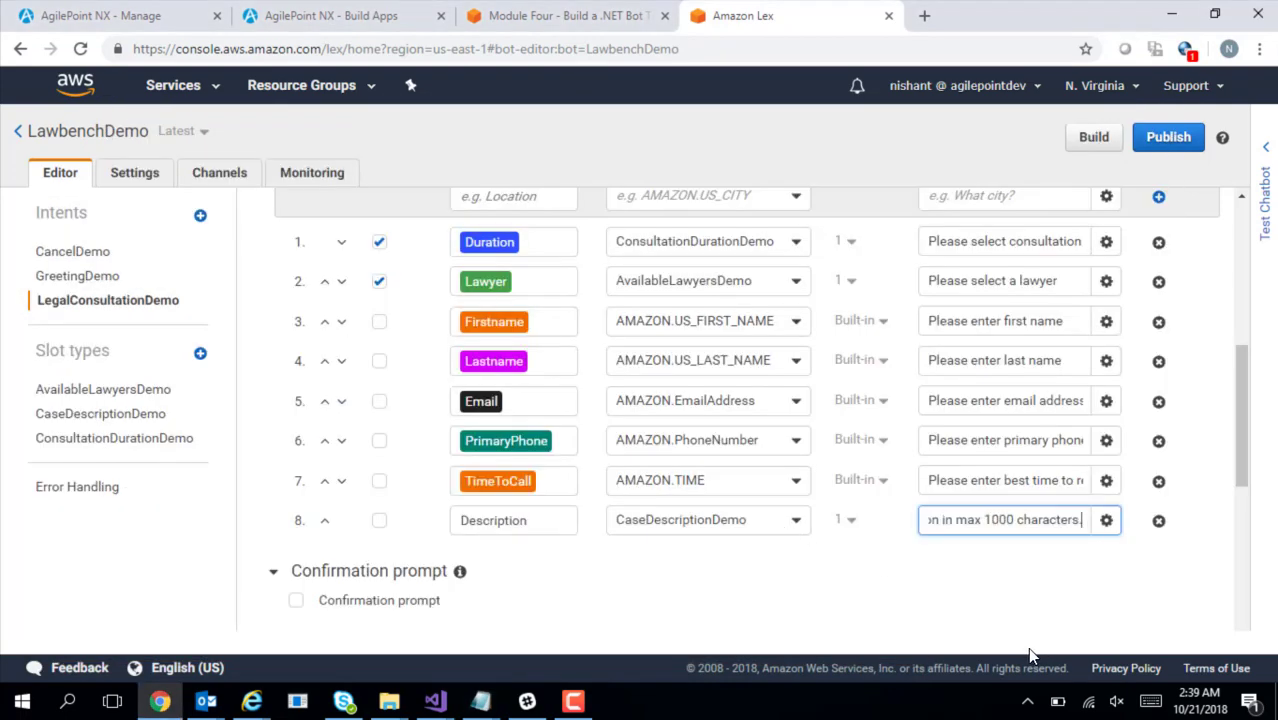
pyautogui.click(966, 628)
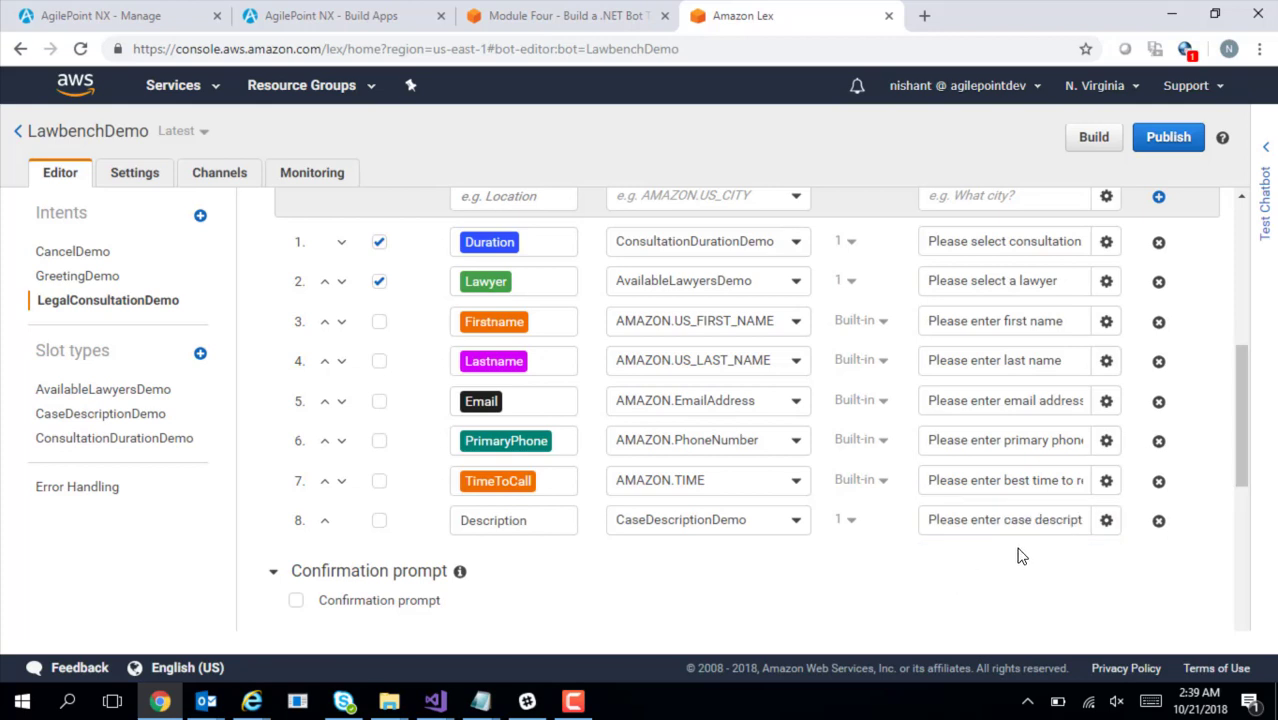
pyautogui.doubleClick(508, 527)
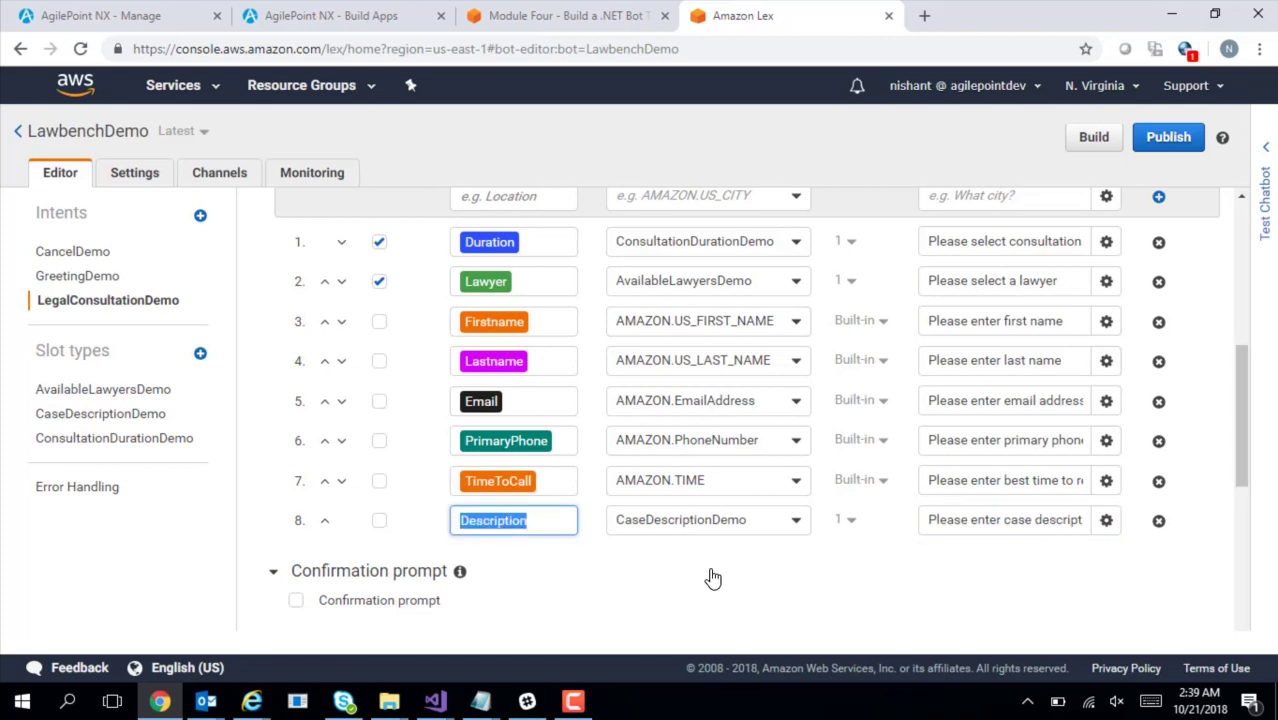
pyautogui.click(594, 576)
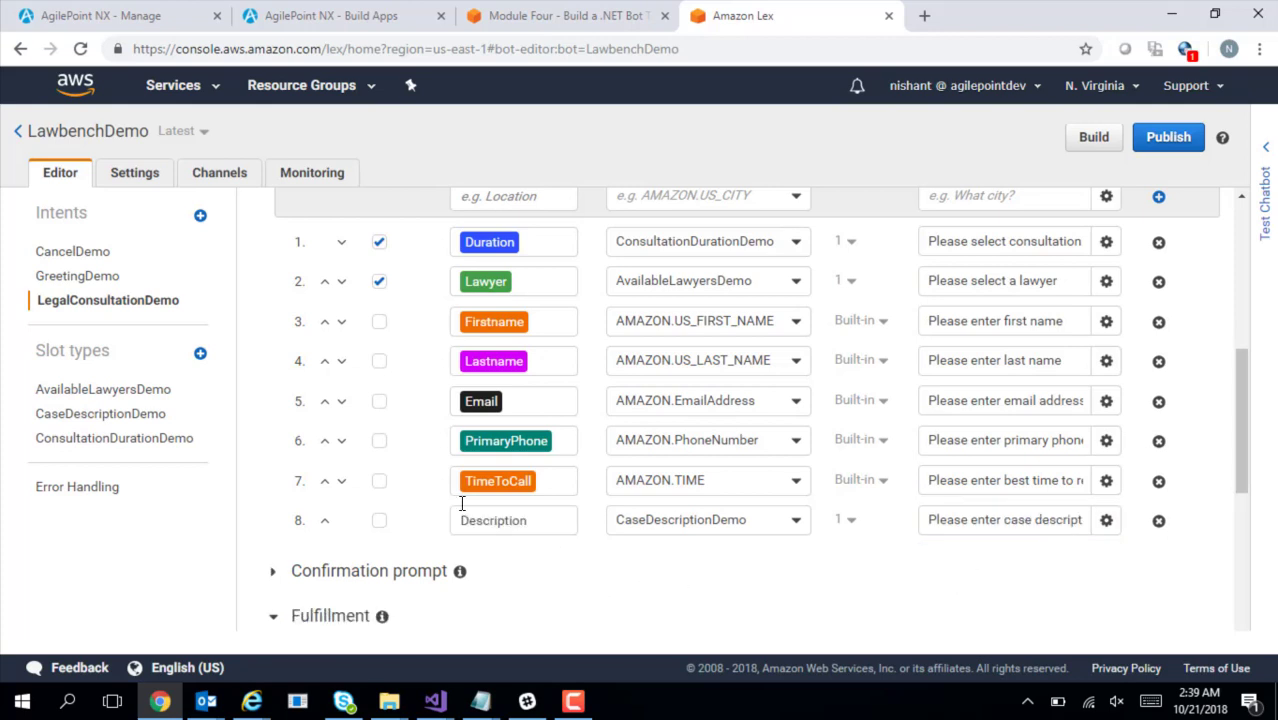
# Mark the Firstname, Lastname, Email, PrimaryPhone, TimeToCall and Description slots as required
pyautogui.click(379, 324)
pyautogui.click(379, 362)
pyautogui.click(379, 401)
pyautogui.click(379, 443)
pyautogui.click(380, 483)
pyautogui.click(381, 523)
pyautogui.moveTo(1238, 476); pyautogui.dragTo(1248, 537)
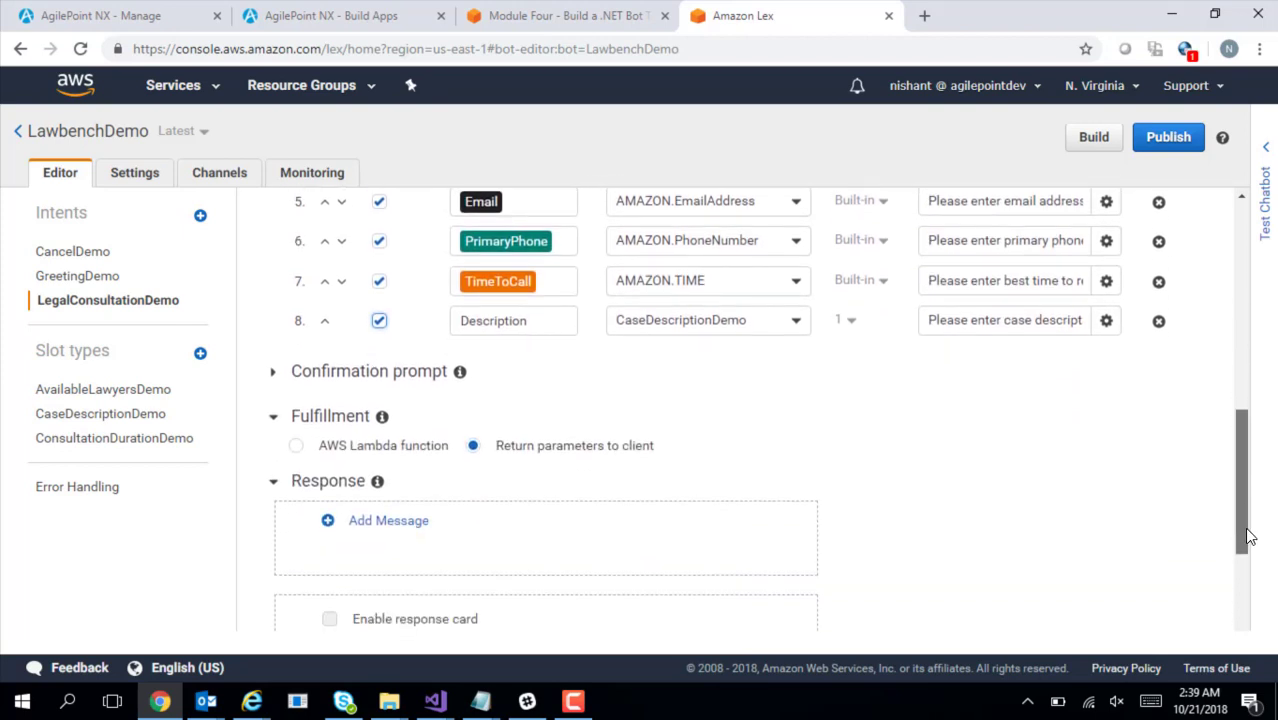
# Enable the confirmation prompt with the 'Is this your selection? Consultation Duration: {Duration}…' summary
pyautogui.click(275, 373)
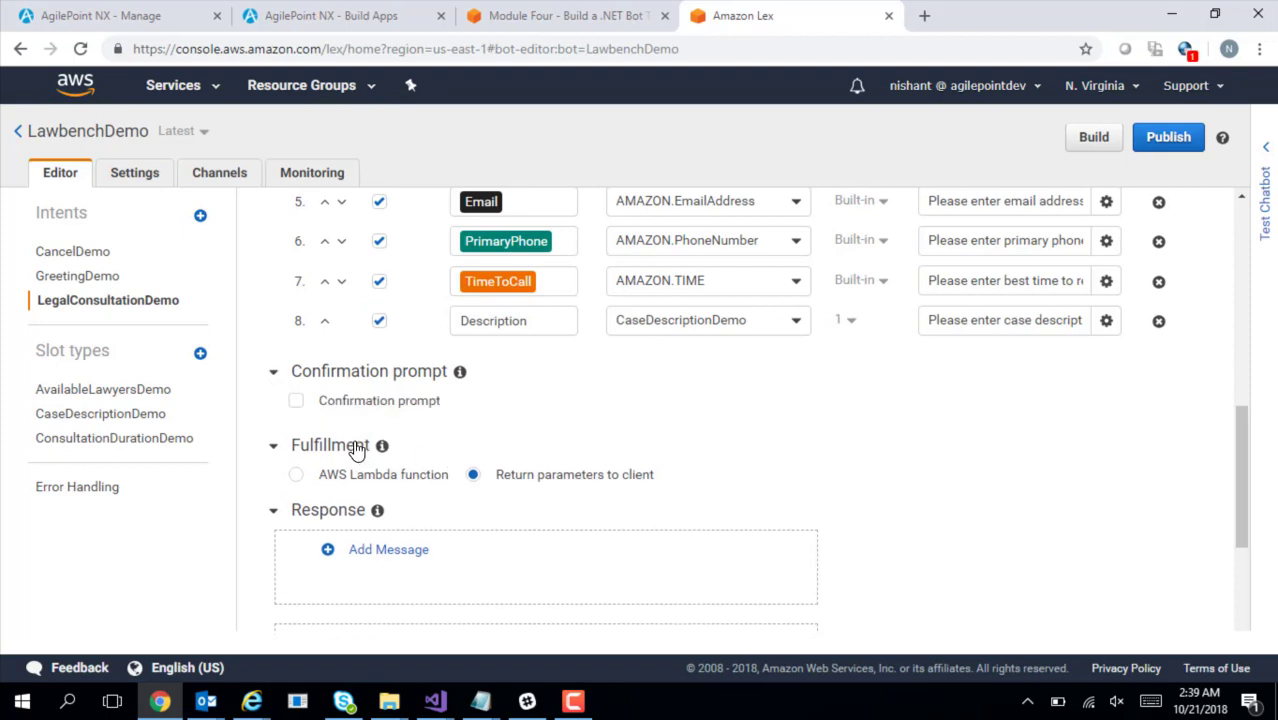
pyautogui.click(296, 400)
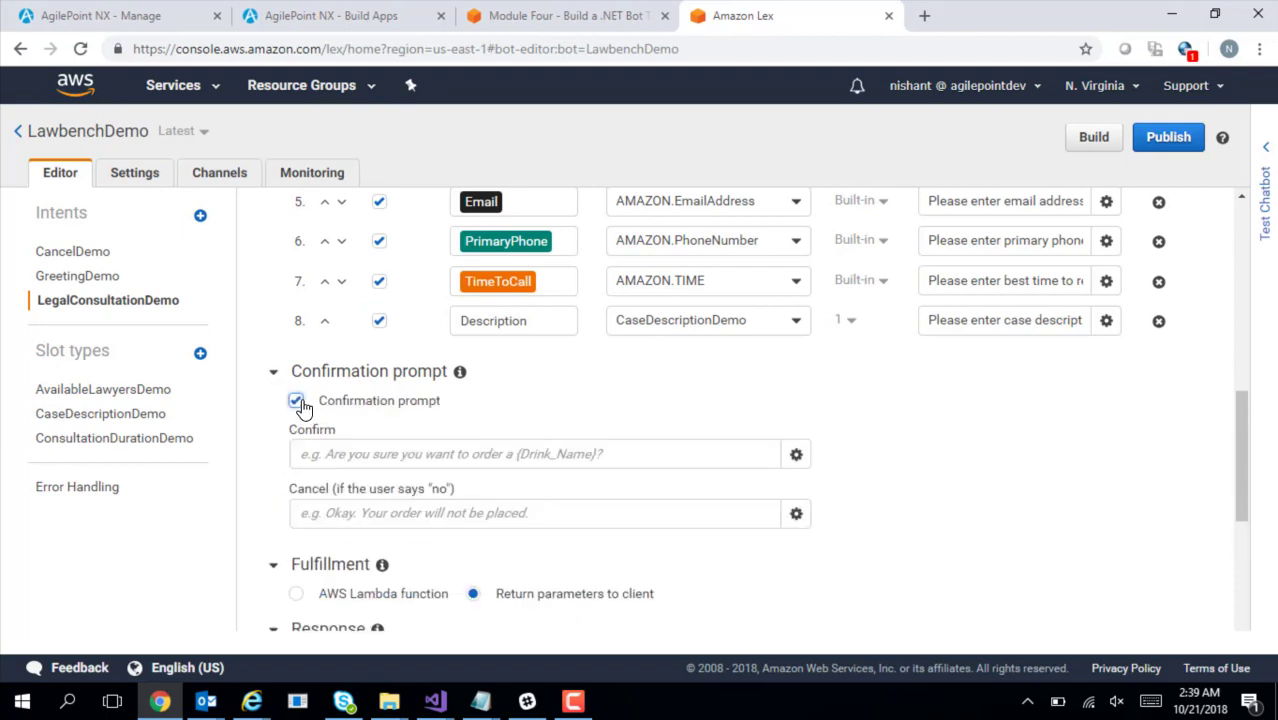
pyautogui.click(448, 458)
pyautogui.hotkey('alt', 'Tab')
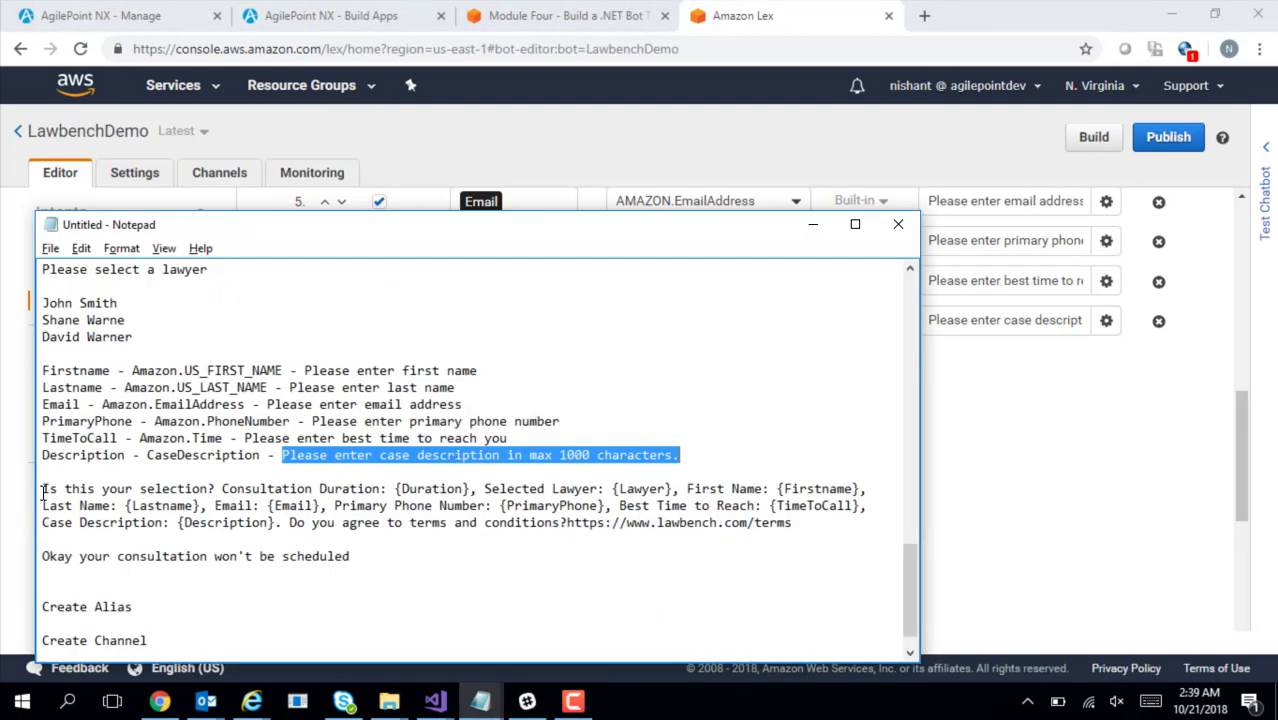
pyautogui.moveTo(43, 490); pyautogui.dragTo(314, 490)
pyautogui.click(283, 520)
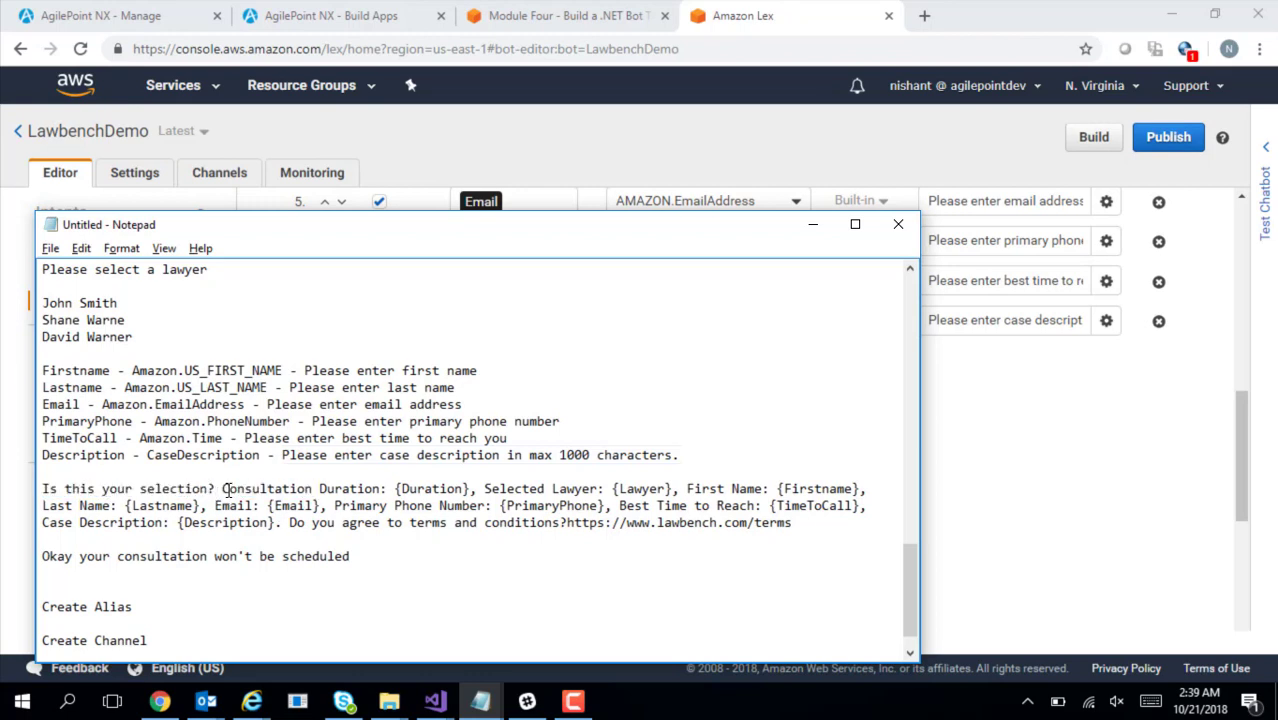
pyautogui.moveTo(226, 490); pyautogui.dragTo(485, 490)
pyautogui.hotkey('alt', 'Tab')
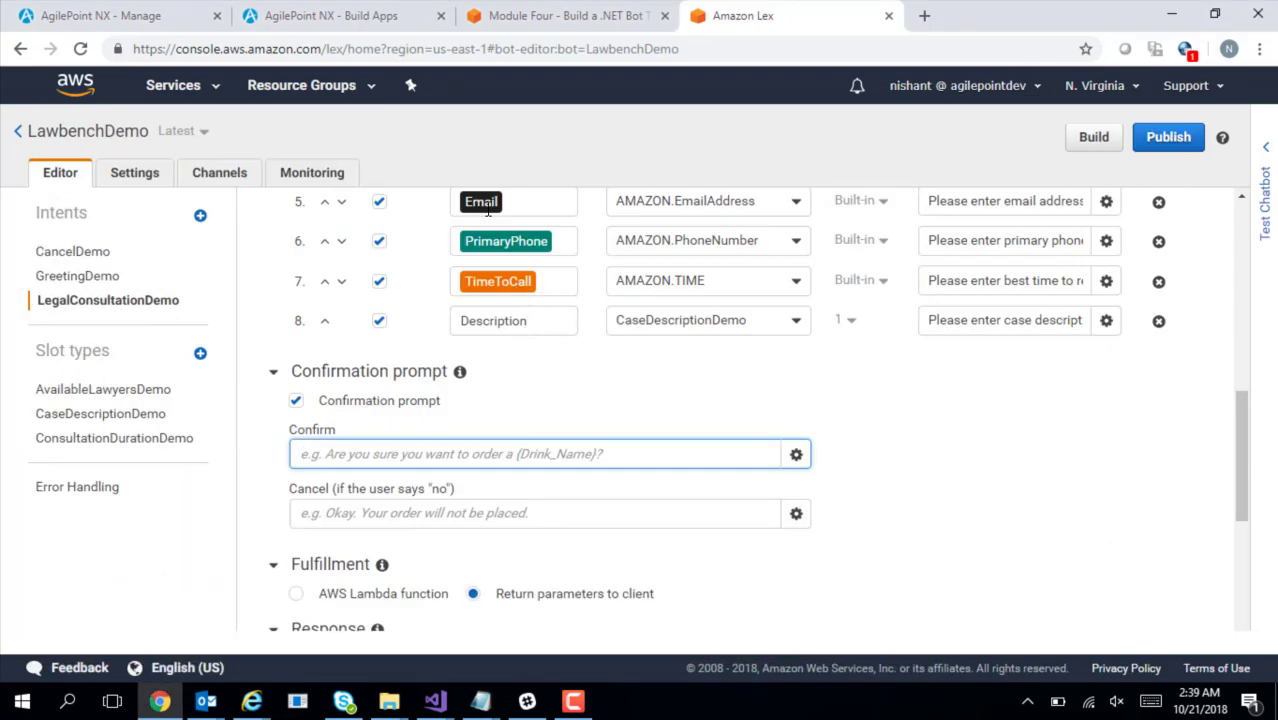
pyautogui.moveTo(1242, 402); pyautogui.dragTo(1202, 346)
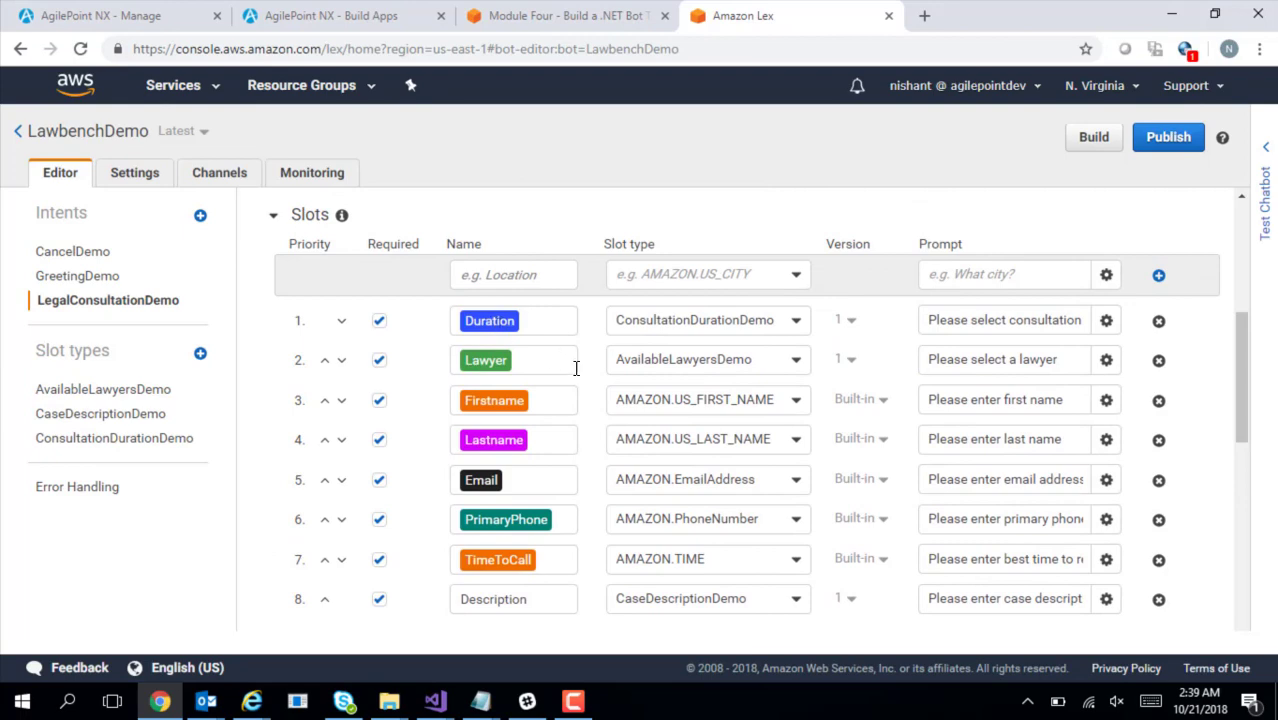
pyautogui.hotkey('alt', 'Tab')
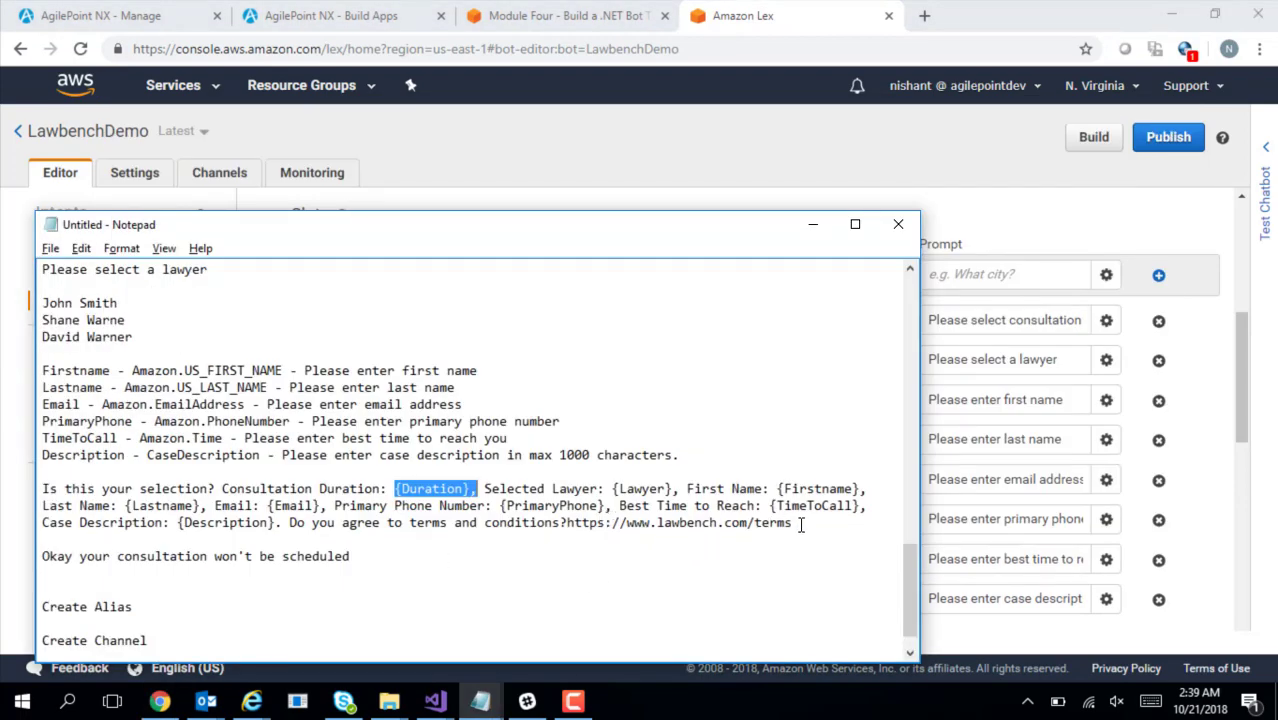
pyautogui.moveTo(800, 525); pyautogui.dragTo(40, 490)
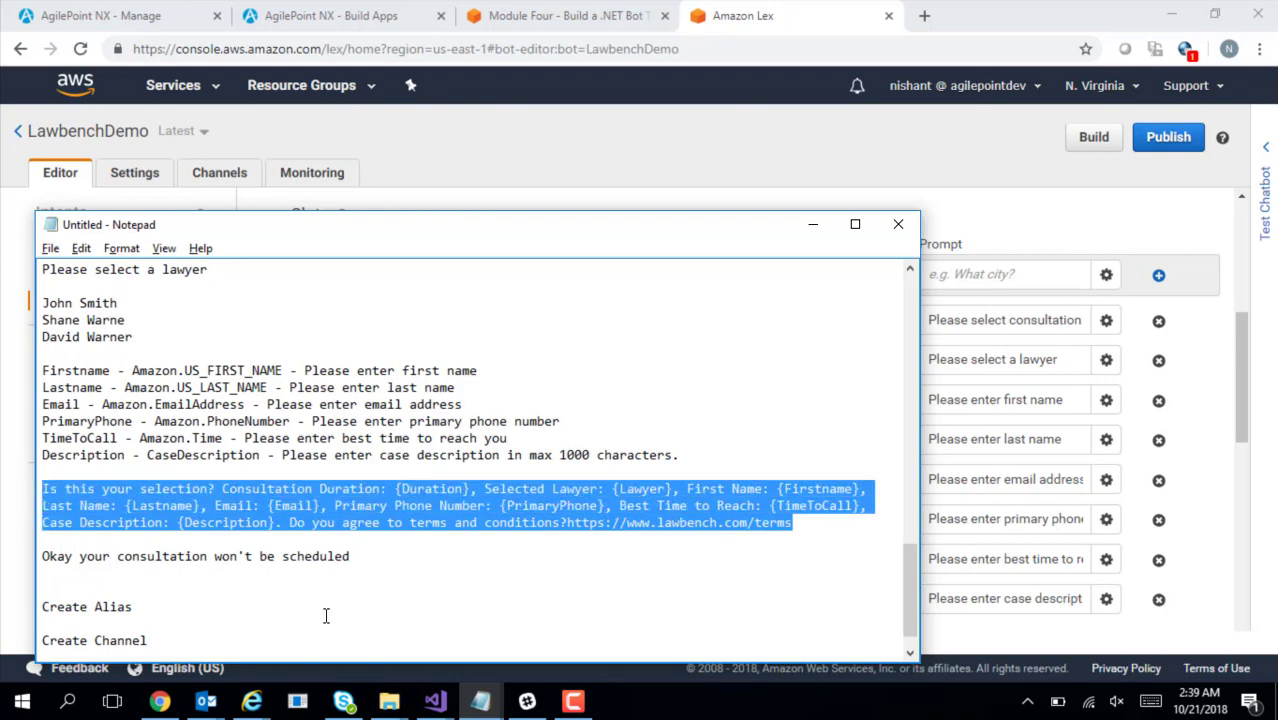
pyautogui.hotkey('alt', 'Tab')
pyautogui.moveTo(1247, 437); pyautogui.dragTo(1268, 524)
pyautogui.hotkey('ctrl', 'v')
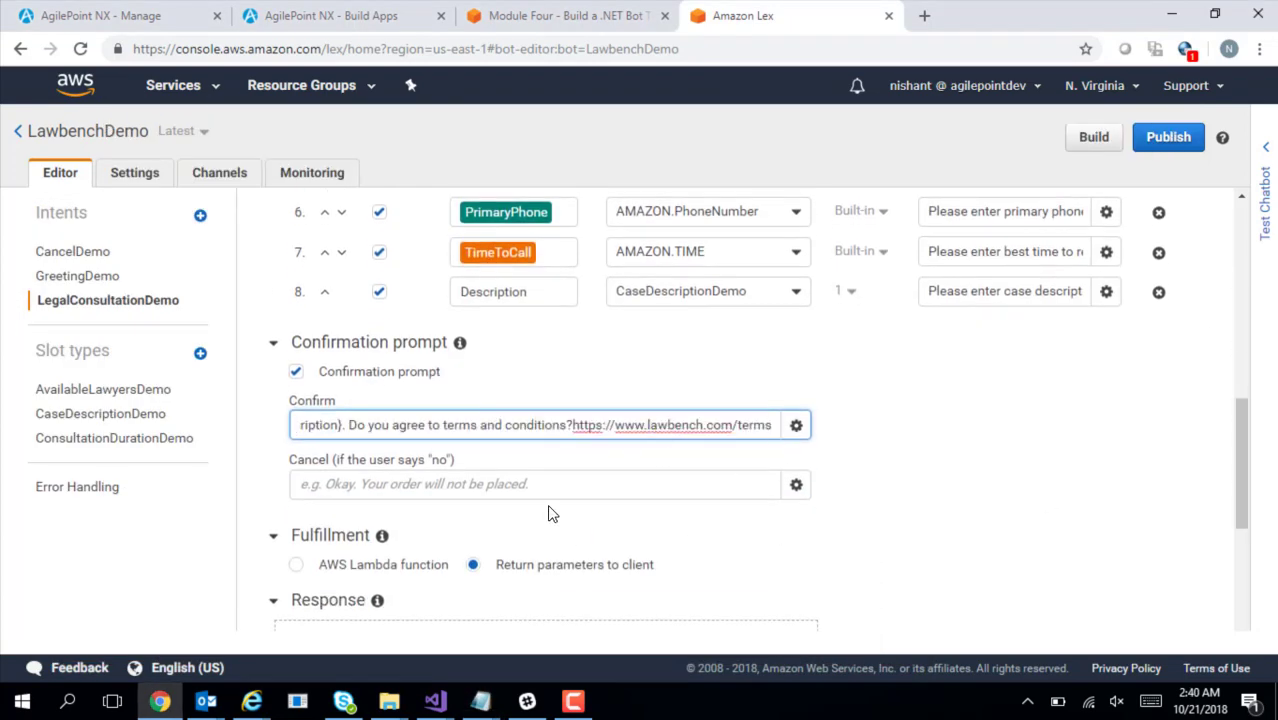
# Set the cancel message to 'Okay your consultation won't be scheduled'
pyautogui.click(562, 484)
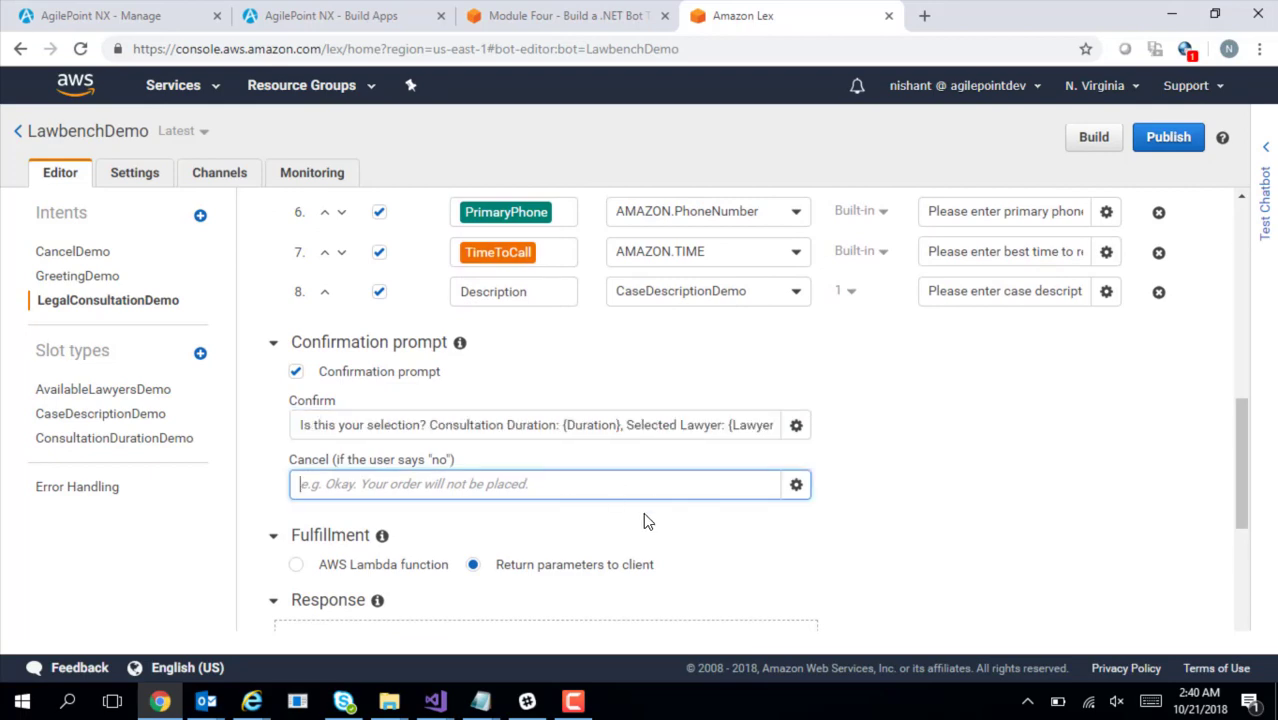
pyautogui.hotkey('alt', 'Tab')
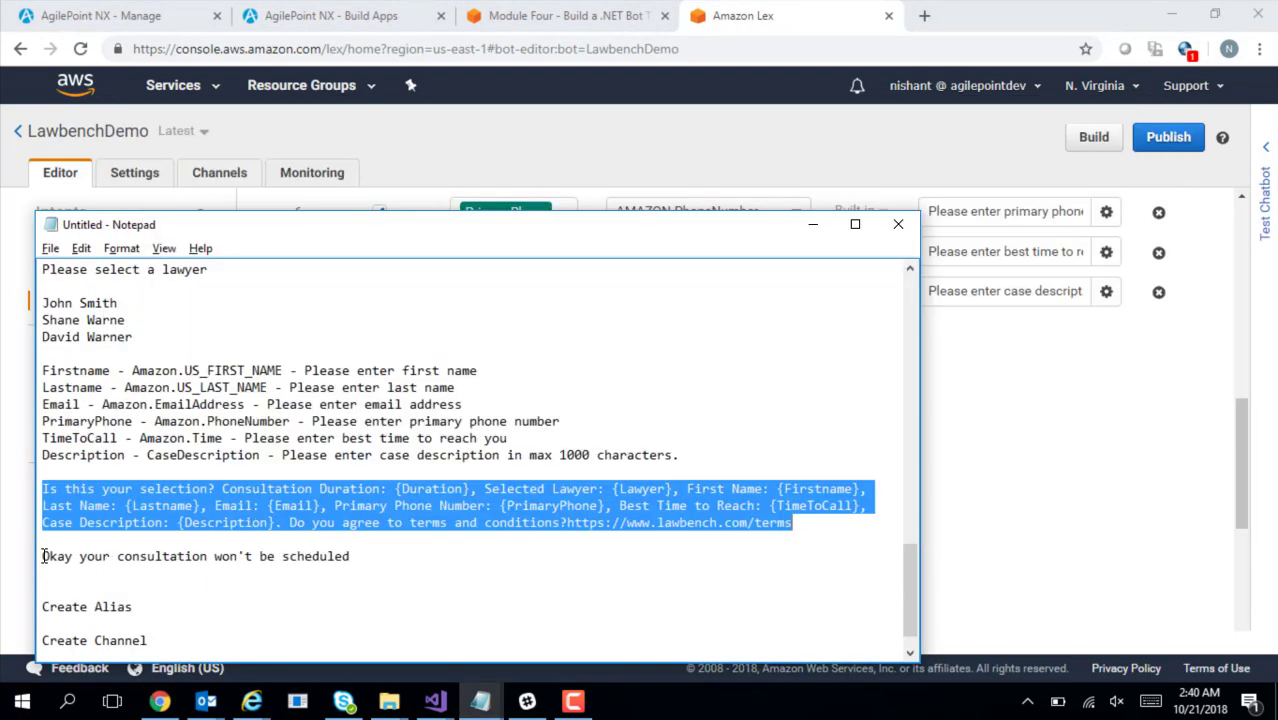
pyautogui.moveTo(43, 556); pyautogui.dragTo(352, 556)
pyautogui.hotkey('ctrl', 'c')
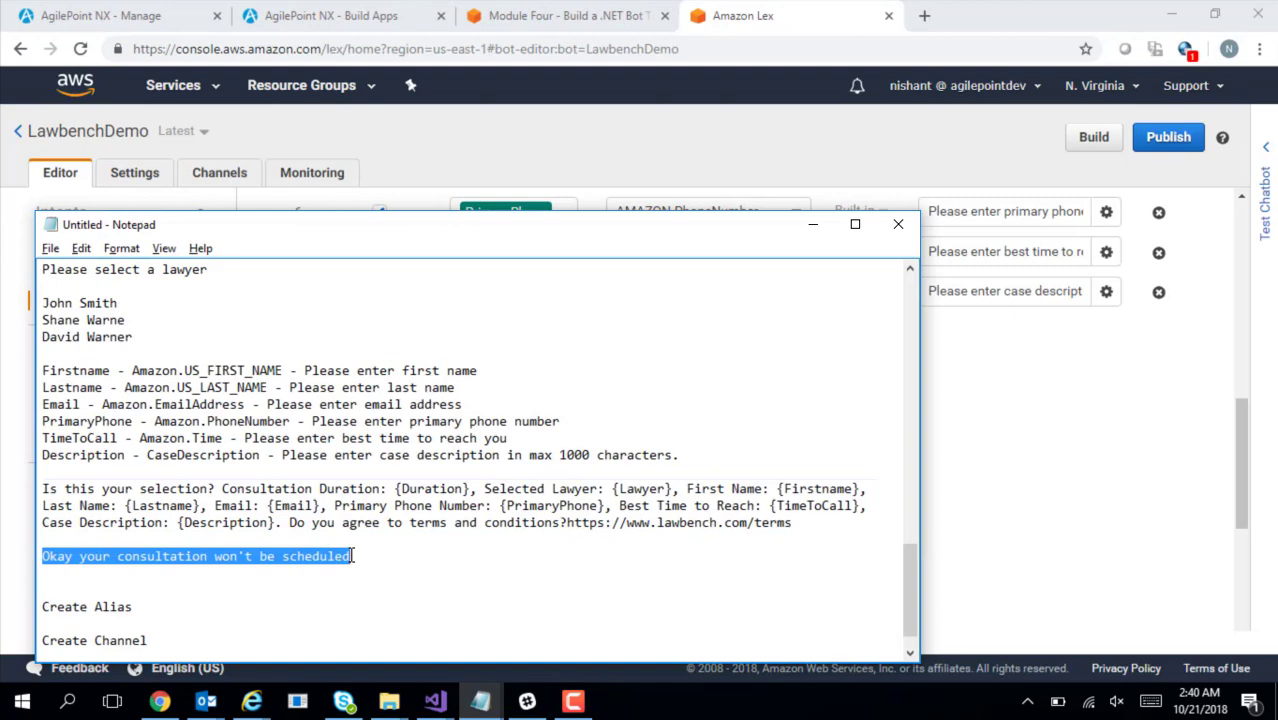
pyautogui.hotkey('alt', 'Tab')
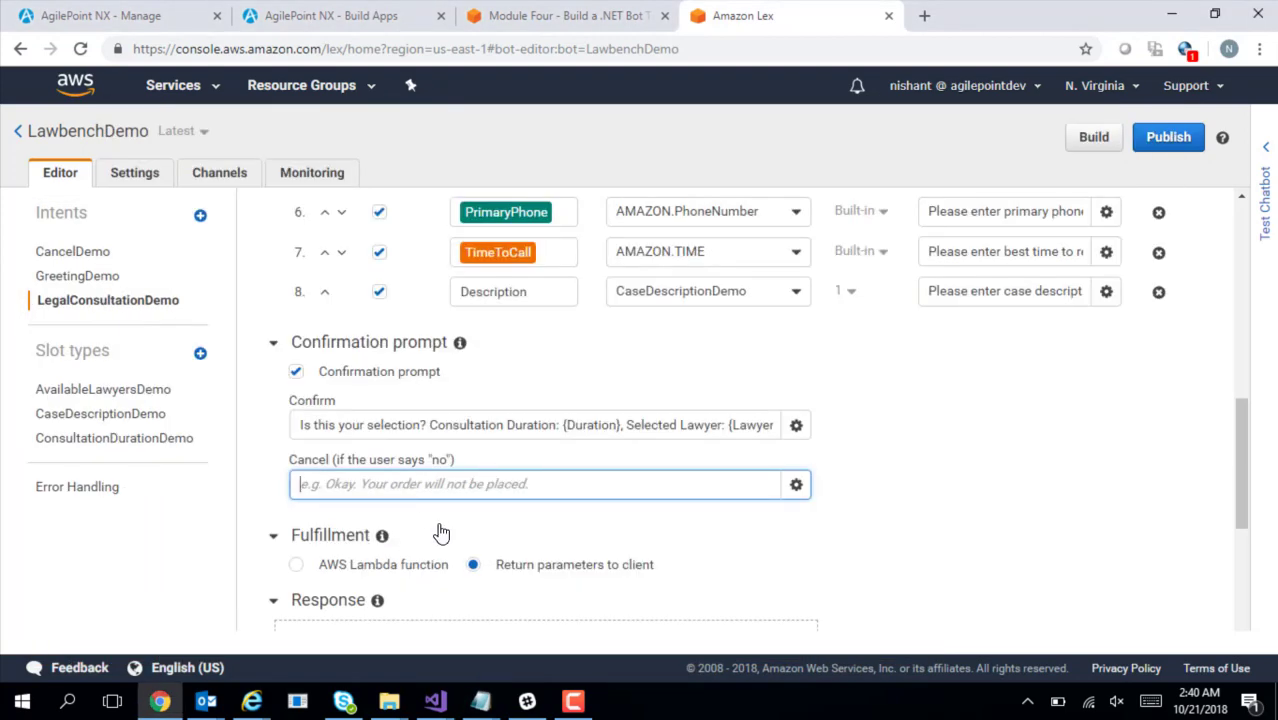
pyautogui.hotkey('ctrl', 'v')
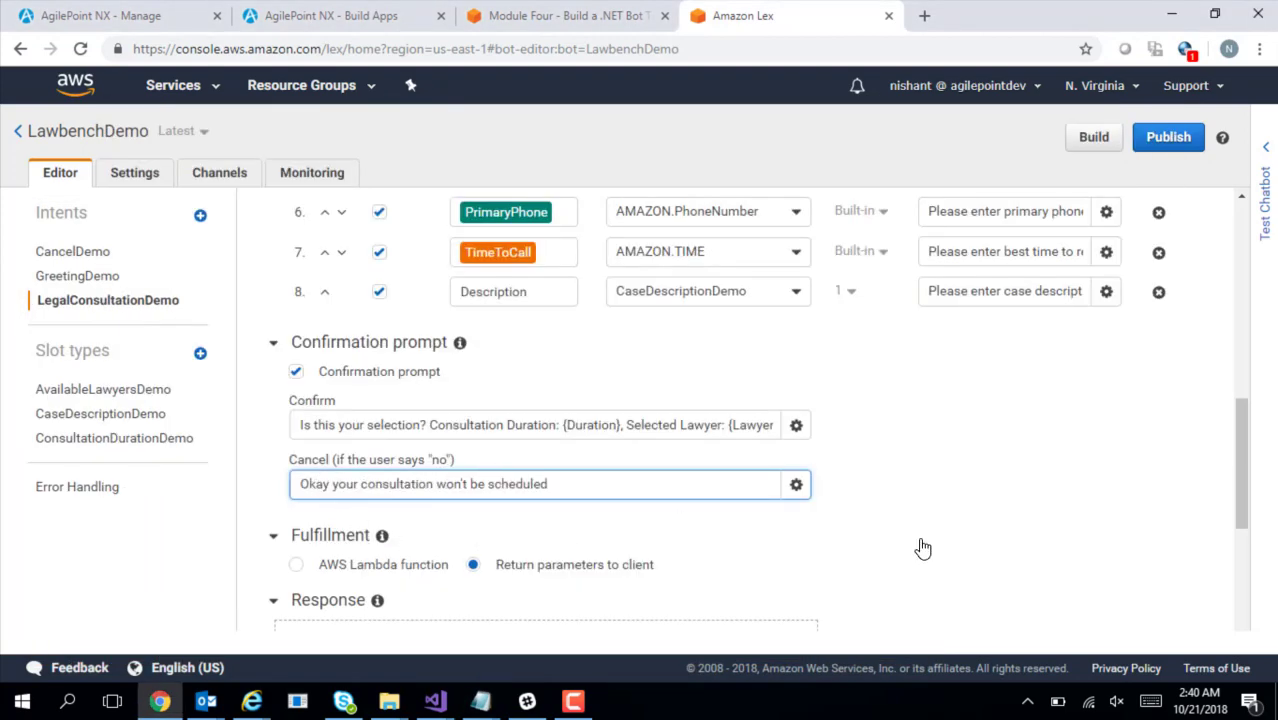
pyautogui.scroll(-2, 1252, 508)
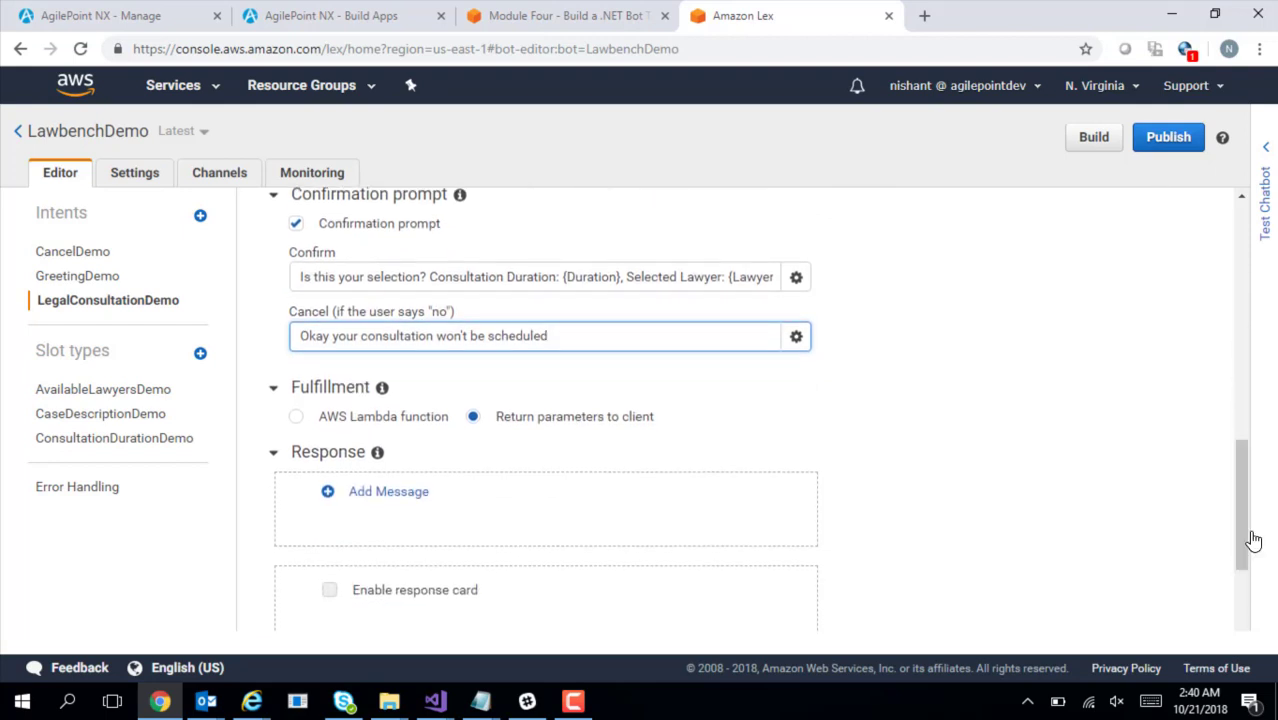
pyautogui.scroll(-1, 1241, 530)
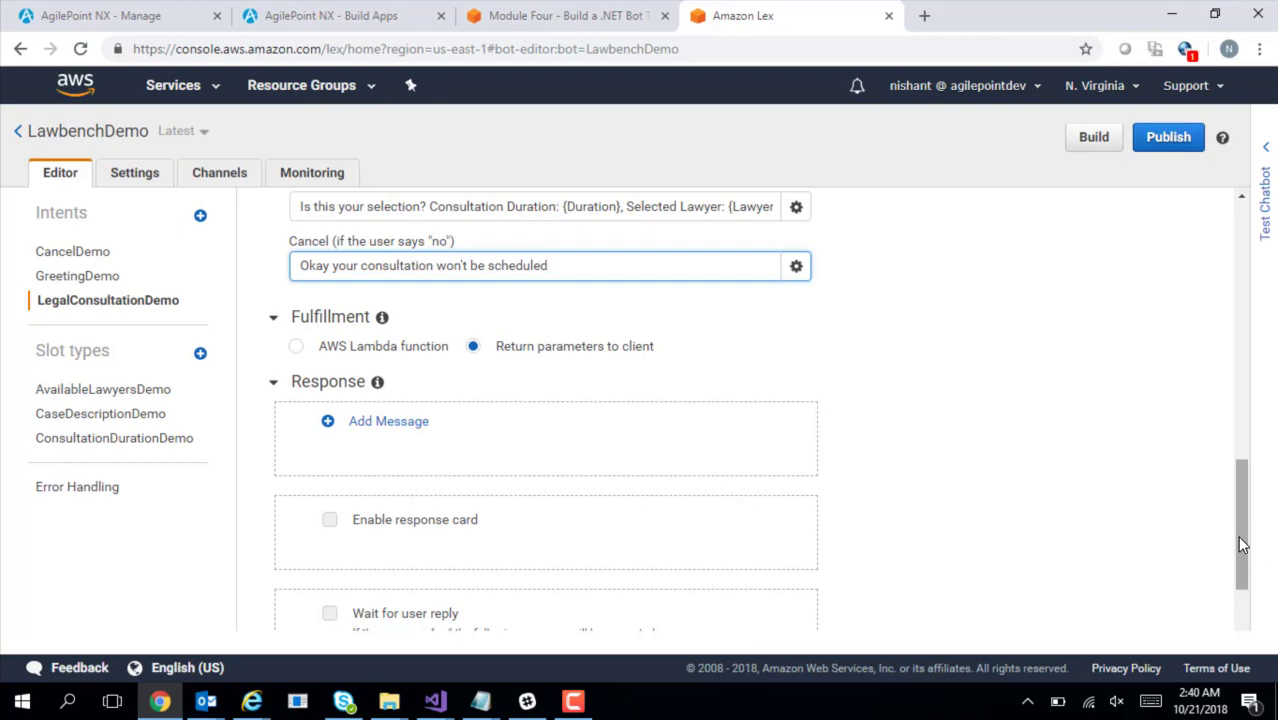
pyautogui.moveTo(1240, 545); pyautogui.dragTo(1246, 508)
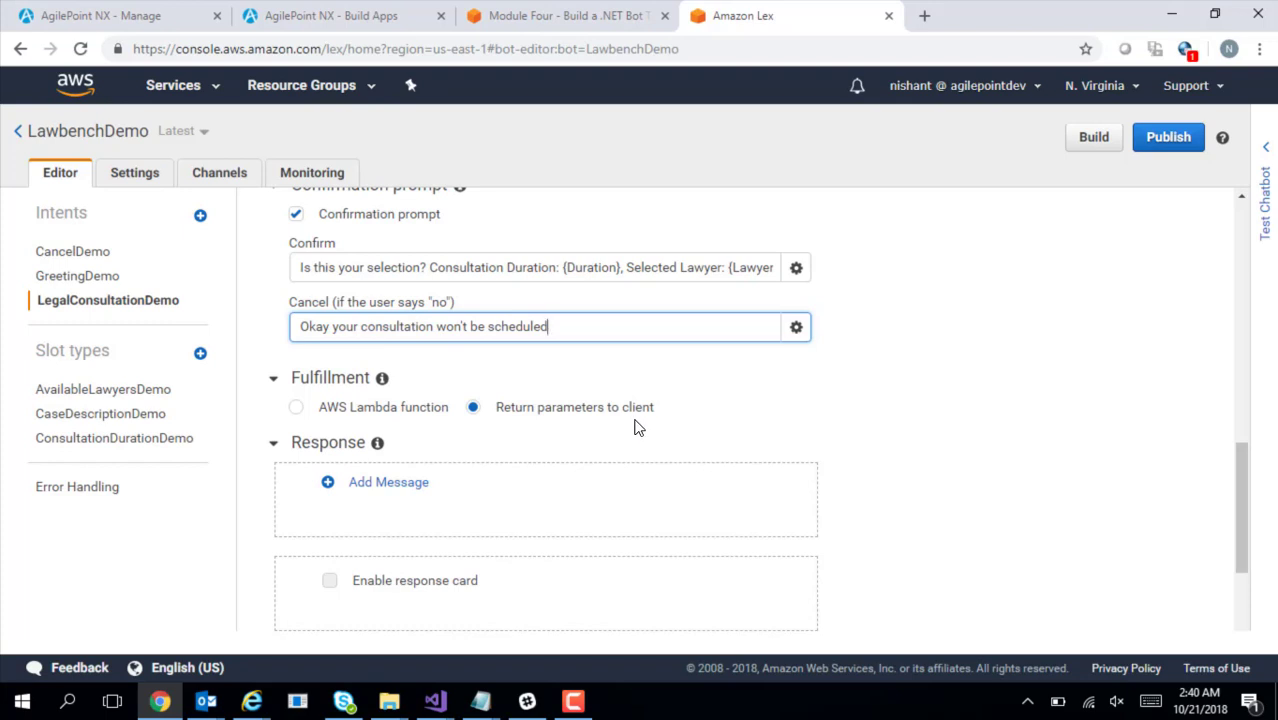
# Fulfill the intent with the Lawbench Lambda function, version Latest, permitting Lex to invoke it
pyautogui.click(296, 410)
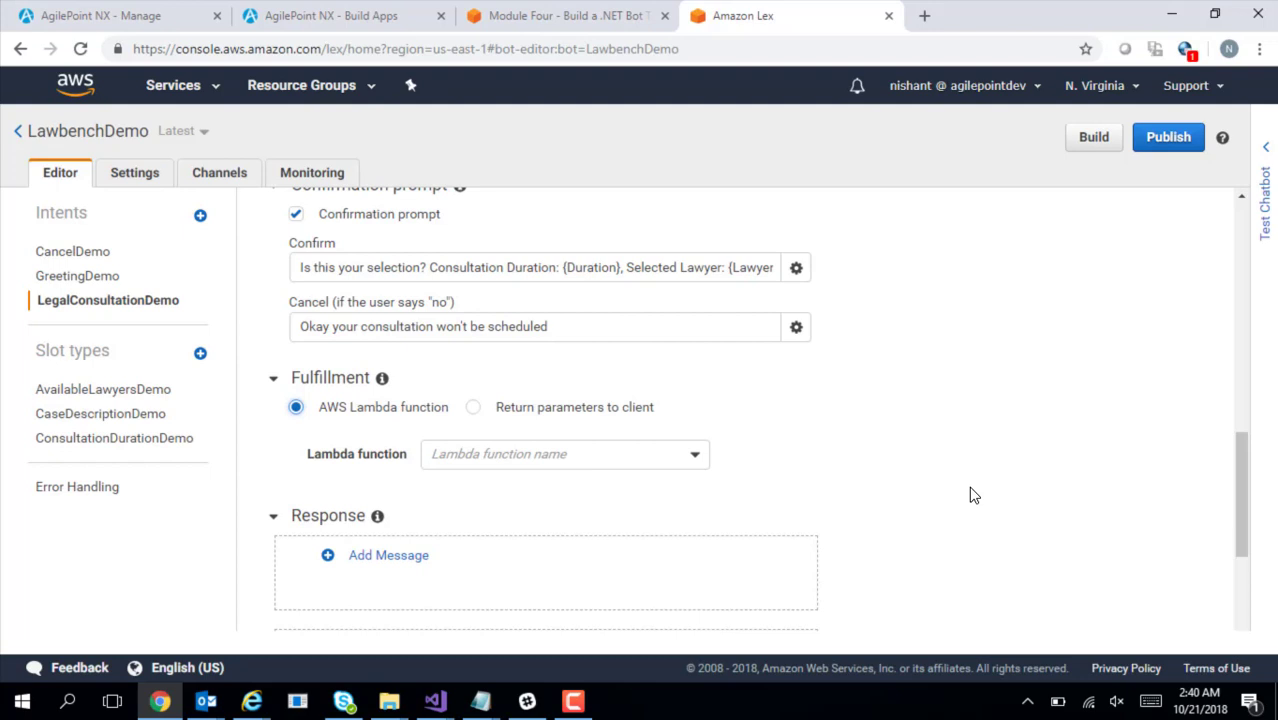
pyautogui.click(696, 466)
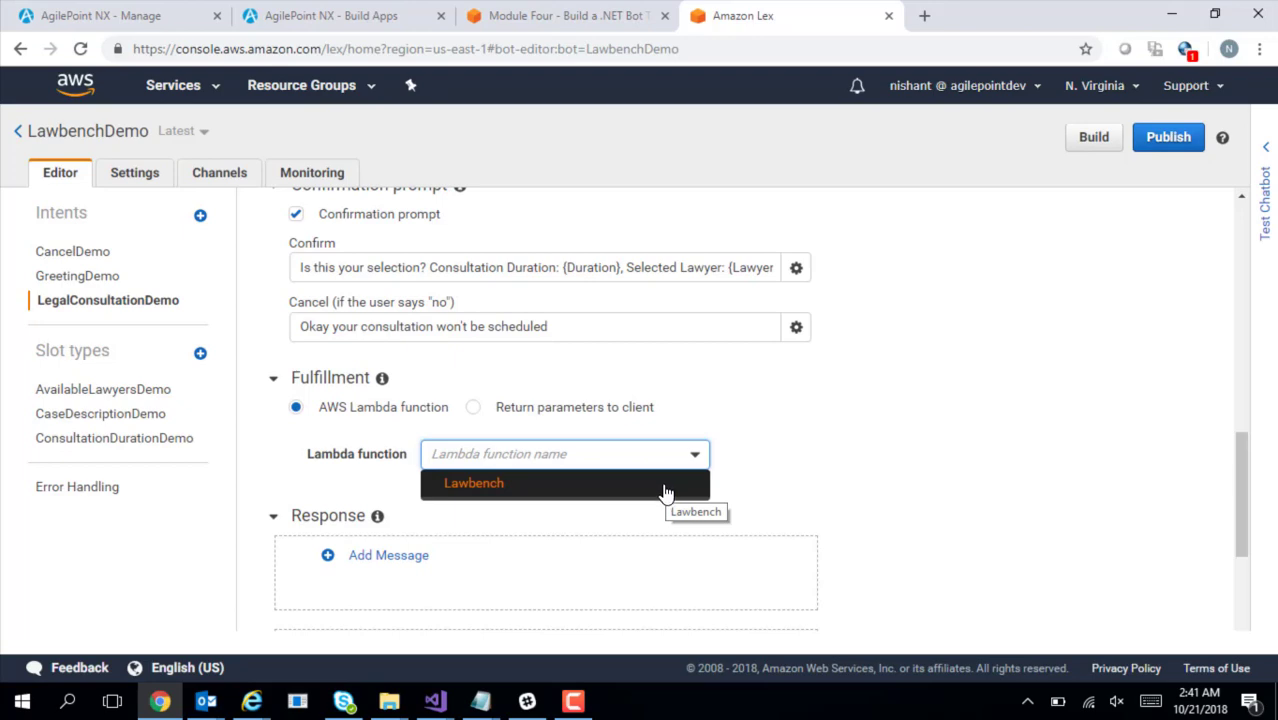
pyautogui.click(664, 485)
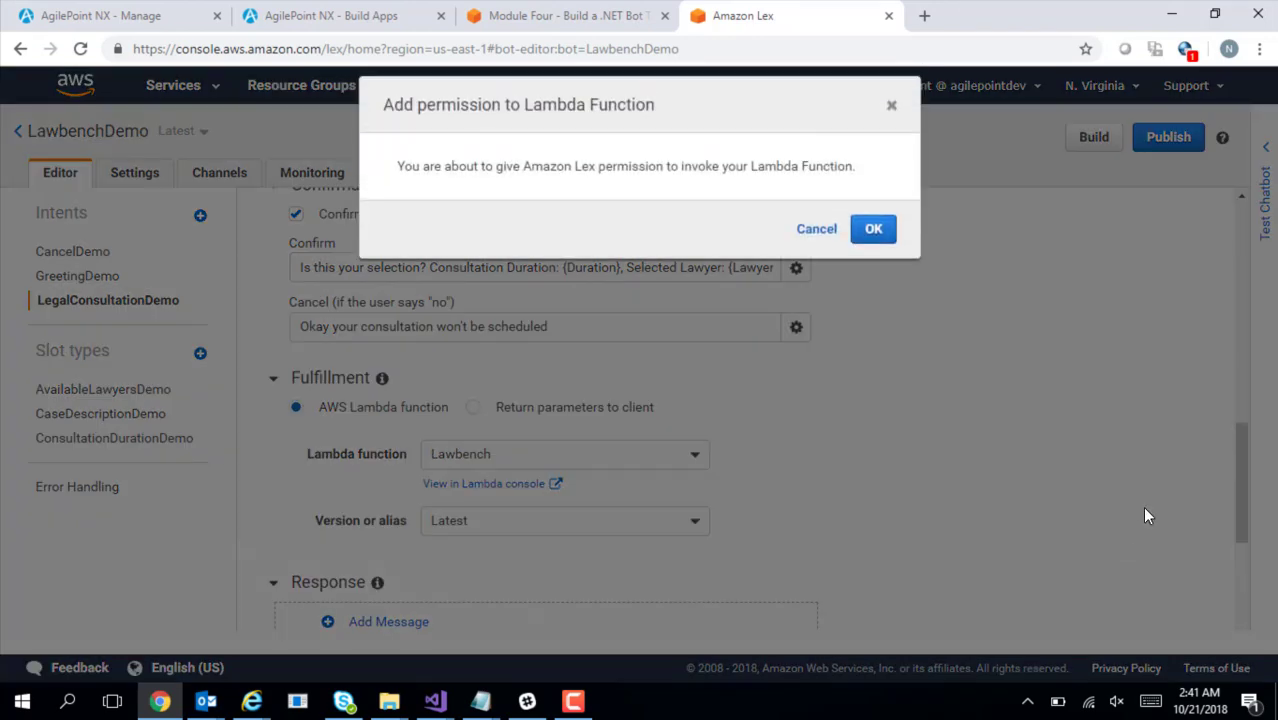
pyautogui.click(873, 238)
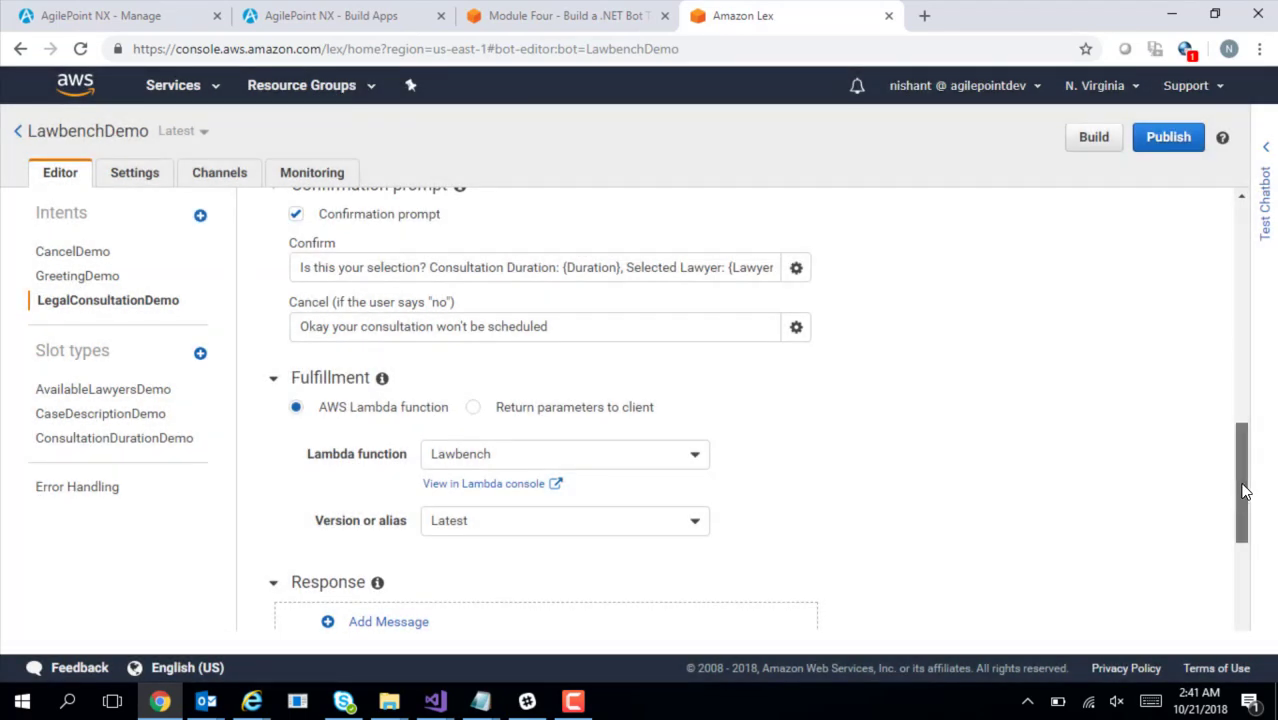
pyautogui.moveTo(1244, 490); pyautogui.dragTo(1238, 466)
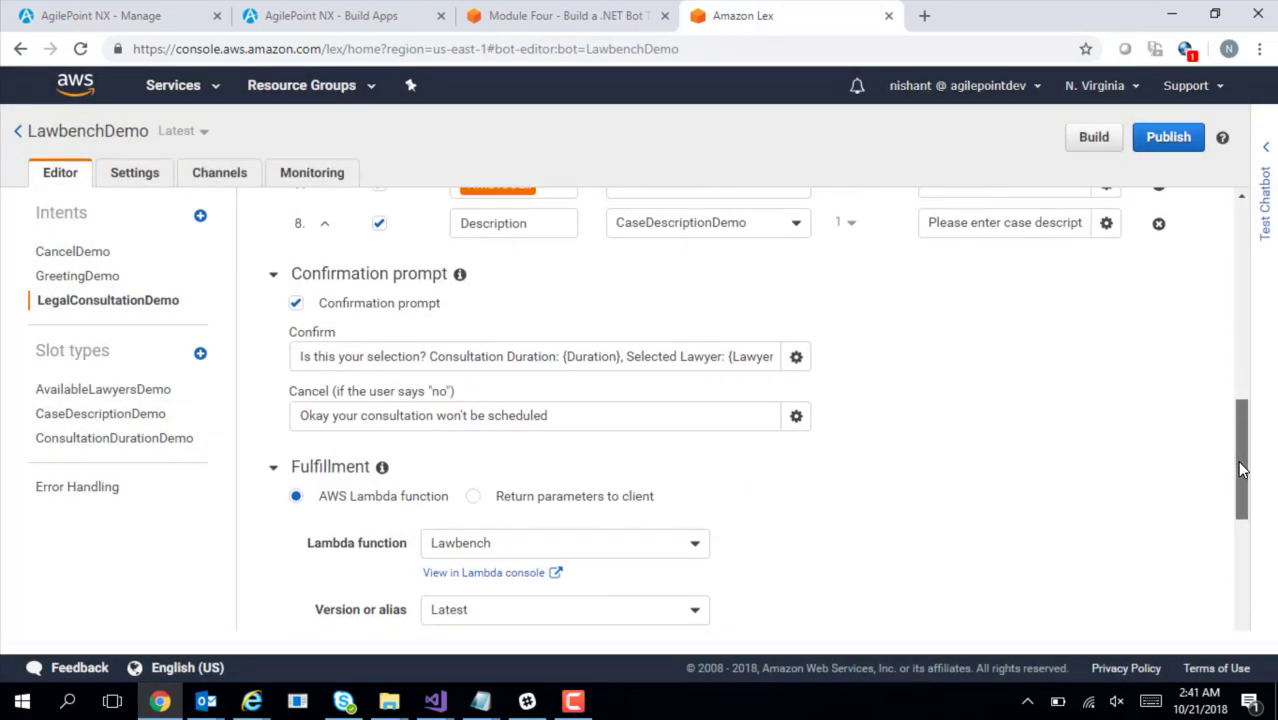
pyautogui.click(273, 466)
pyautogui.moveTo(1247, 471); pyautogui.dragTo(1236, 279)
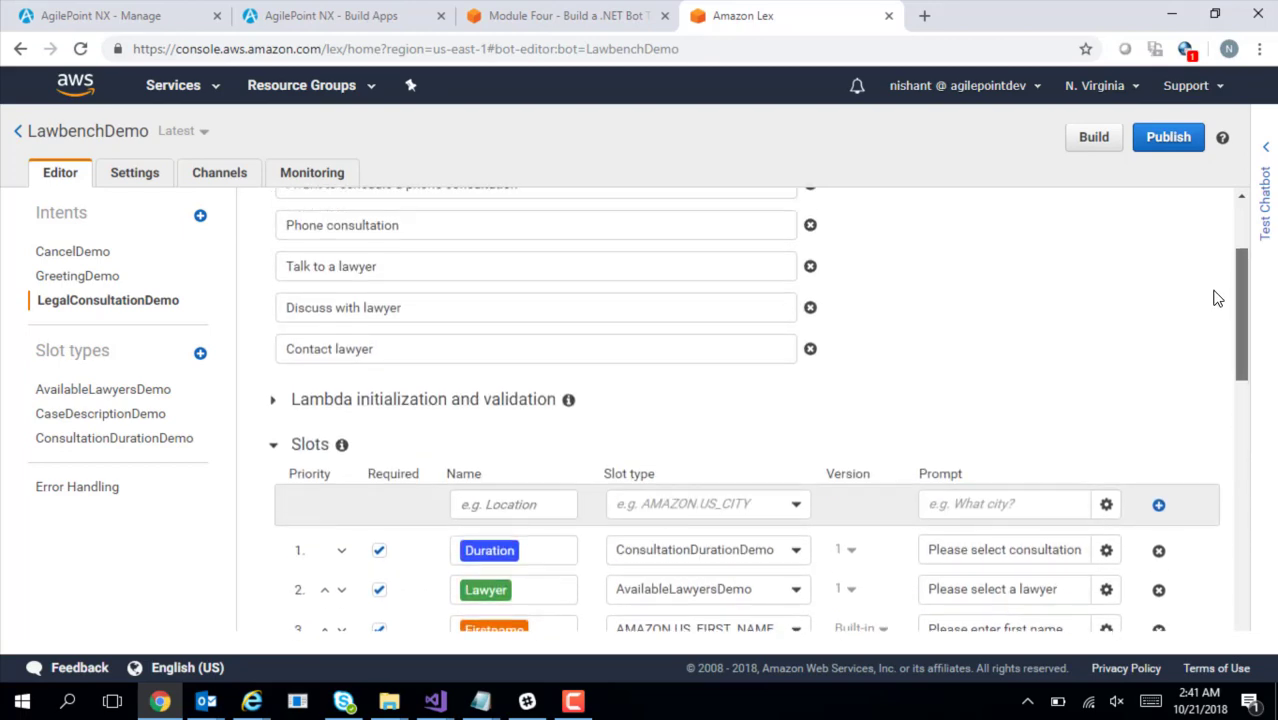
# Enable the initialization and validation code hook using the Lawbench Lambda function
pyautogui.click(272, 400)
pyautogui.click(296, 430)
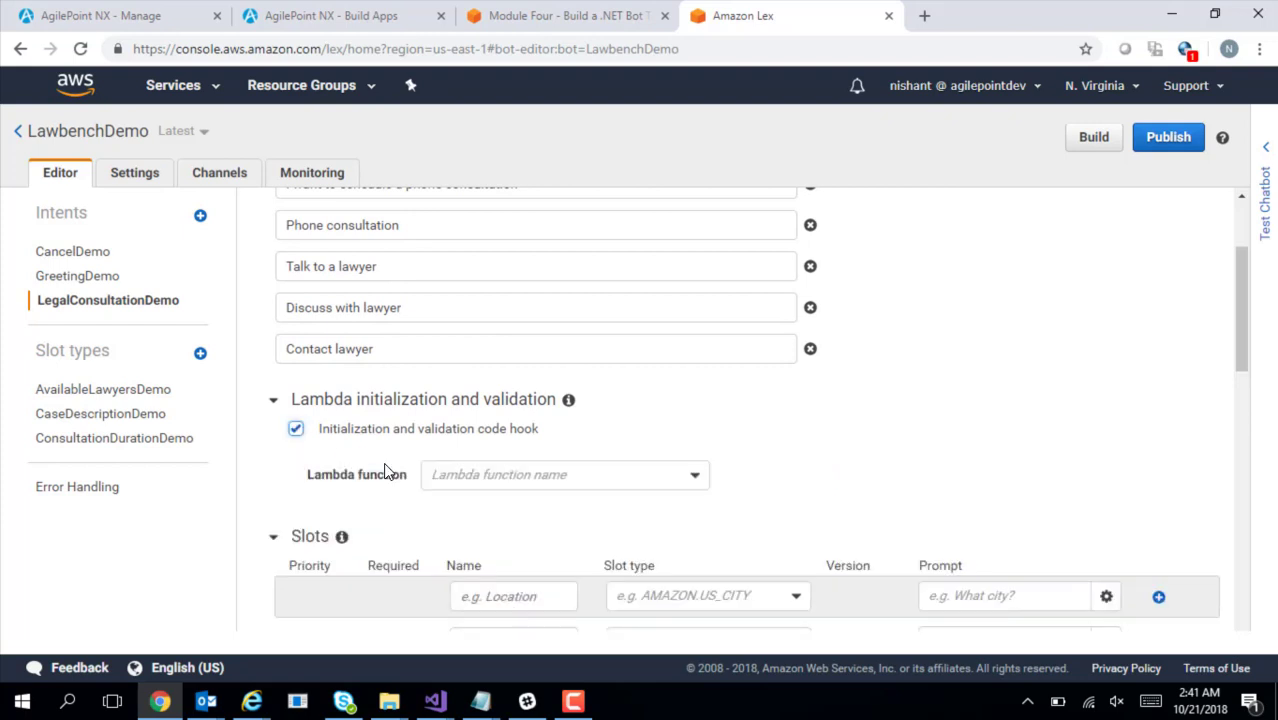
pyautogui.click(487, 478)
pyautogui.click(507, 510)
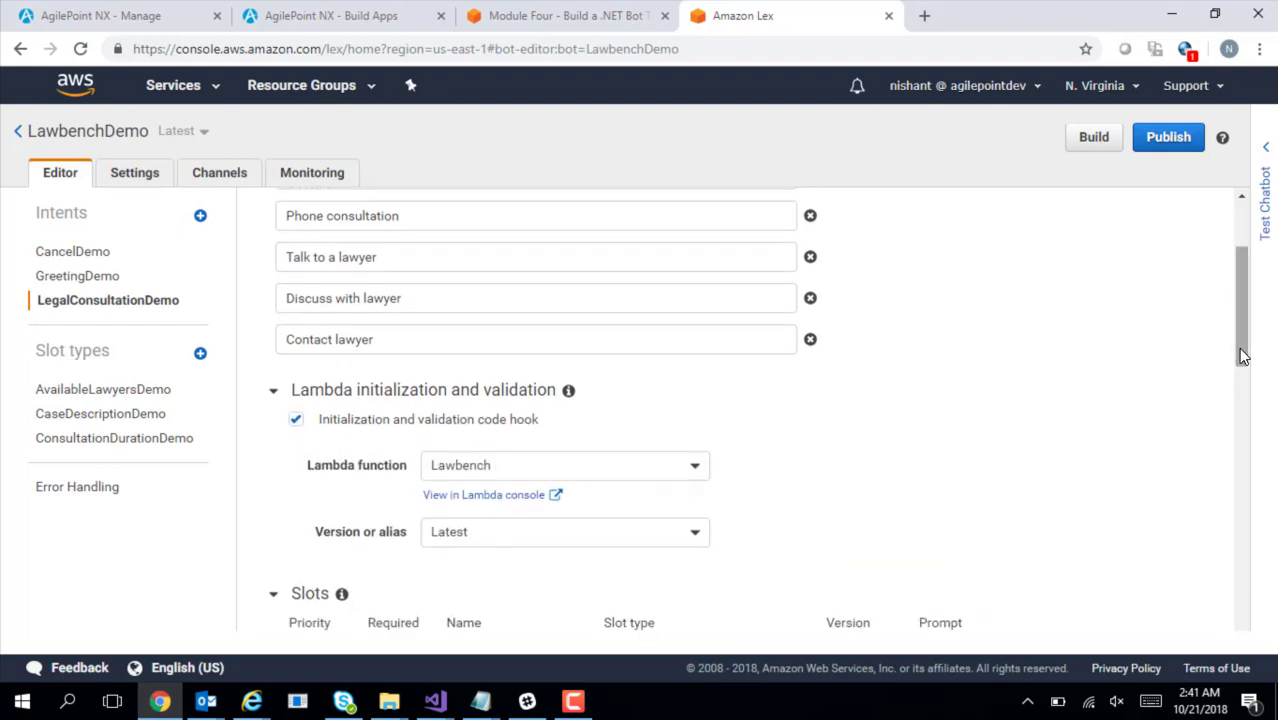
# Collapse the Slots, Confirmation prompt and Sample utterances sections and save the intent
pyautogui.click(272, 399)
pyautogui.click(270, 438)
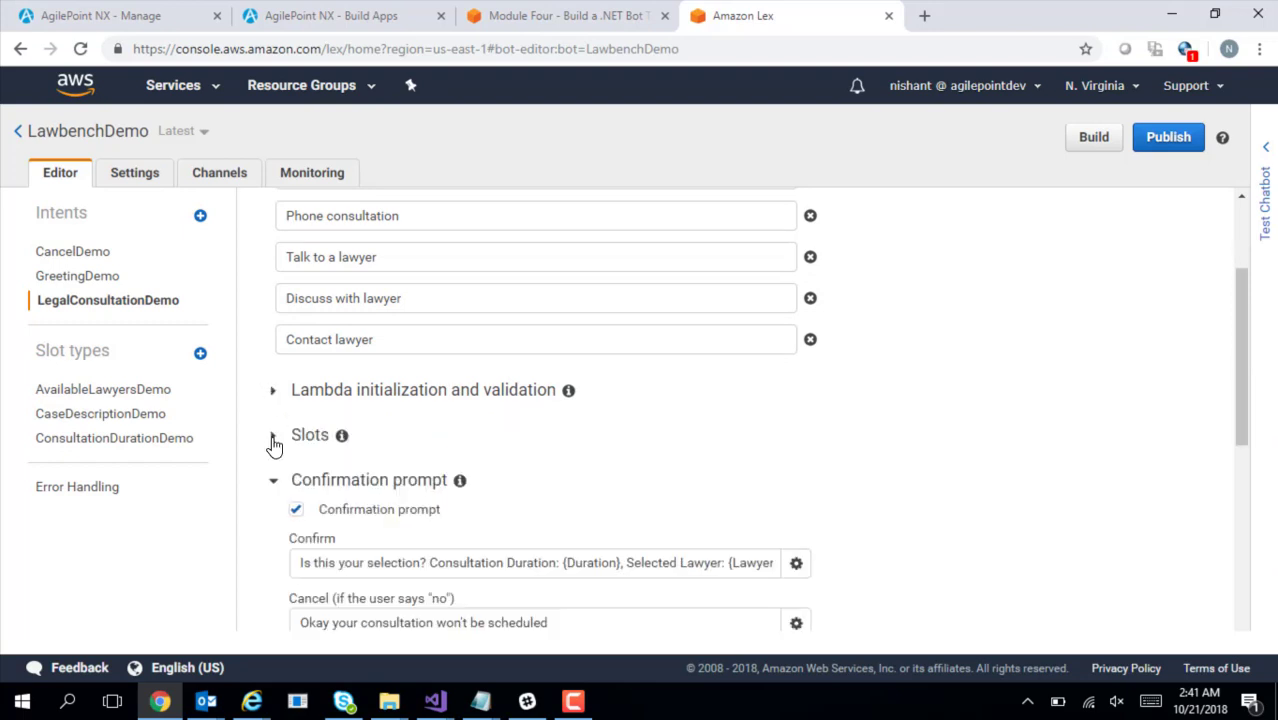
pyautogui.click(272, 481)
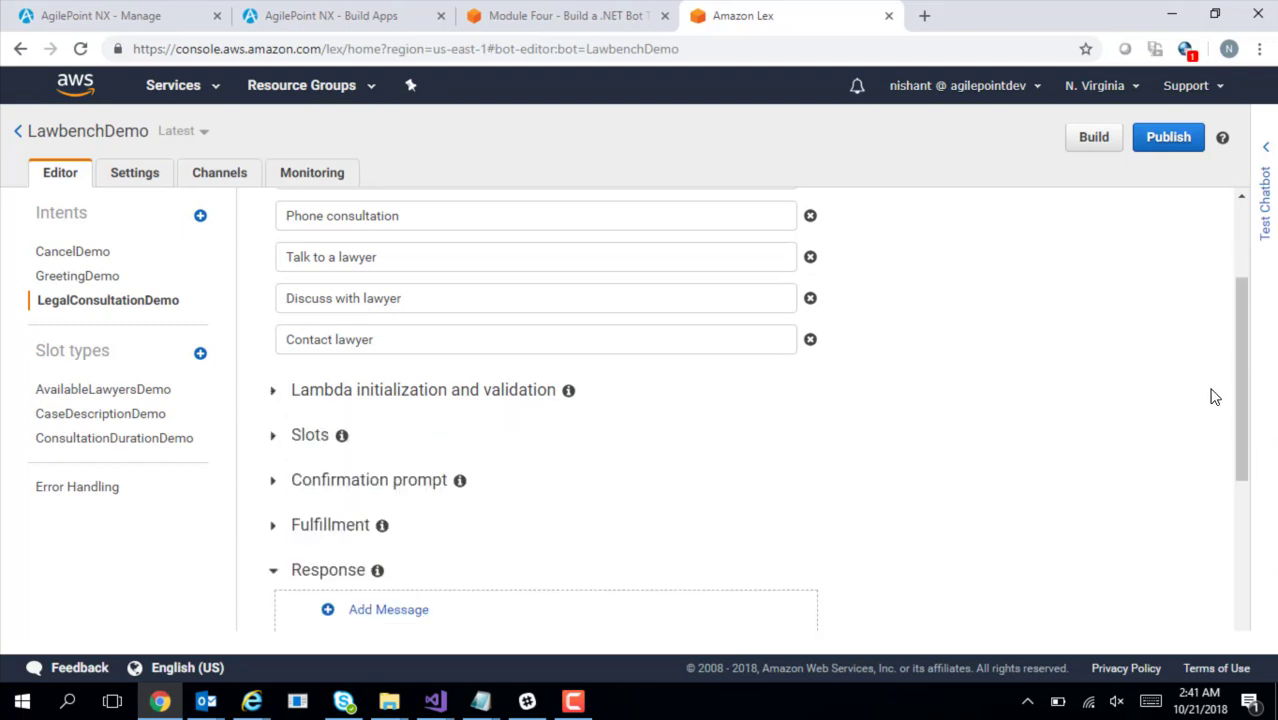
pyautogui.moveTo(1247, 400); pyautogui.dragTo(1244, 318)
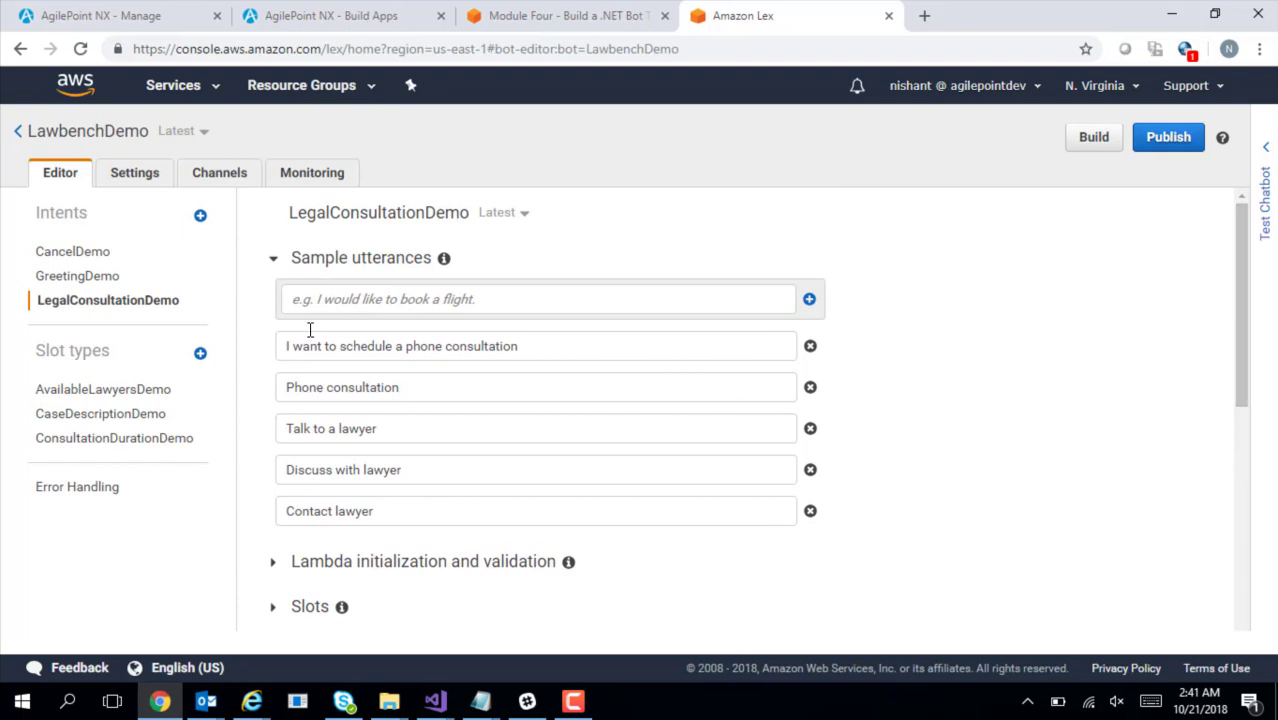
pyautogui.click(273, 262)
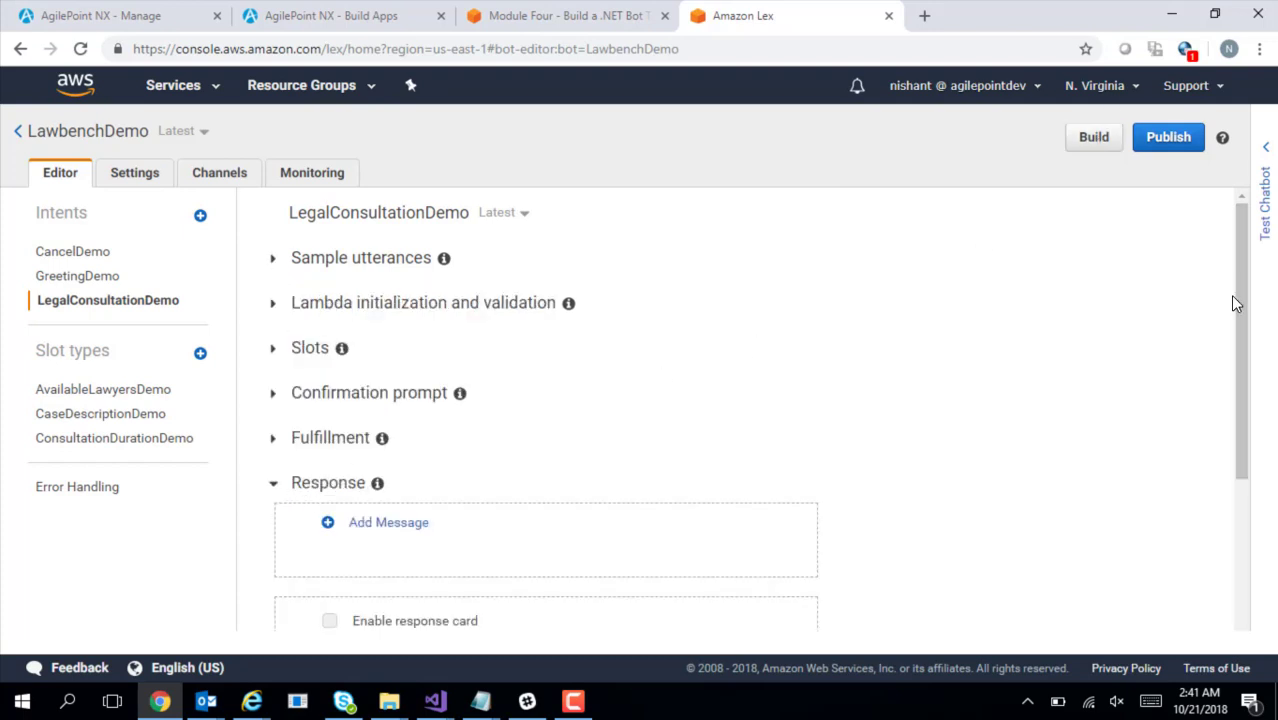
pyautogui.moveTo(1235, 297); pyautogui.dragTo(1240, 570)
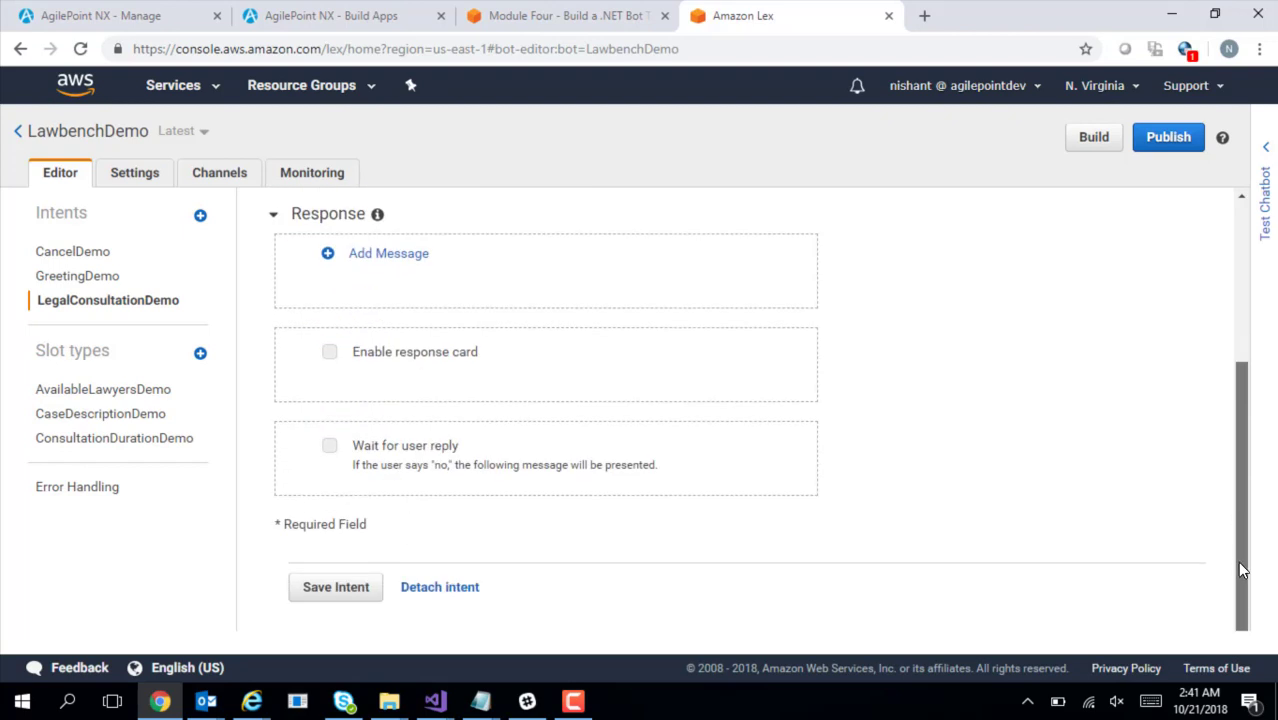
pyautogui.click(348, 593)
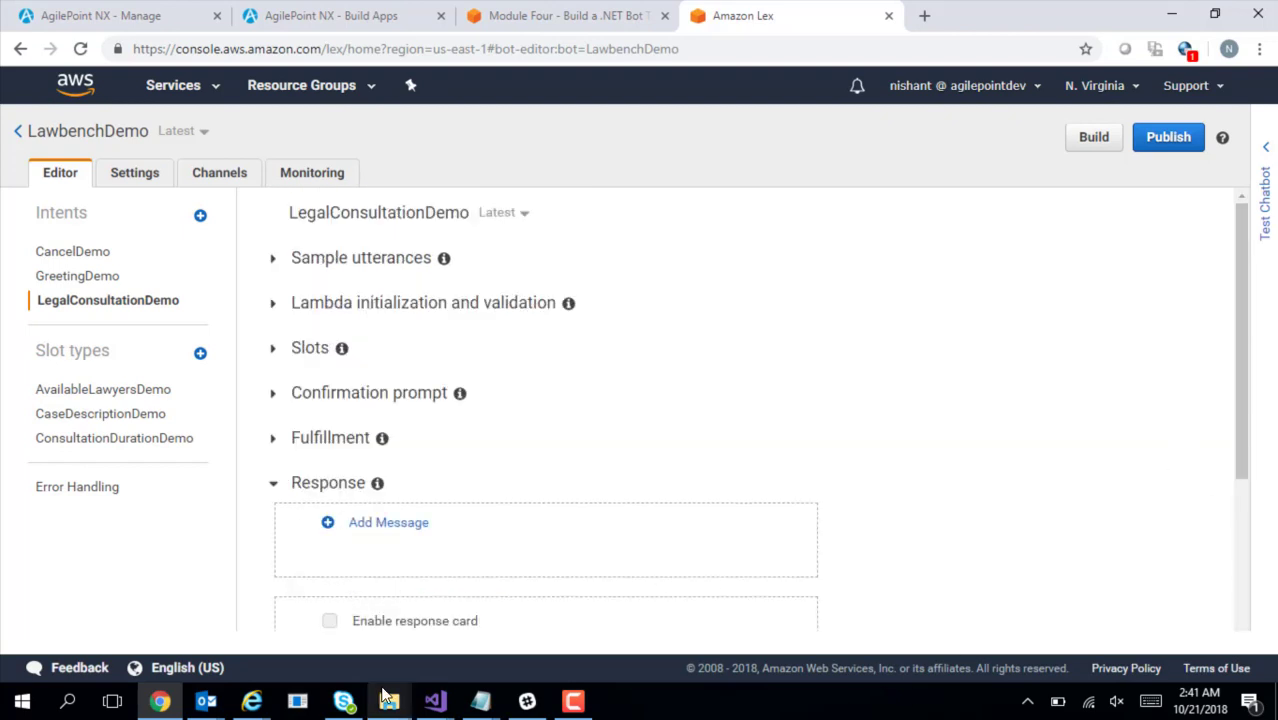
pyautogui.click(480, 700)
pyautogui.click(683, 649)
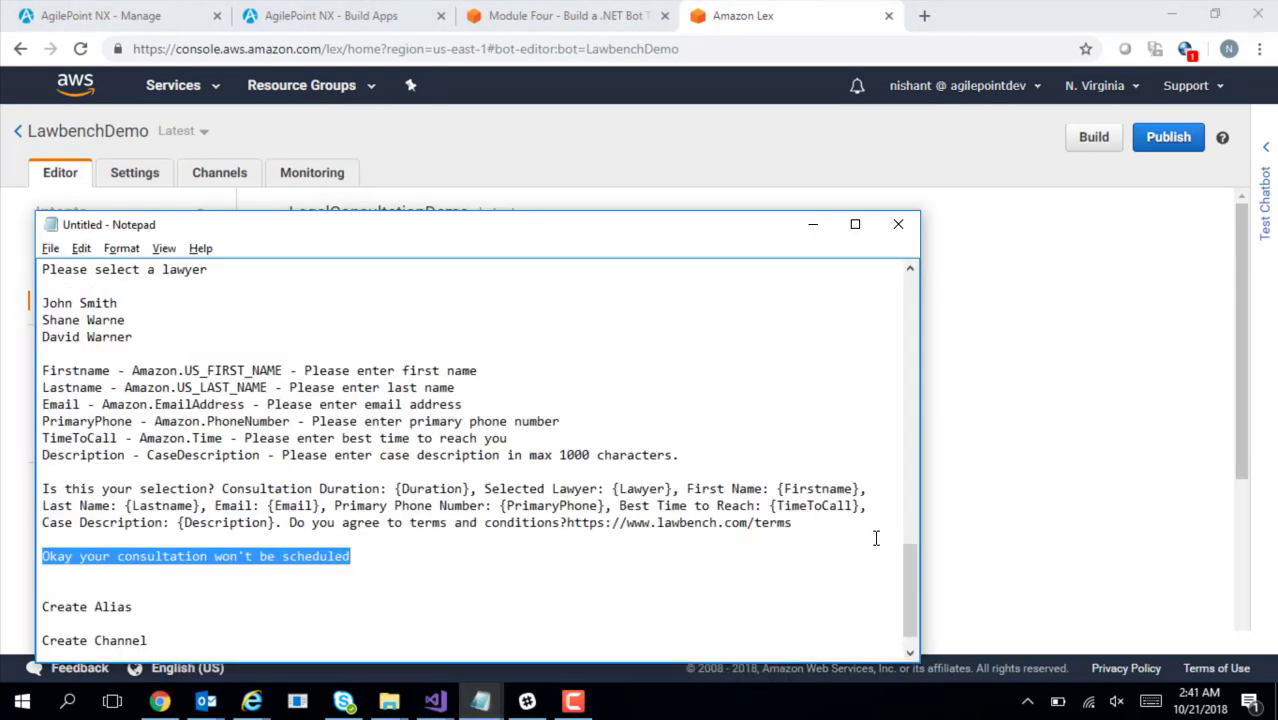
pyautogui.scroll(-1, 911, 581)
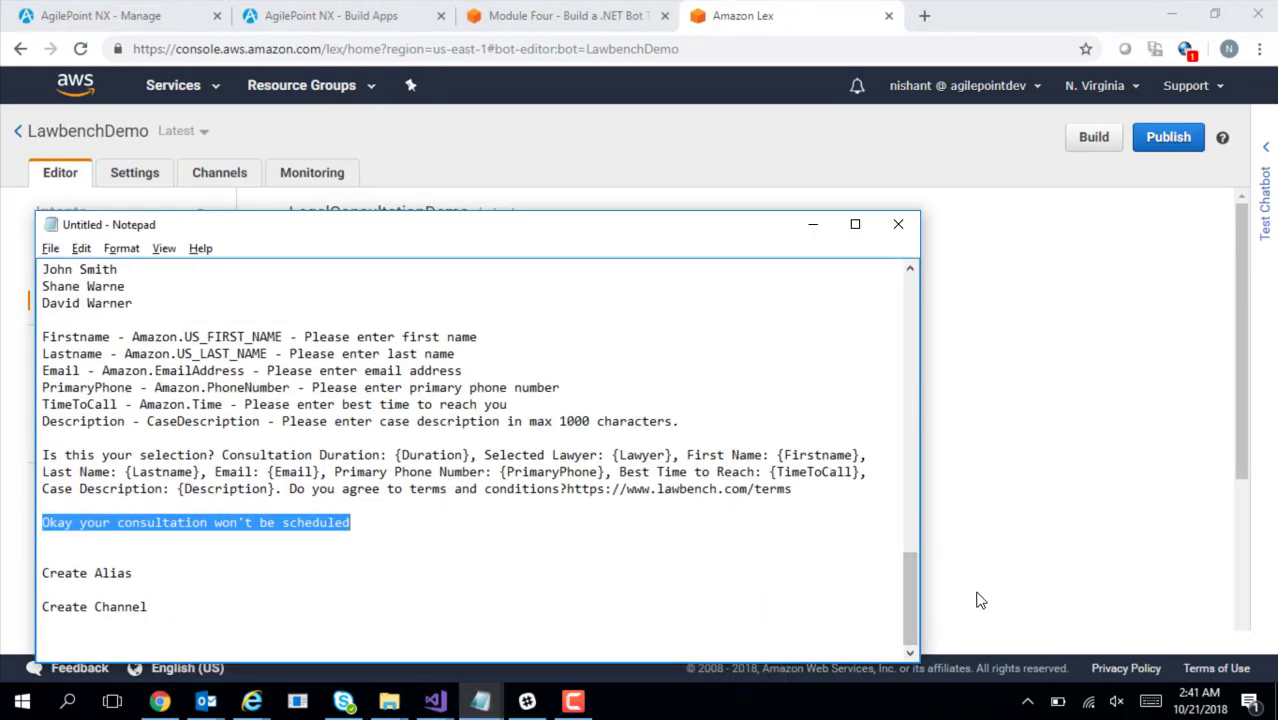
pyautogui.click(1019, 584)
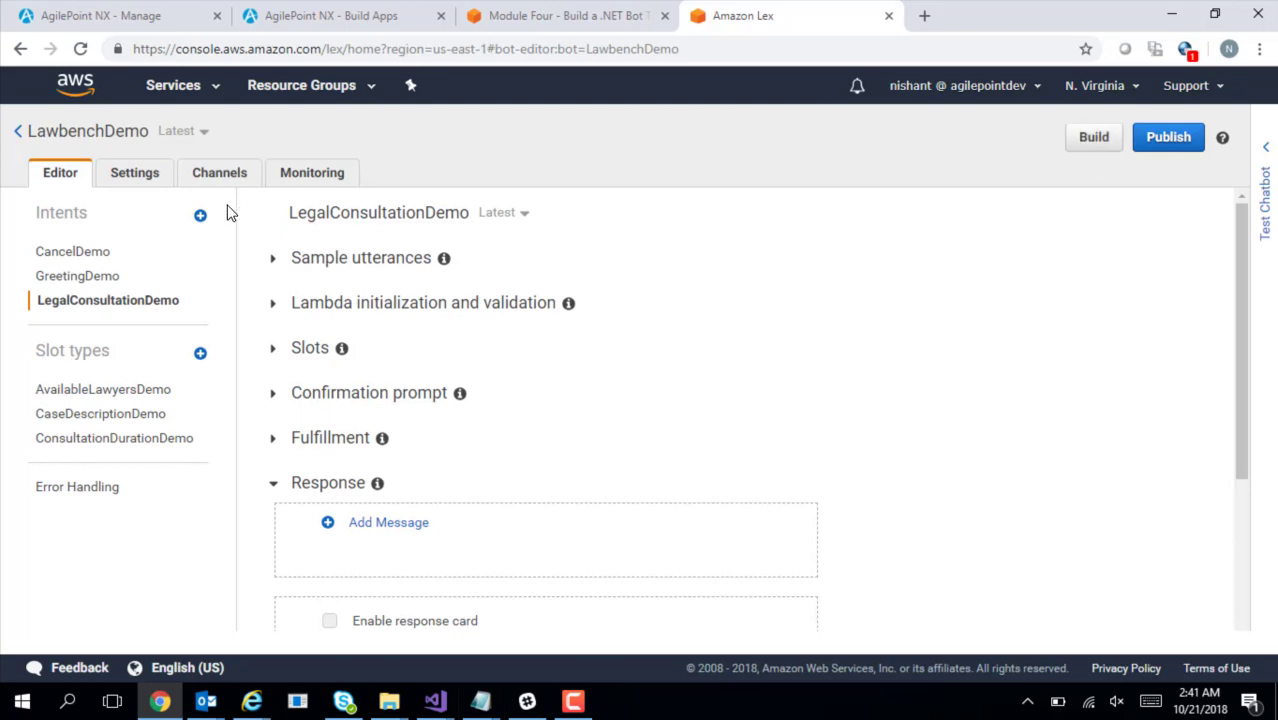
# Add a Prod alias pointing to bot version Latest
pyautogui.click(134, 176)
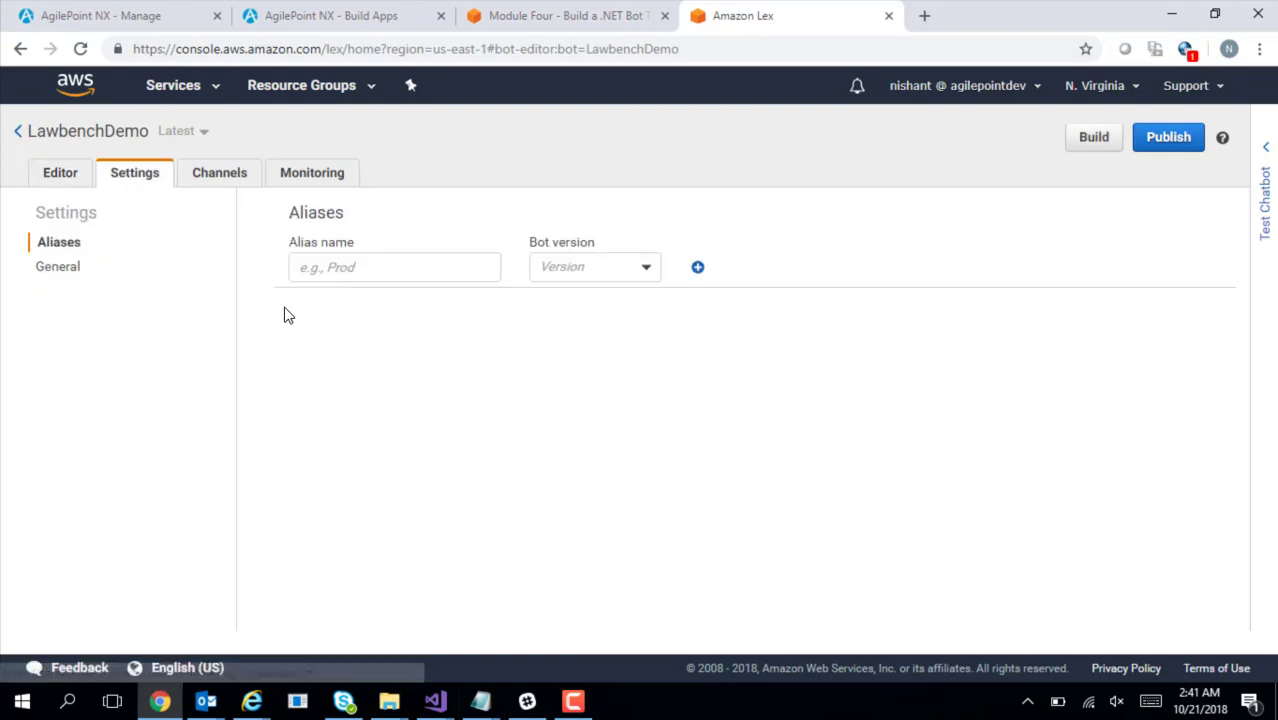
pyautogui.click(322, 268)
pyautogui.write('Prod')
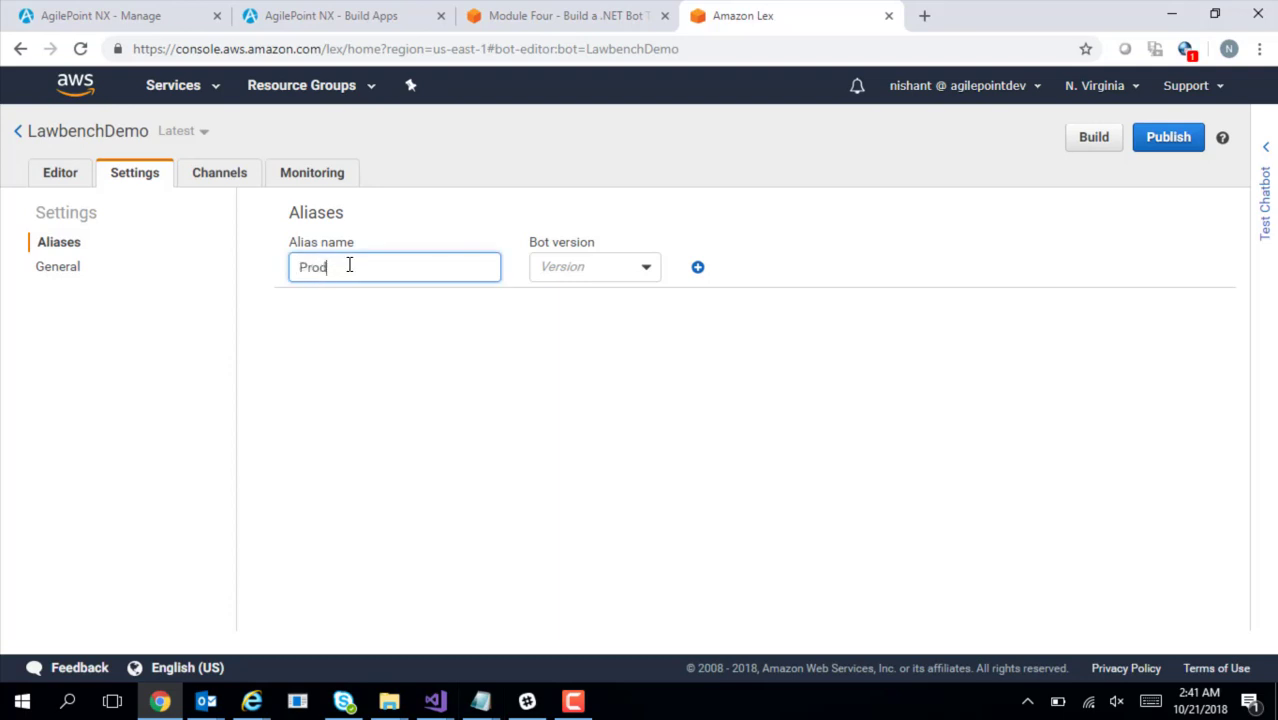
pyautogui.click(557, 276)
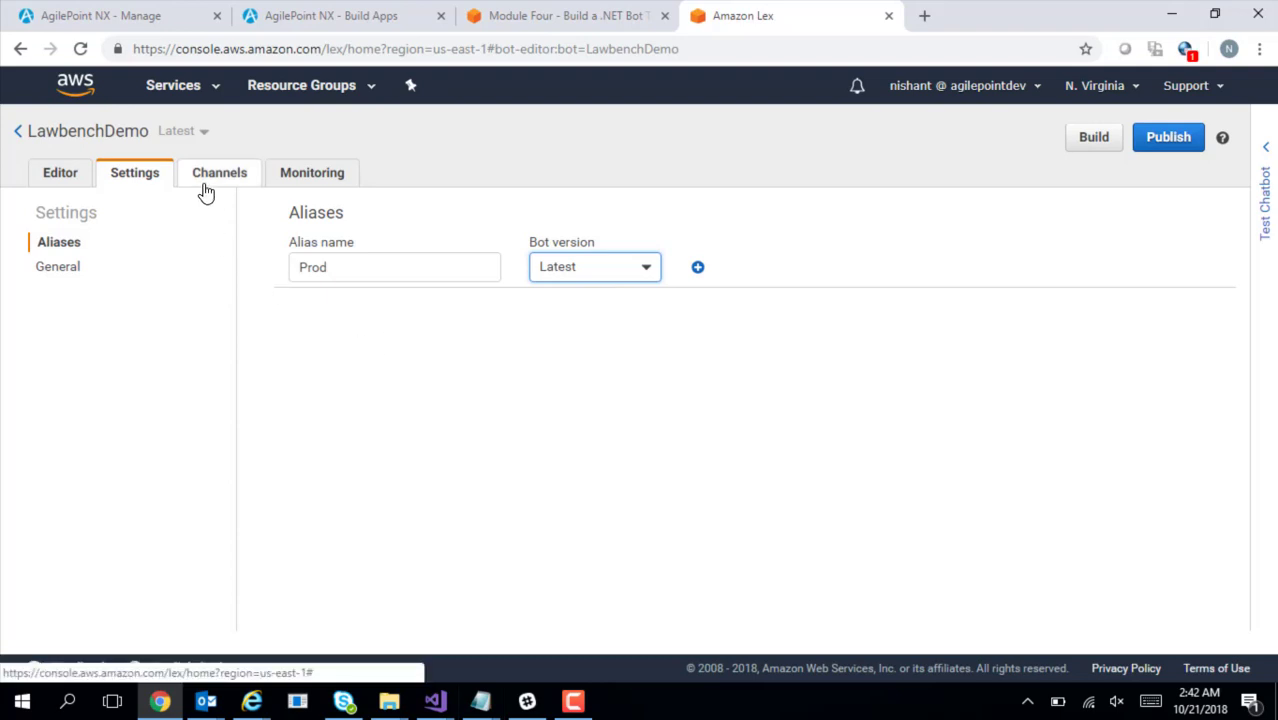
pyautogui.click(698, 267)
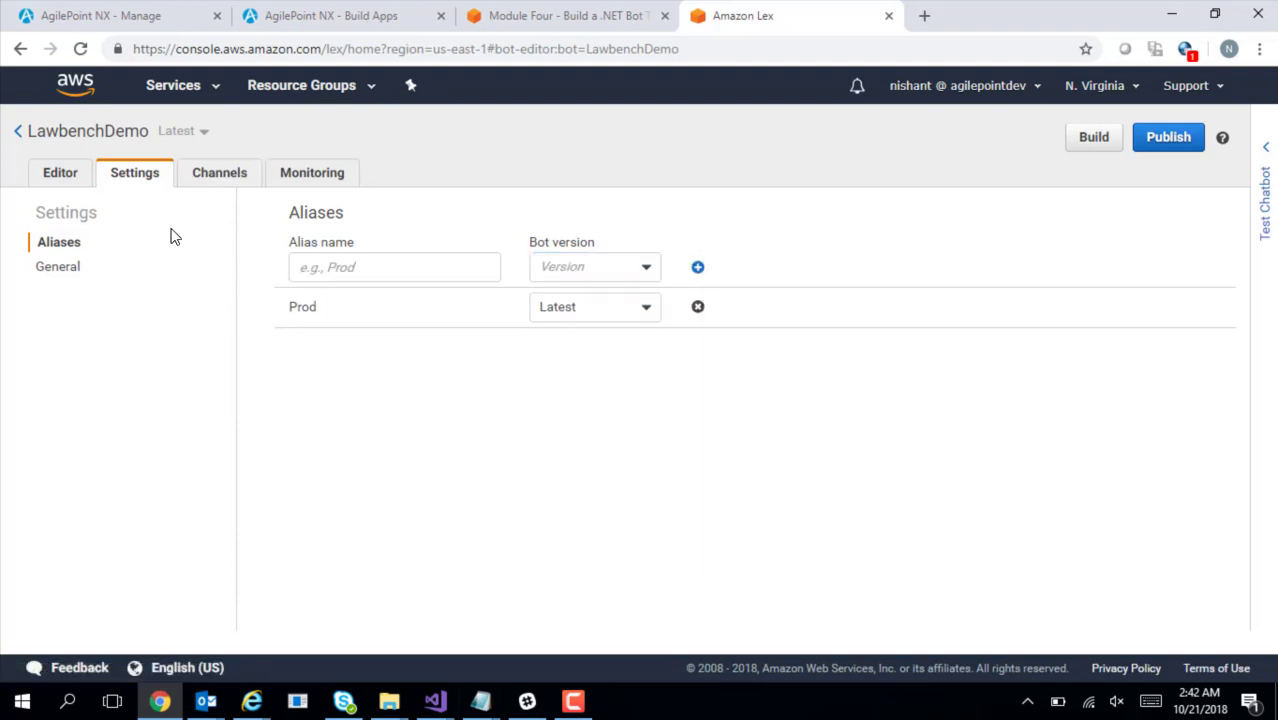
pyautogui.click(214, 188)
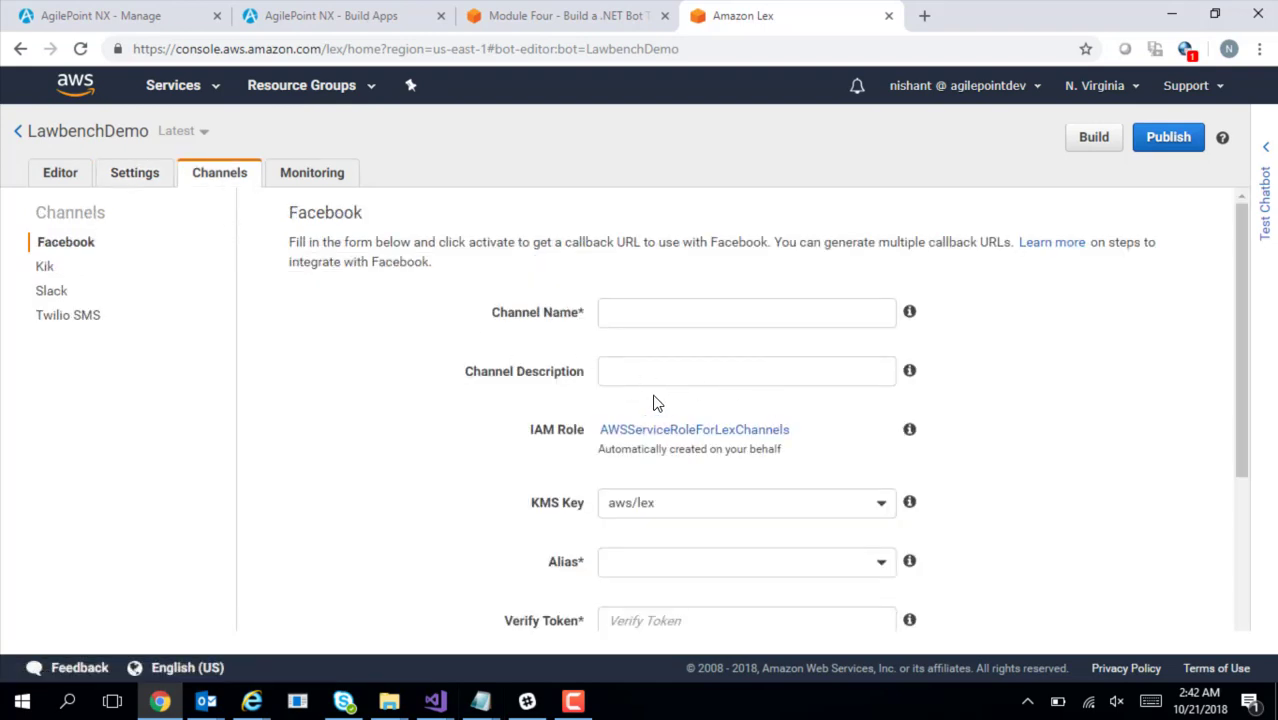
# Bring up the Slack channel form and review its IAM role and aws/lex KMS key fields
pyautogui.click(44, 296)
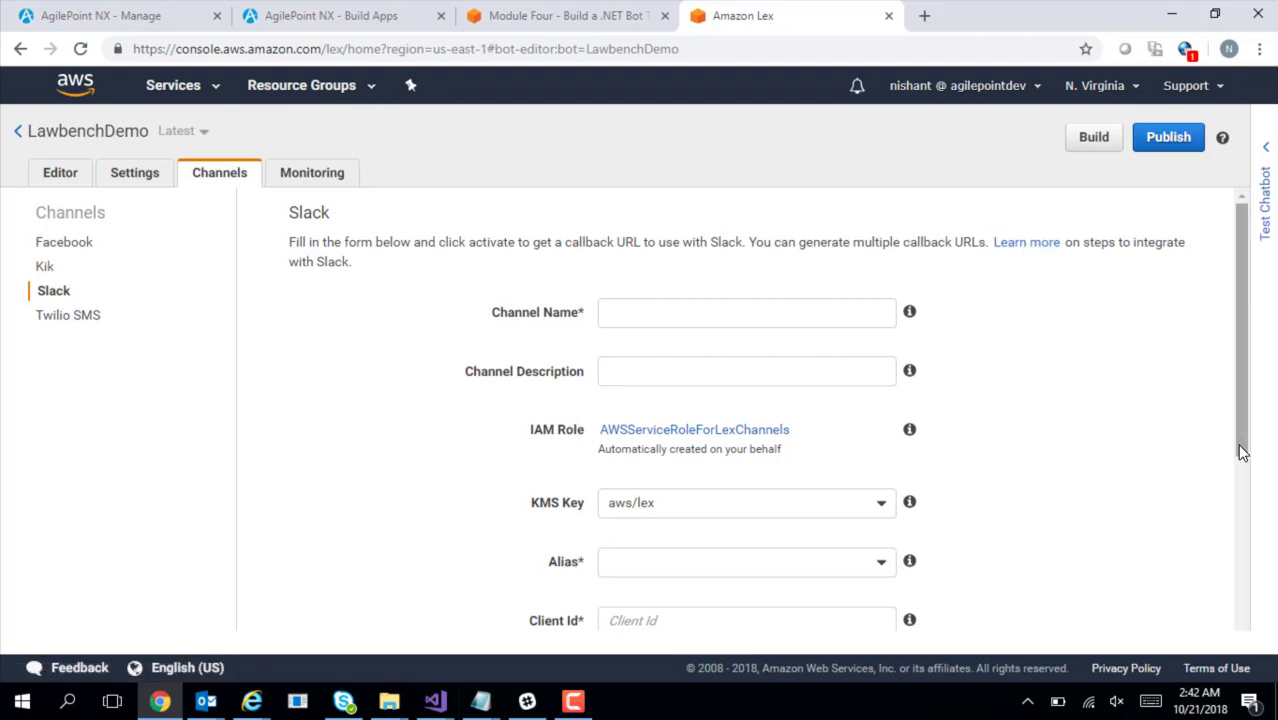
pyautogui.moveTo(1243, 433)
pyautogui.mouseDown()
pyautogui.moveTo(1248, 459)
pyautogui.moveTo(1237, 416)
pyautogui.mouseUp()
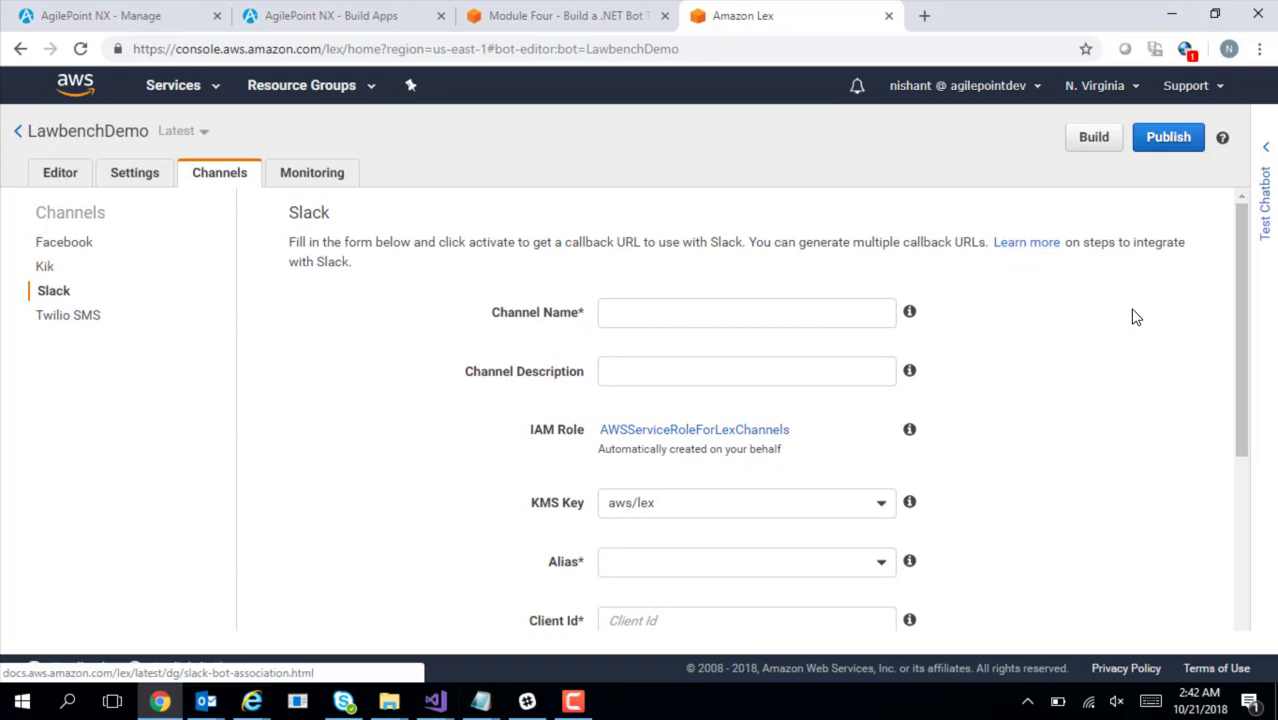
pyautogui.moveTo(1245, 334); pyautogui.dragTo(1220, 308)
pyautogui.click(1043, 403)
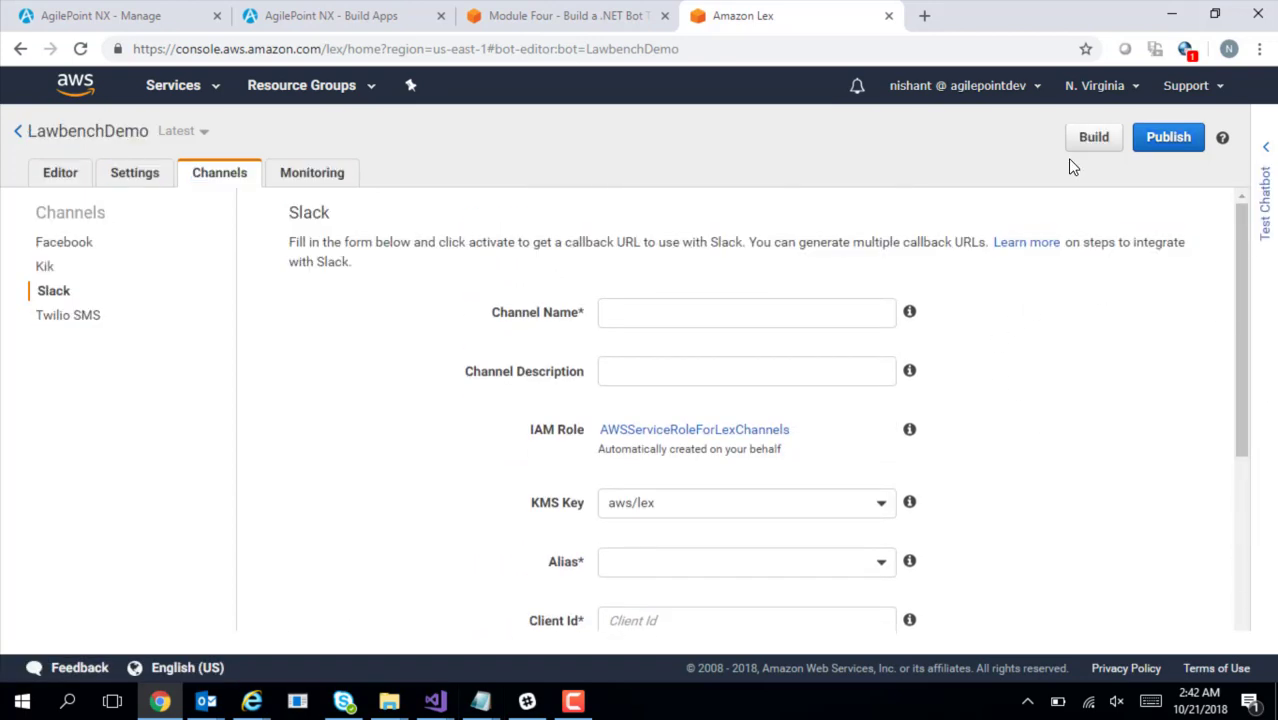
# Build the LawbenchDemo bot and, once finished, switch to the AgilePoint NX Build Apps tab
pyautogui.click(1091, 145)
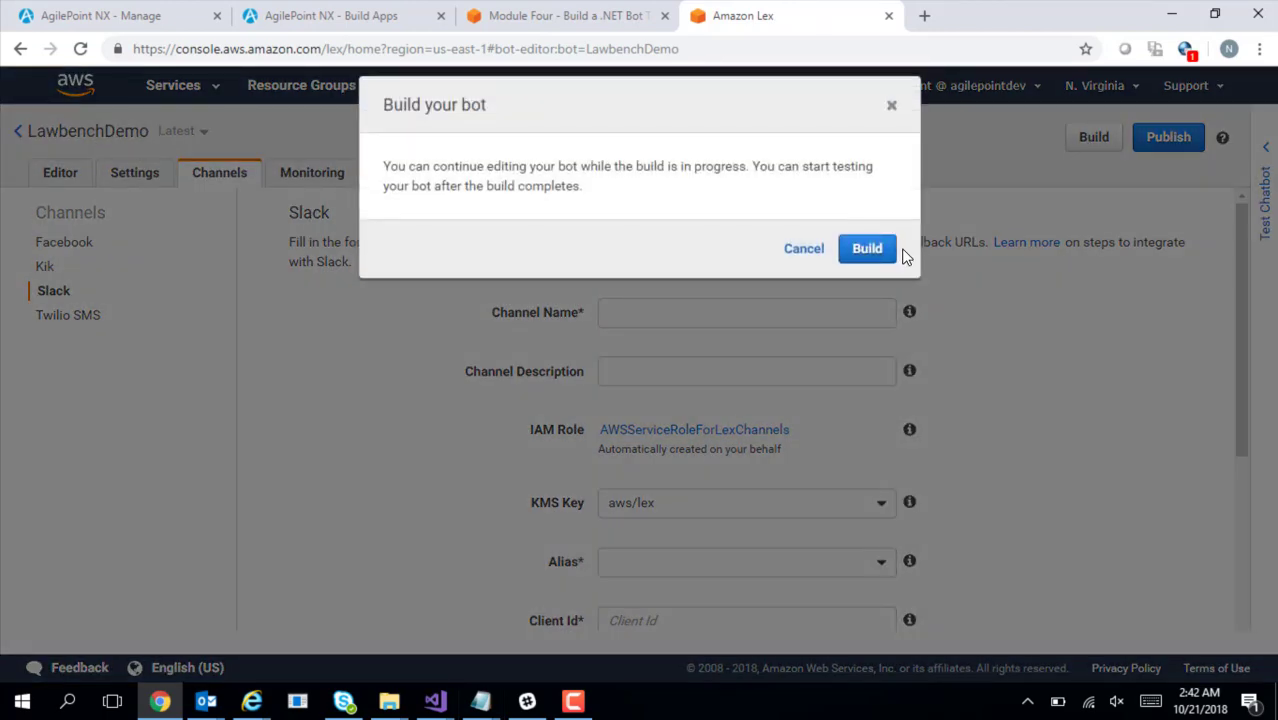
pyautogui.click(872, 262)
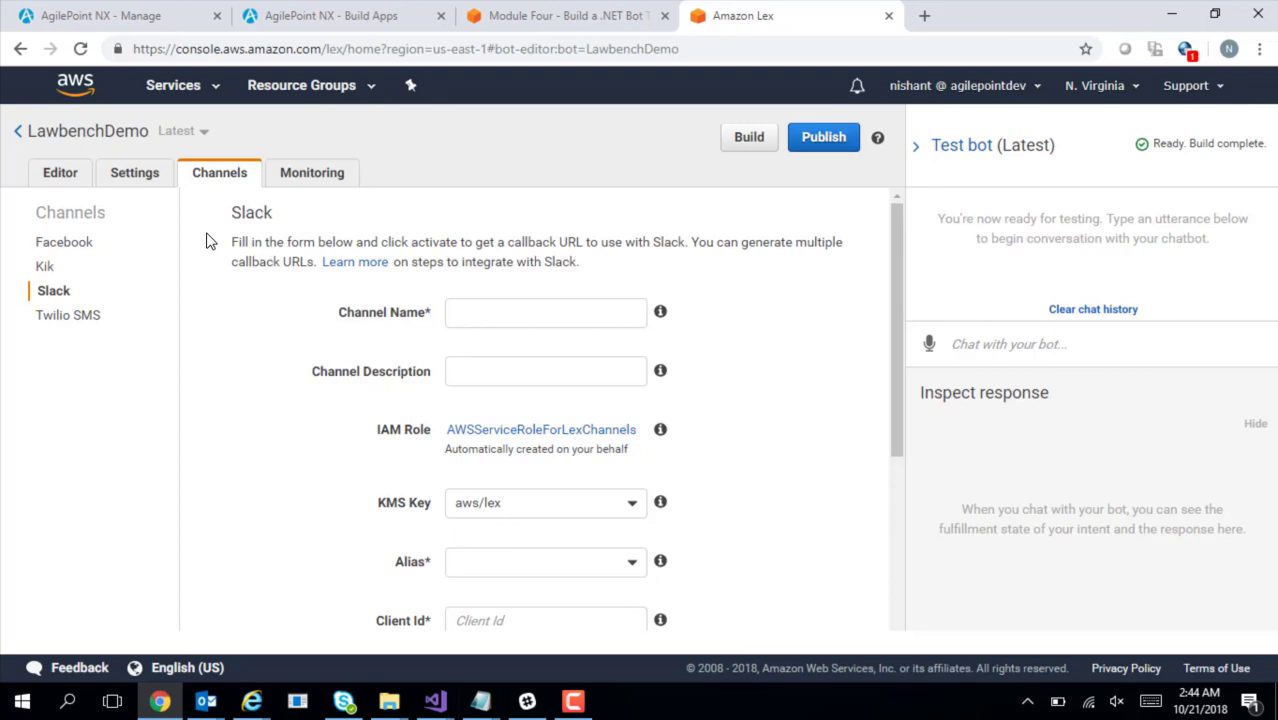
pyautogui.click(320, 27)
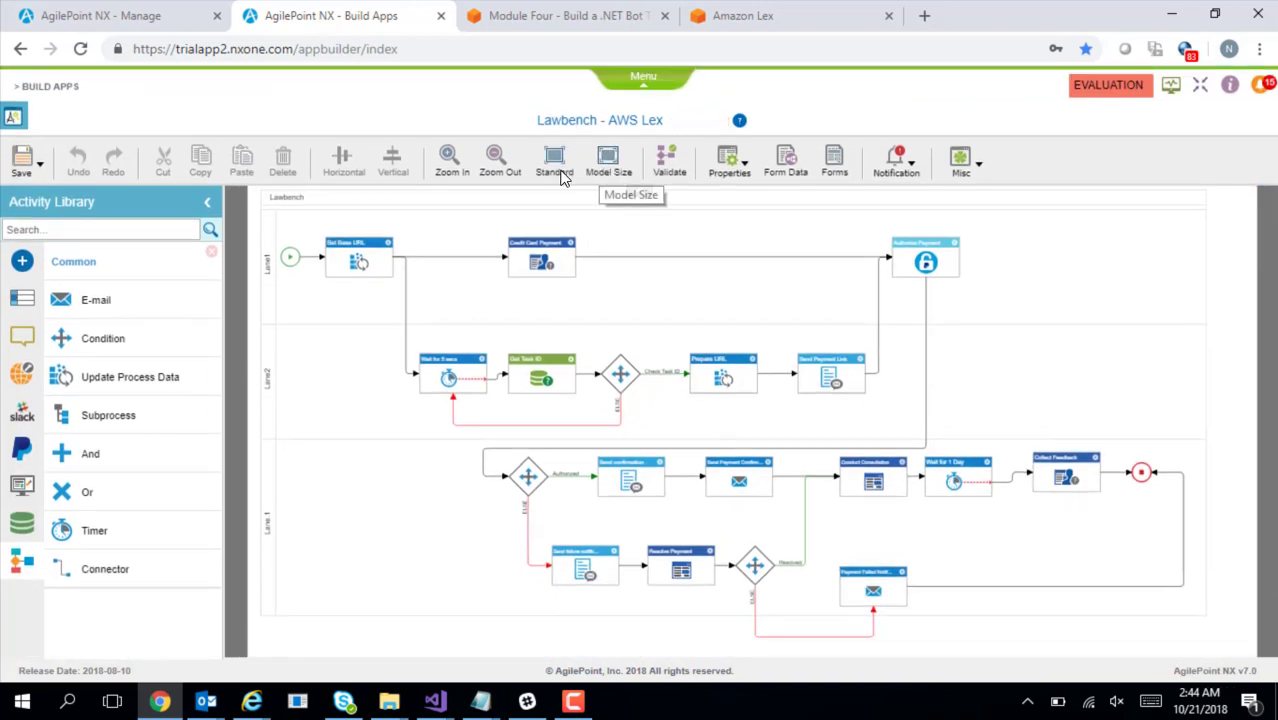
# Show the Lawbench - AWS Lex process diagram at model size and pan across it
pyautogui.click(608, 163)
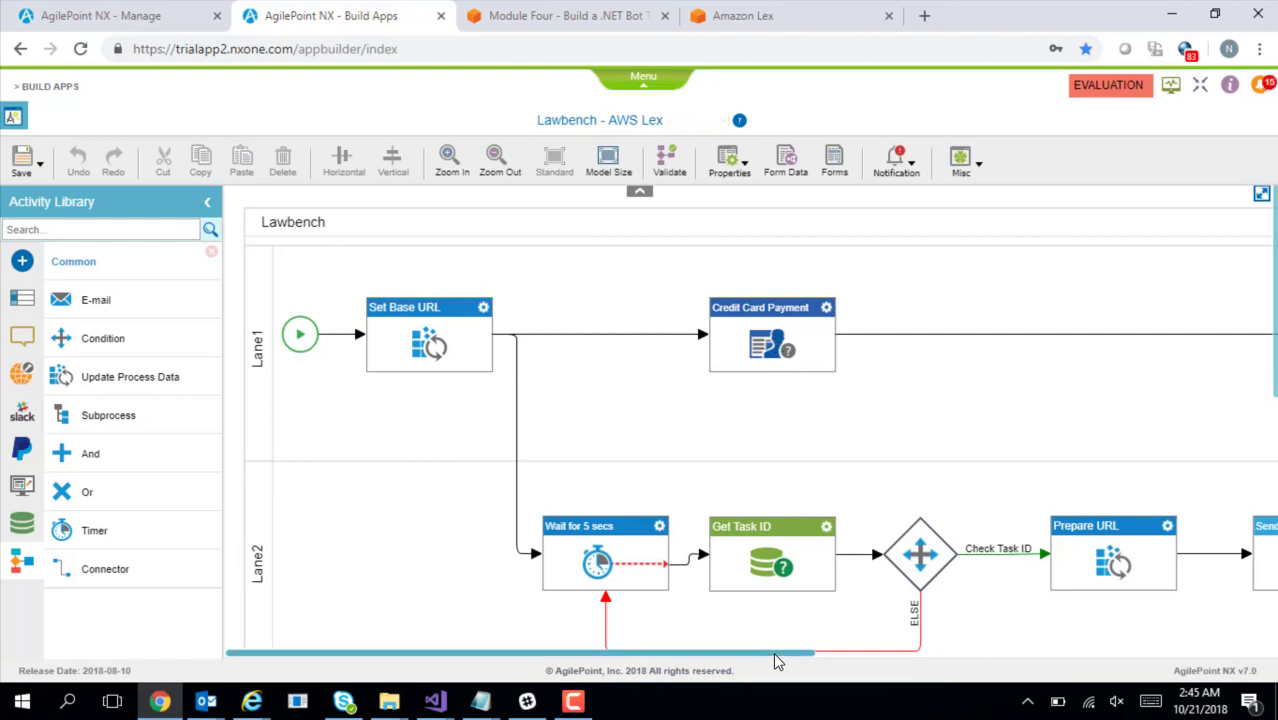
pyautogui.moveTo(777, 655); pyautogui.dragTo(1004, 654)
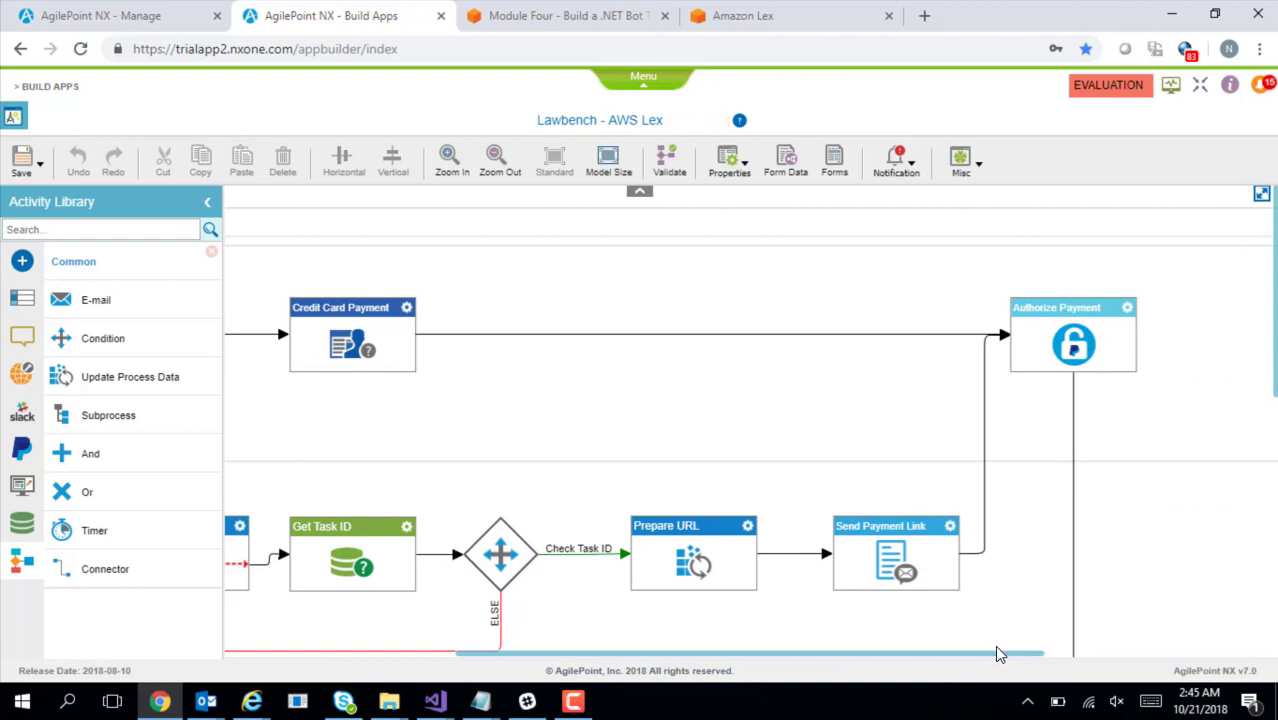
pyautogui.moveTo(1001, 656); pyautogui.dragTo(898, 660)
pyautogui.scroll(-6, 750, 420)
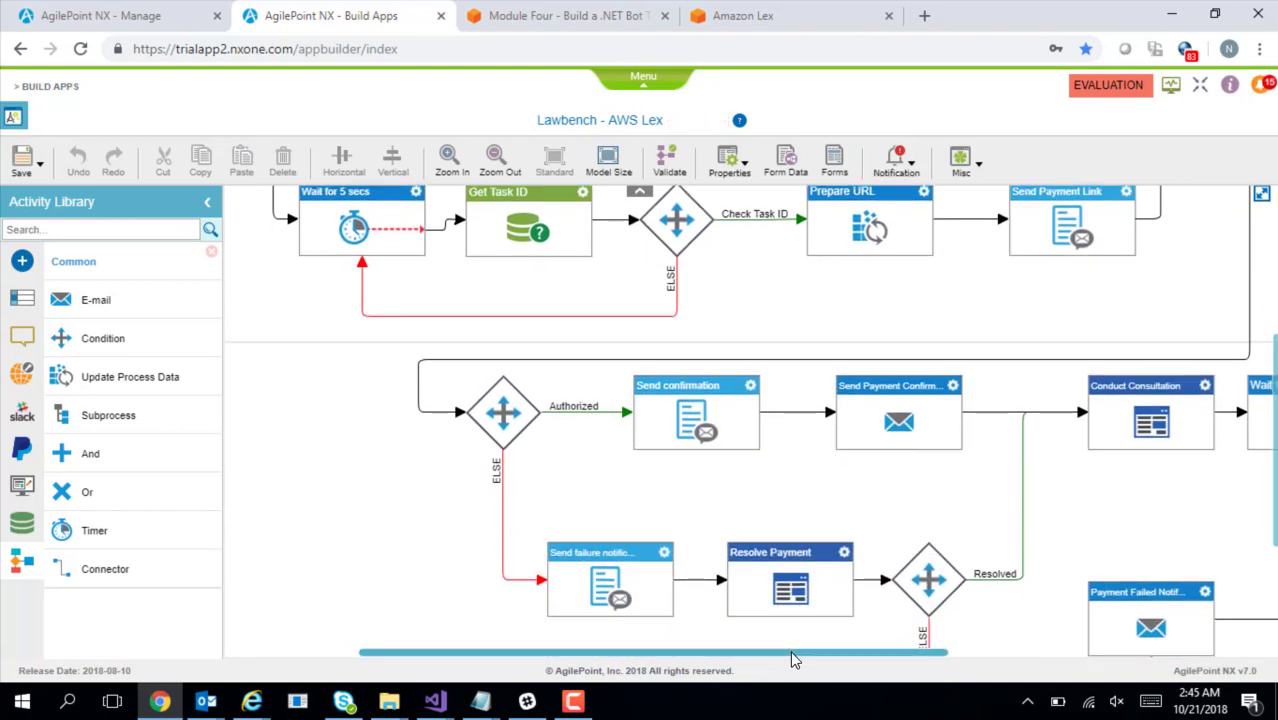
pyautogui.moveTo(790, 651); pyautogui.dragTo(938, 653)
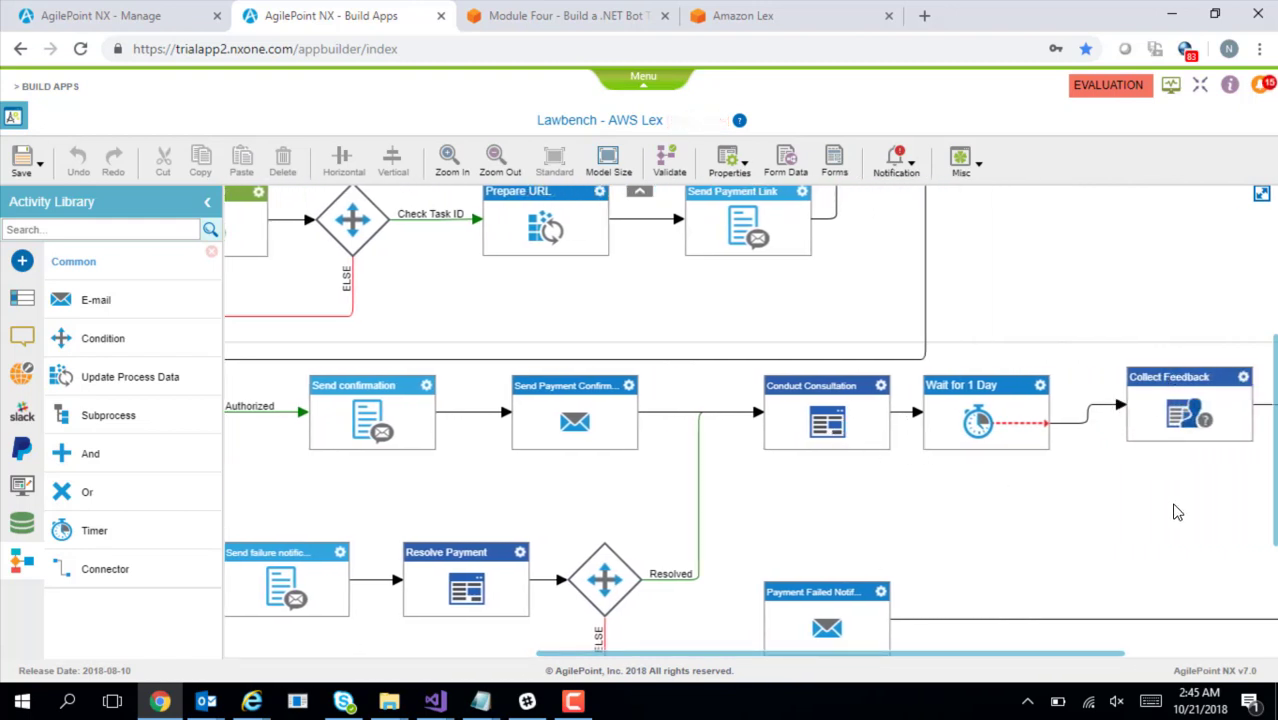
pyautogui.moveTo(1092, 653); pyautogui.dragTo(910, 668)
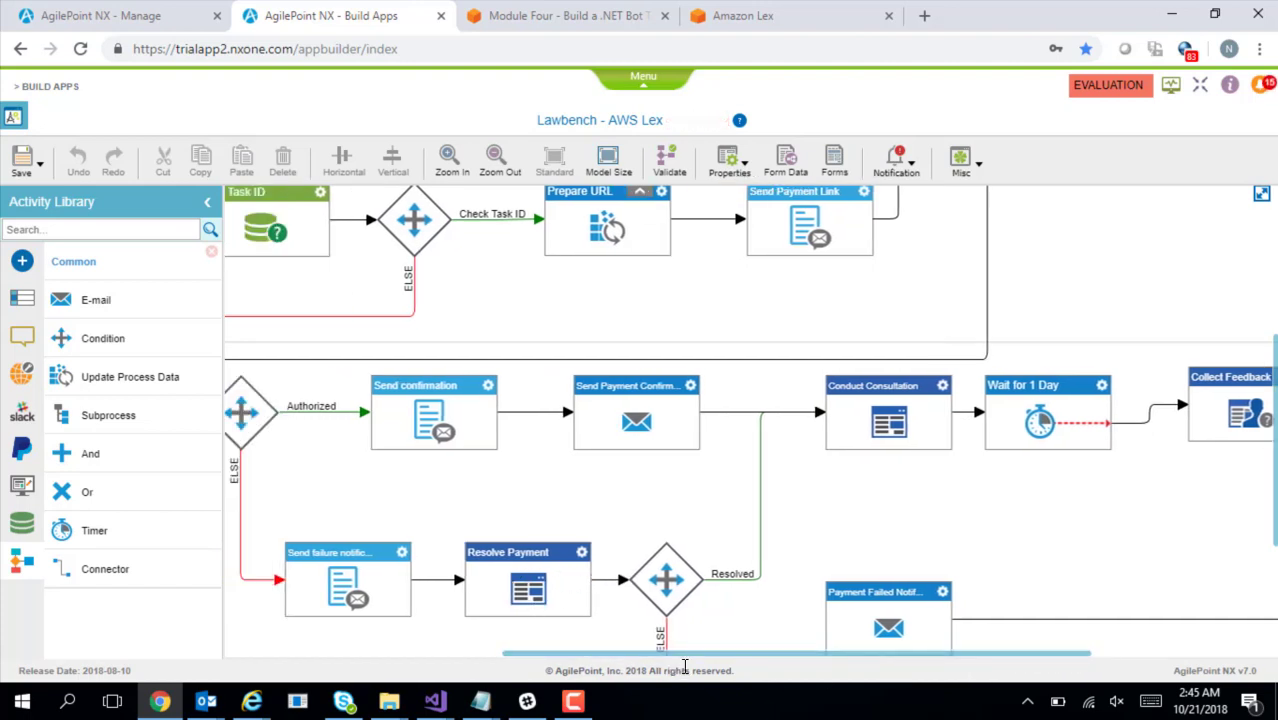
pyautogui.moveTo(685, 667); pyautogui.dragTo(617, 658)
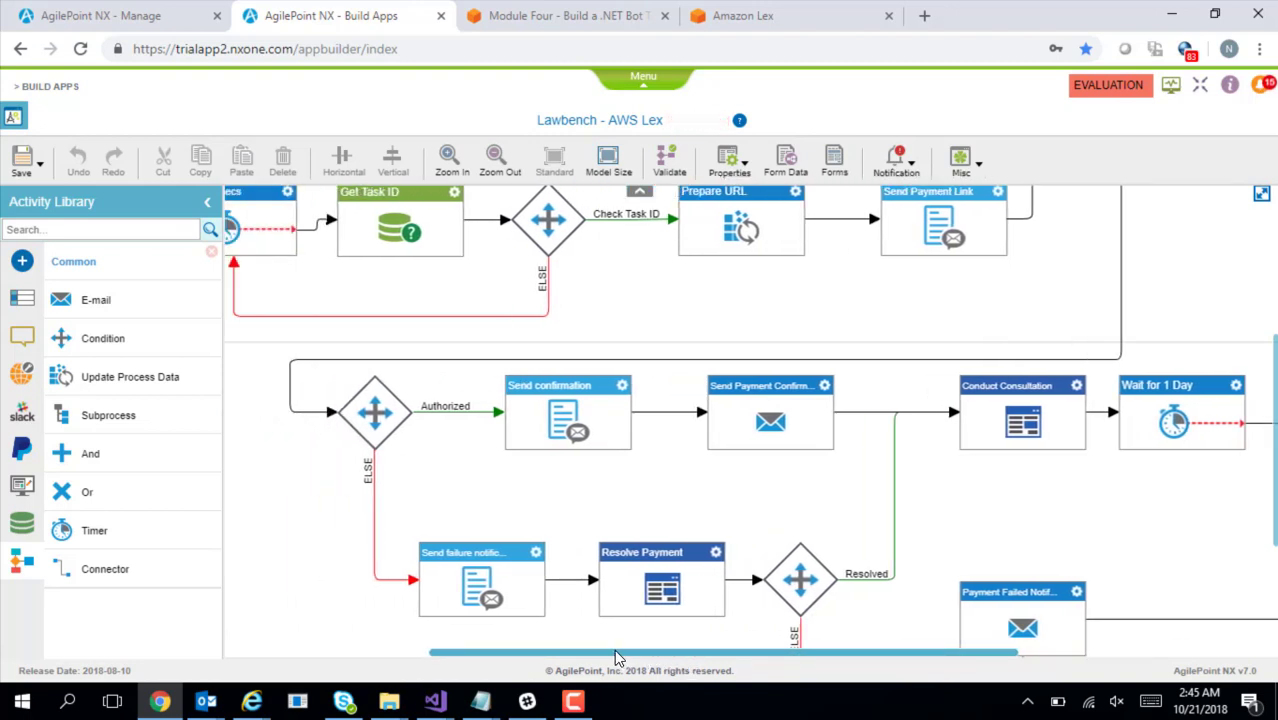
pyautogui.moveTo(614, 657); pyautogui.dragTo(545, 658)
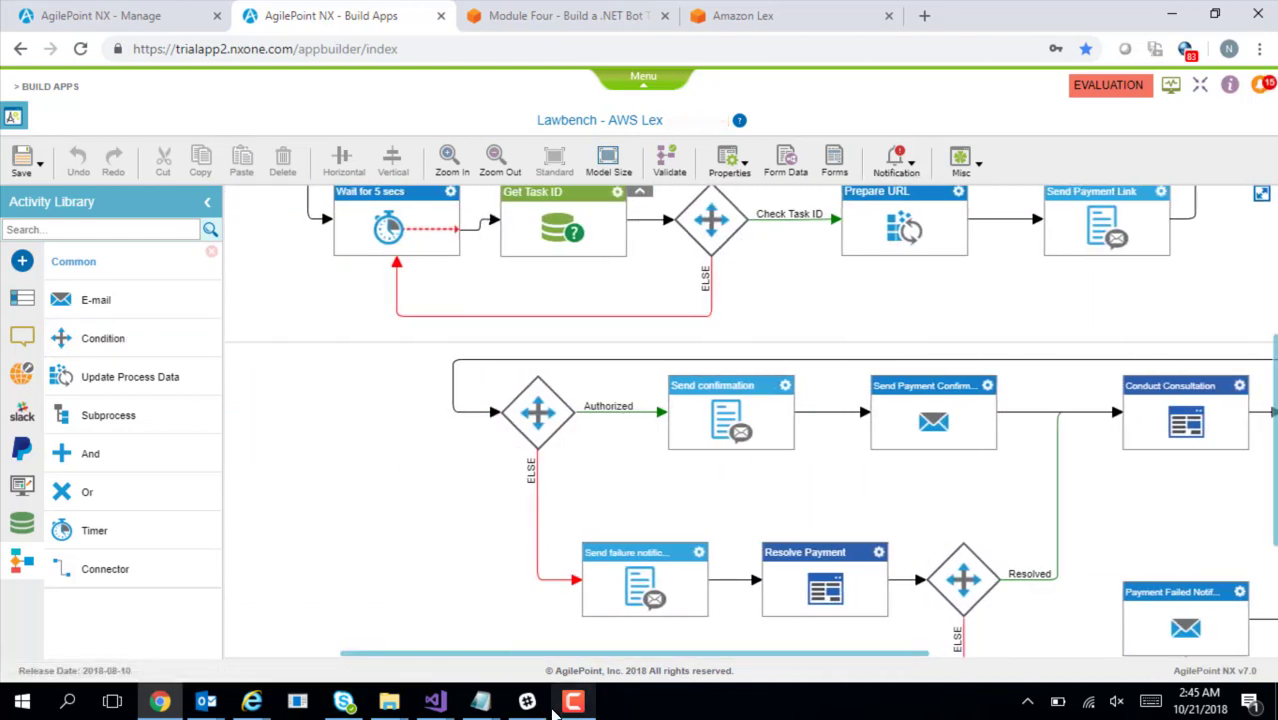
pyautogui.click(525, 703)
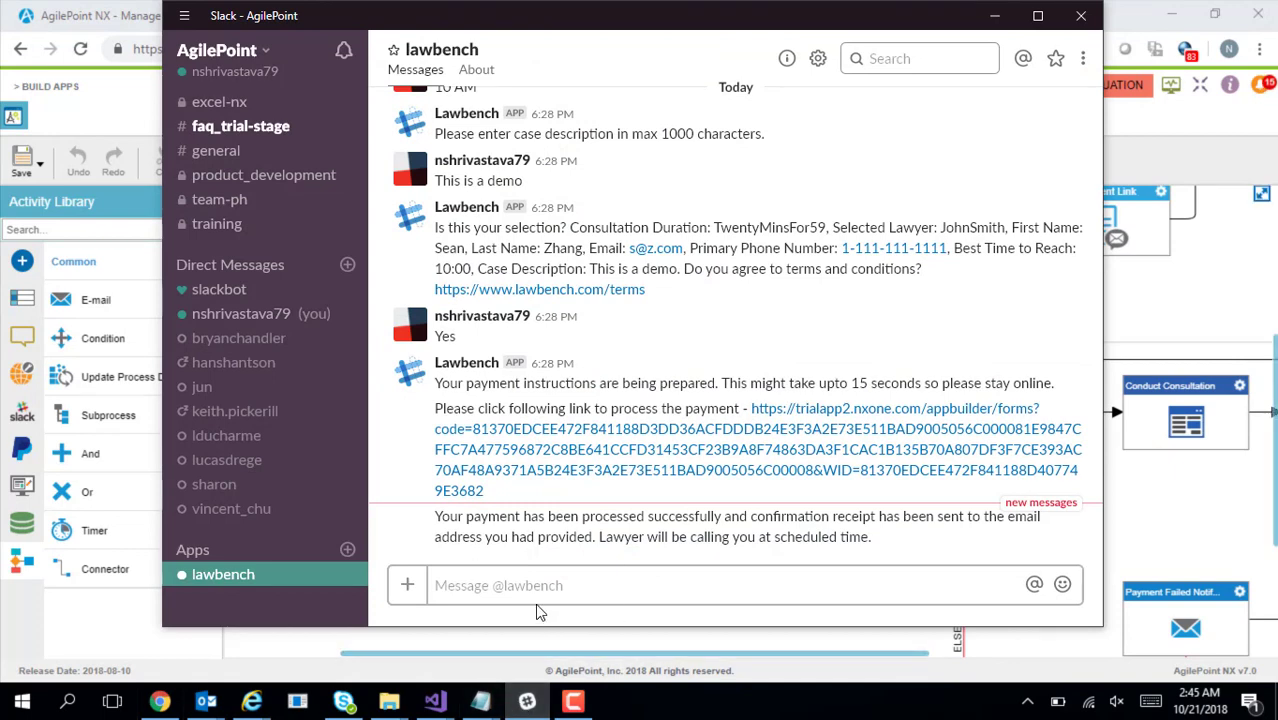
# Greet the lawbench bot with 'Hi' and pick a 20-minute phone consultation with the first offered lawyer
pyautogui.click(234, 580)
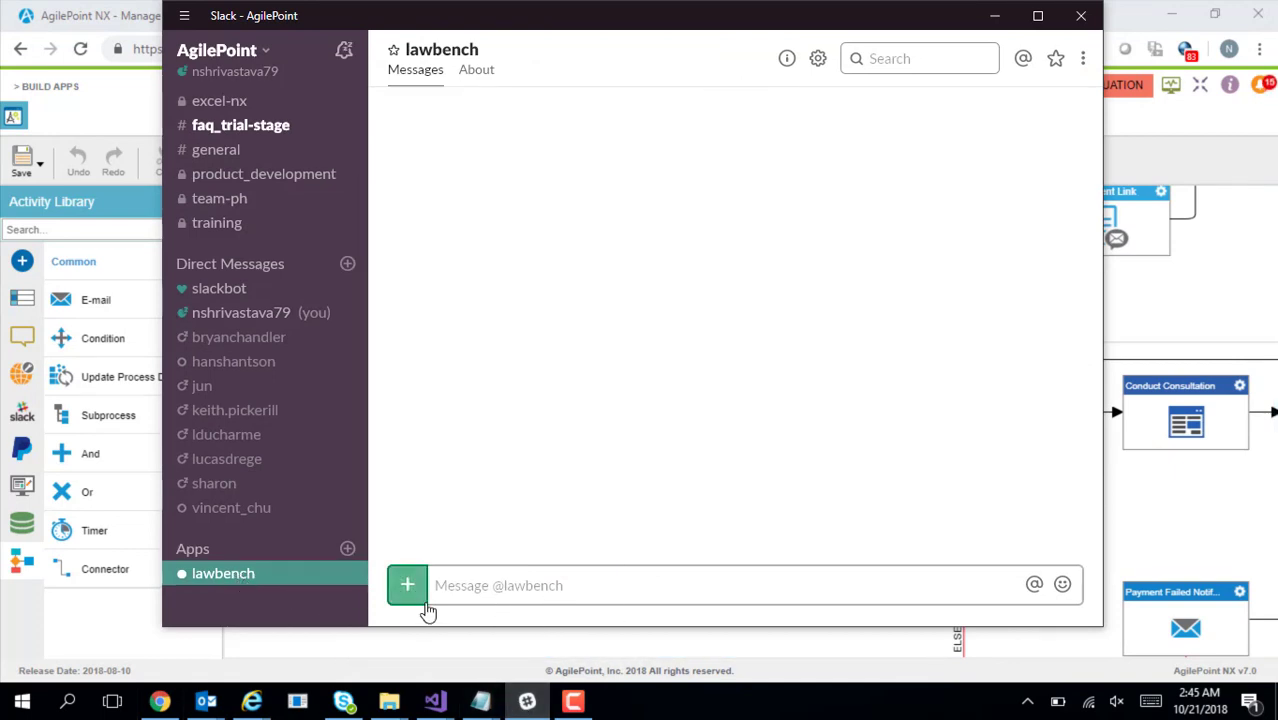
pyautogui.click(501, 591)
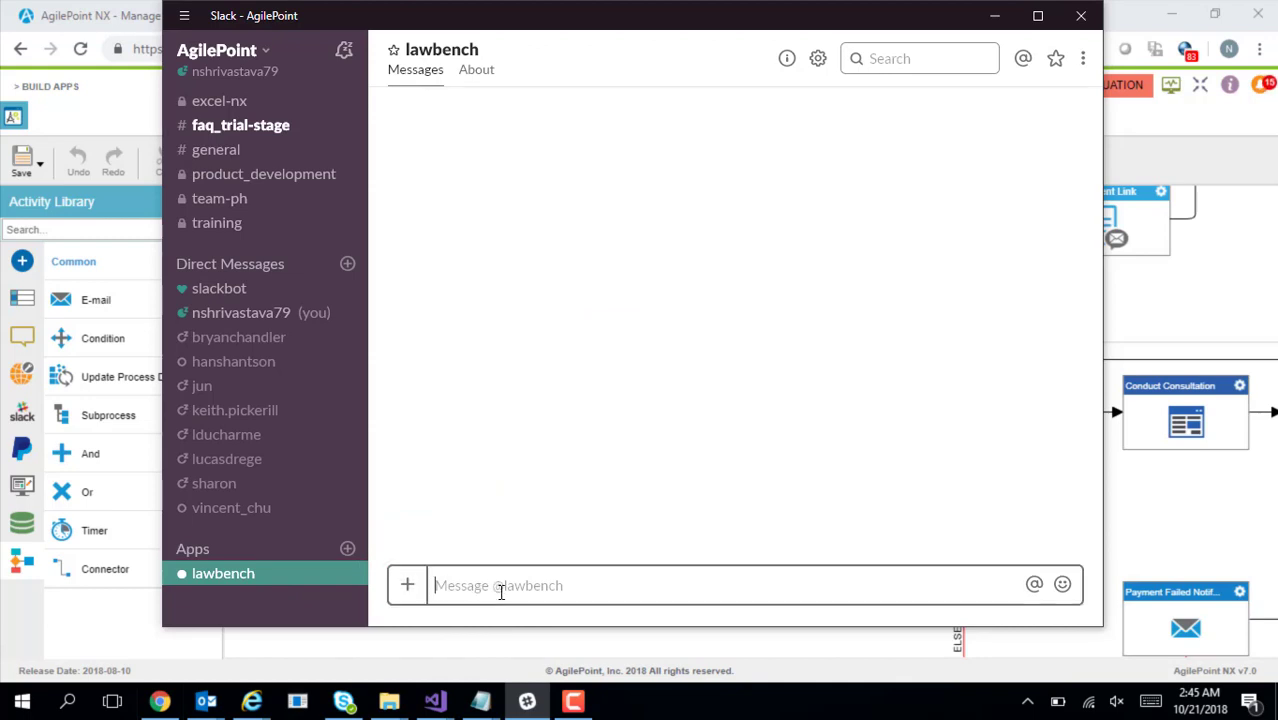
pyautogui.write('H')
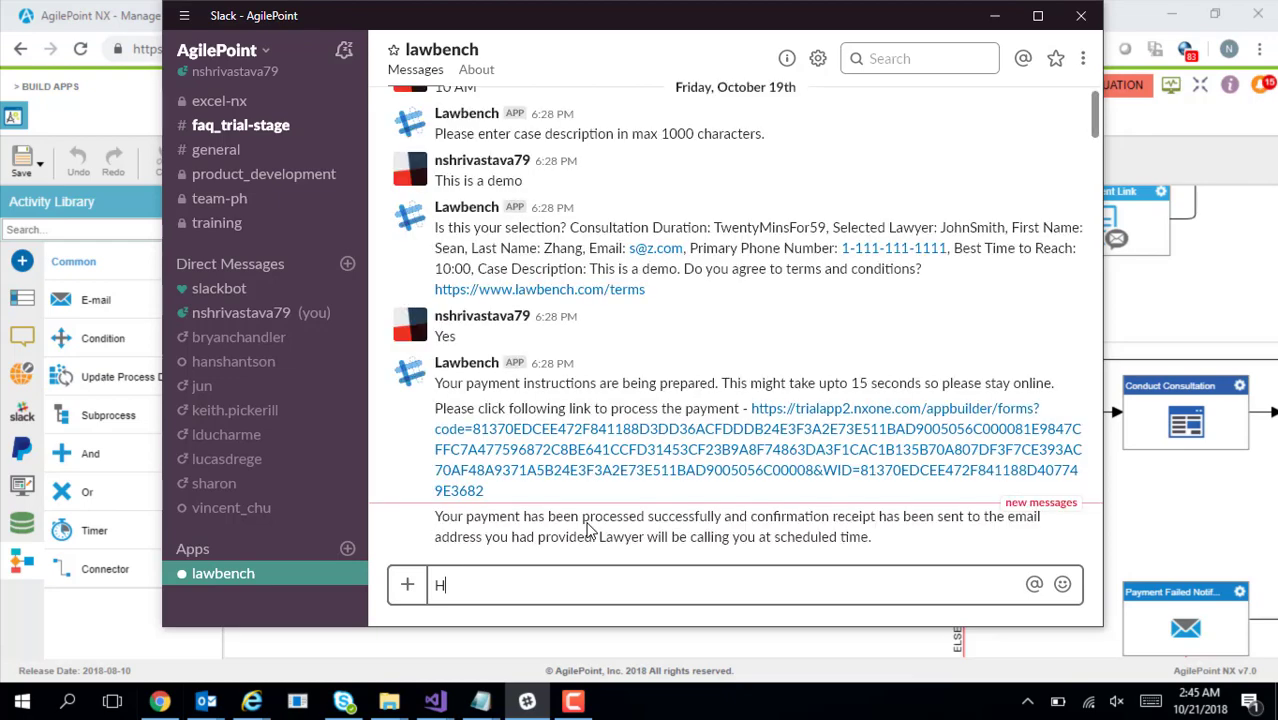
pyautogui.write('i')
pyautogui.press('Return')
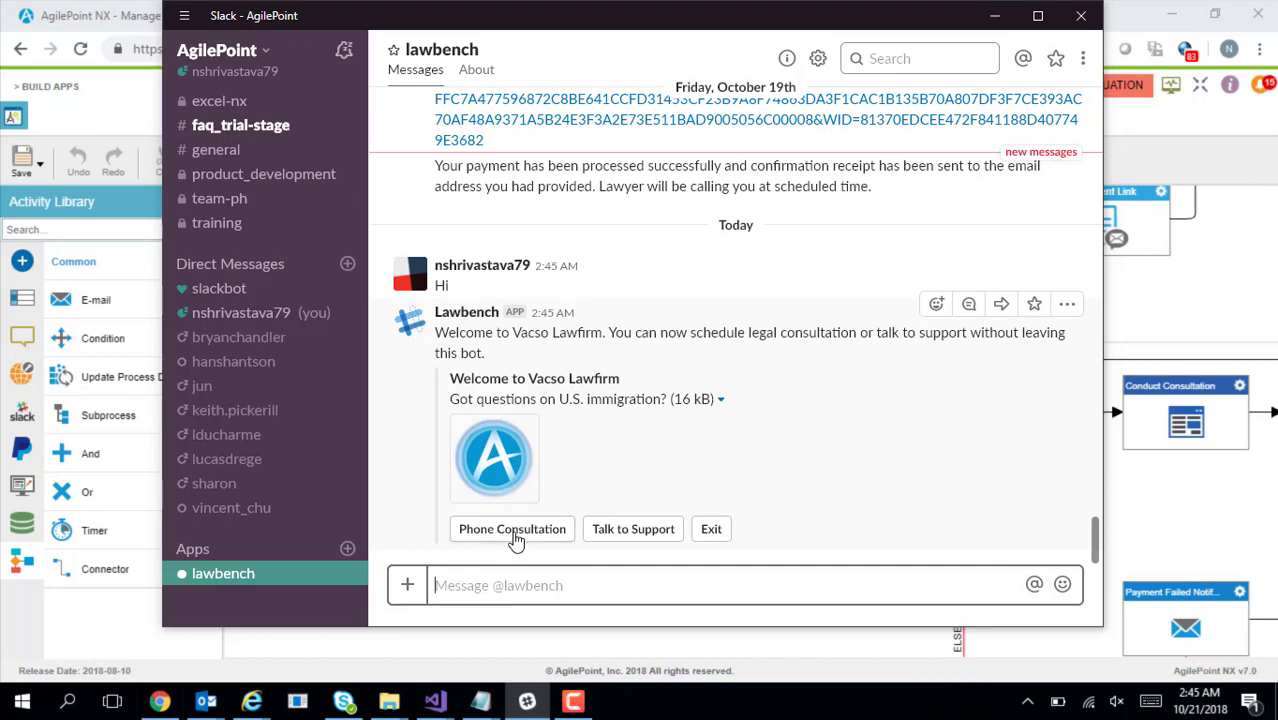
pyautogui.click(515, 536)
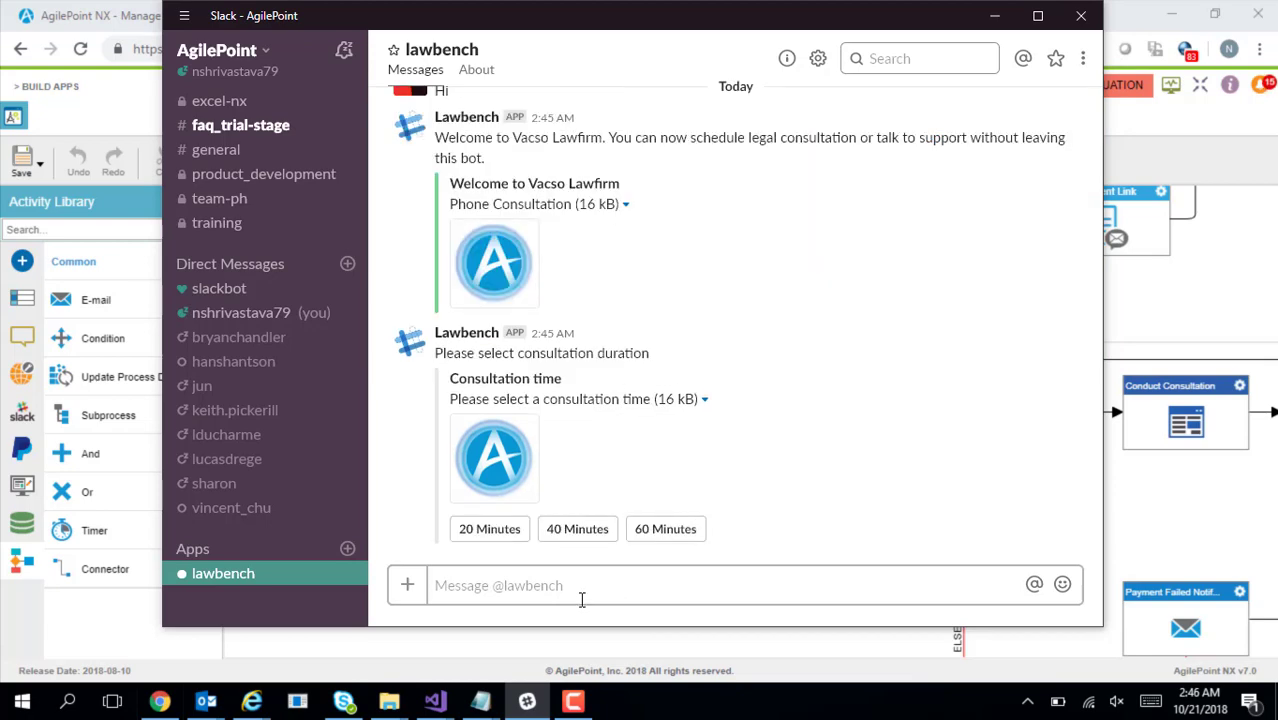
pyautogui.click(490, 538)
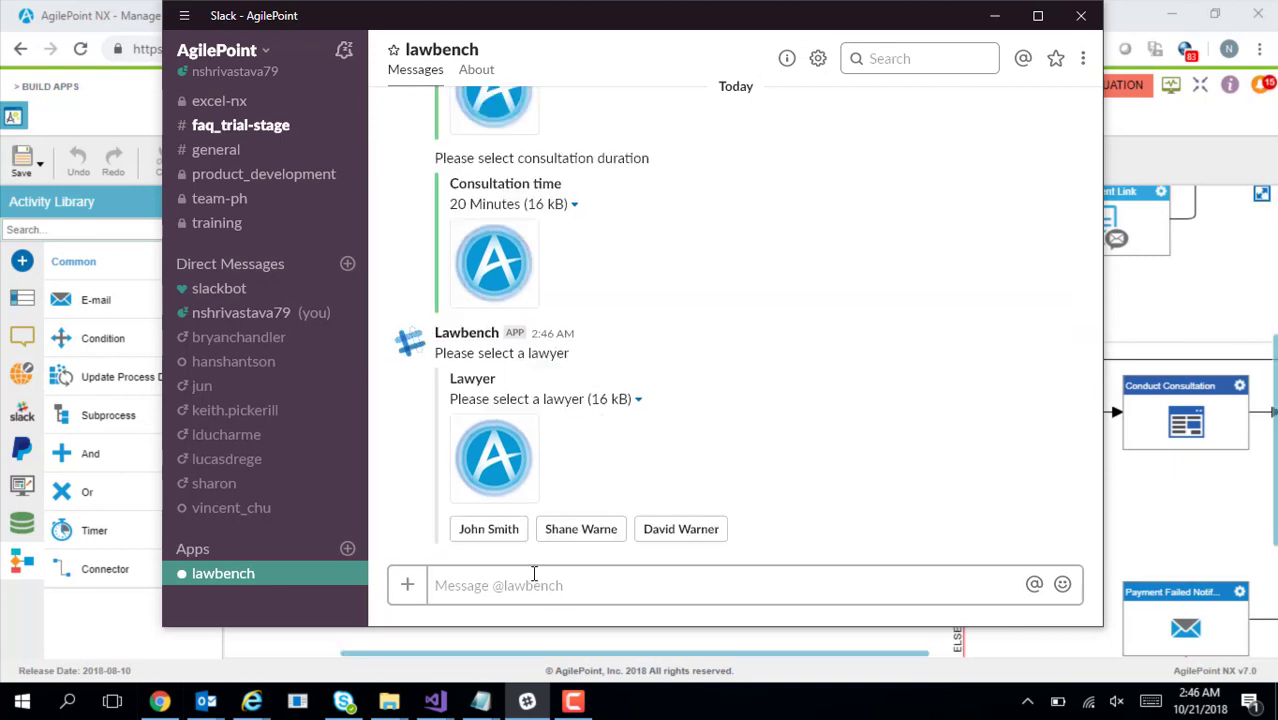
pyautogui.click(497, 540)
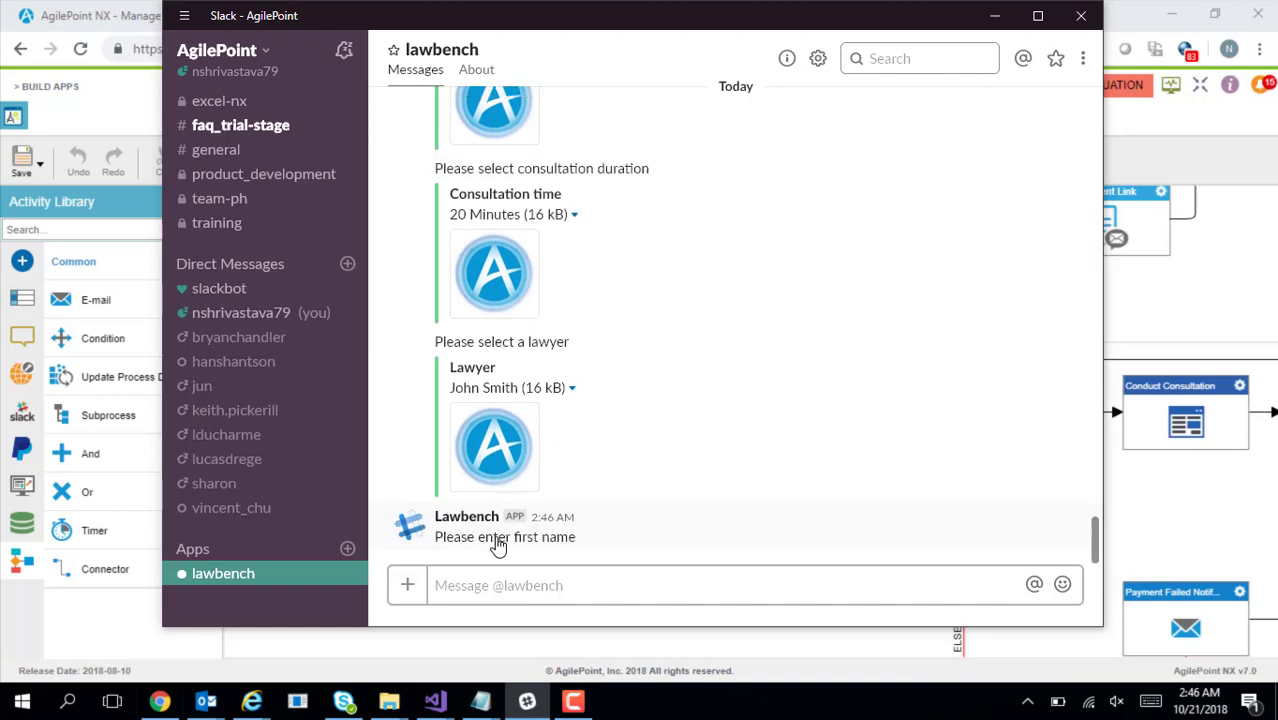
# Send the client's first name, last name, e-mail address and primary phone number
pyautogui.click(512, 590)
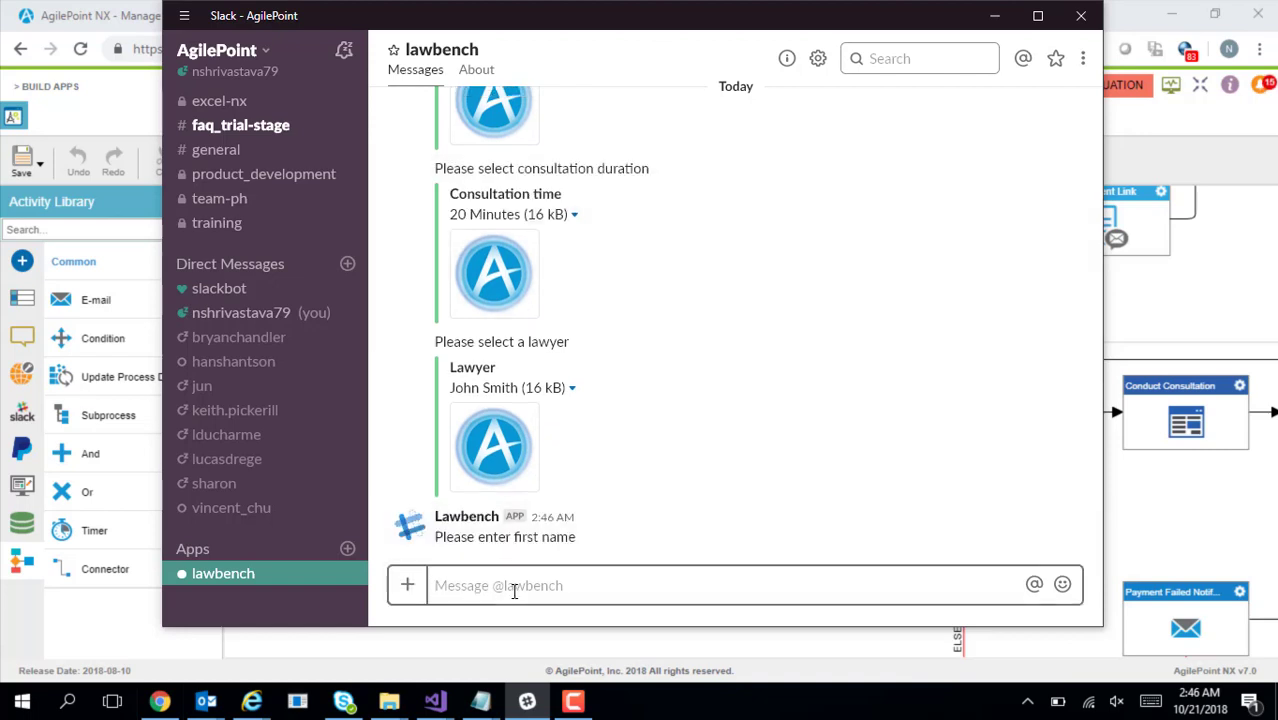
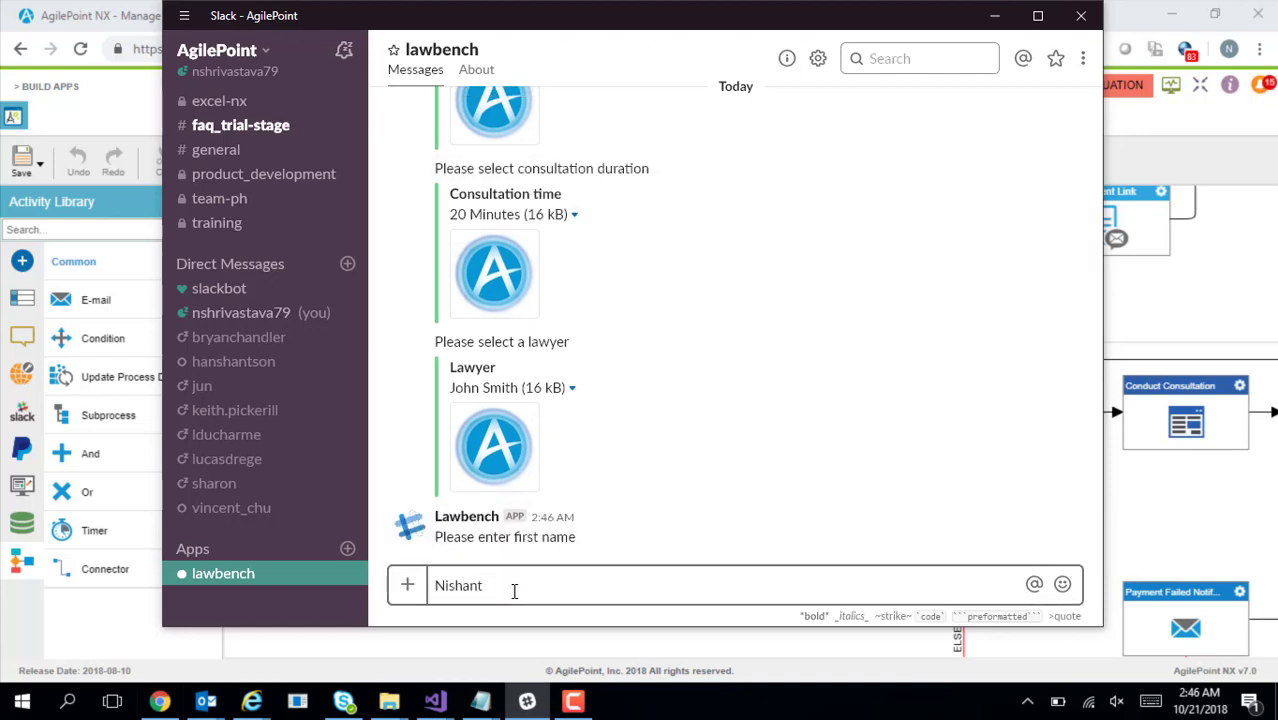
pyautogui.press('Return')
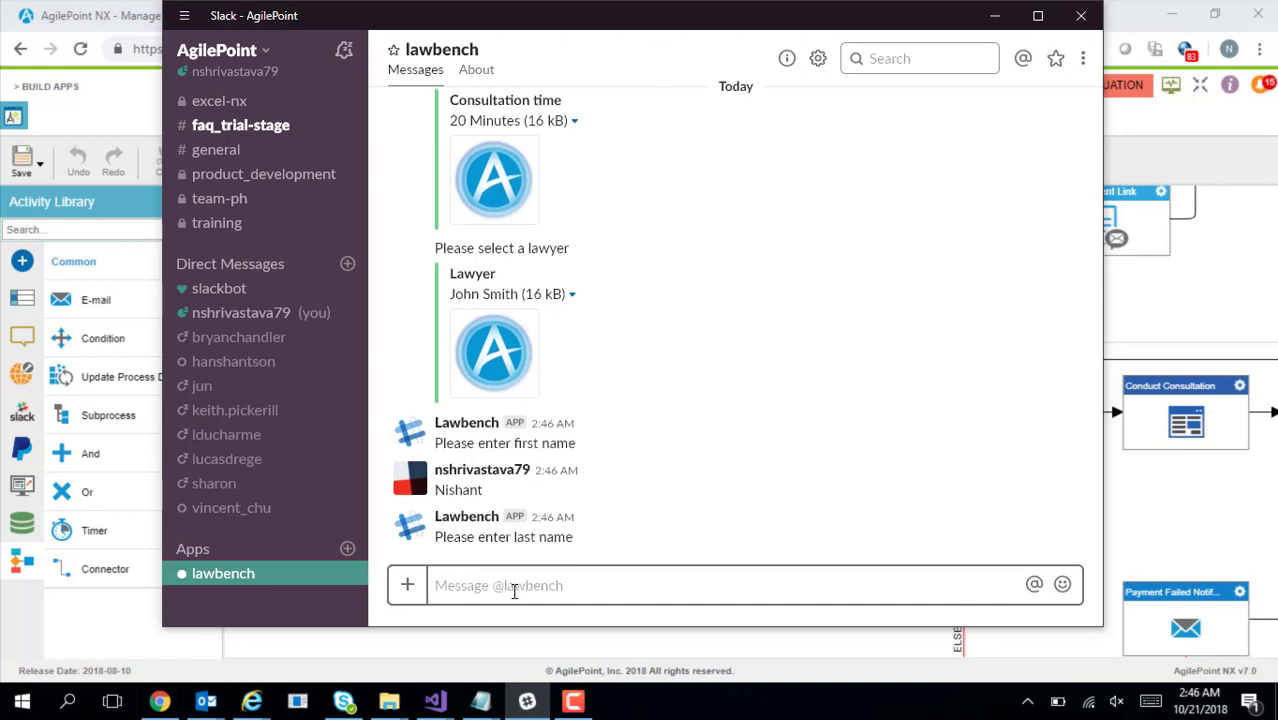
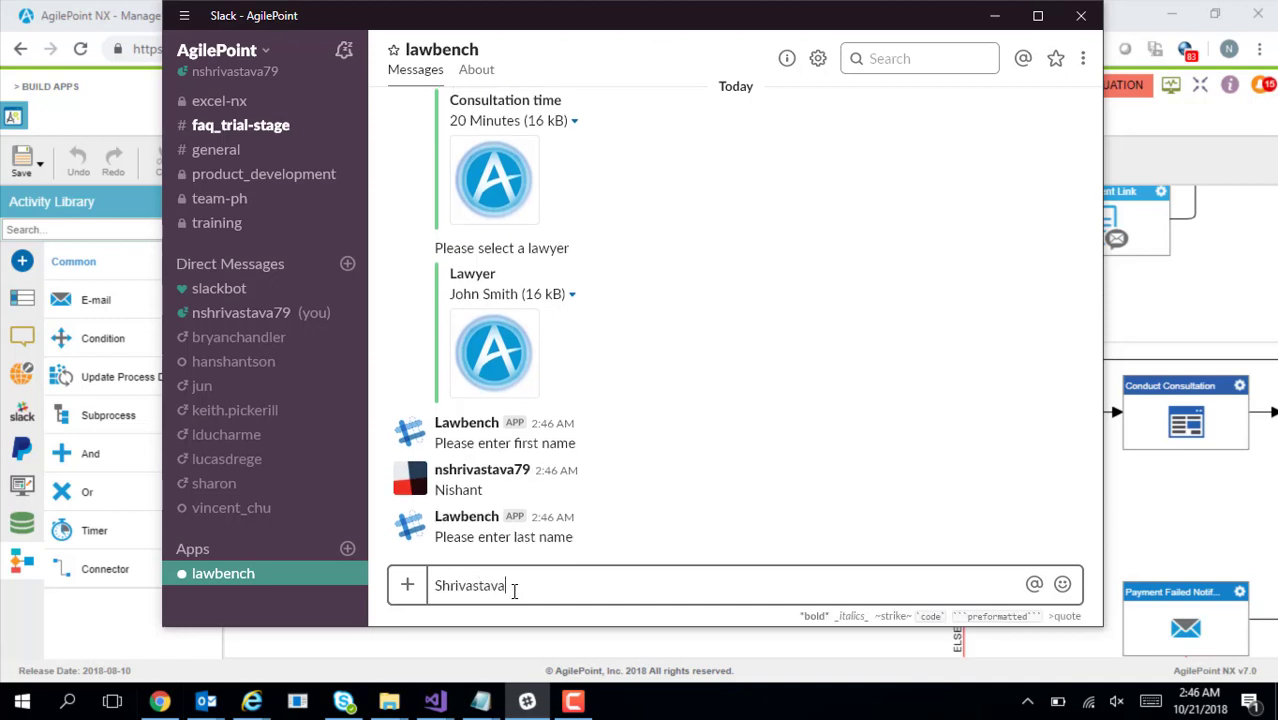
pyautogui.press('Return')
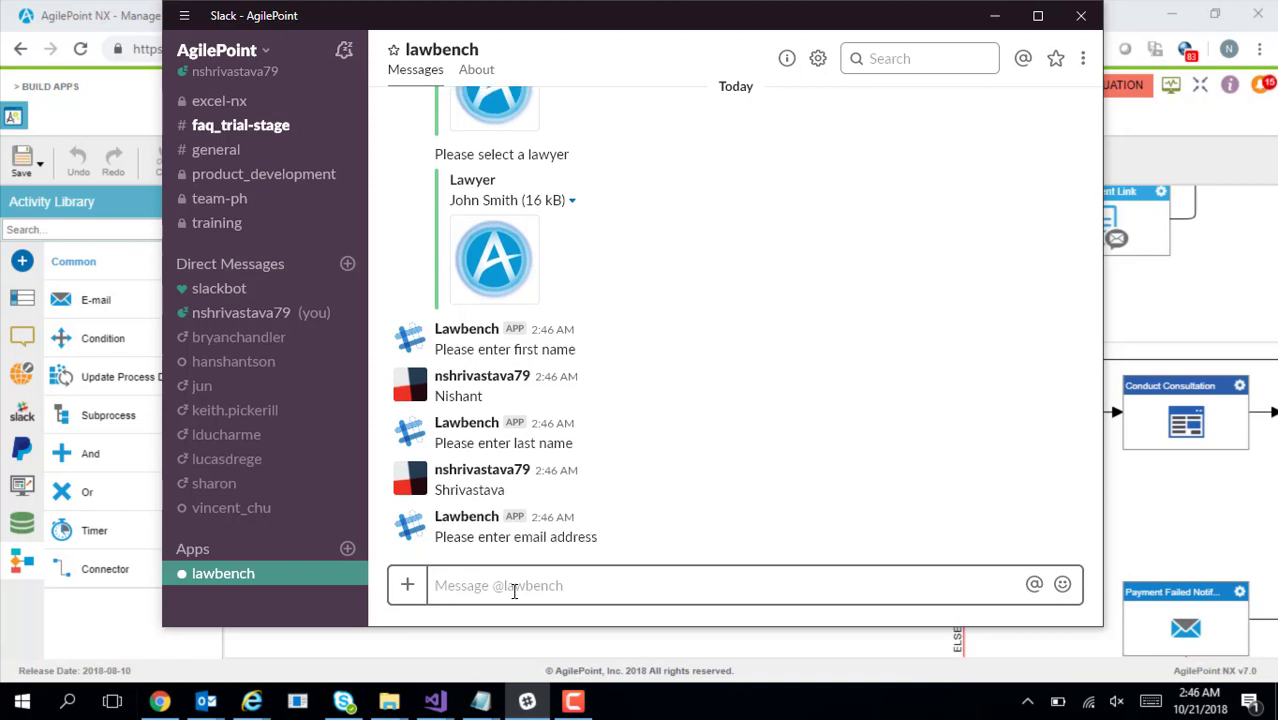
pyautogui.write('s@g.com')
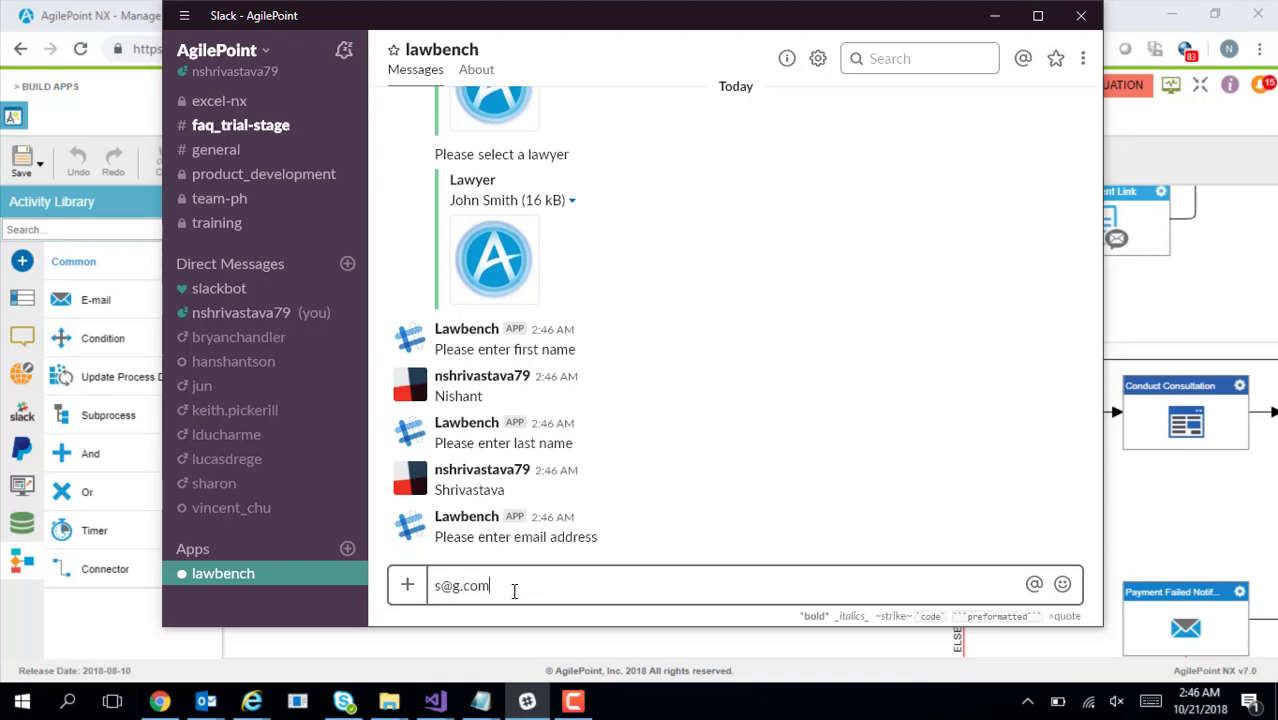
pyautogui.press('Return')
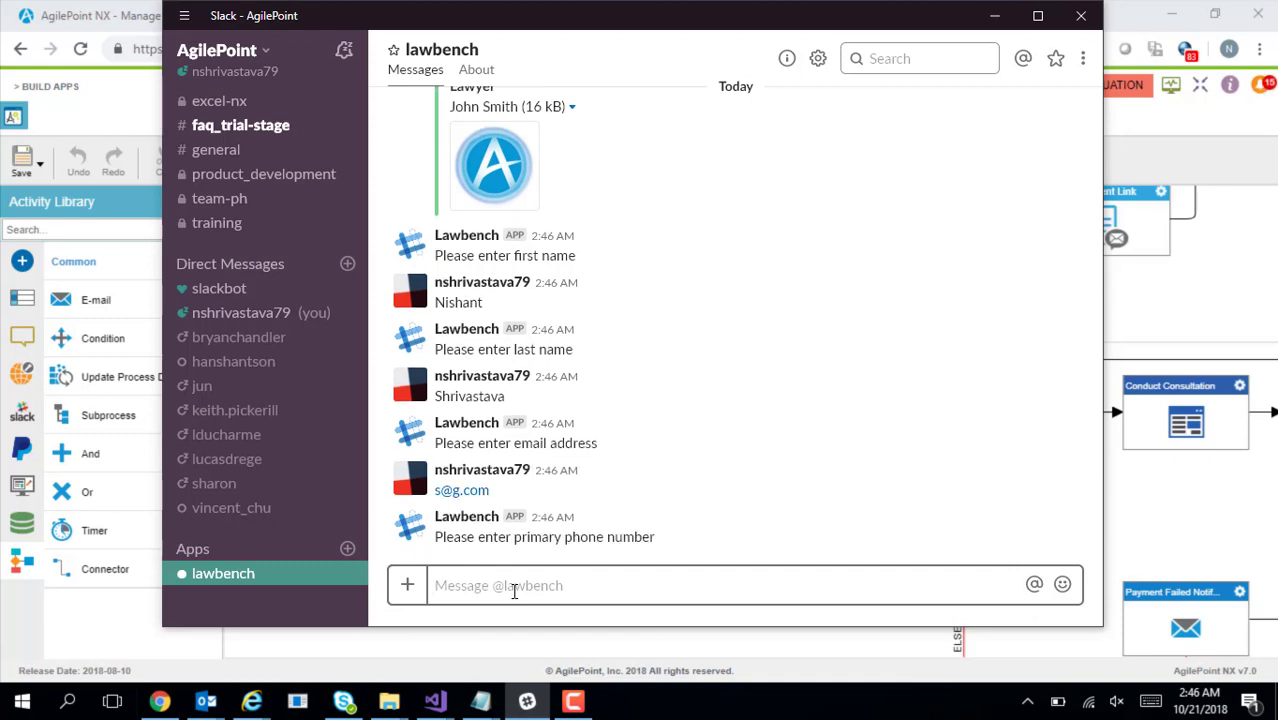
pyautogui.write('1-111-')
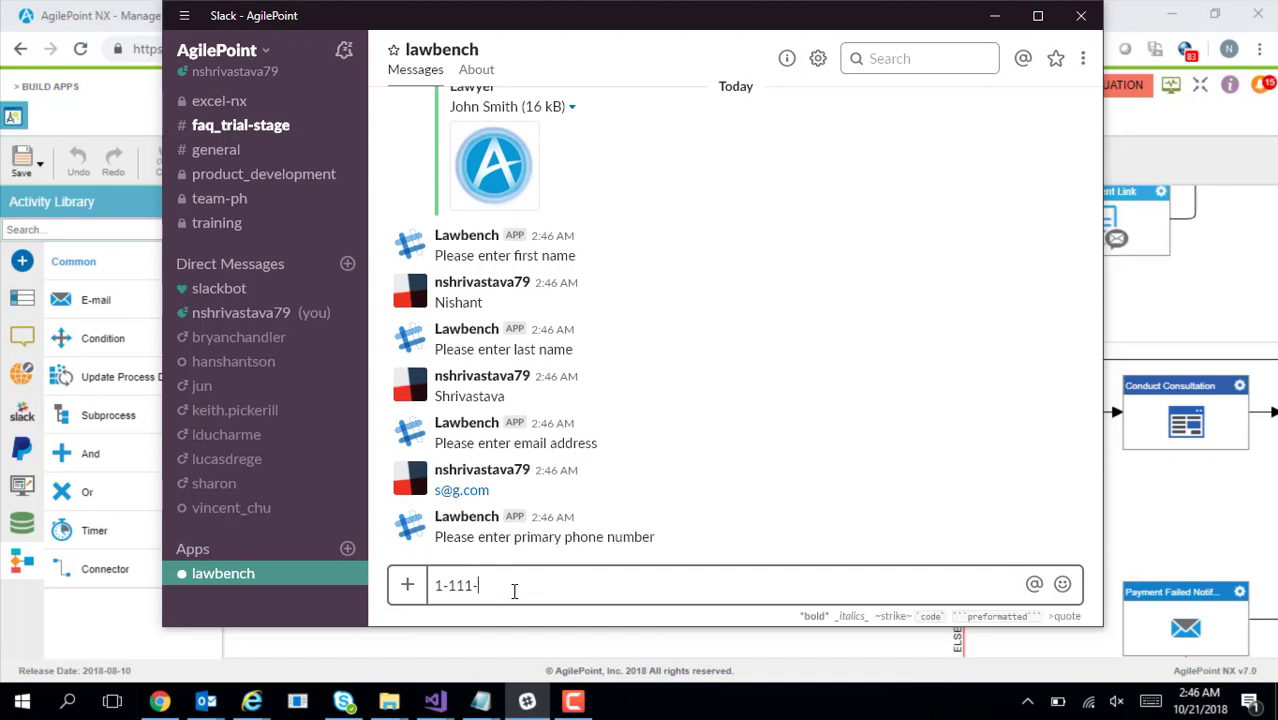
pyautogui.write('111-1111')
pyautogui.press('Return')
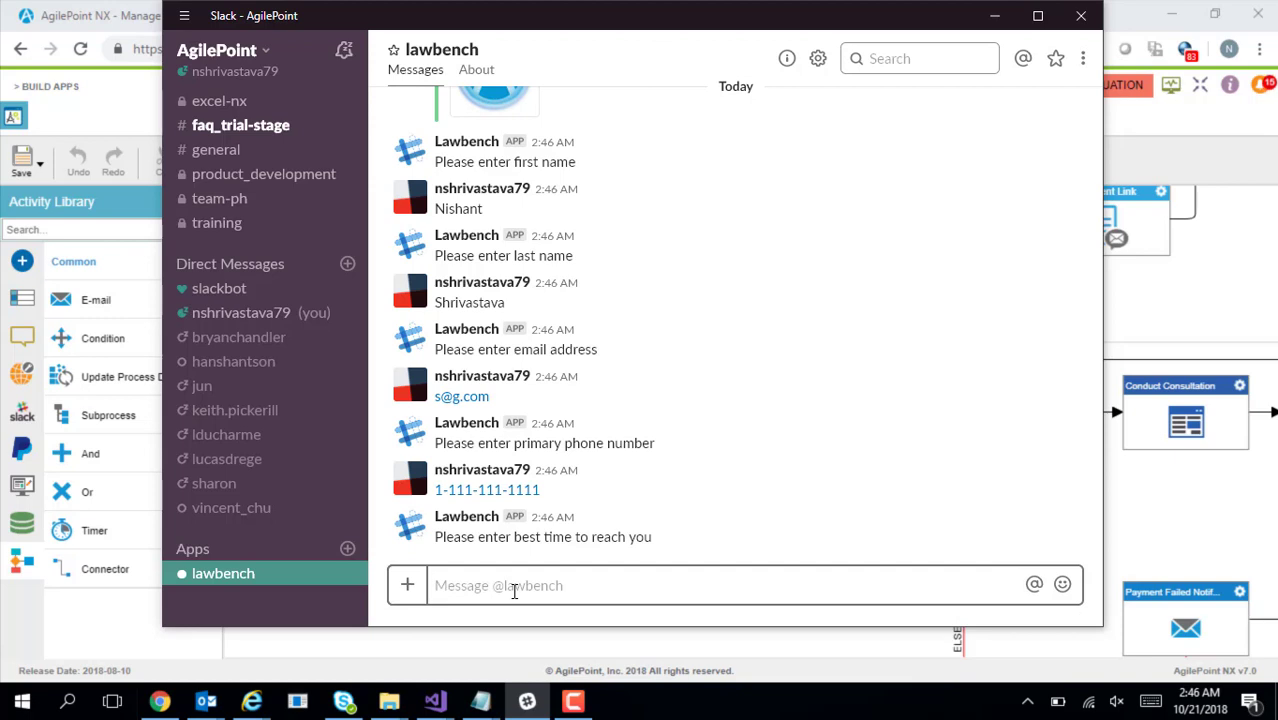
# Reply with best time '10 AM', case description 'This is a demo', and 'Yes' to the terms
pyautogui.write('10 AM')
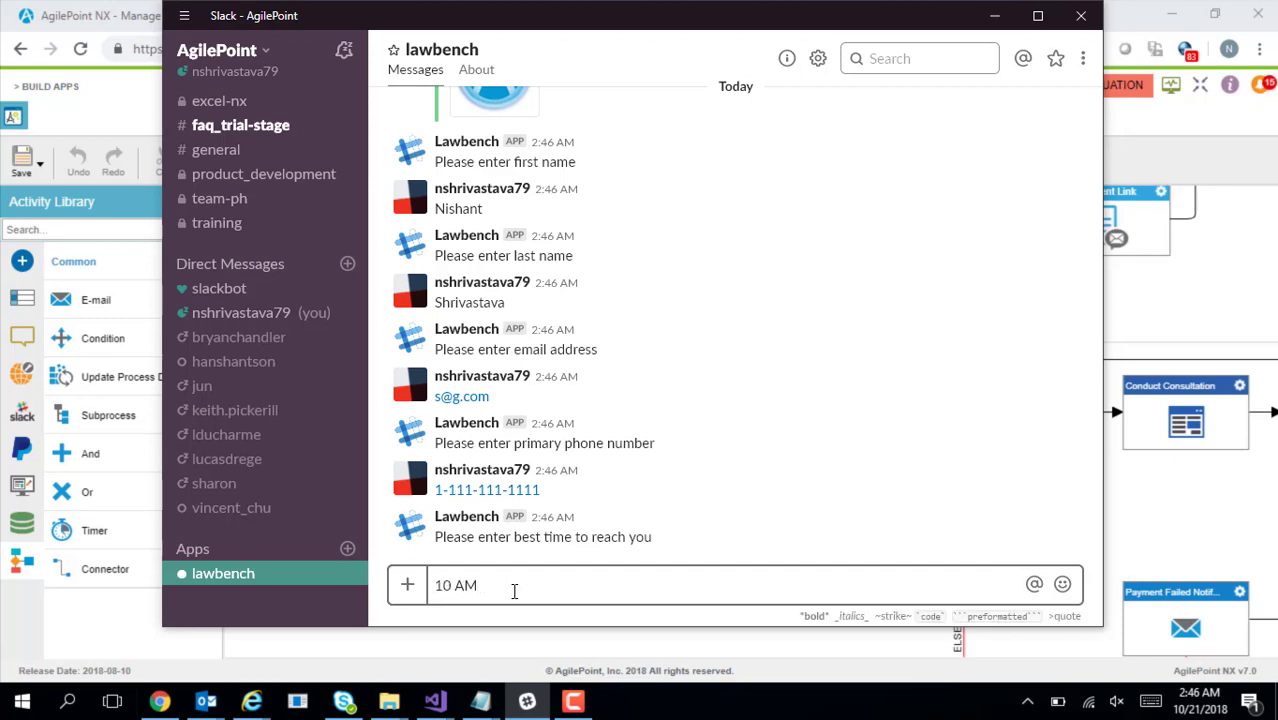
pyautogui.press('Return')
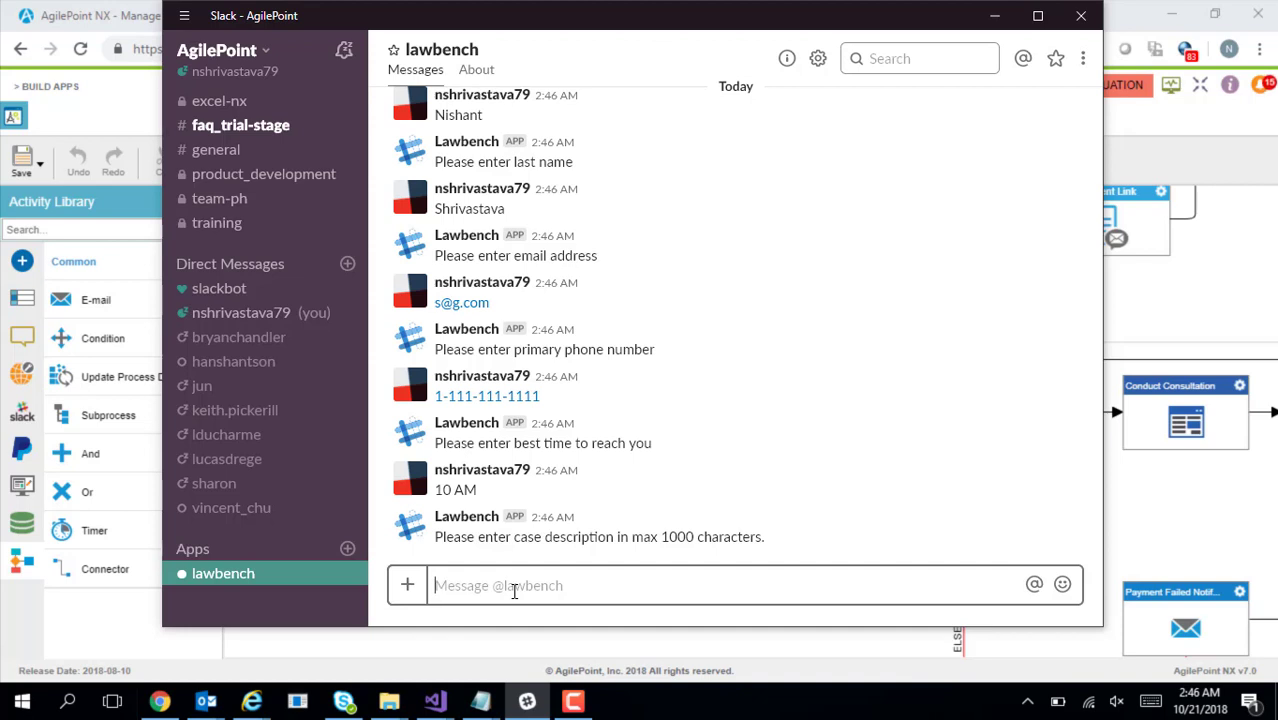
pyautogui.write('Thi')
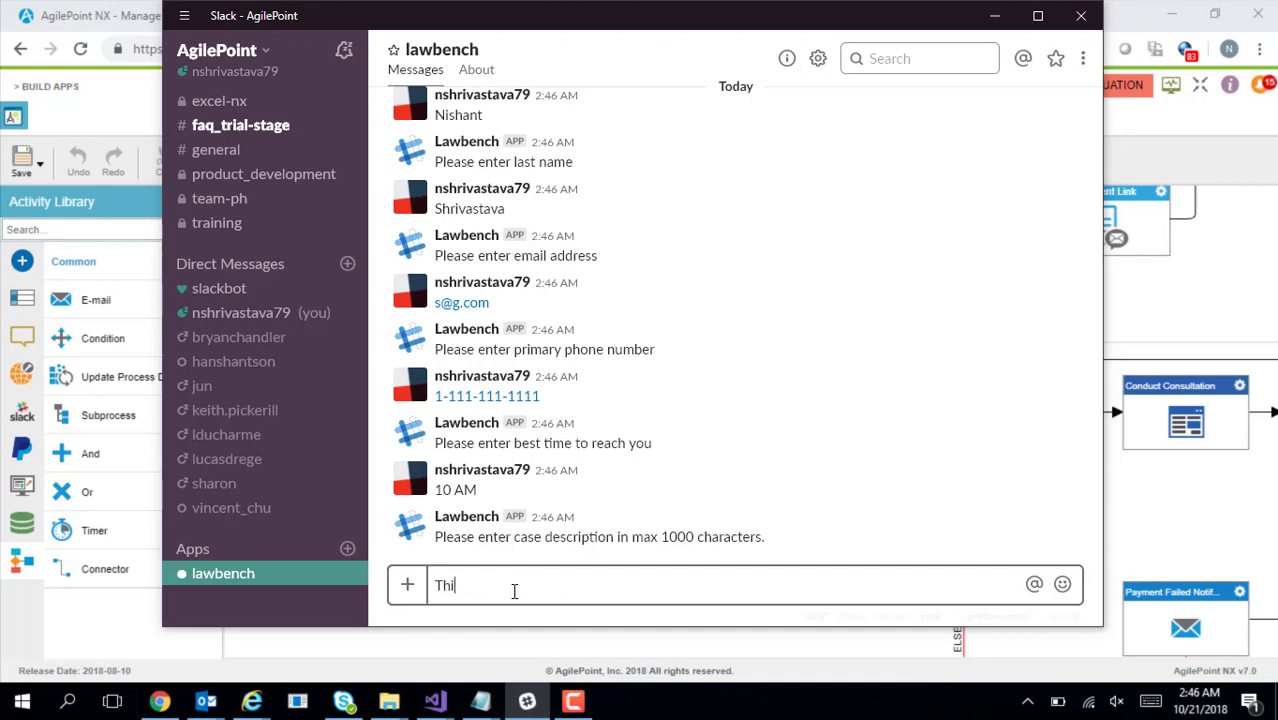
pyautogui.write('s is a demo')
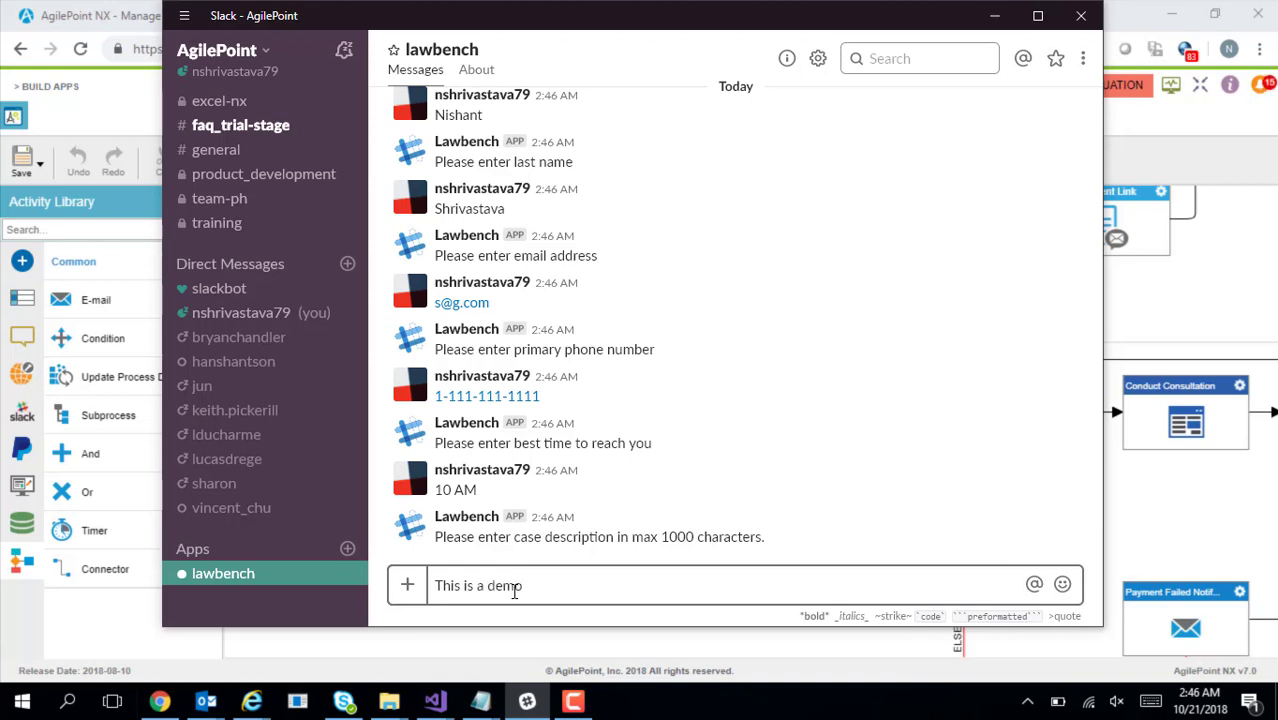
pyautogui.press('Return')
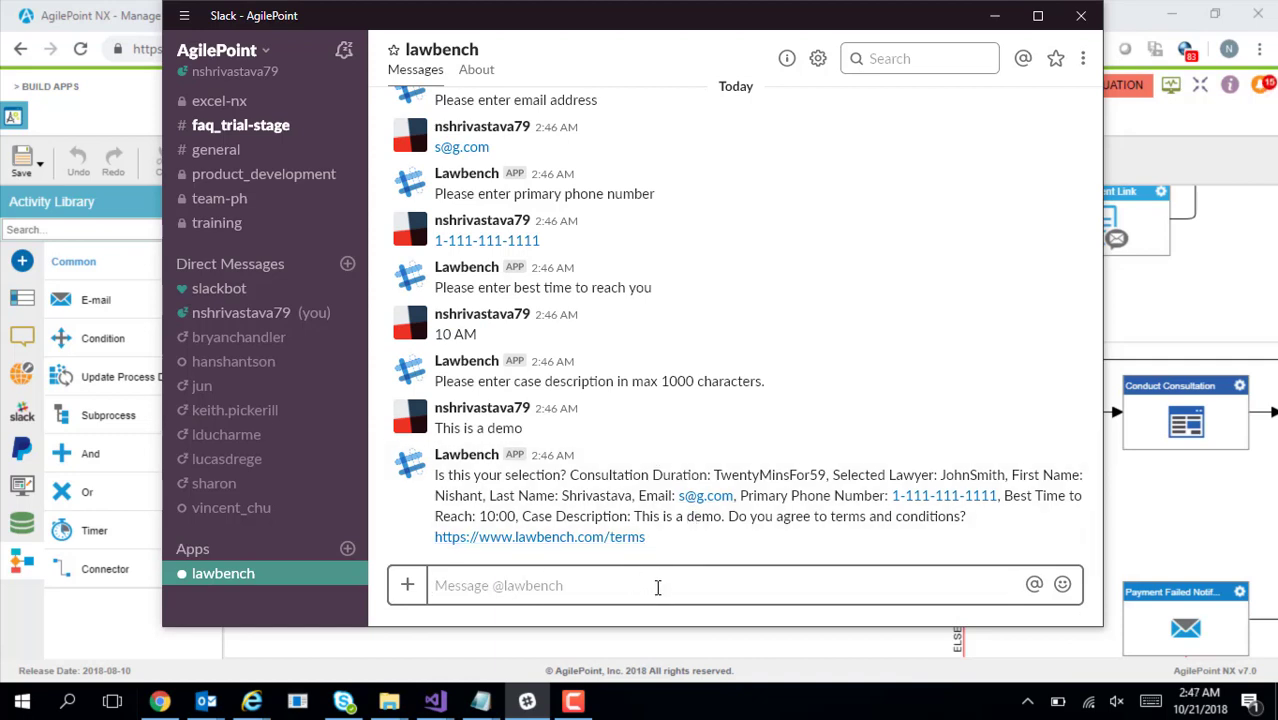
pyautogui.write('Yes')
pyautogui.press('Return')
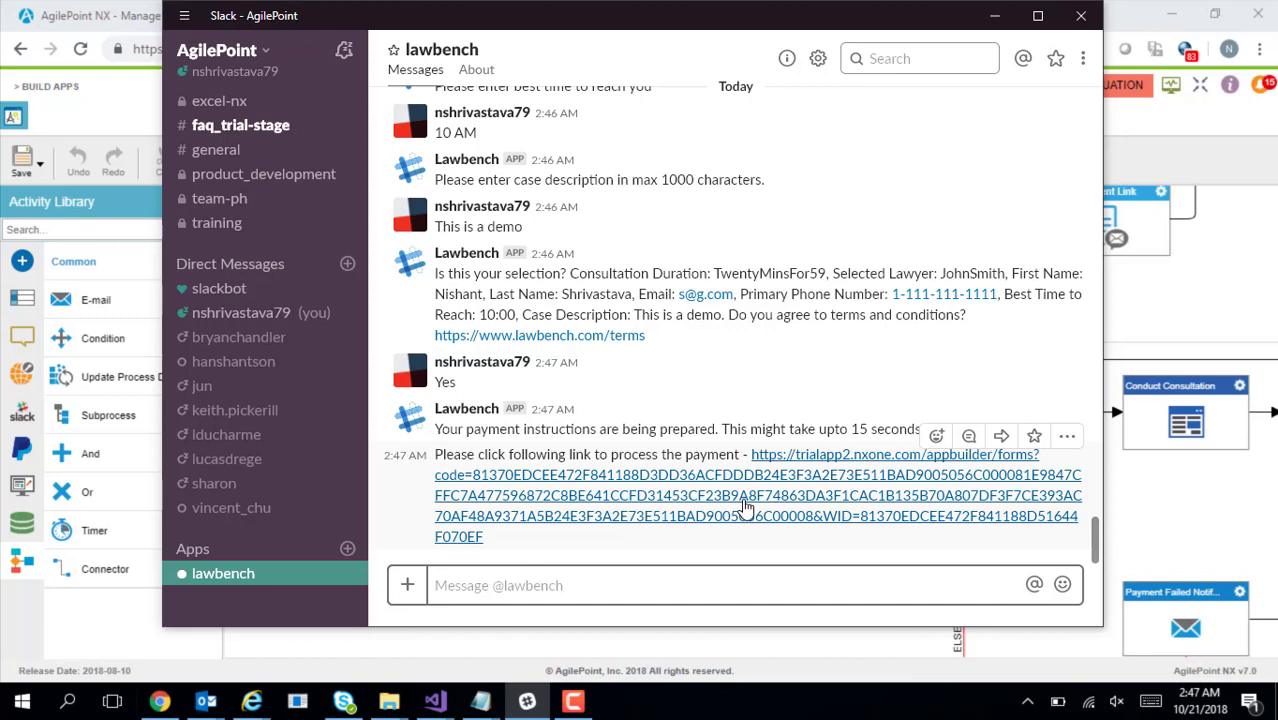
# Open the bot's payment link, review the prefilled Case Details, and advance to the 59.00 Payment step
pyautogui.click(745, 508)
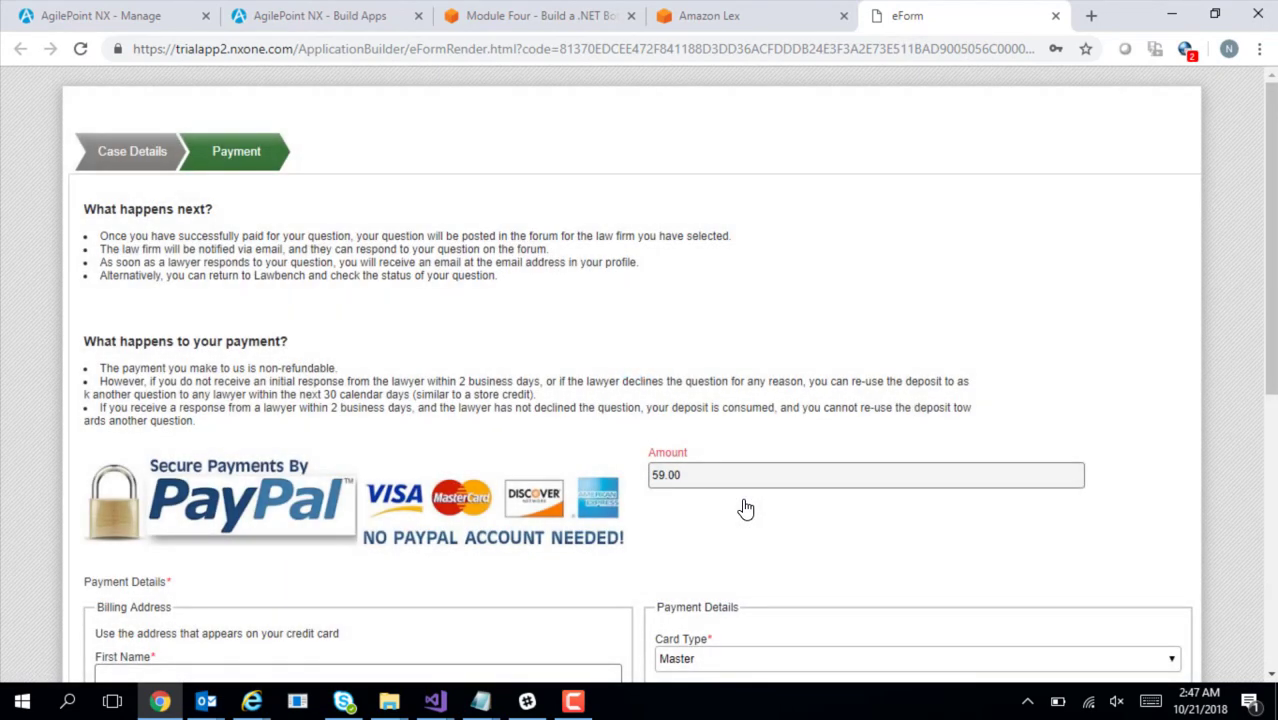
pyautogui.click(163, 165)
pyautogui.moveTo(1270, 340); pyautogui.dragTo(1270, 452)
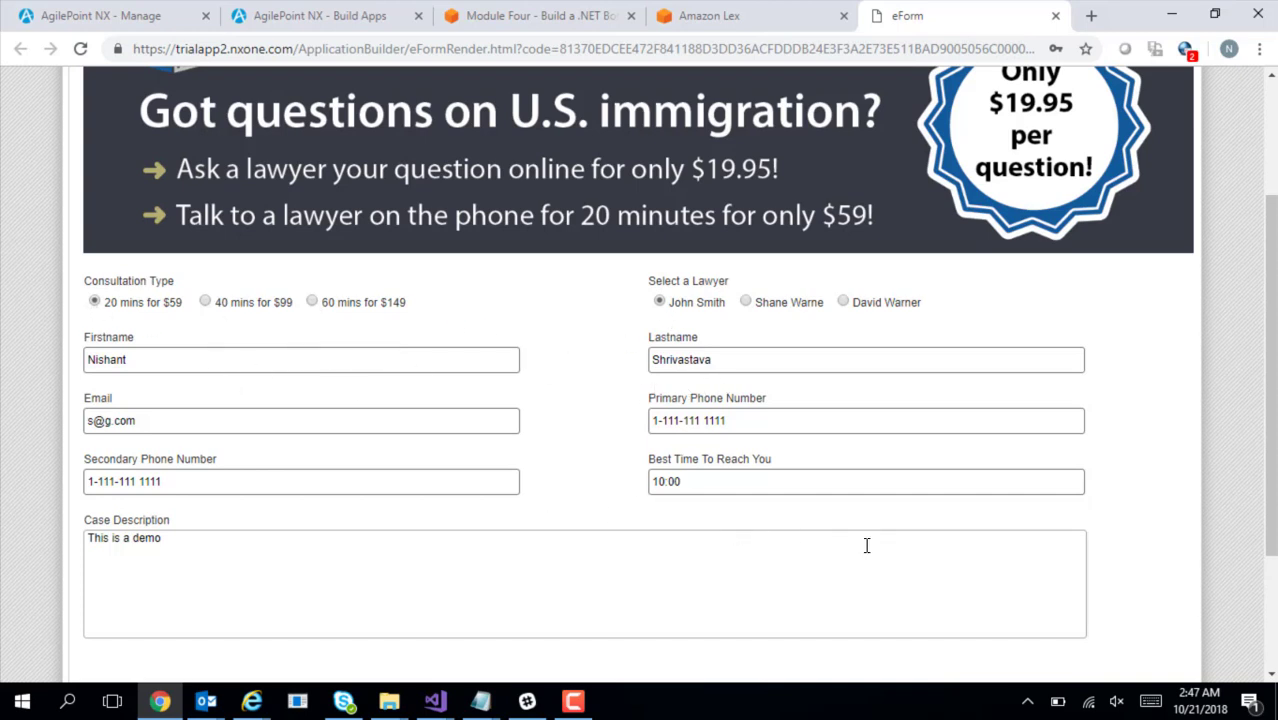
pyautogui.moveTo(1271, 488); pyautogui.dragTo(1271, 584)
pyautogui.click(105, 666)
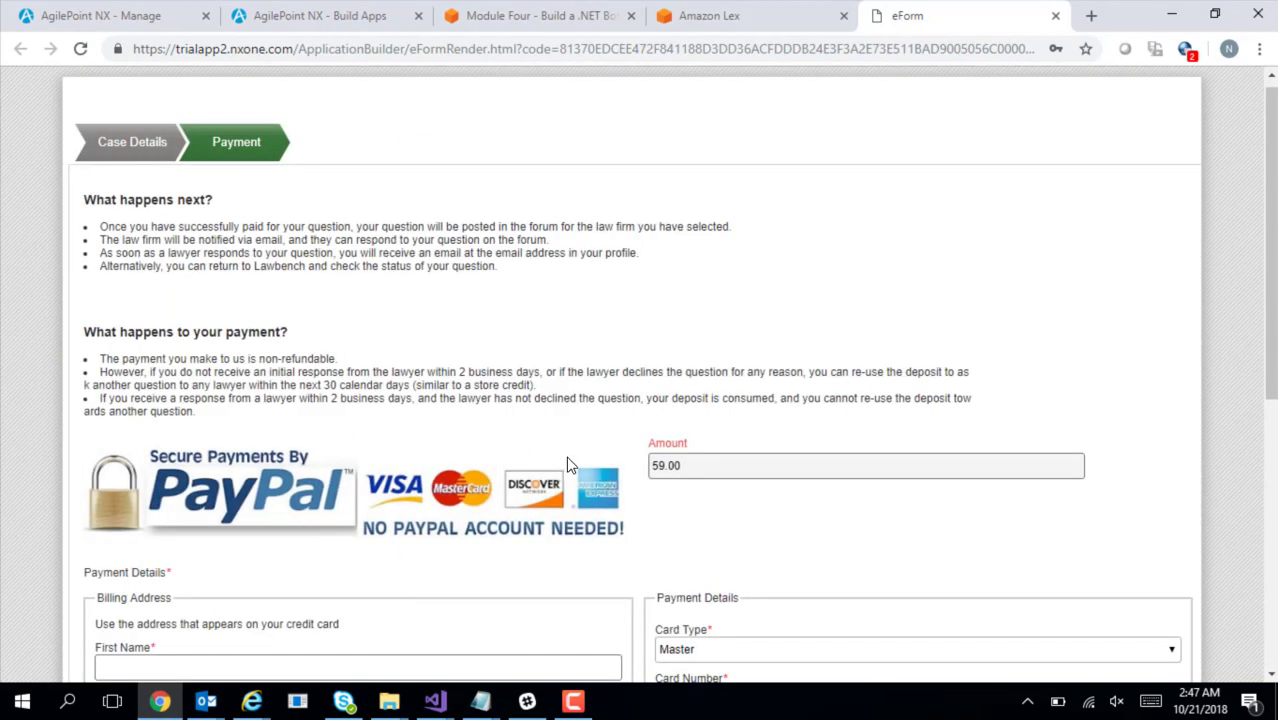
pyautogui.moveTo(1274, 152); pyautogui.dragTo(1274, 352)
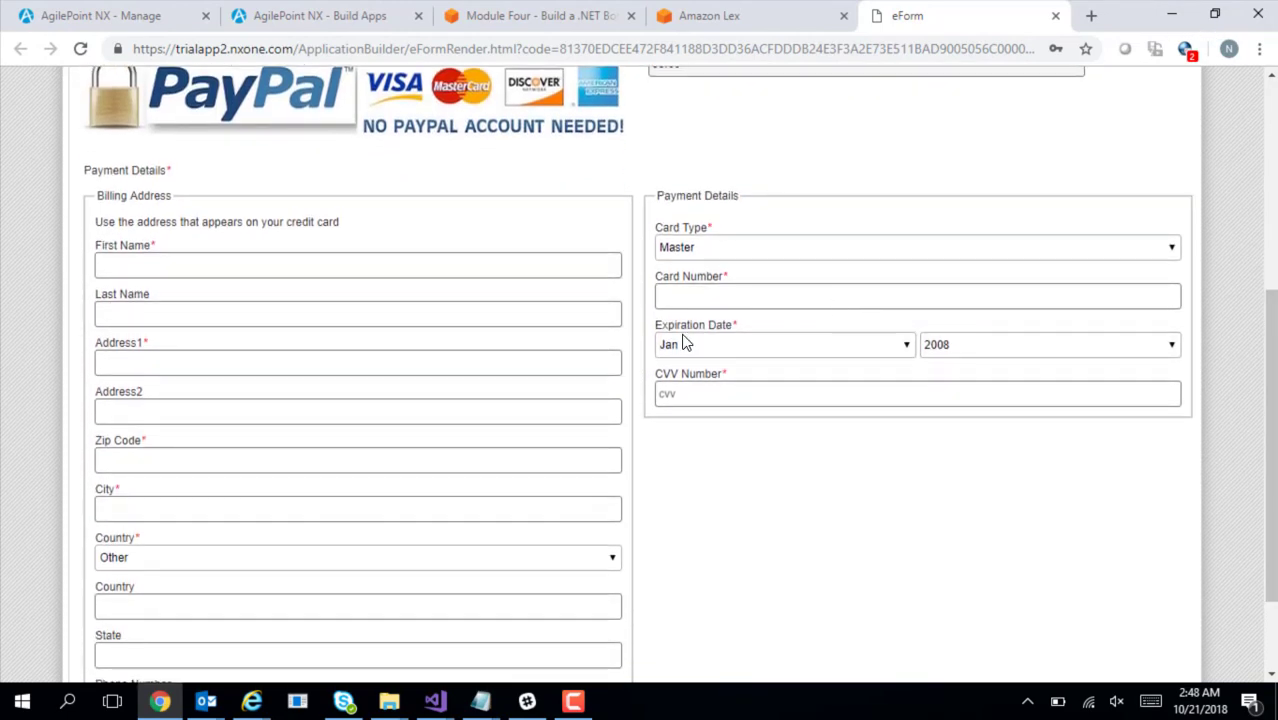
# Set the billing address country to United States Of America and state to California
pyautogui.click(541, 266)
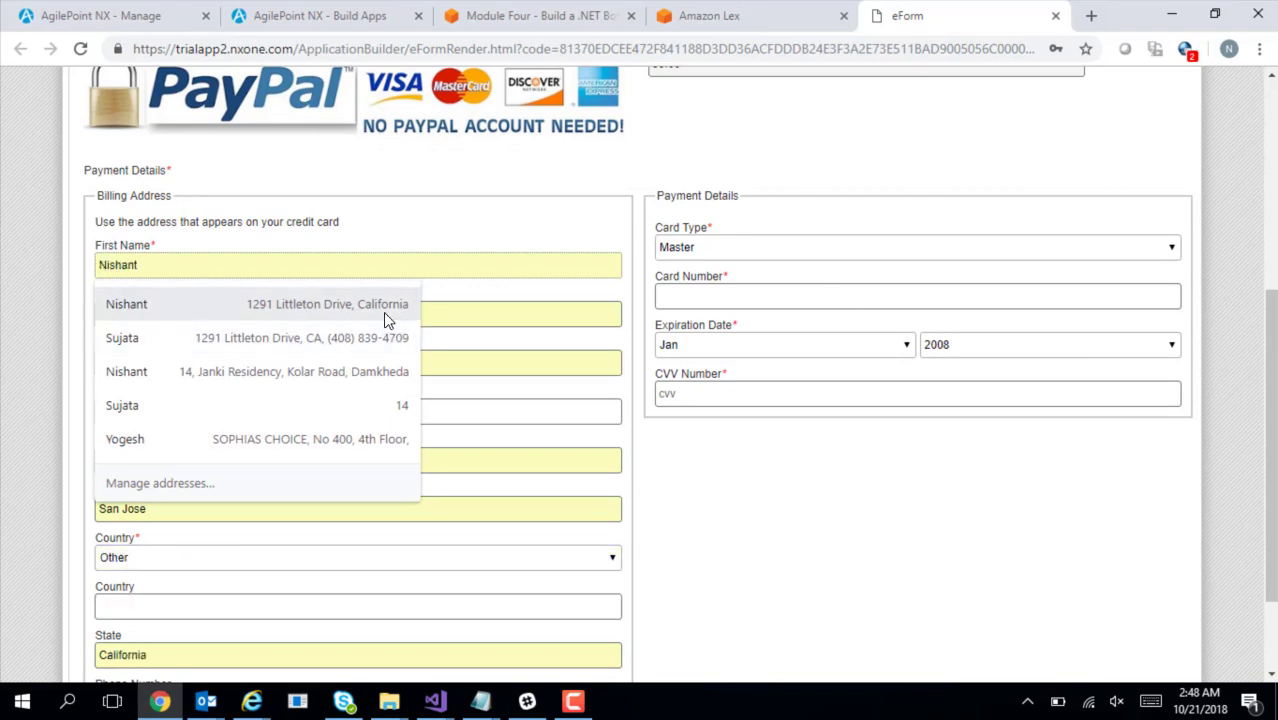
pyautogui.click(376, 370)
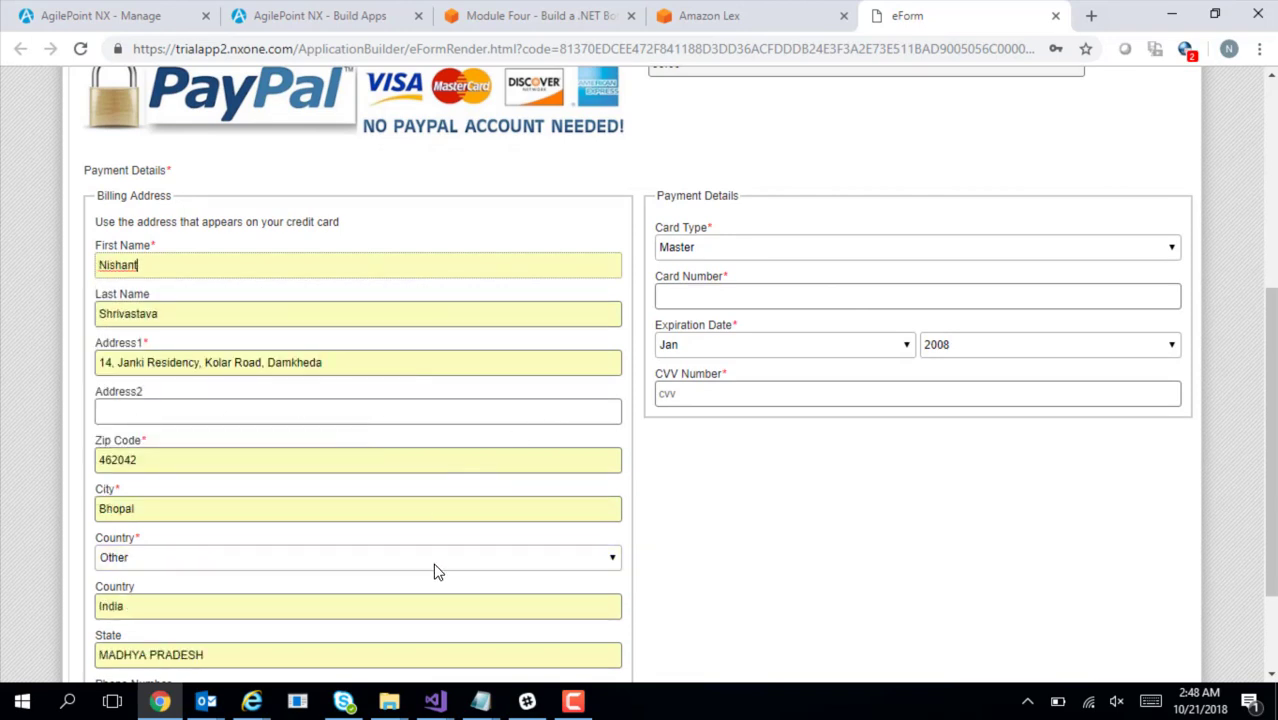
pyautogui.click(433, 600)
pyautogui.click(497, 566)
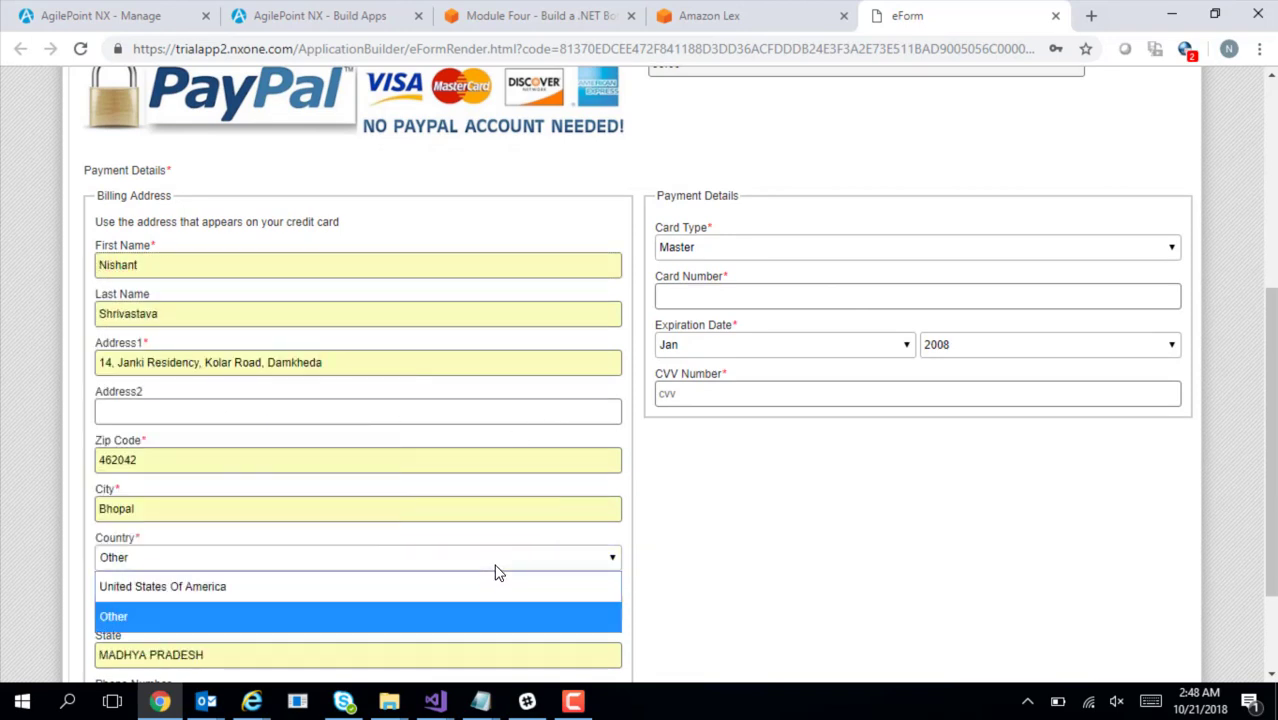
pyautogui.click(474, 585)
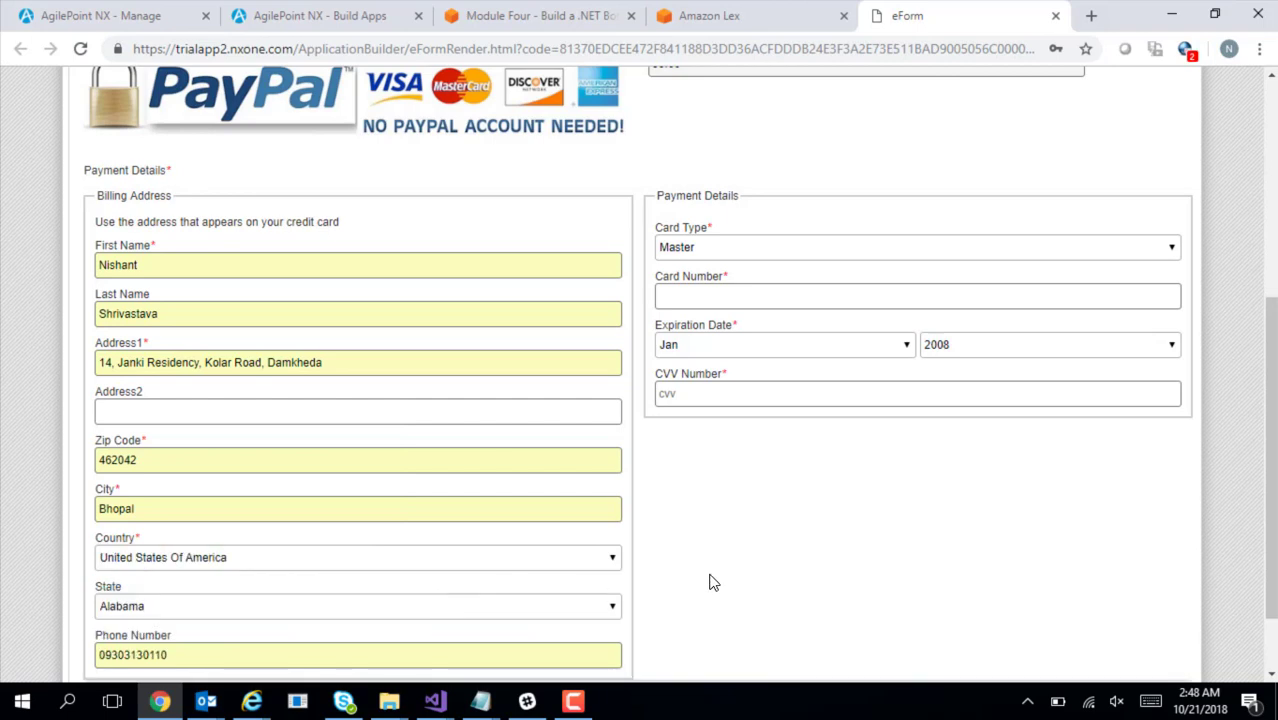
pyautogui.click(490, 608)
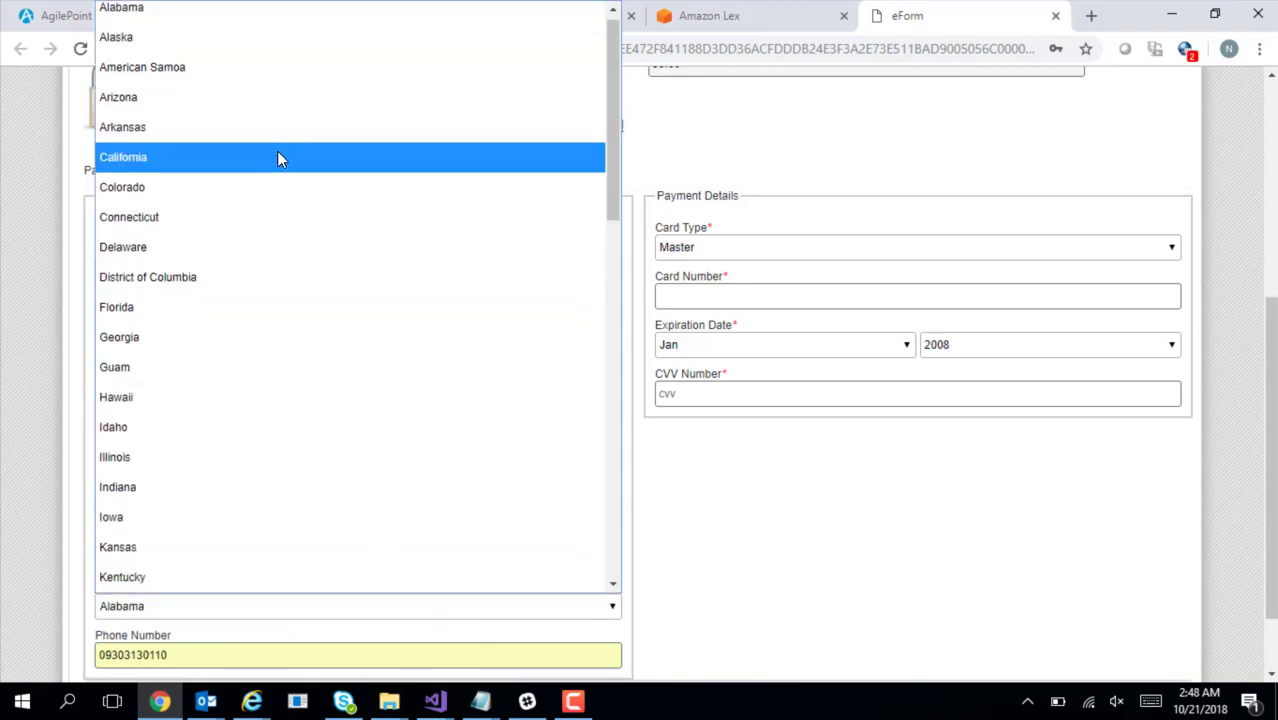
pyautogui.click(277, 158)
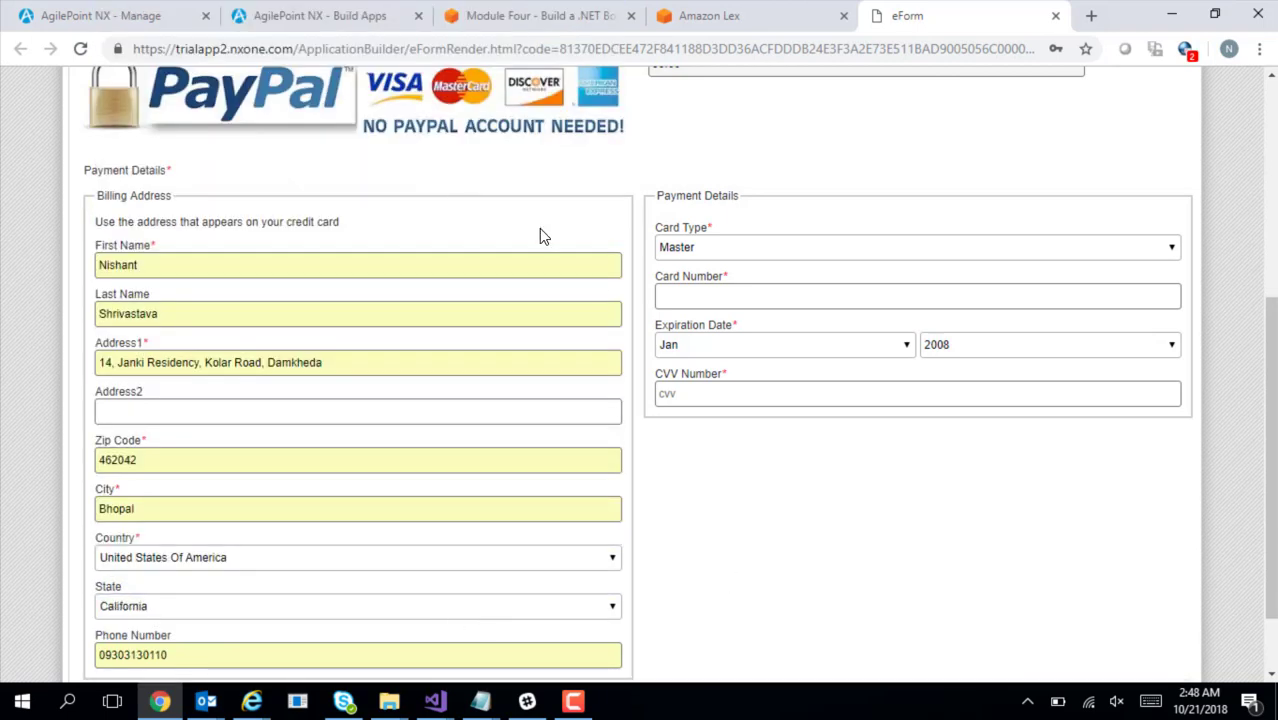
# Replace the billing city with San Jose and the zip code with 95131
pyautogui.doubleClick(405, 505)
pyautogui.write('San Jose')
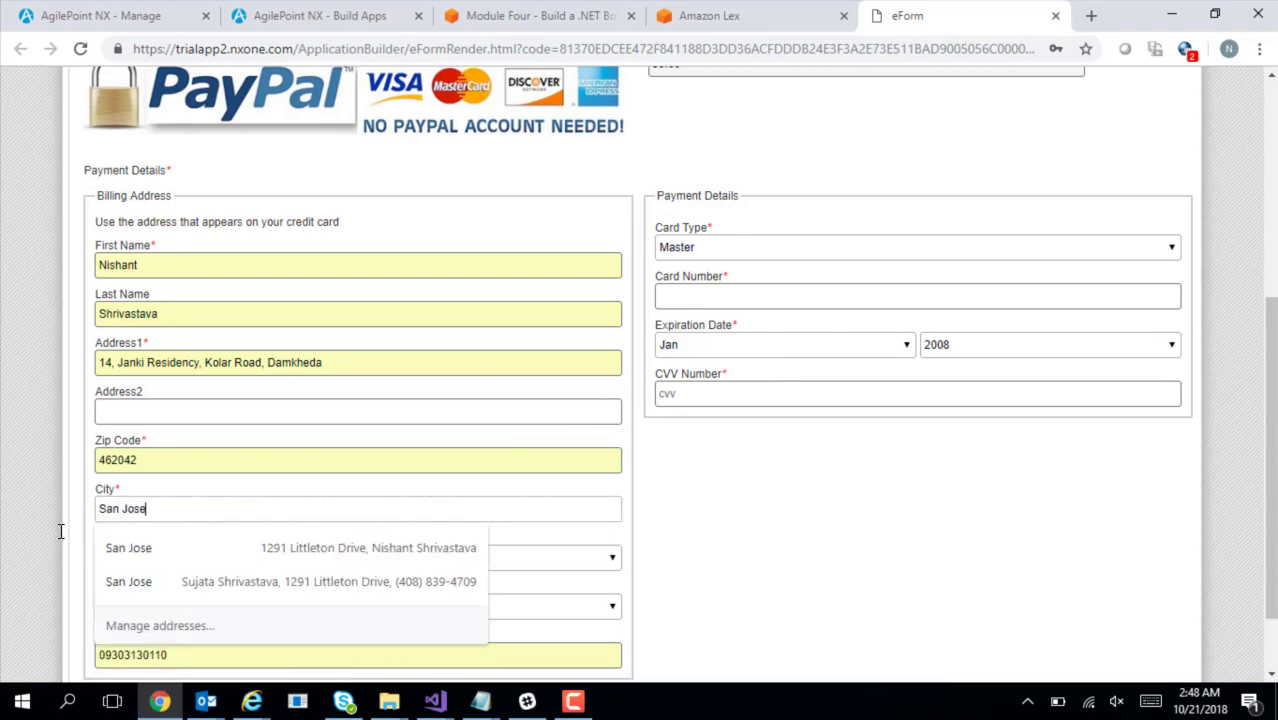
pyautogui.click(840, 580)
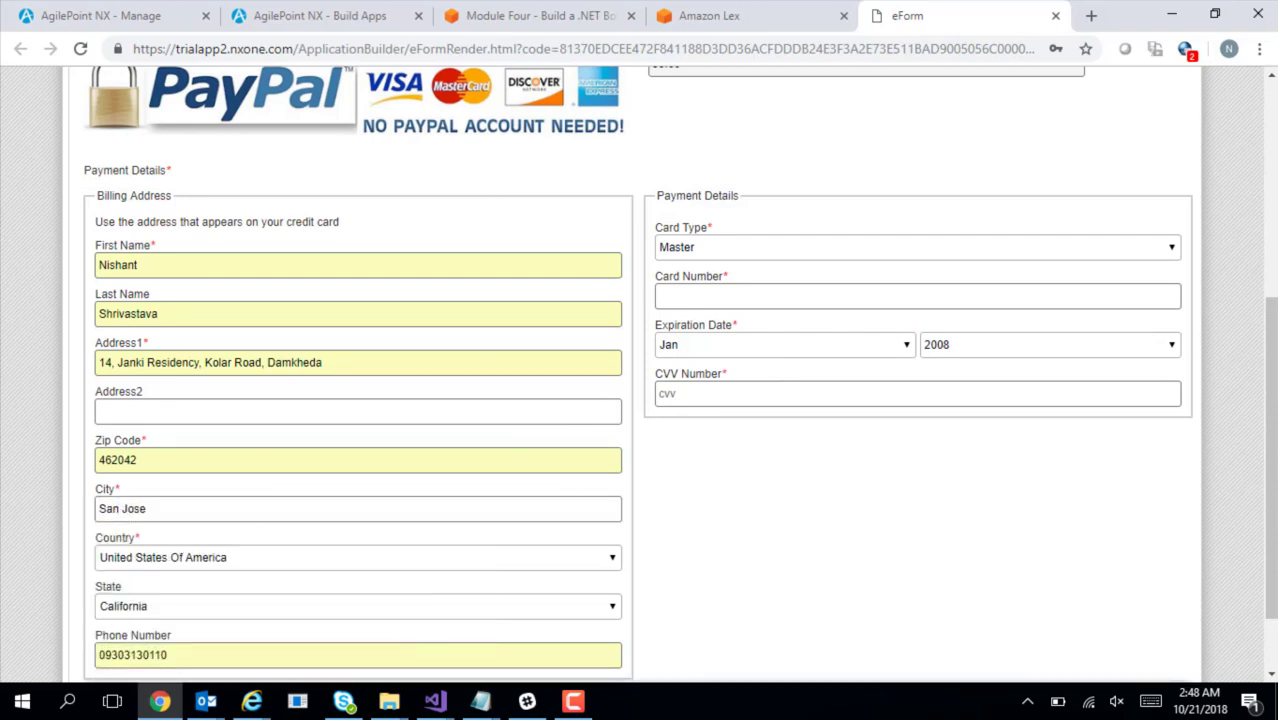
pyautogui.doubleClick(150, 460)
pyautogui.write('9')
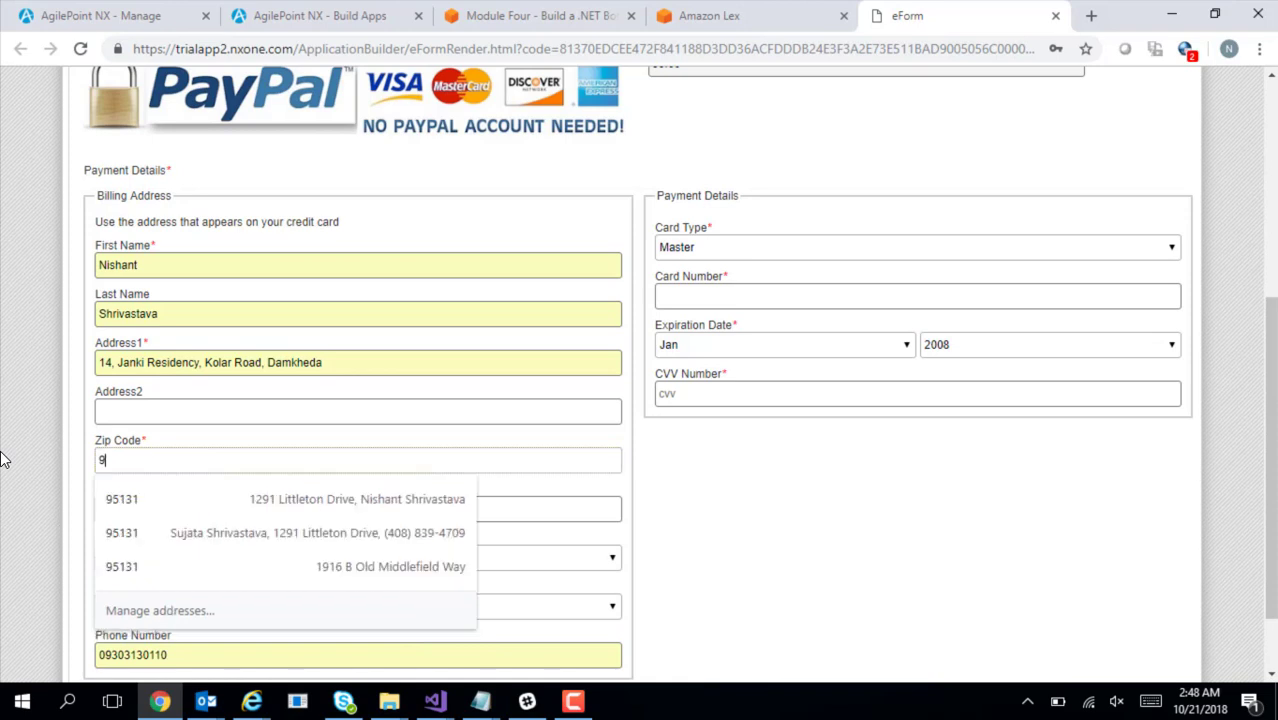
pyautogui.write('5131')
pyautogui.click(758, 568)
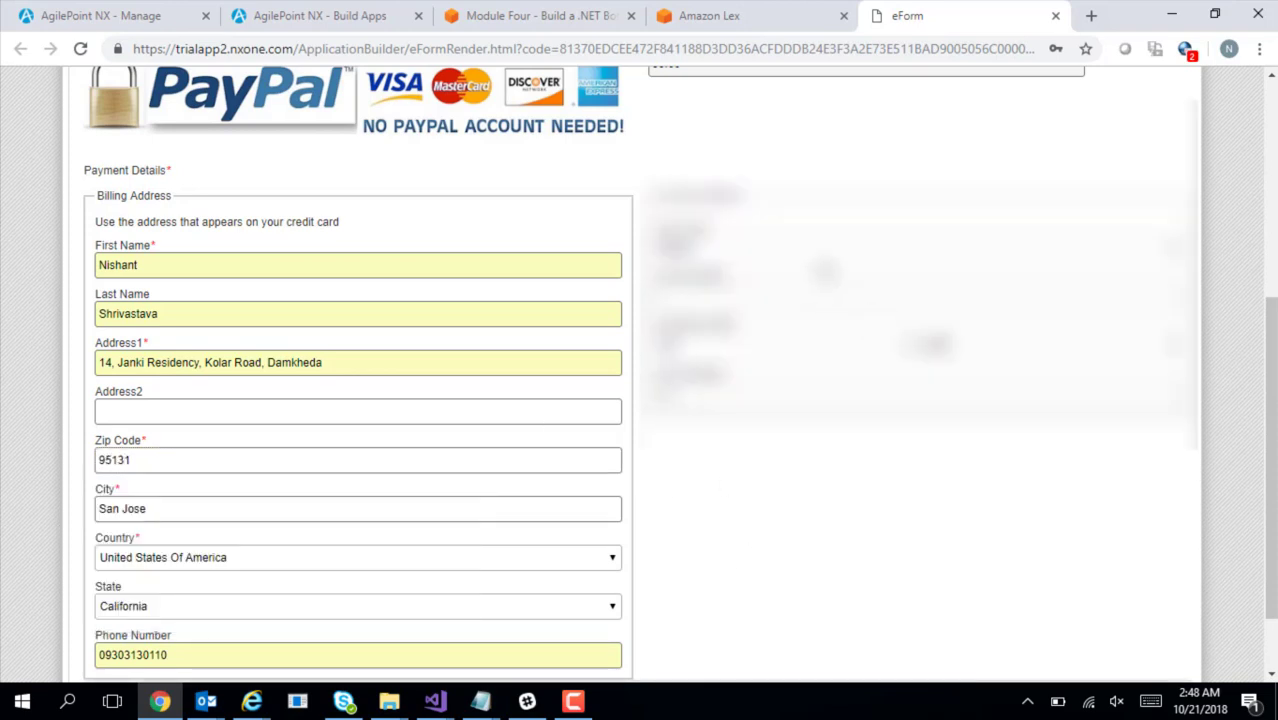
# Choose a card type, paste the card number, and pick the expiration month and year
pyautogui.click(822, 250)
pyautogui.click(792, 307)
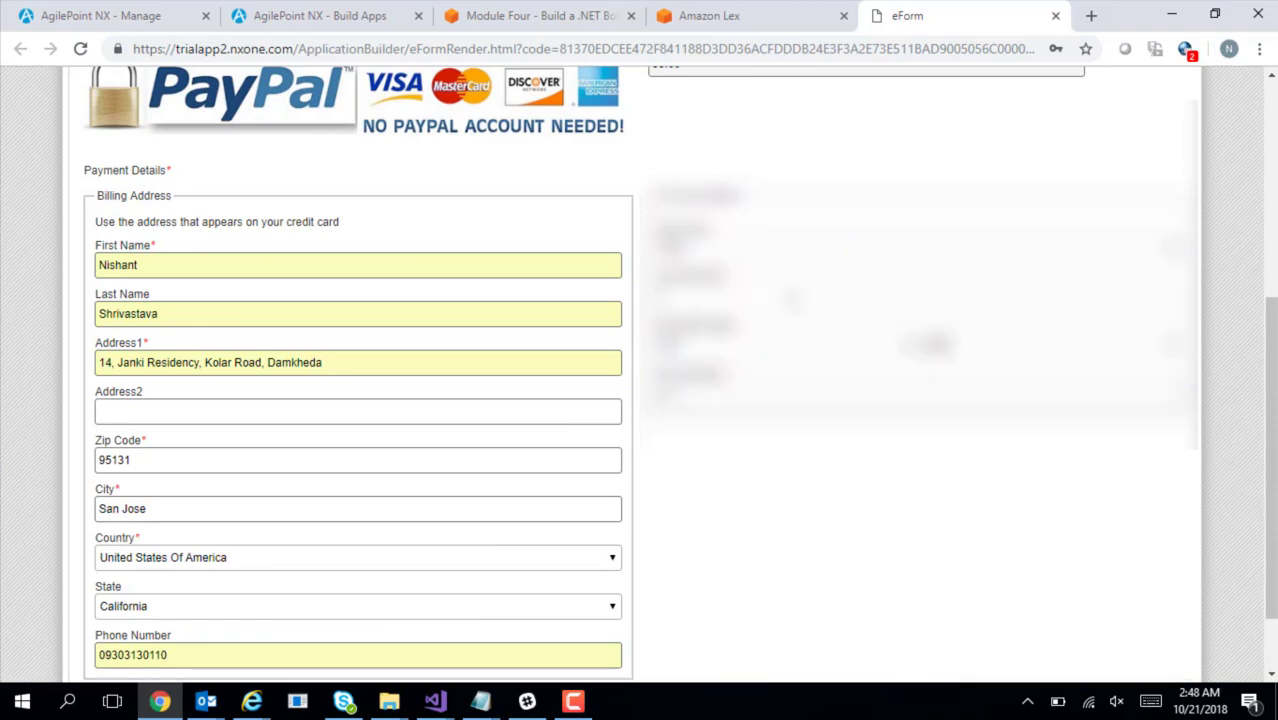
pyautogui.hotkey('ctrl', 'v')
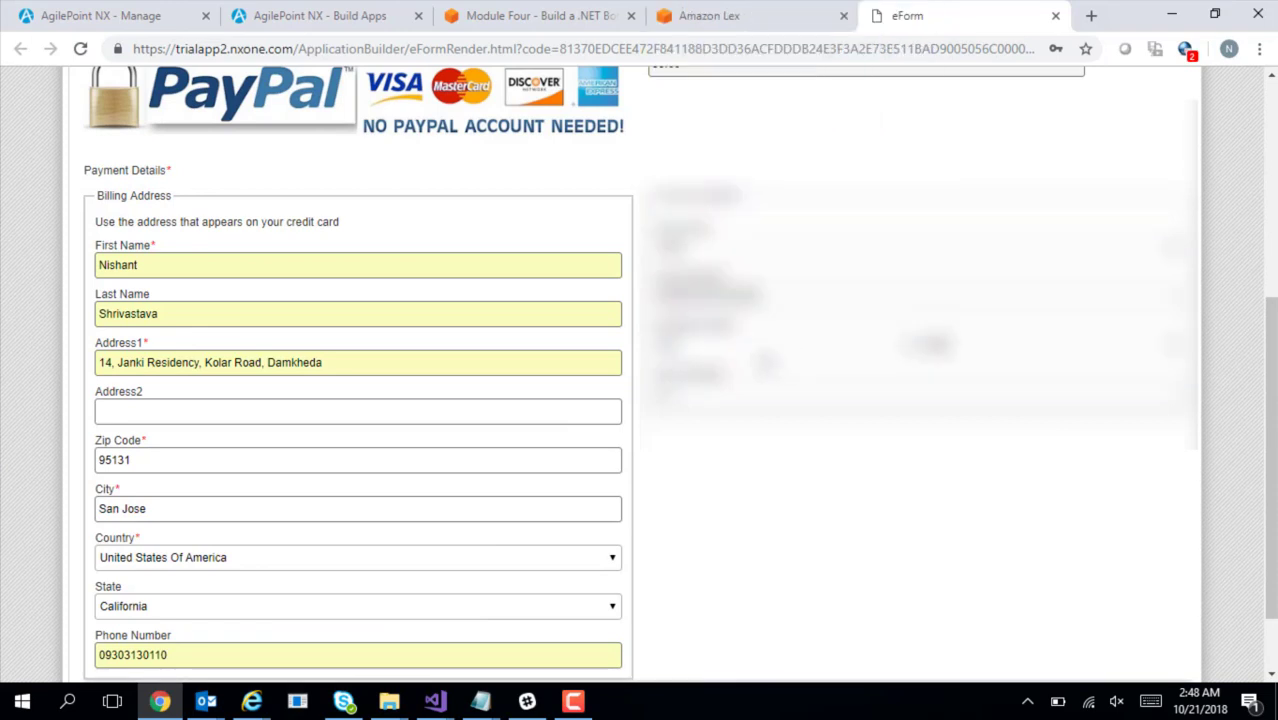
pyautogui.click(762, 360)
pyautogui.click(736, 315)
pyautogui.click(1008, 354)
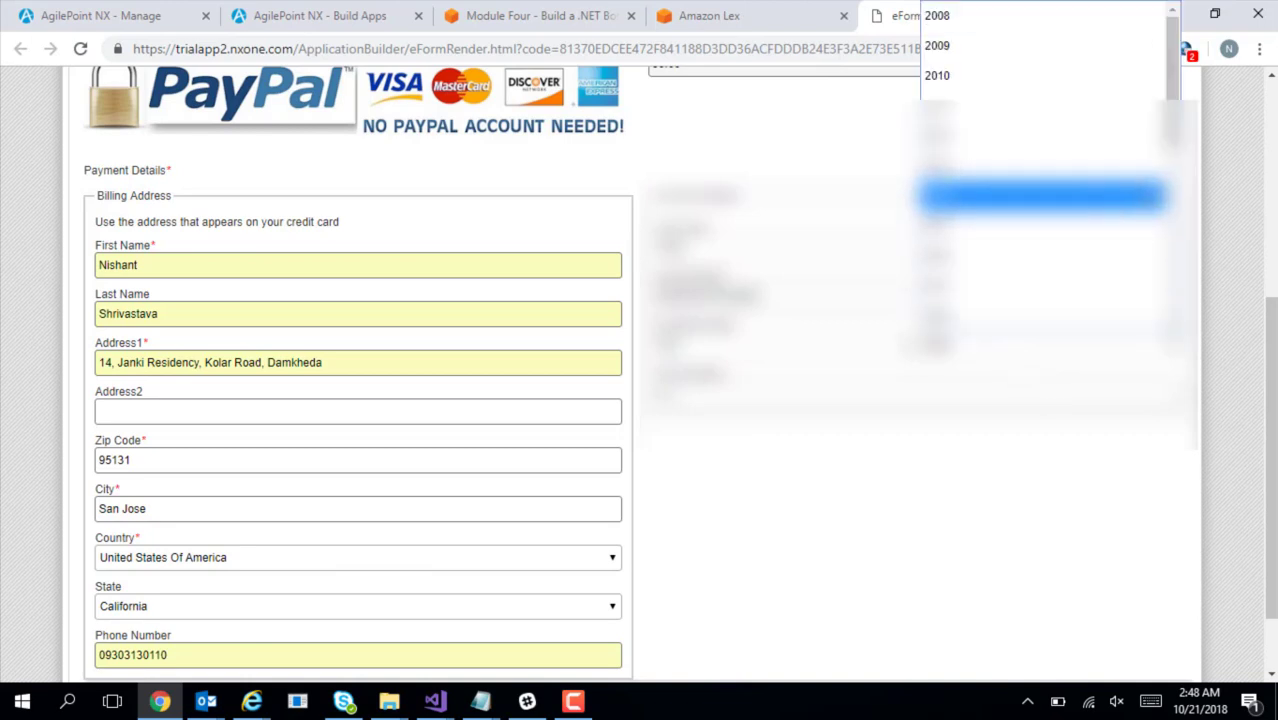
pyautogui.scroll(-2, 1000, 130)
pyautogui.moveTo(1172, 203); pyautogui.dragTo(1172, 210)
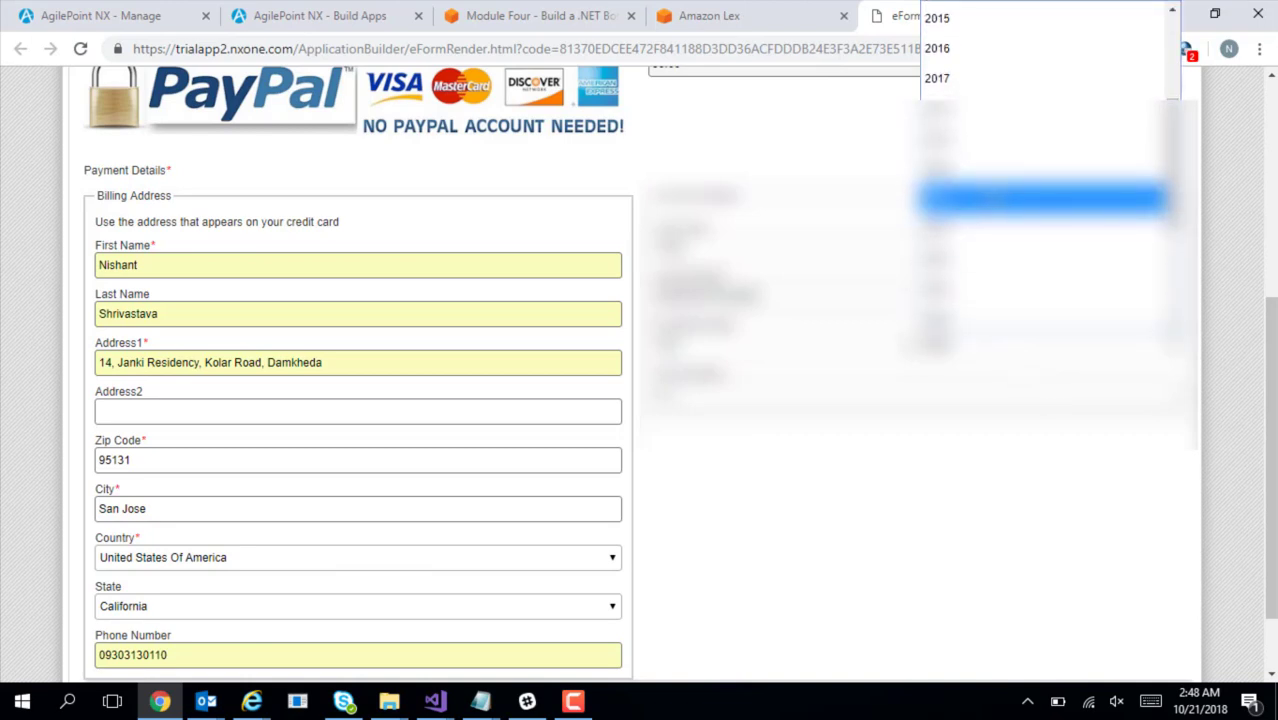
pyautogui.click(995, 200)
# Enter the CVV and submit the payment form
pyautogui.click(775, 389)
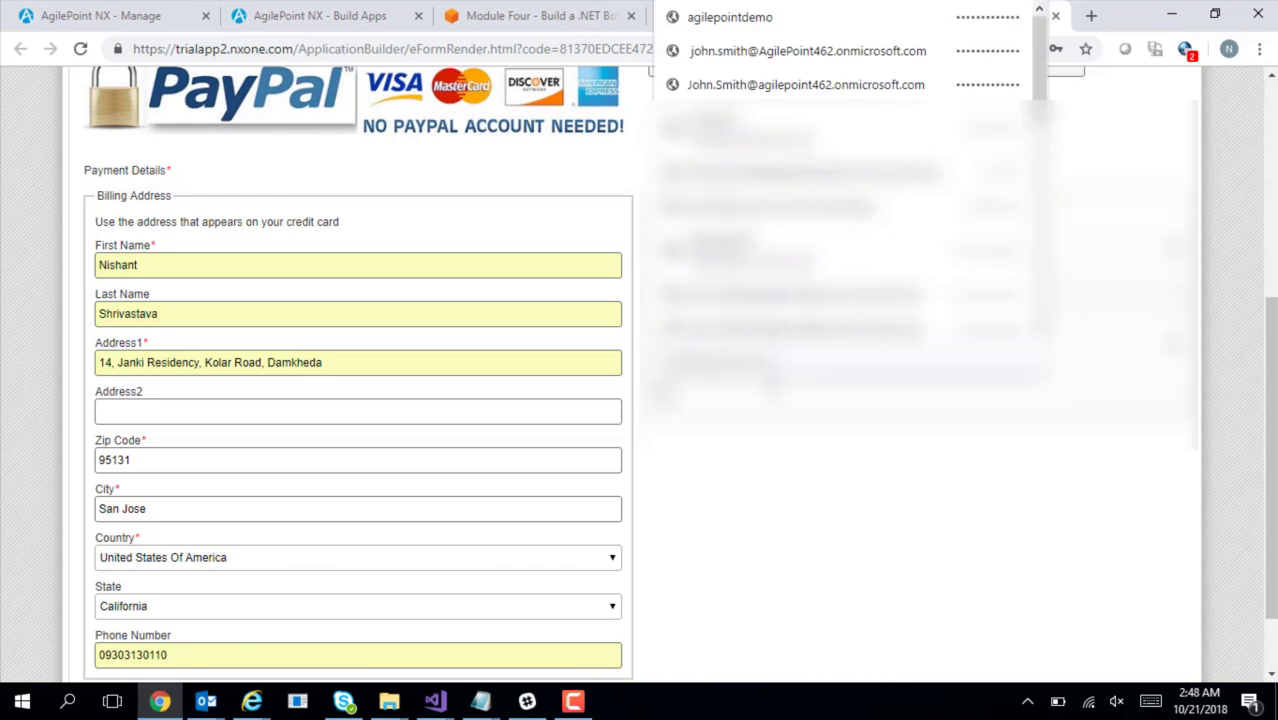
pyautogui.write('1')
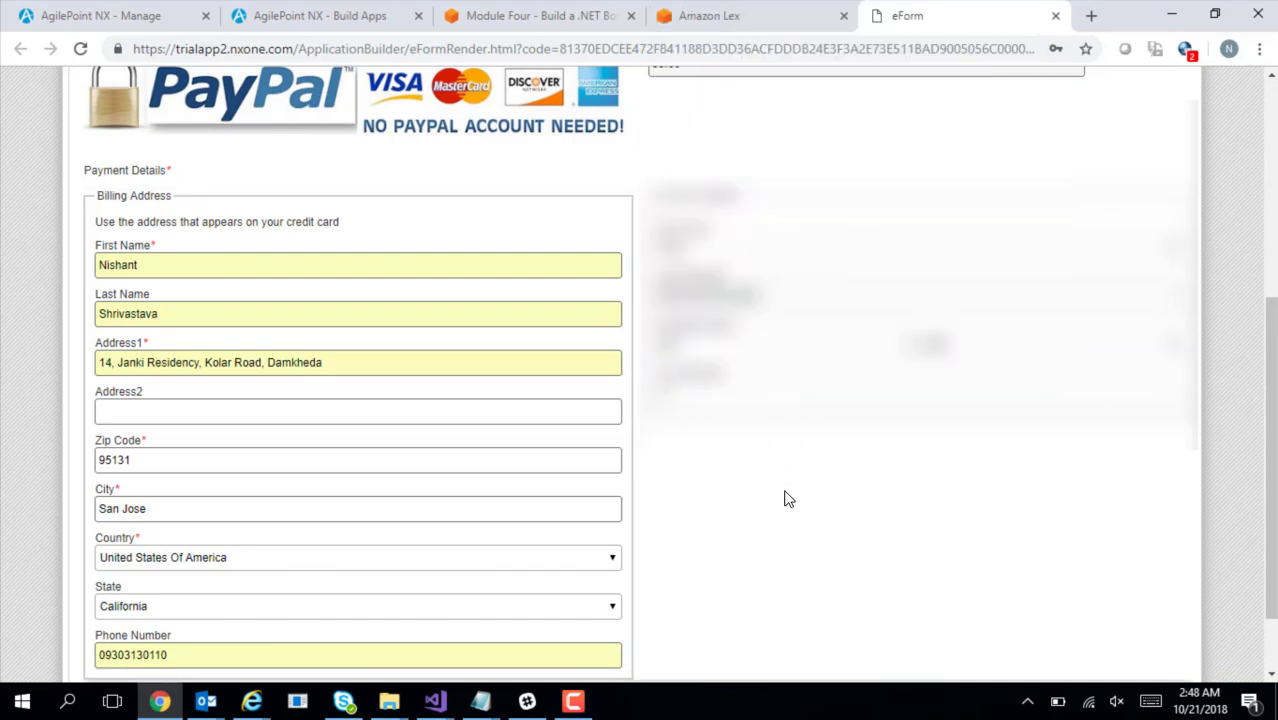
pyautogui.scroll(-1, 1272, 515)
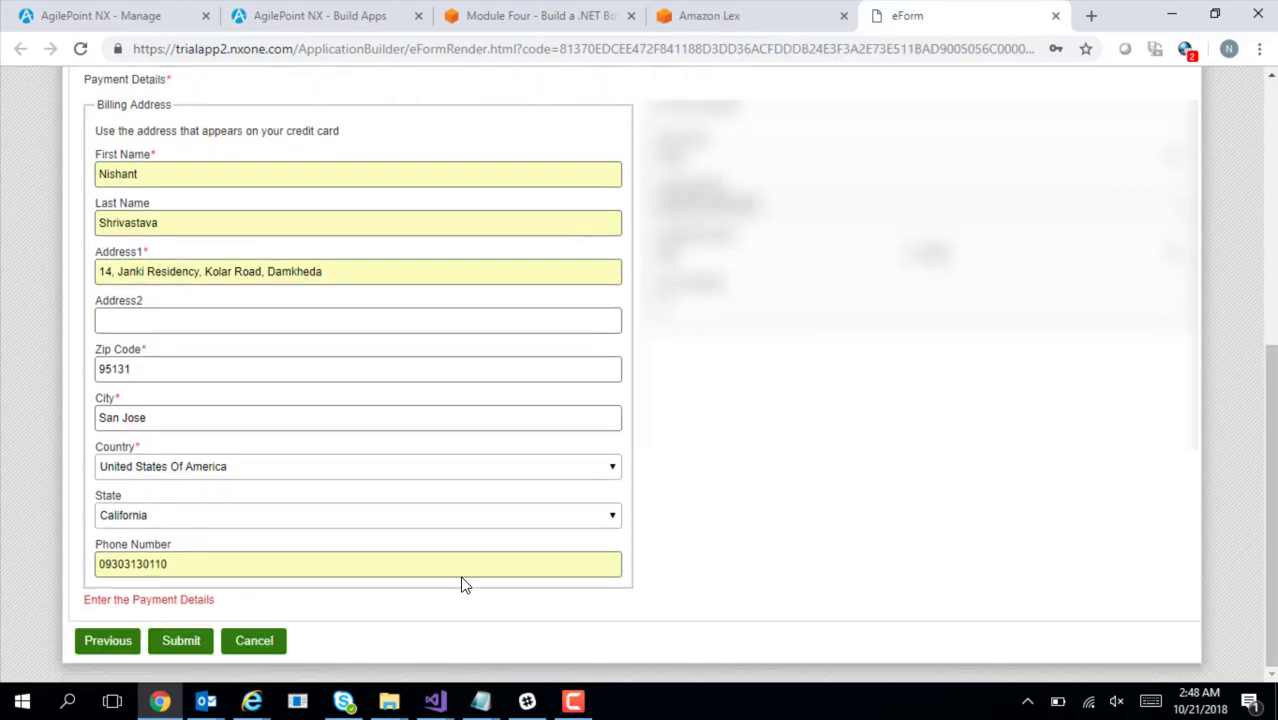
pyautogui.click(192, 645)
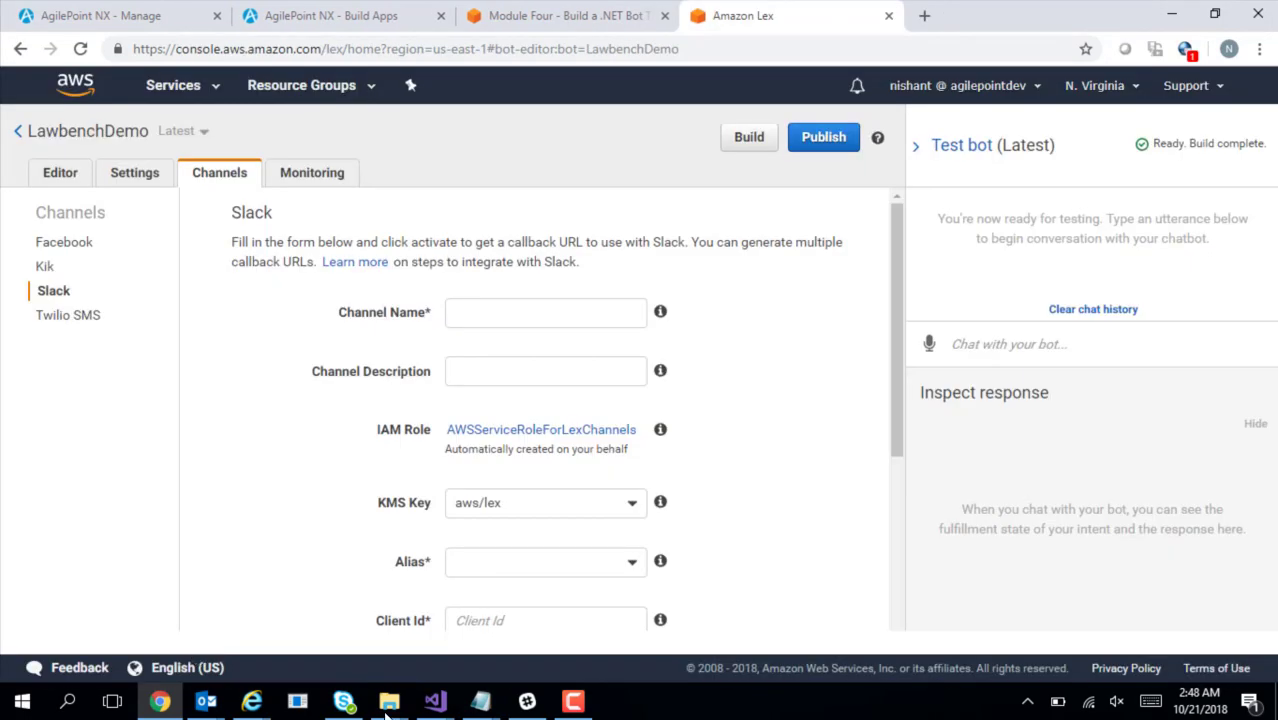
# Read the bot's payment-processed confirmation in Slack, then go to the AgilePoint NX Manage page
pyautogui.click(527, 701)
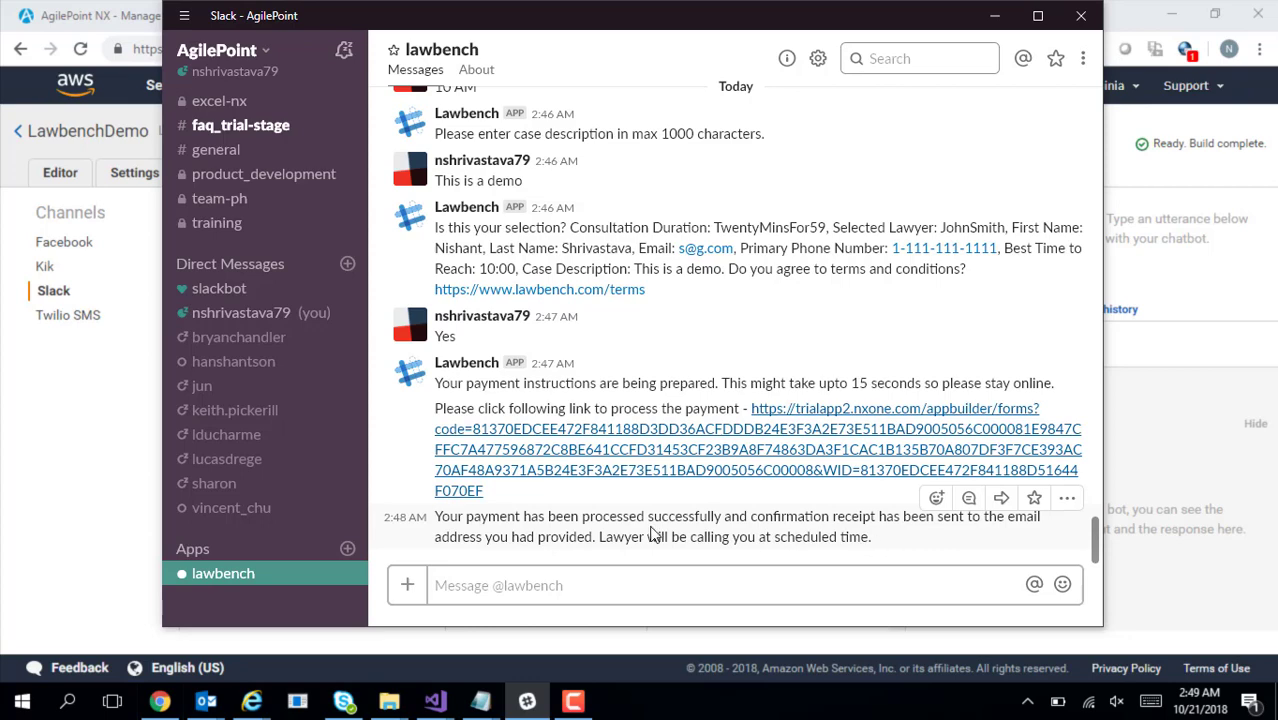
pyautogui.moveTo(873, 537); pyautogui.dragTo(445, 527)
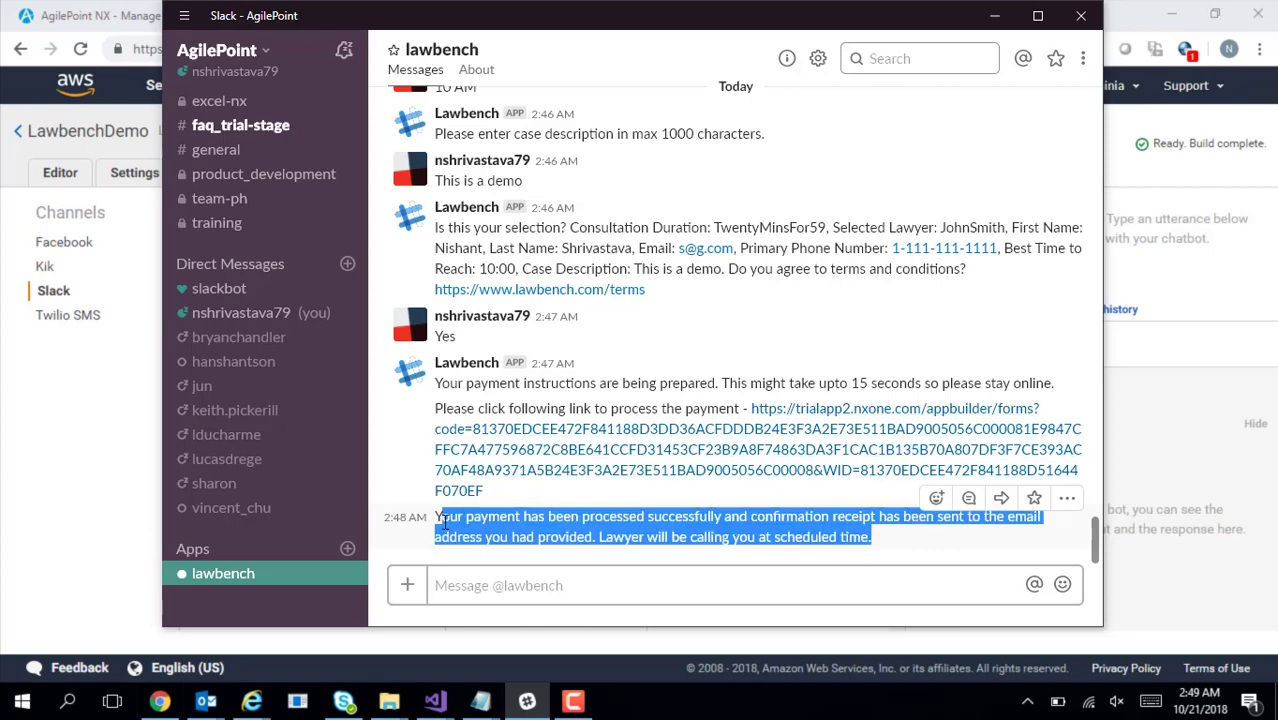
pyautogui.click(93, 484)
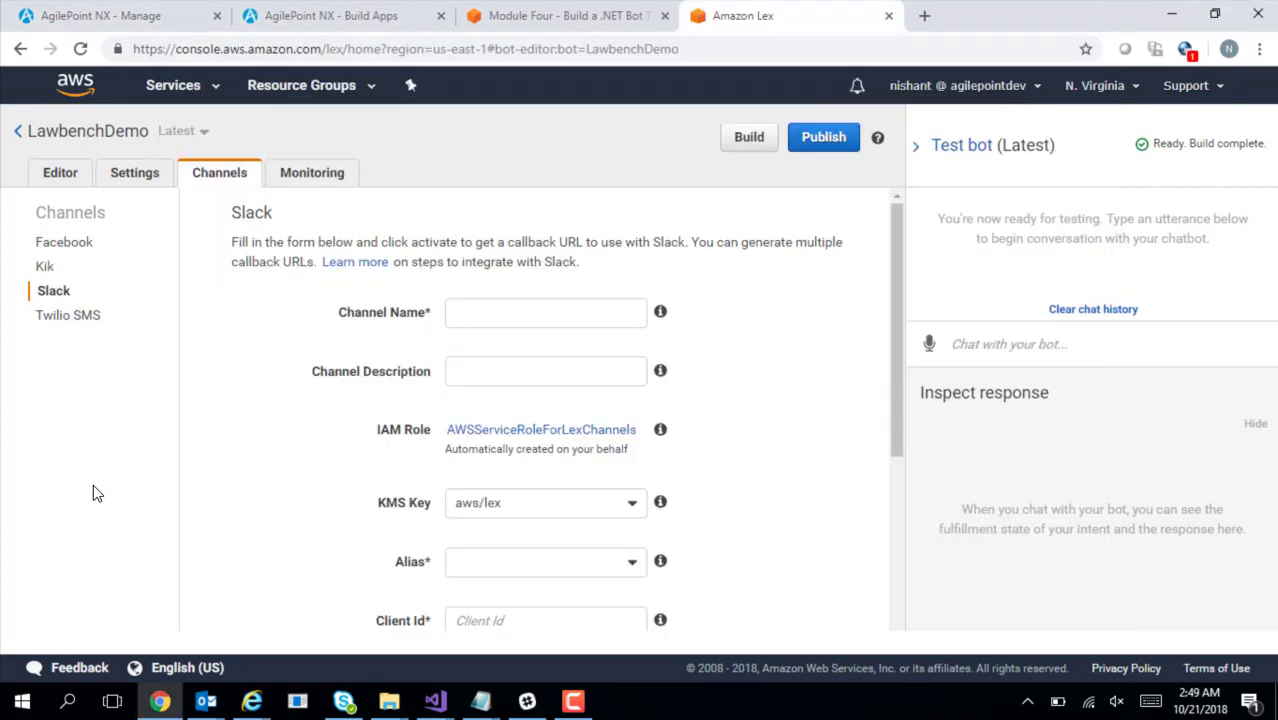
pyautogui.click(132, 18)
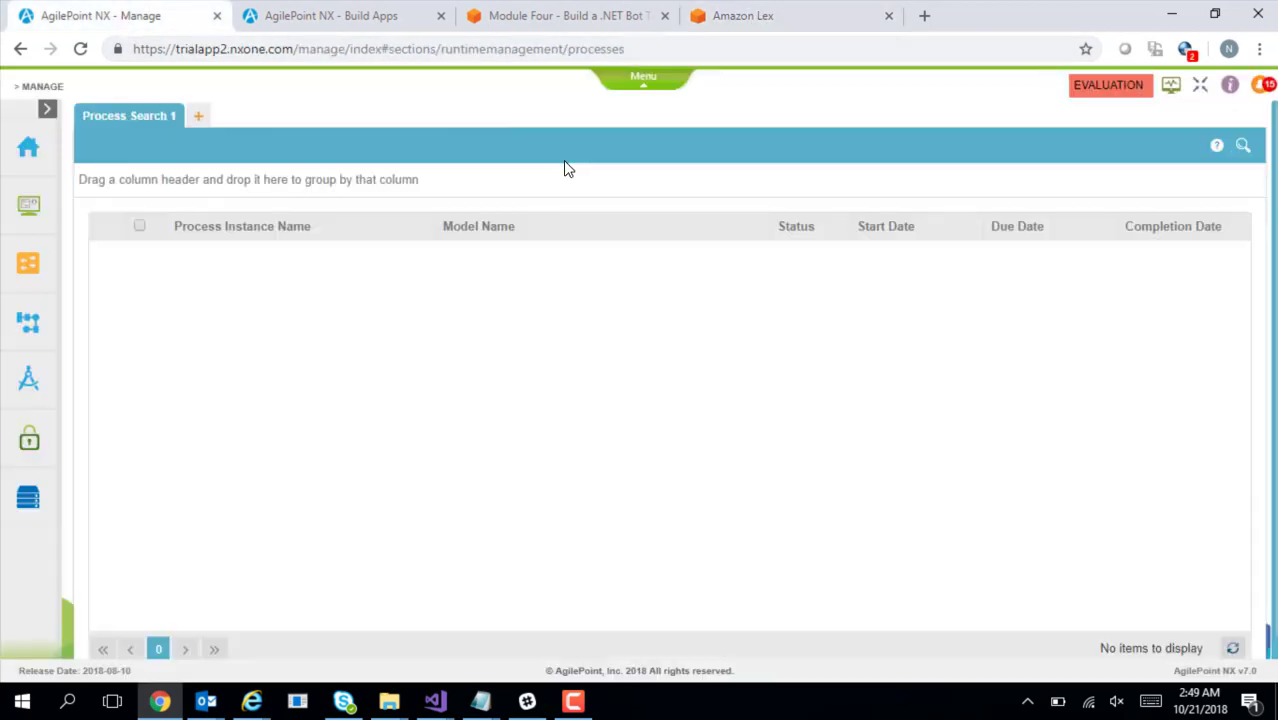
# Search all-status Lawbench - AWS Lex processes and open the newest instance's monitor view
pyautogui.click(1242, 147)
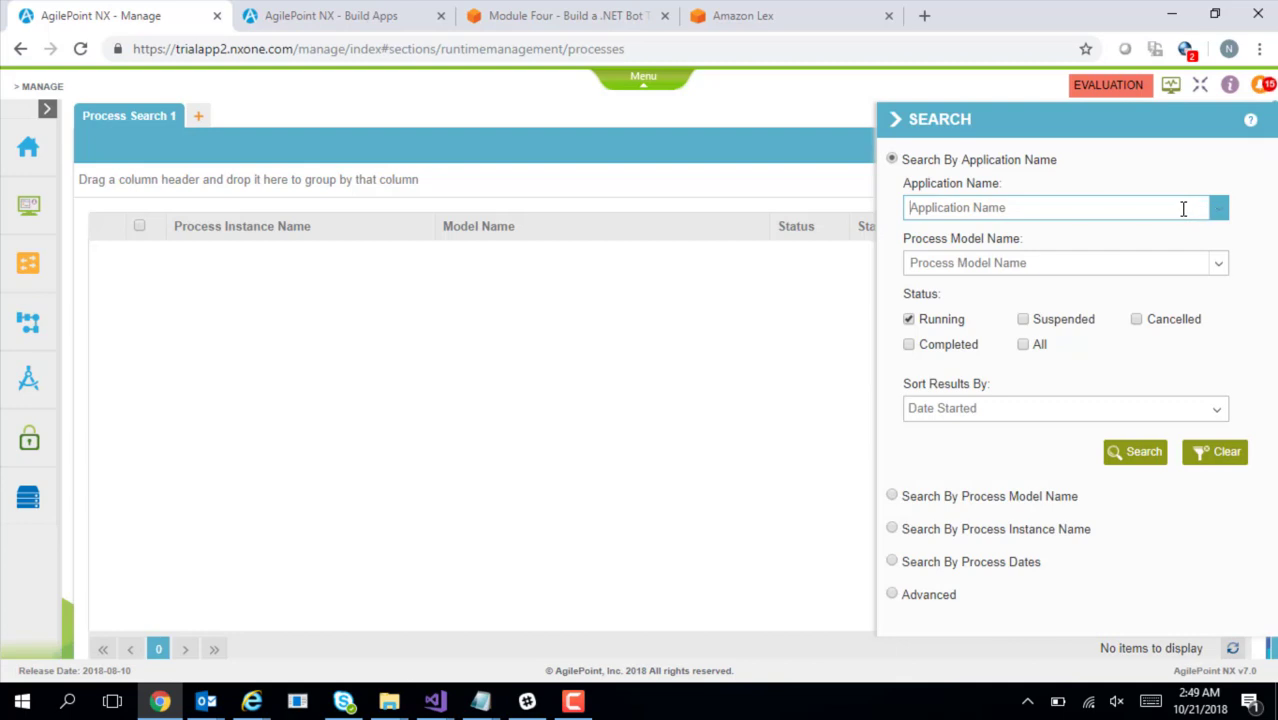
pyautogui.click(1184, 208)
pyautogui.write('lawbench')
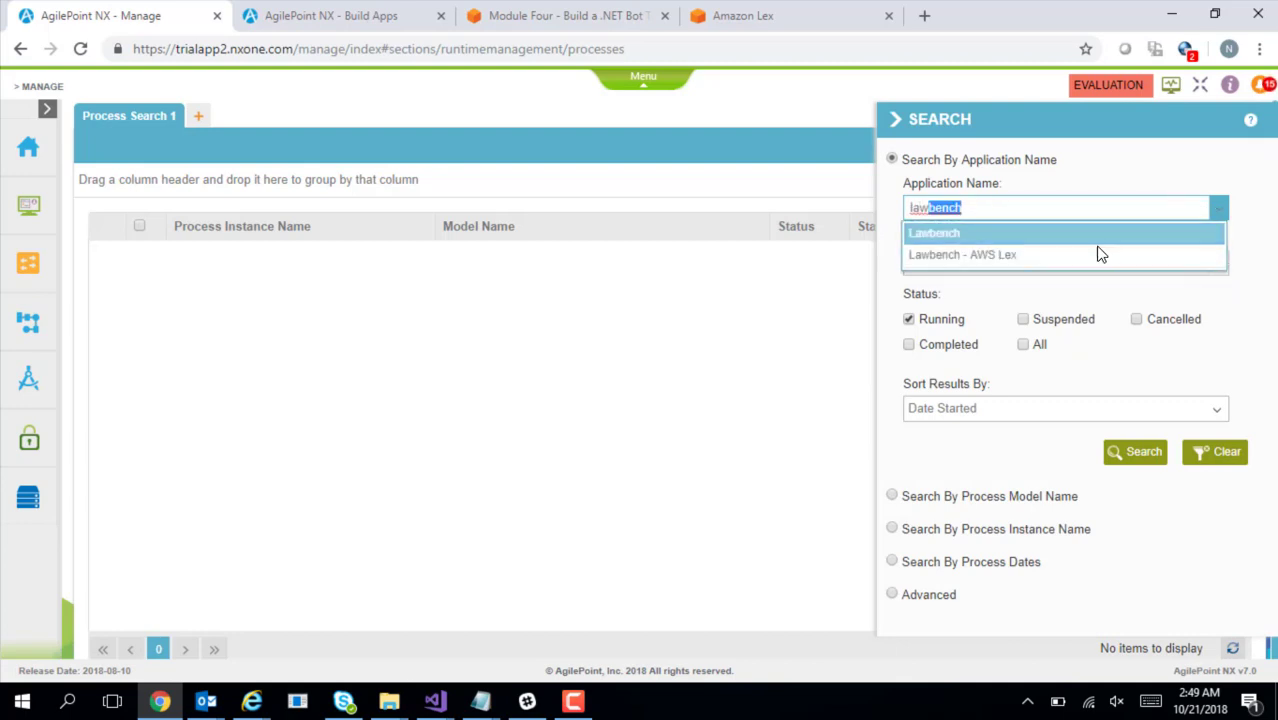
pyautogui.click(1068, 260)
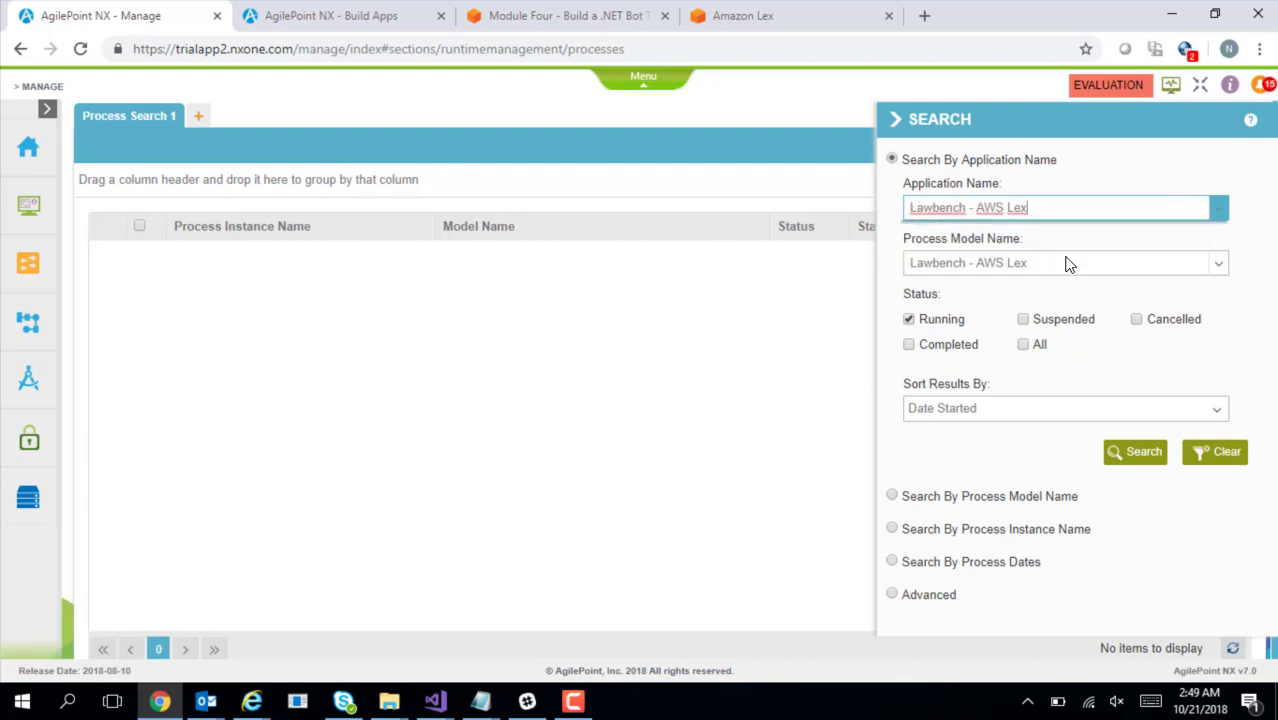
pyautogui.click(1023, 345)
pyautogui.click(1145, 455)
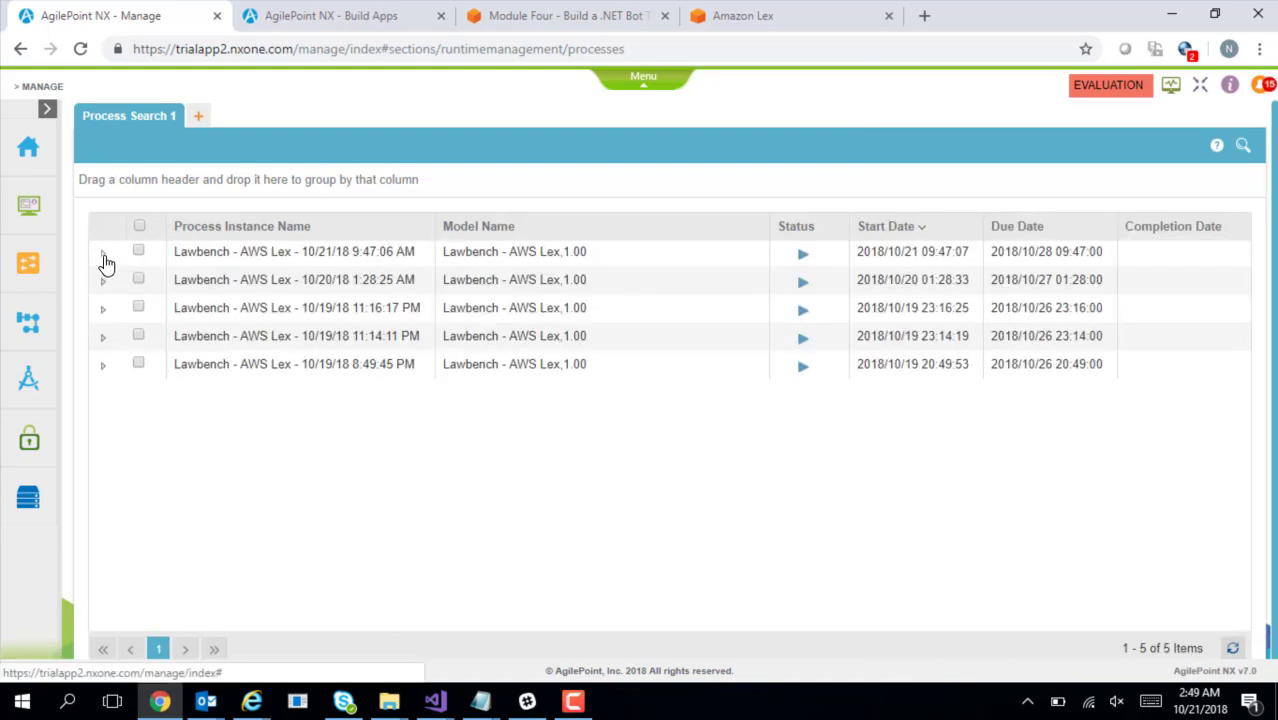
pyautogui.click(103, 255)
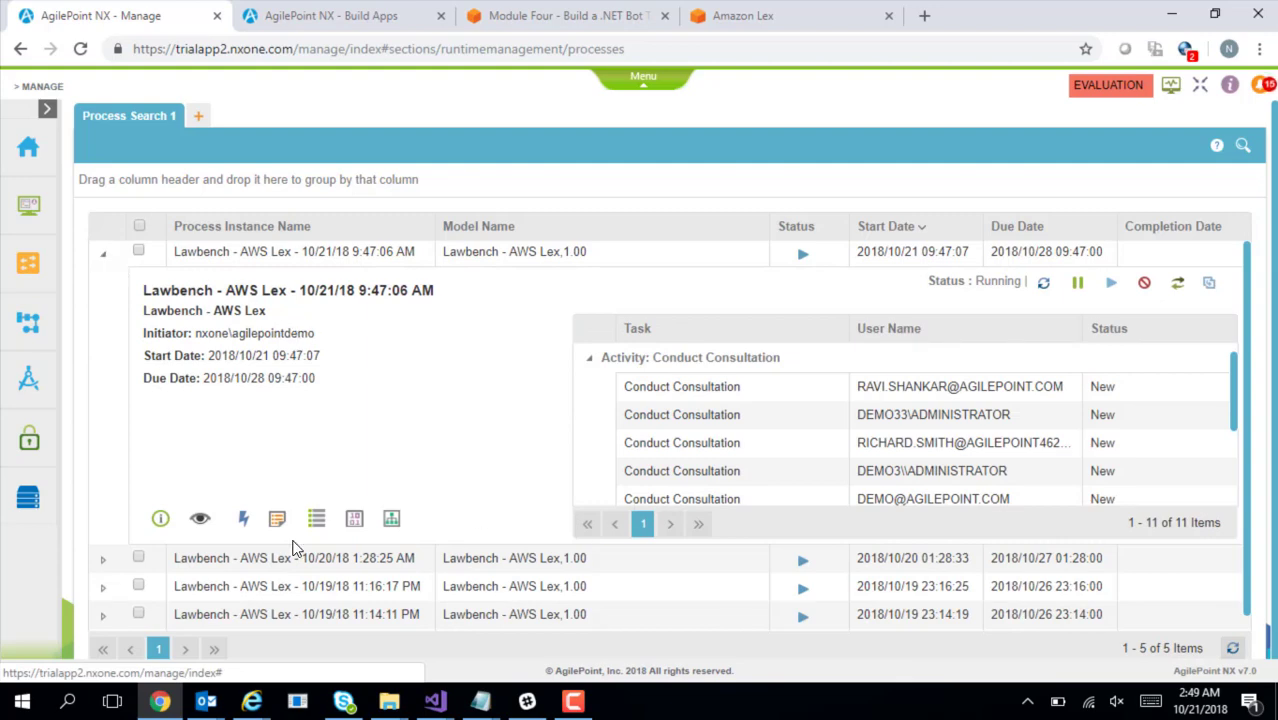
pyautogui.click(199, 520)
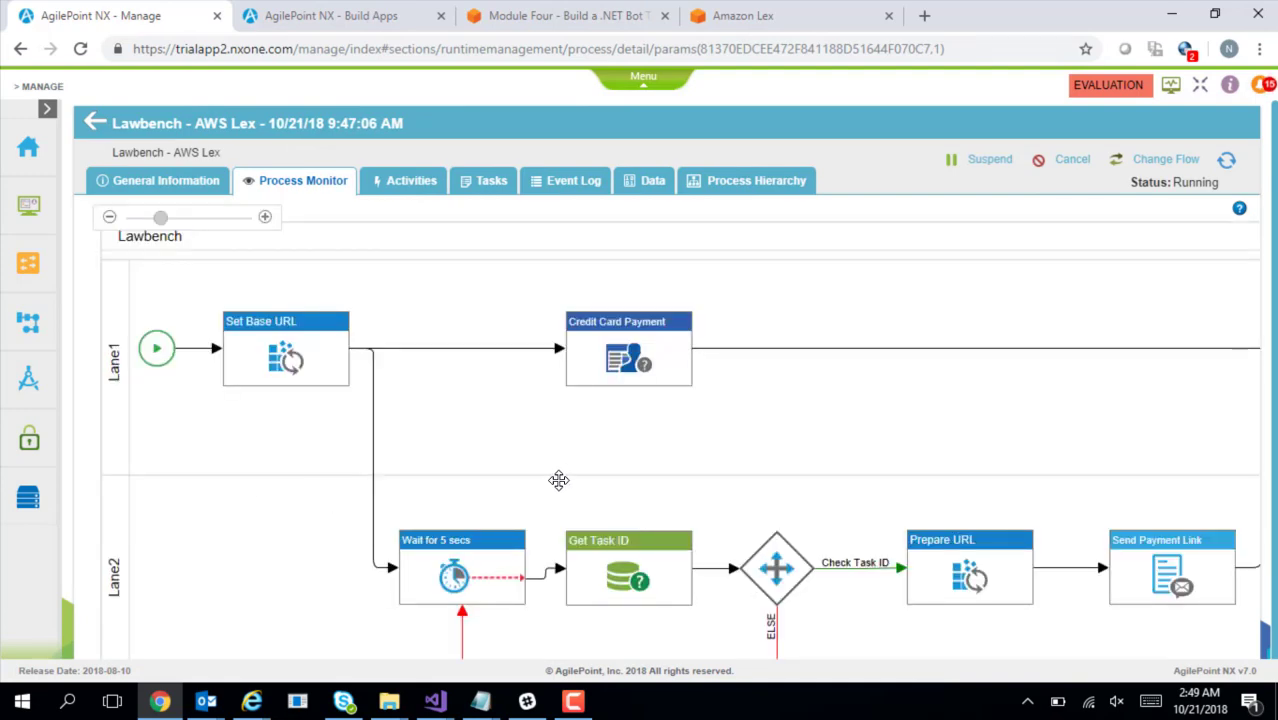
# Show the instance's Form Variable data and highlight ConsultationType TwentyMinsFor59 and the contact values
pyautogui.scroll(-1, 576, 457)
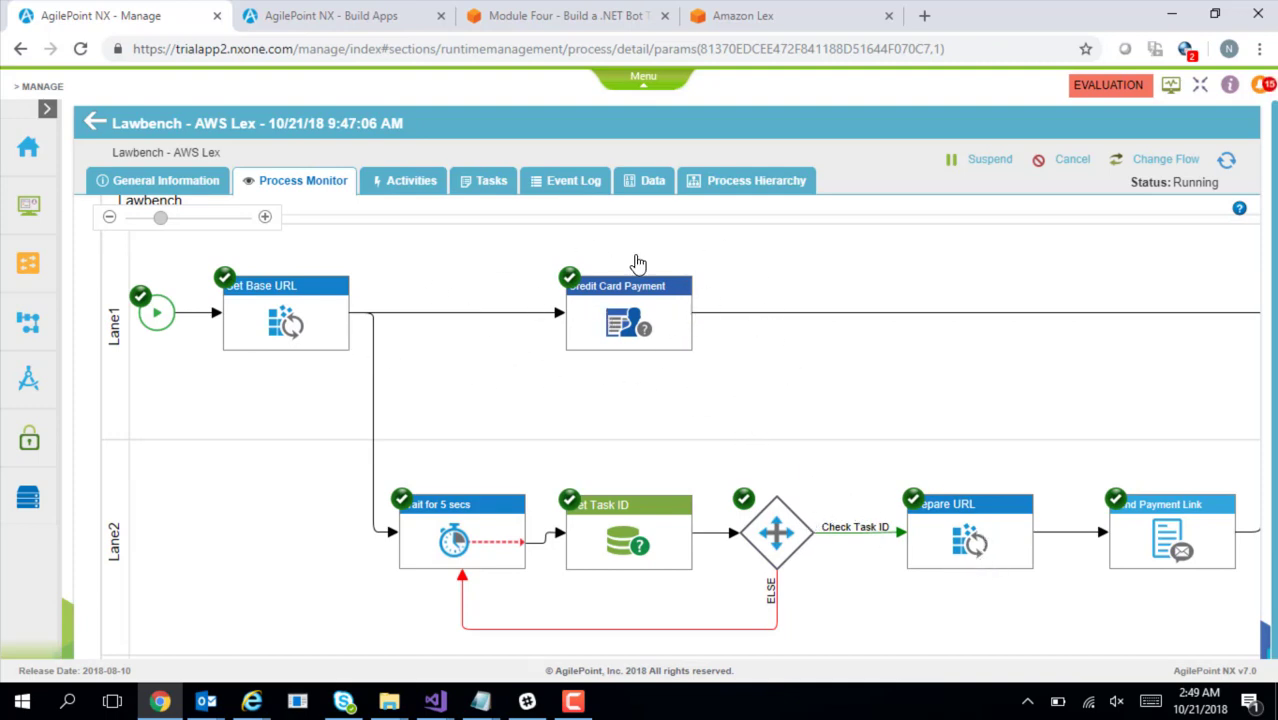
pyautogui.click(642, 190)
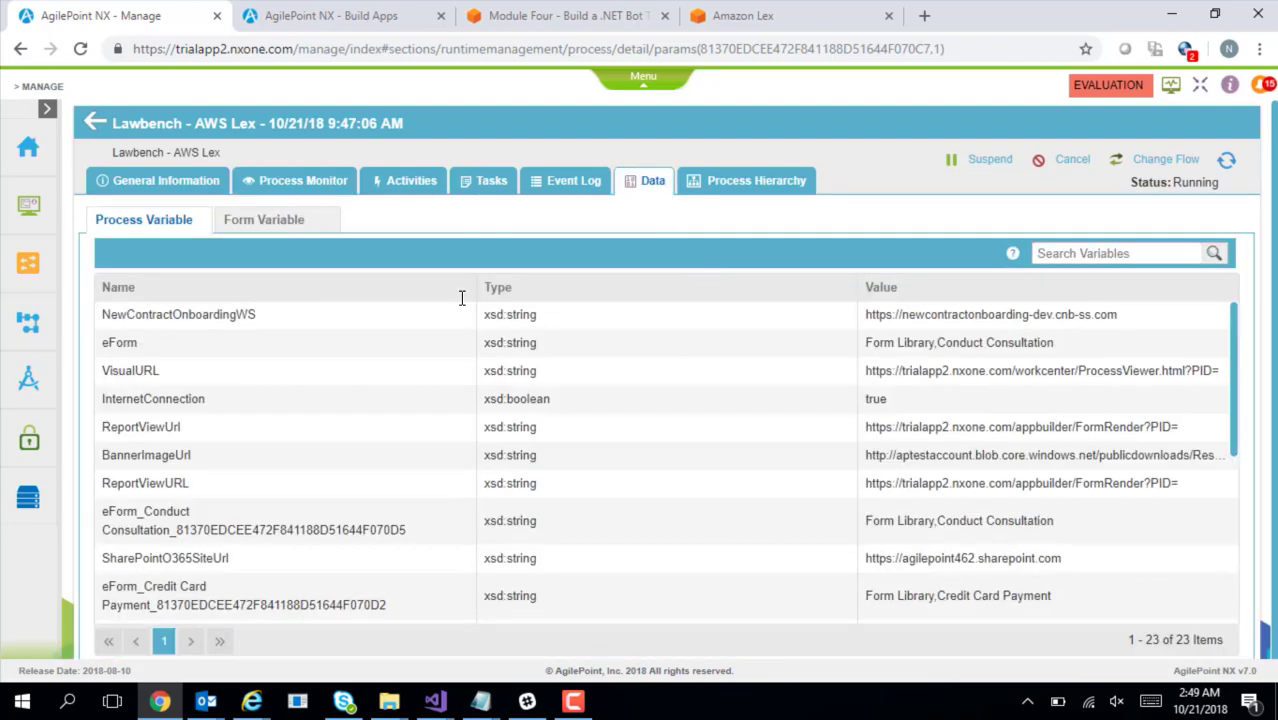
pyautogui.click(280, 220)
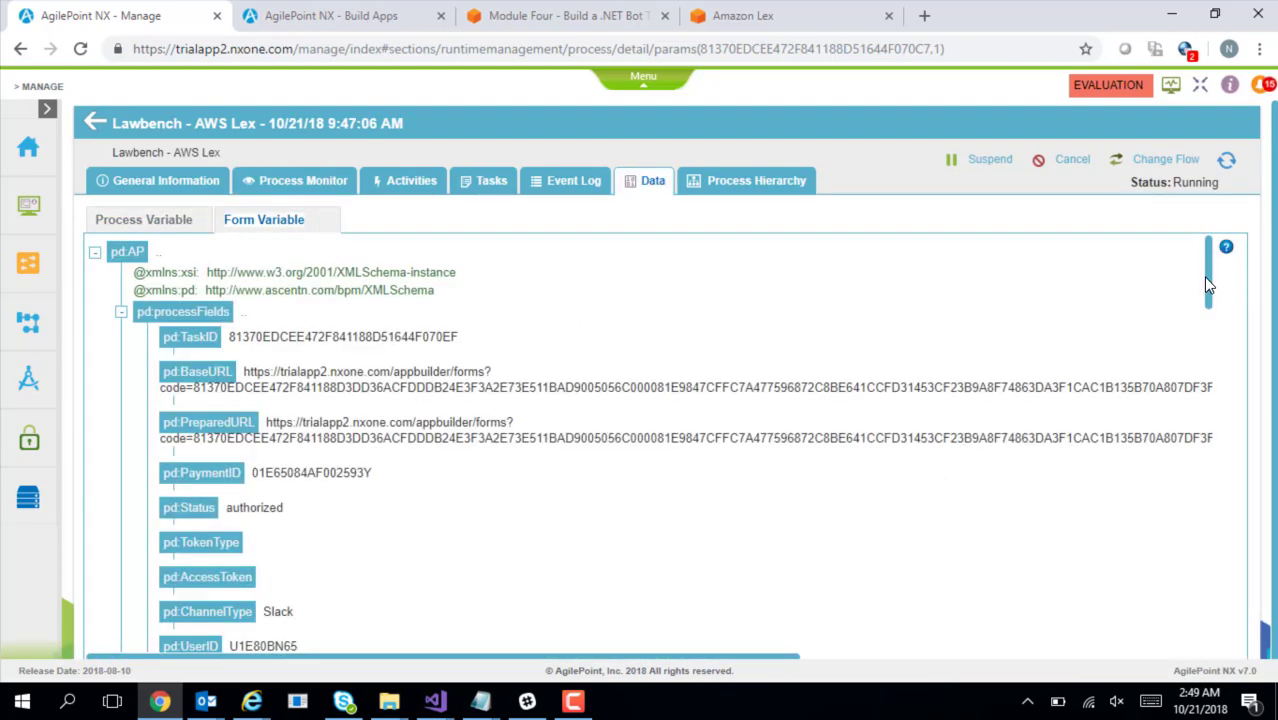
pyautogui.moveTo(1203, 277); pyautogui.dragTo(1236, 374)
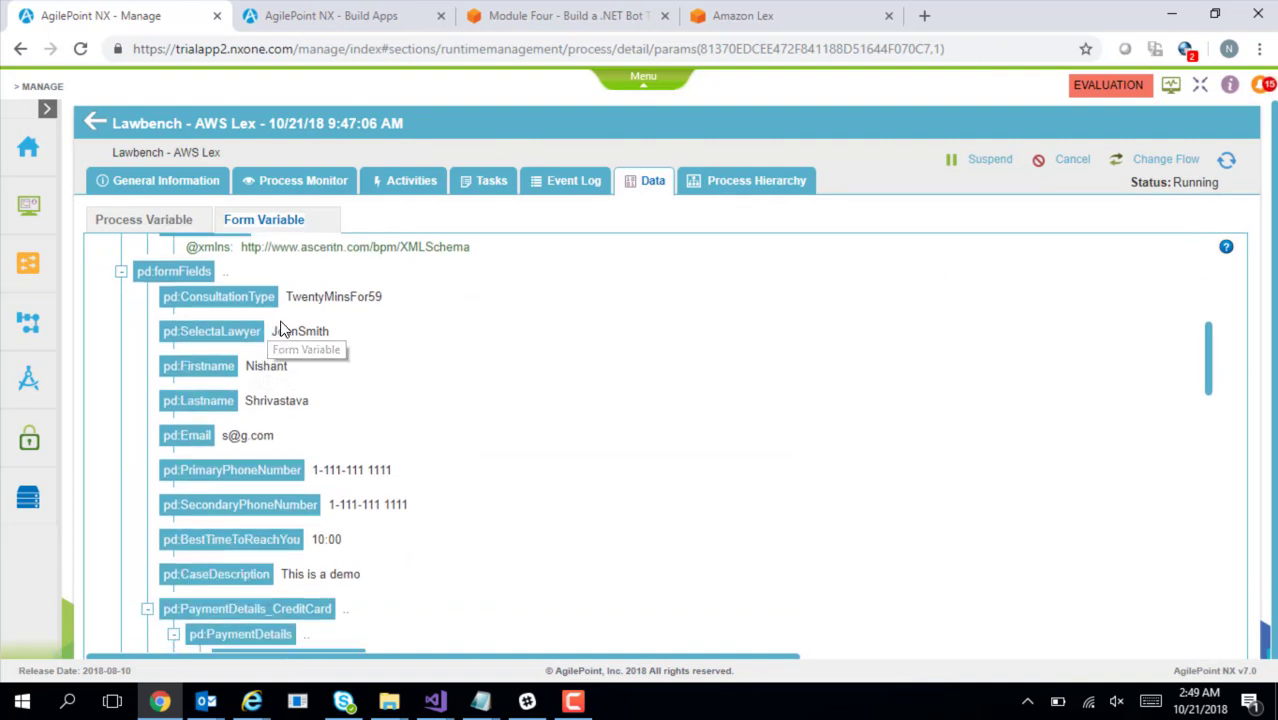
pyautogui.moveTo(300, 296); pyautogui.dragTo(448, 476)
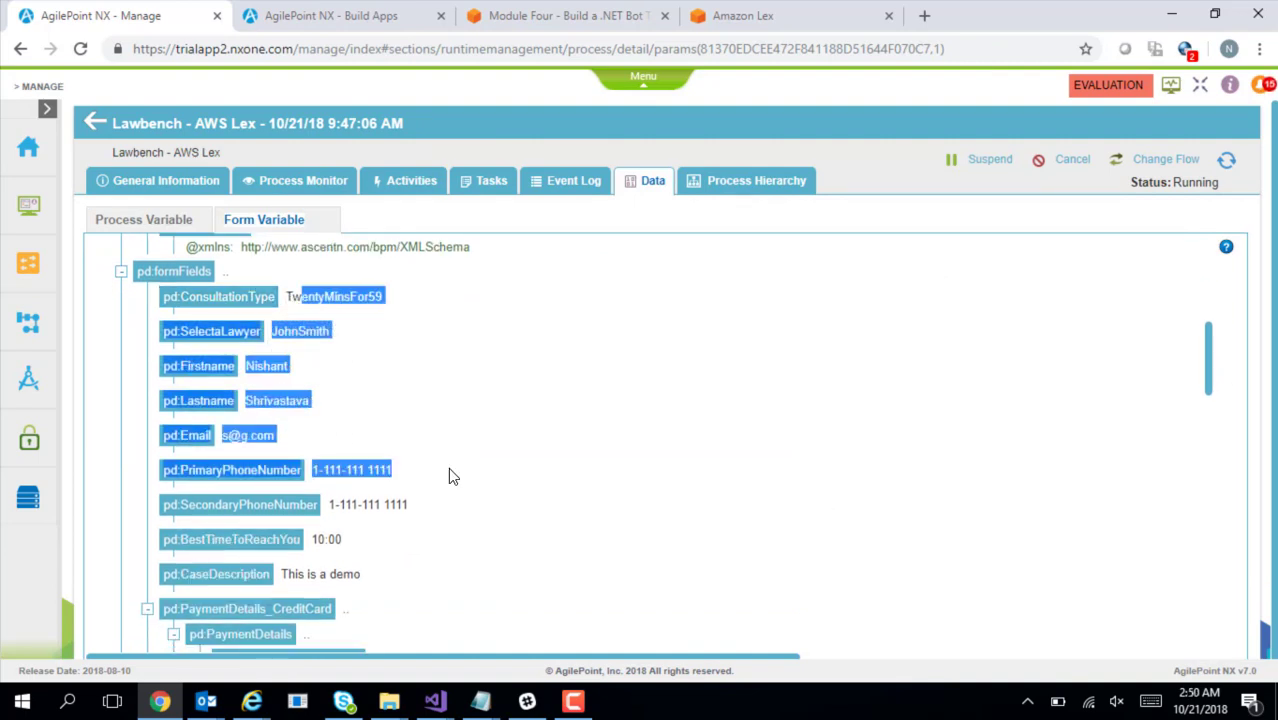